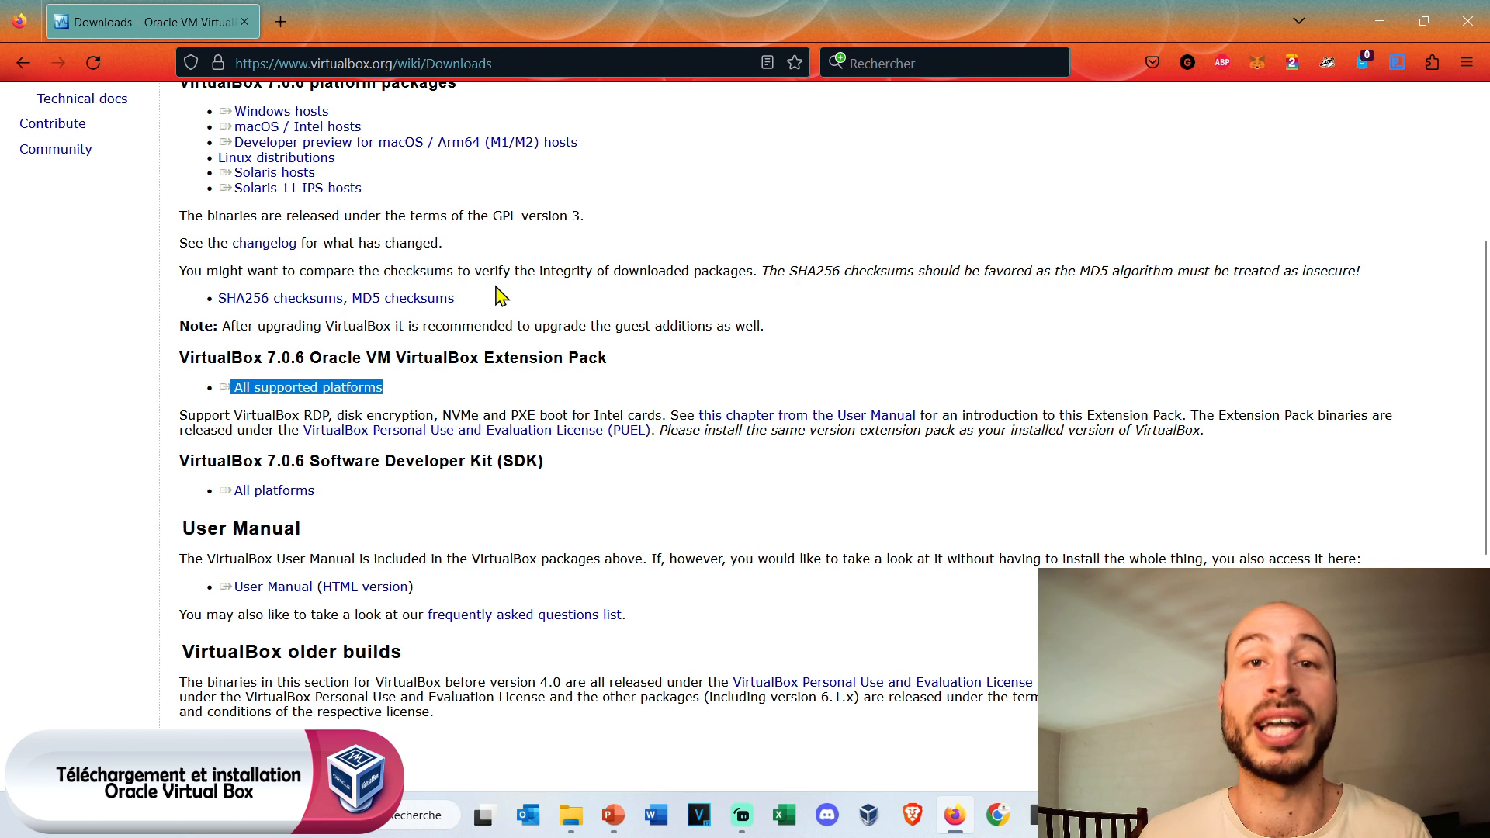
Locate the Windows hosts package among the VirtualBox 7.0.6 platform packages.
scroll(501, 296, "up", 2)
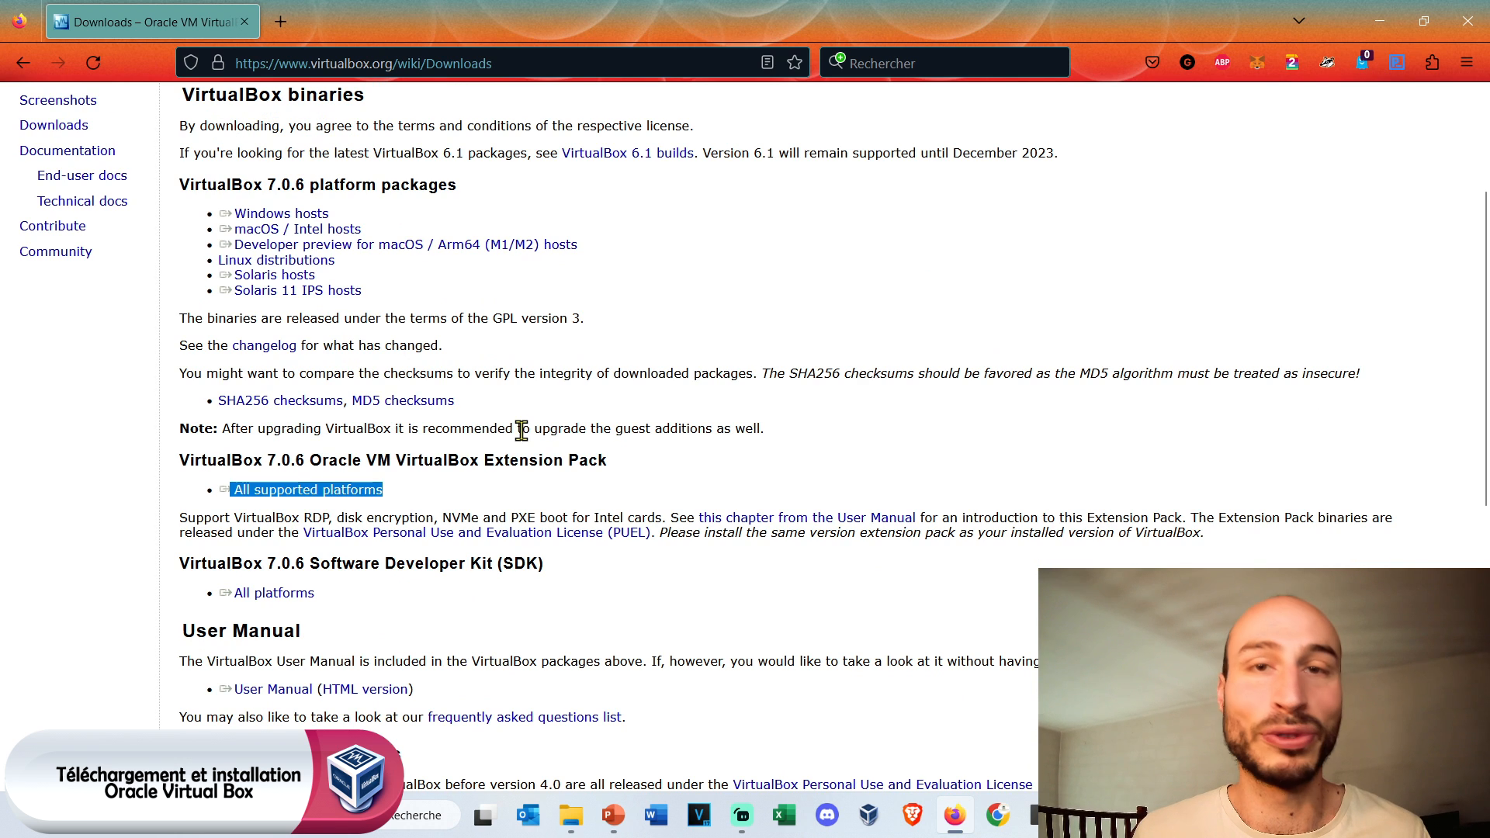
left_click_drag(218, 214, 326, 223)
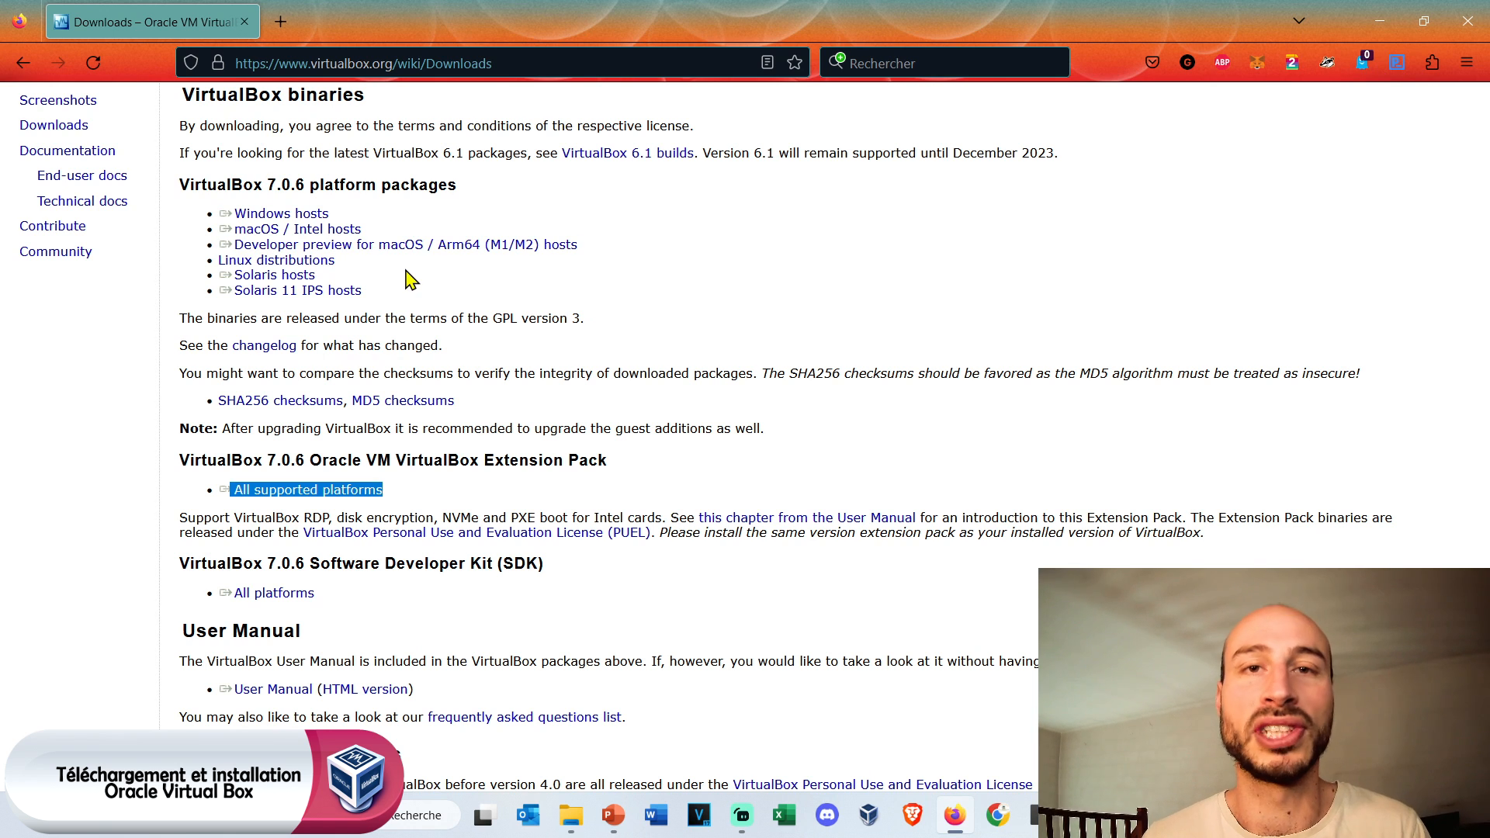
Search the web for "c++" in a new browser tab and refine the query to "c++ visual windows".
left_click(281, 21)
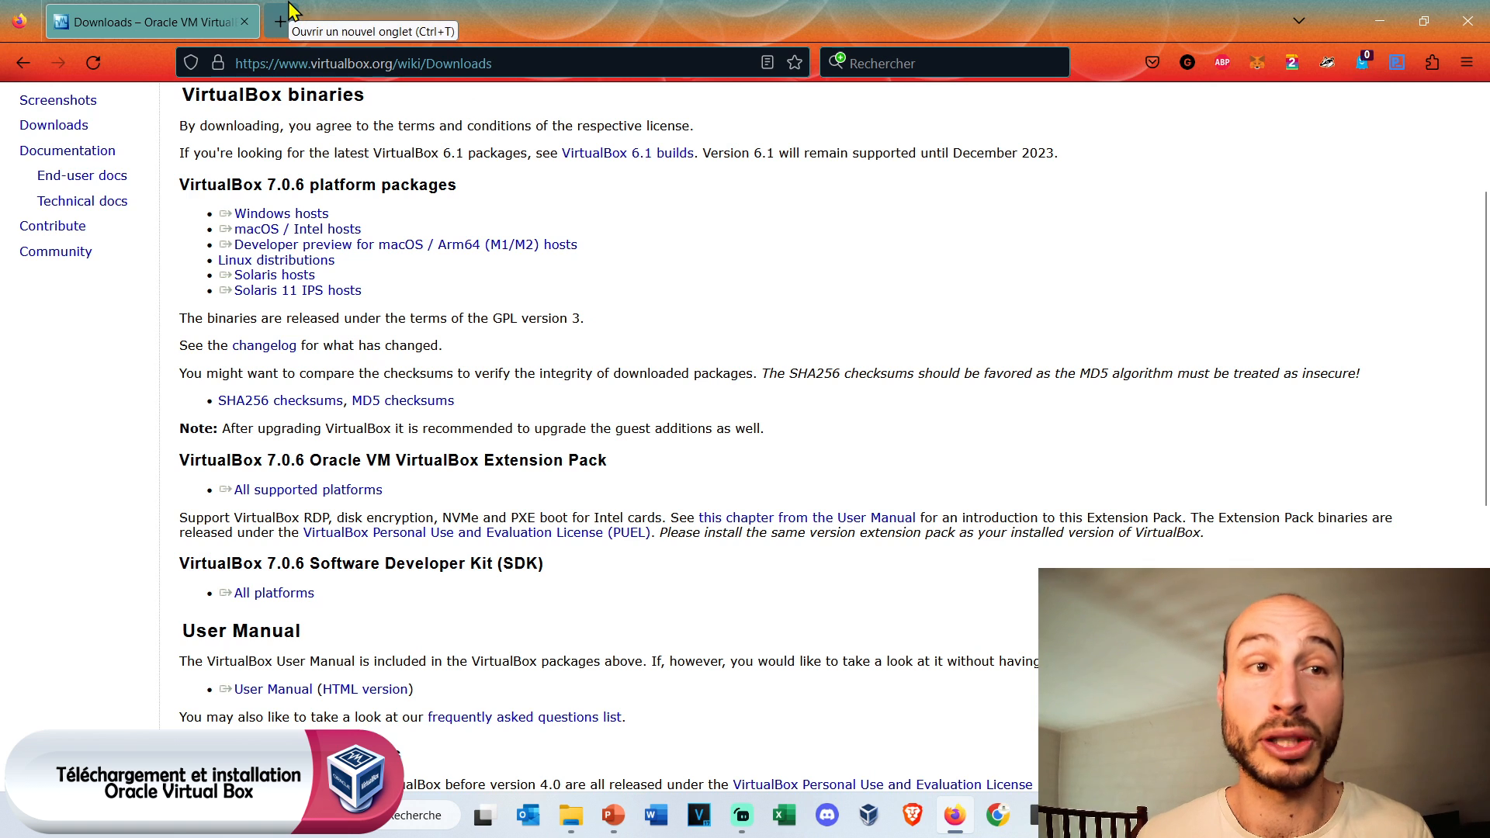
left_click(489, 62)
type("c++")
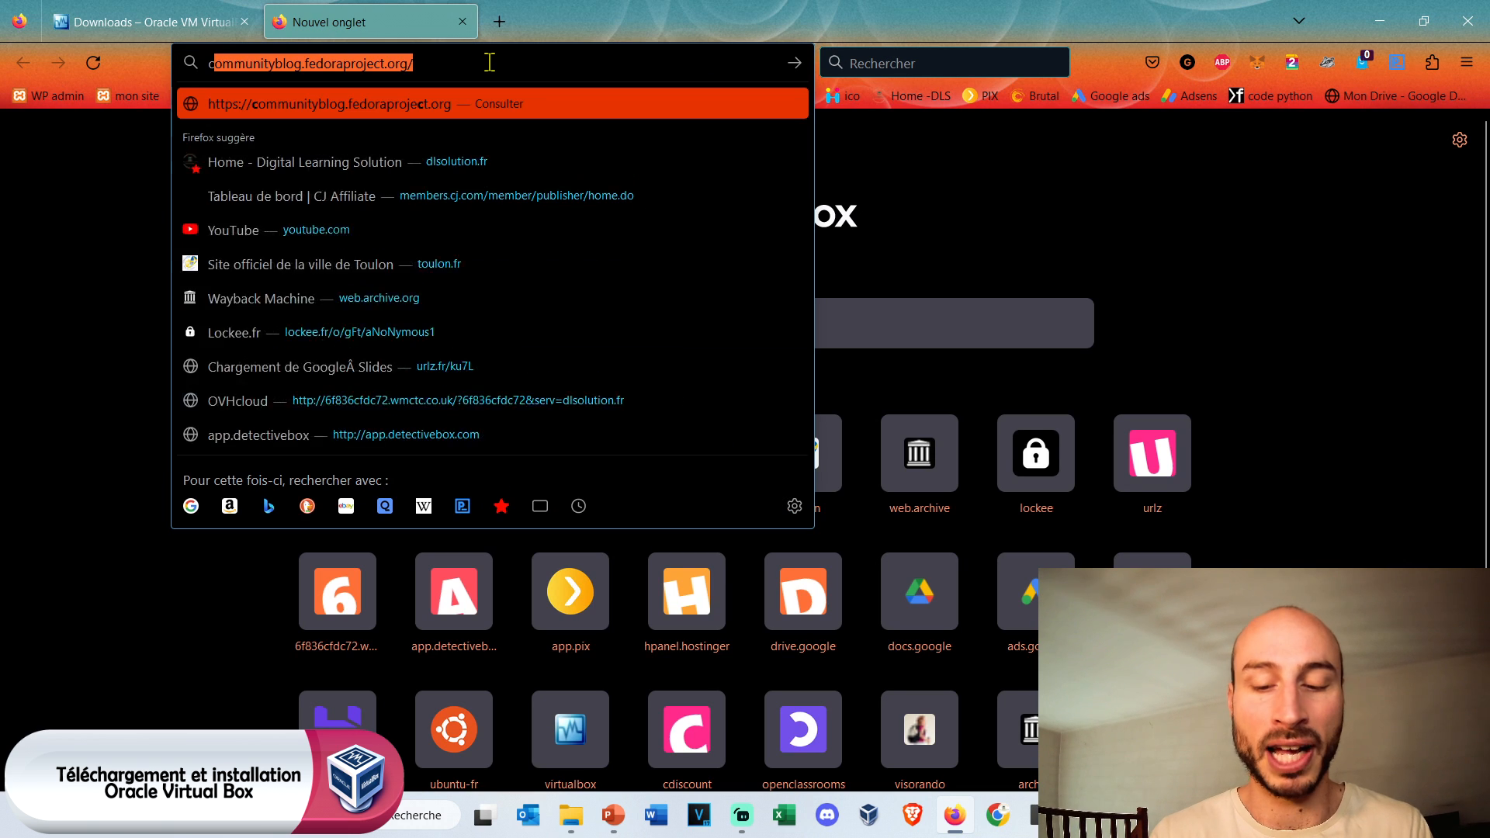
key("Return")
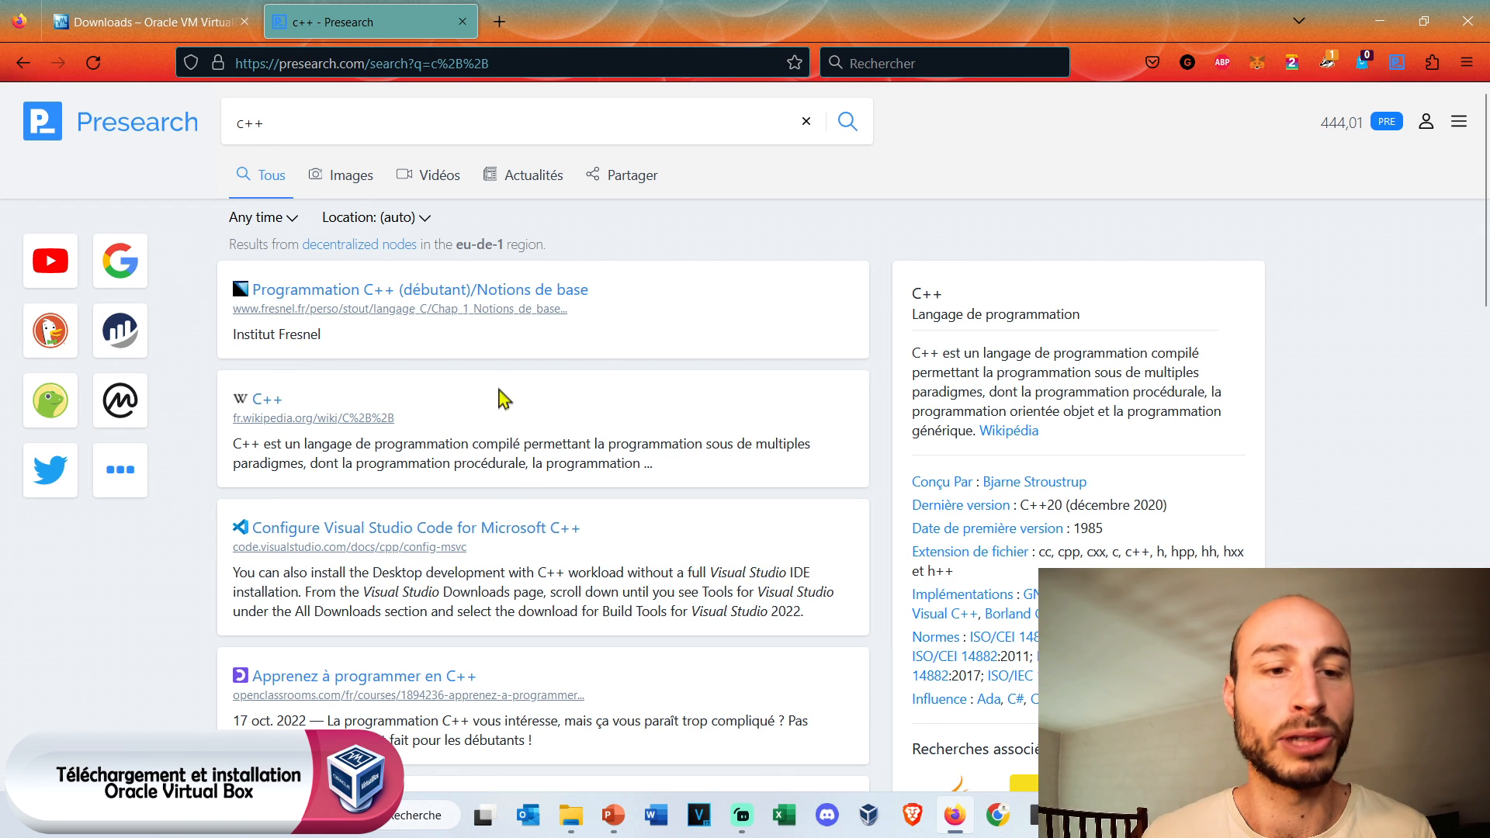
left_click(363, 124)
type("visual windows")
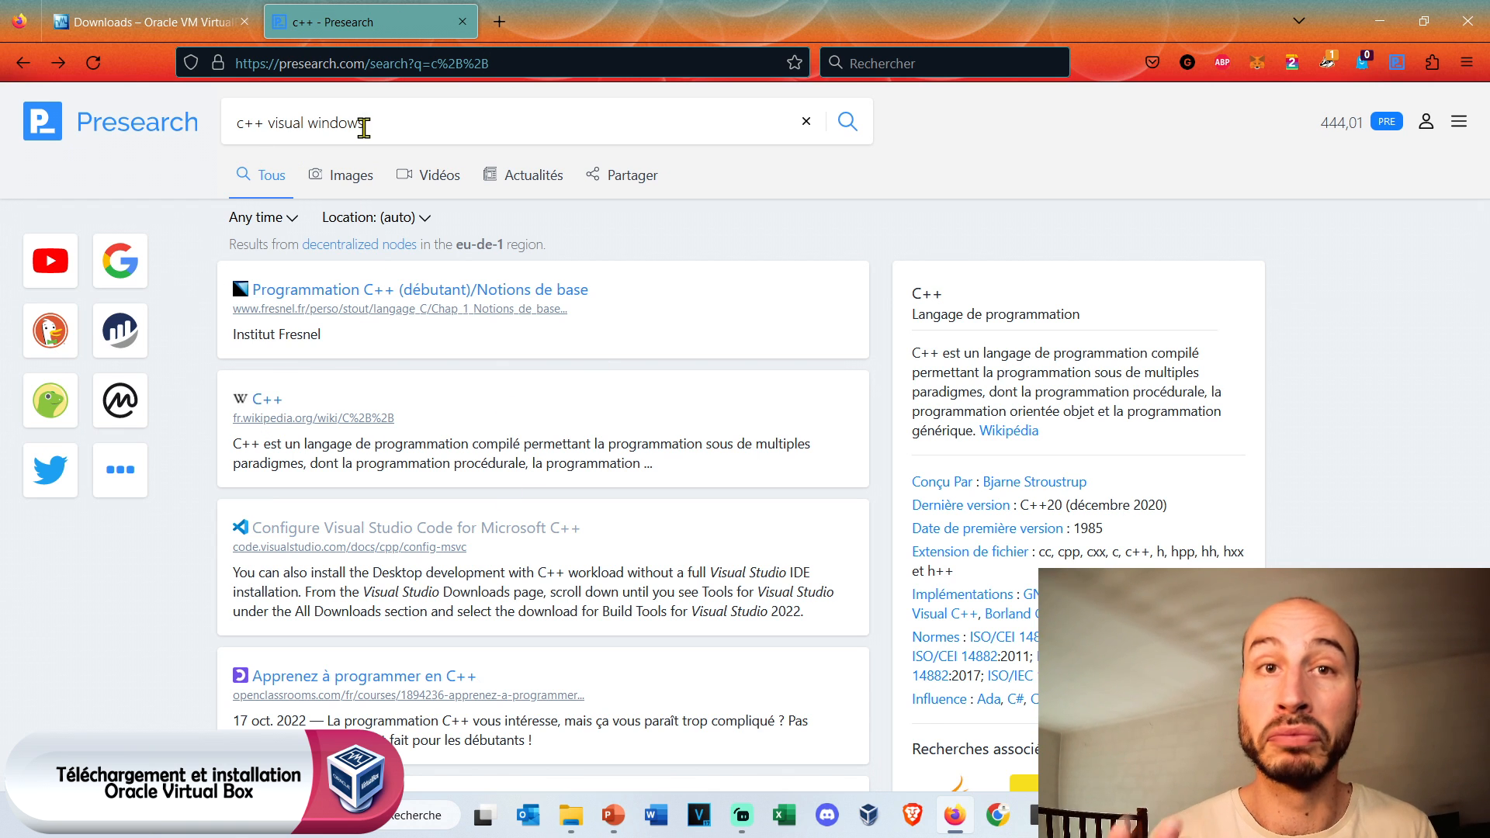
key("Return")
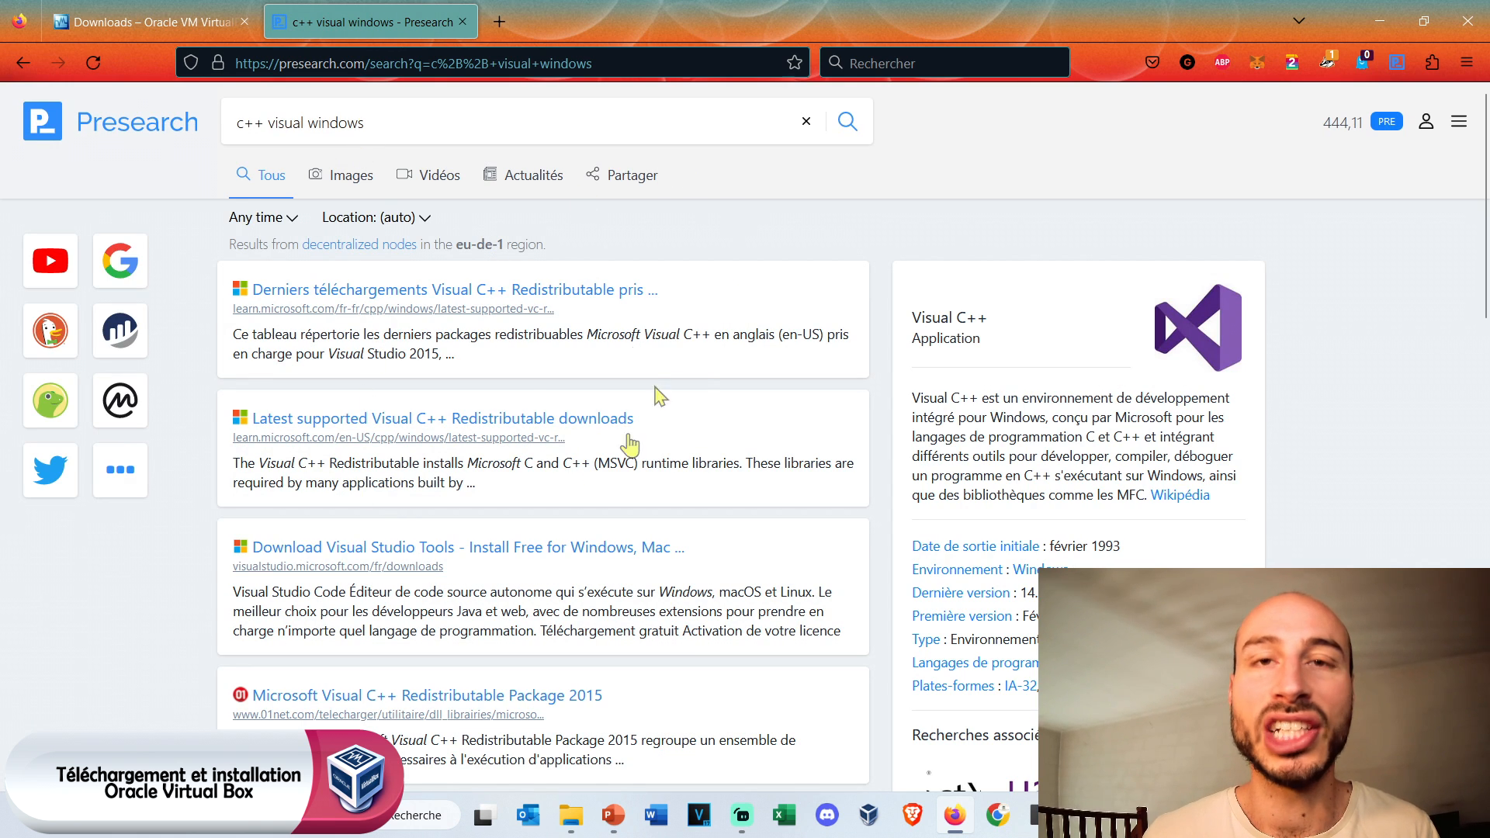
Open the "Latest supported Visual C++ Redistributable downloads" result and locate the X64 package in the Visual Studio 2015–2022 table.
scroll(458, 481, "down", 1)
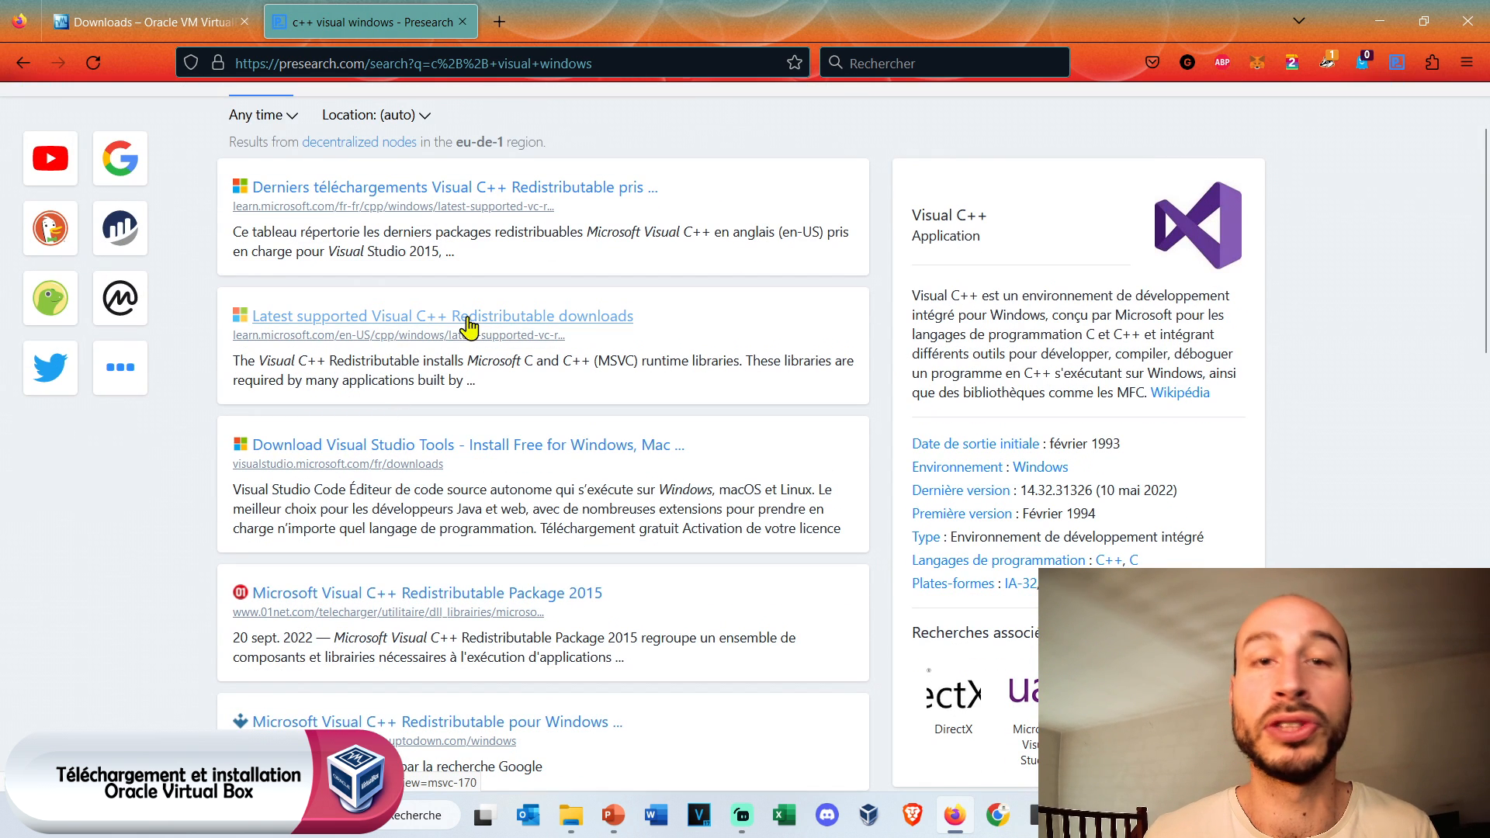
left_click(583, 325)
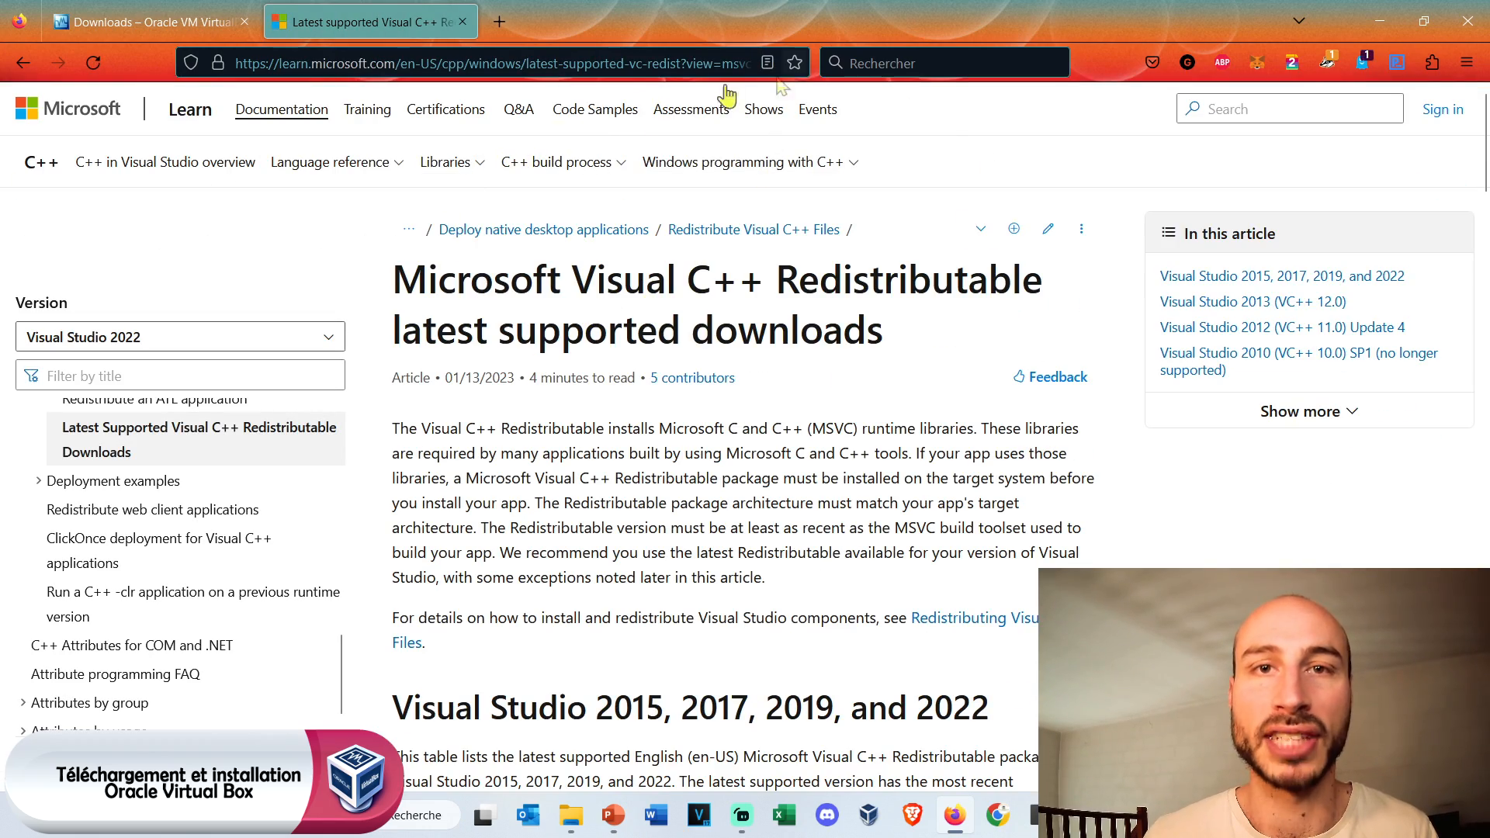
scroll(661, 346, "down", 5)
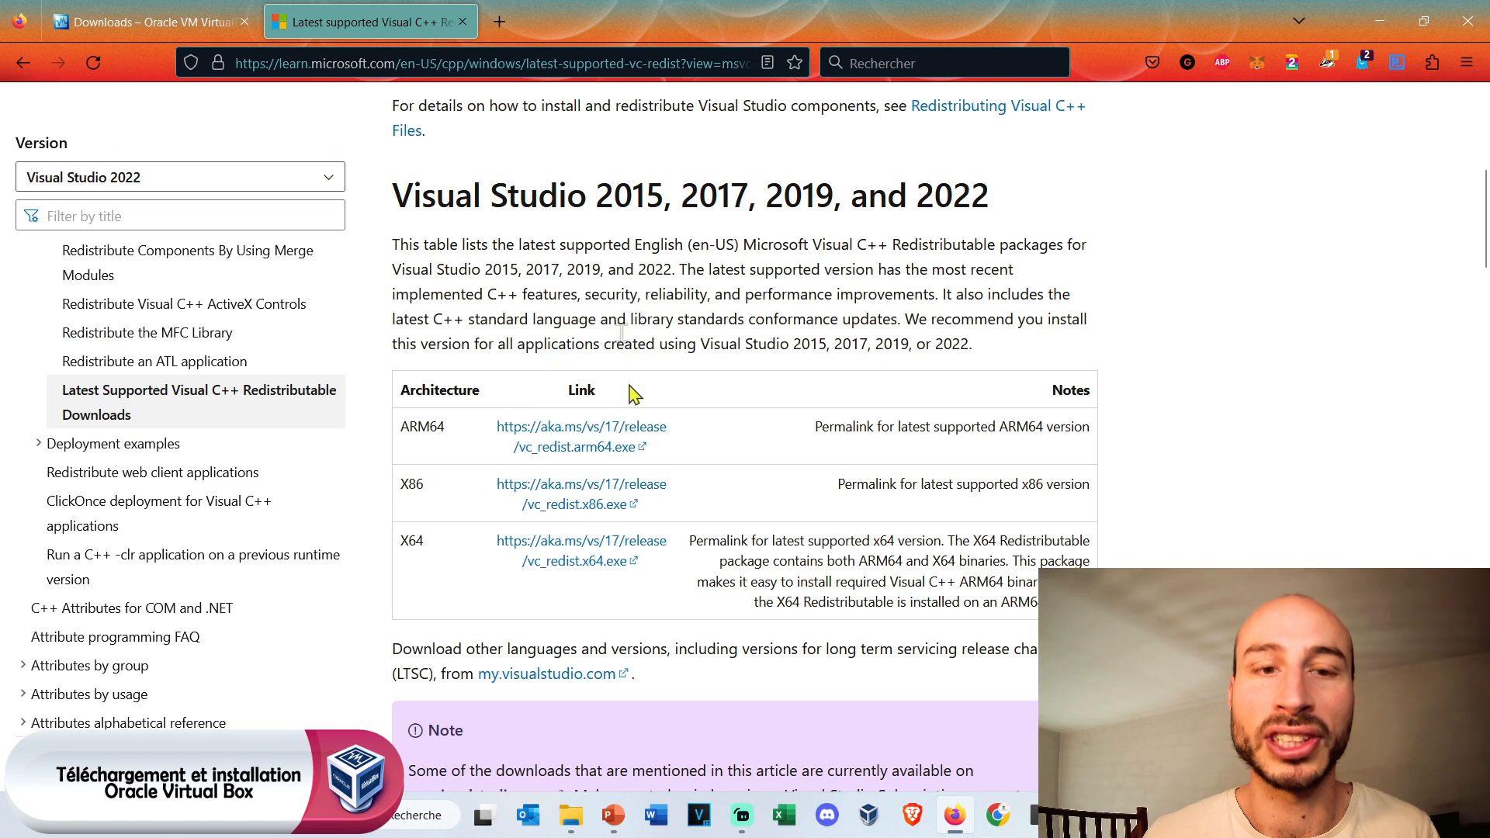
left_click_drag(426, 541, 397, 544)
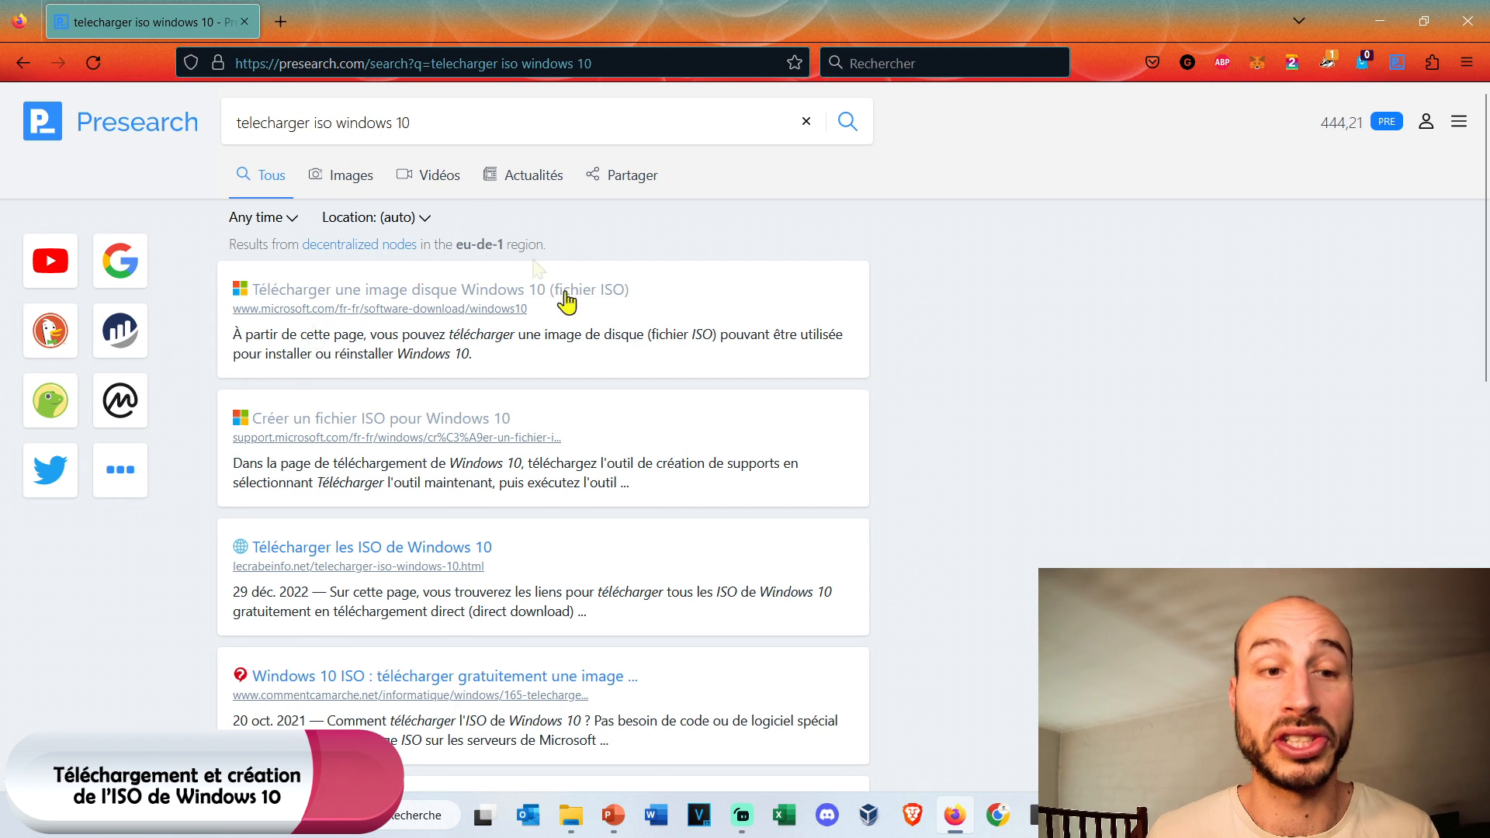
Open Microsoft's "Créer un fichier ISO pour Windows 10" article and follow its link to the Windows 10 download page.
left_click(411, 425)
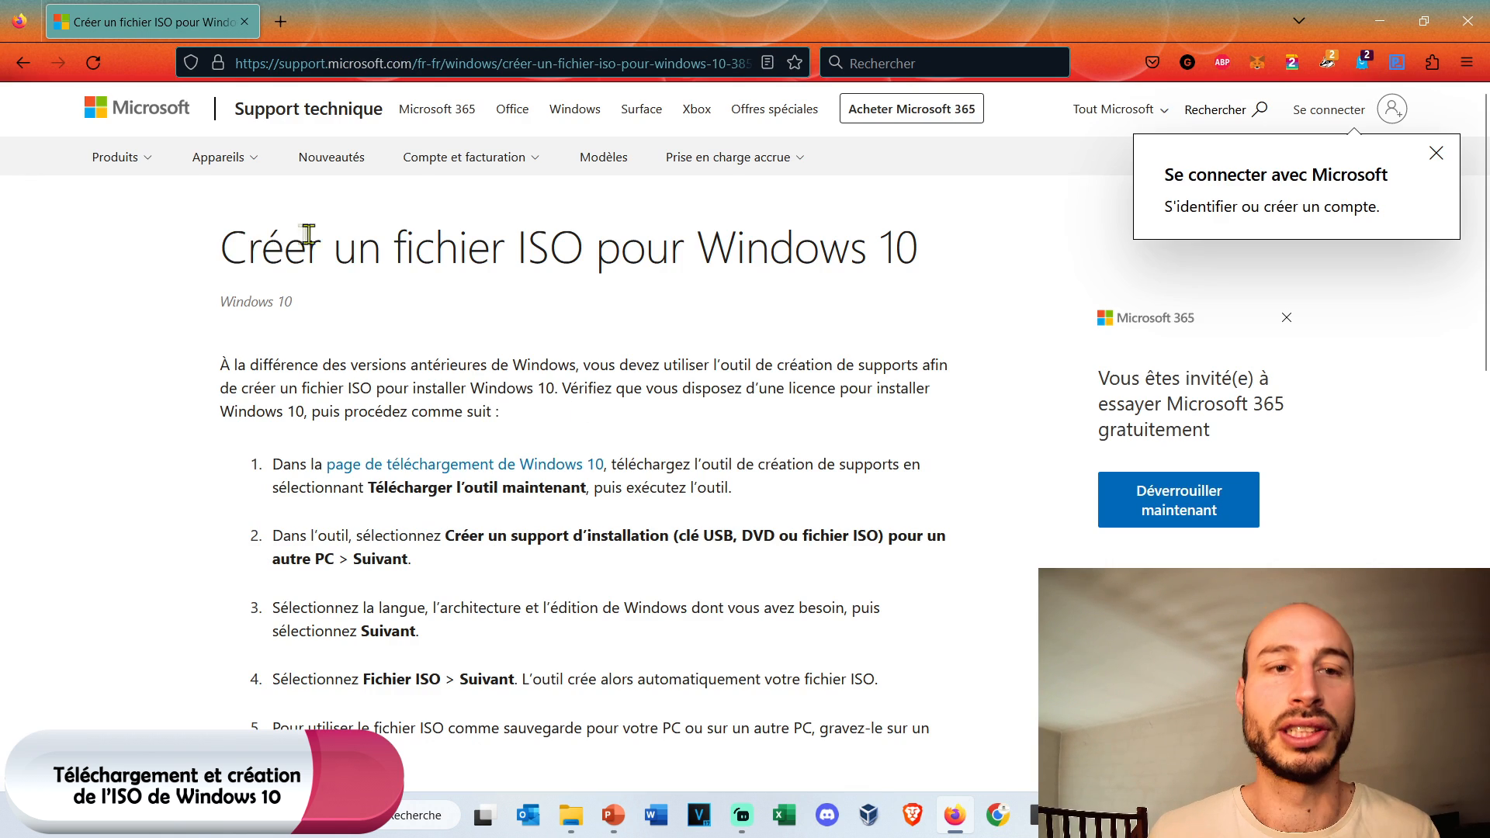
left_click_drag(203, 246, 942, 267)
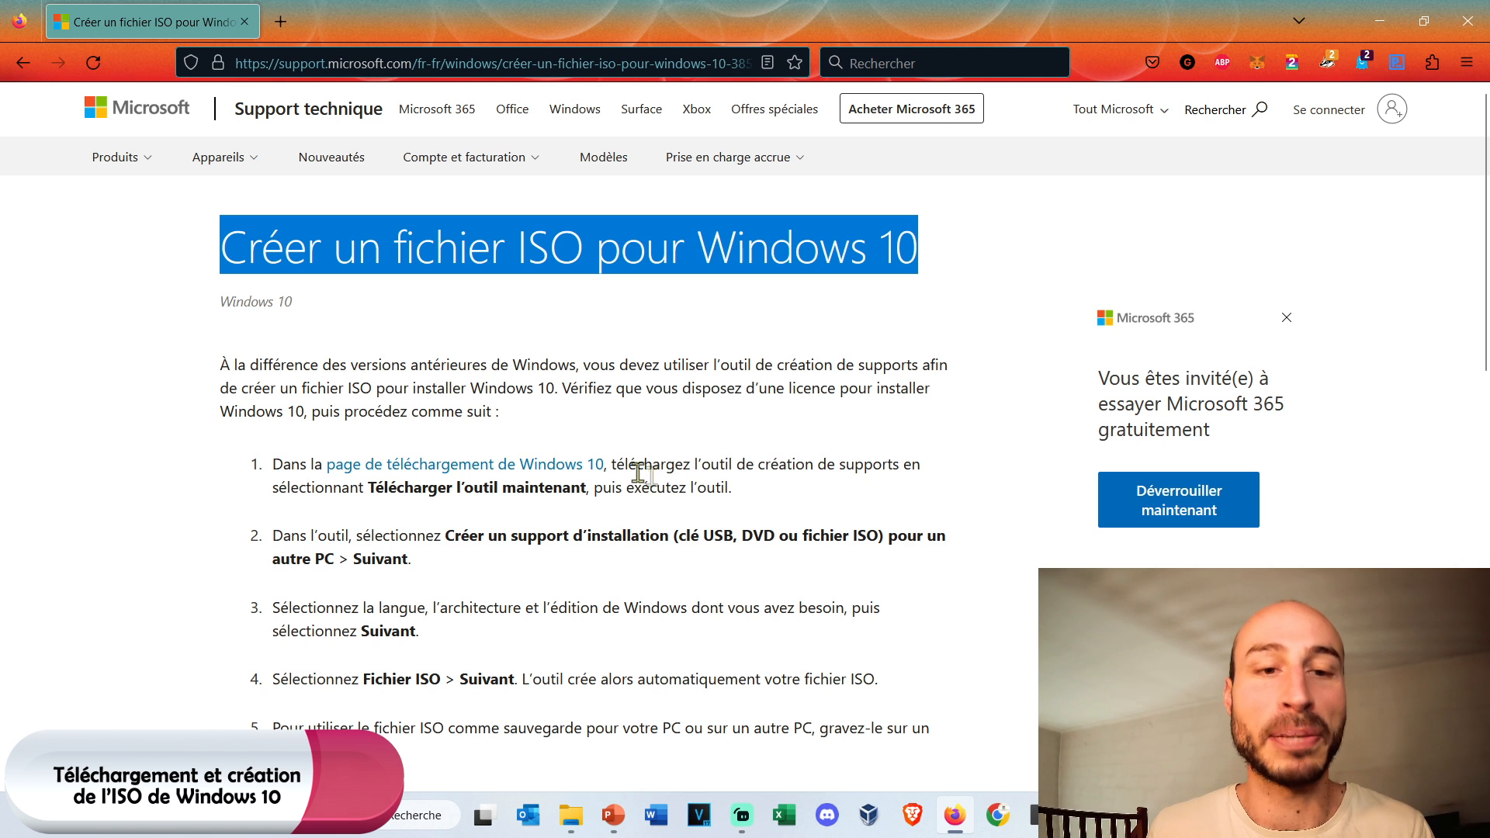
left_click(516, 472)
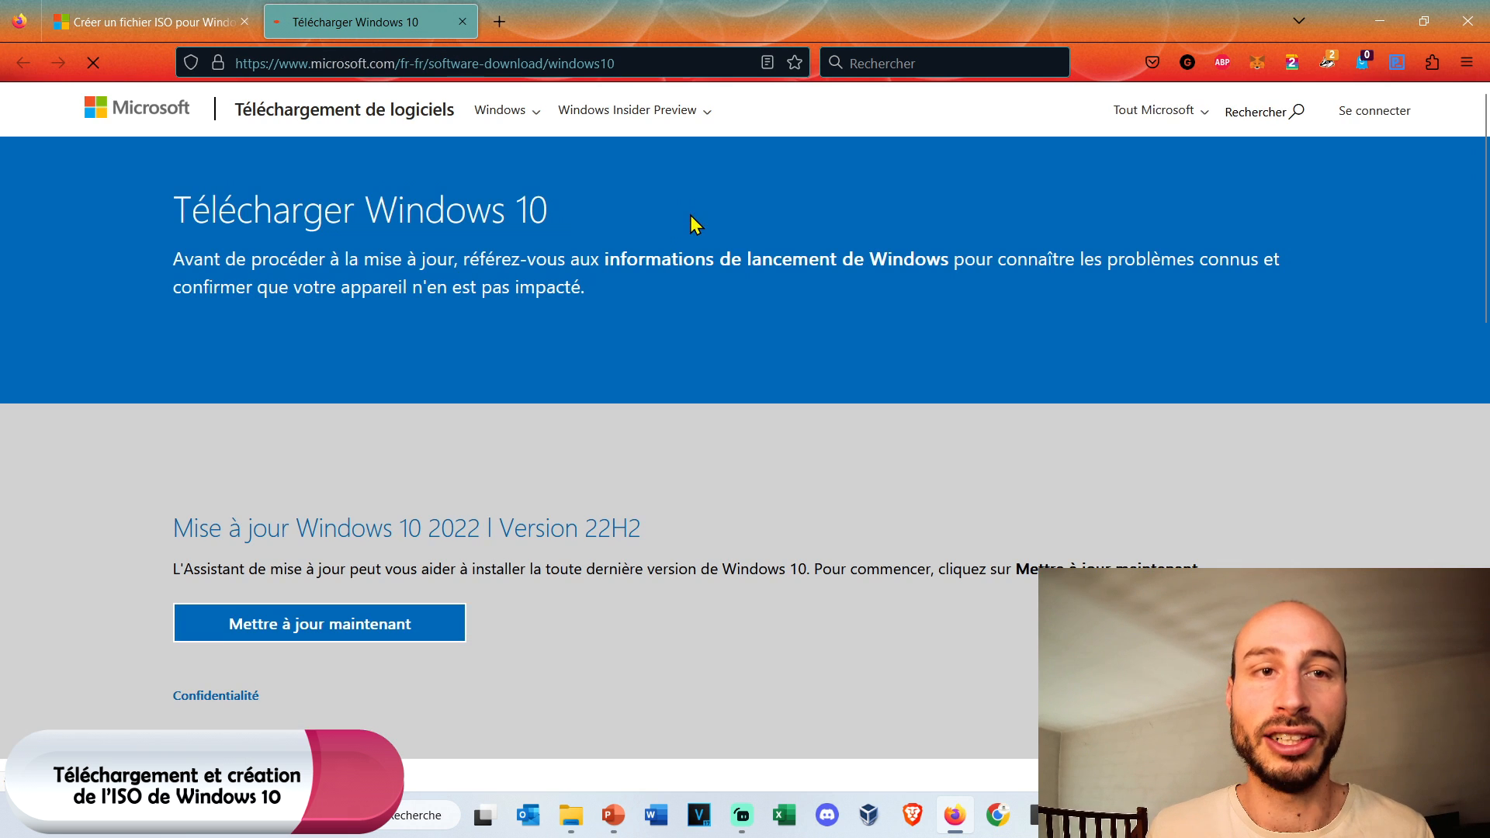
Download the Windows 10 media creation tool and save MediaCreationTool22H2.exe to the Bureau folder.
scroll(653, 217, "down", 3)
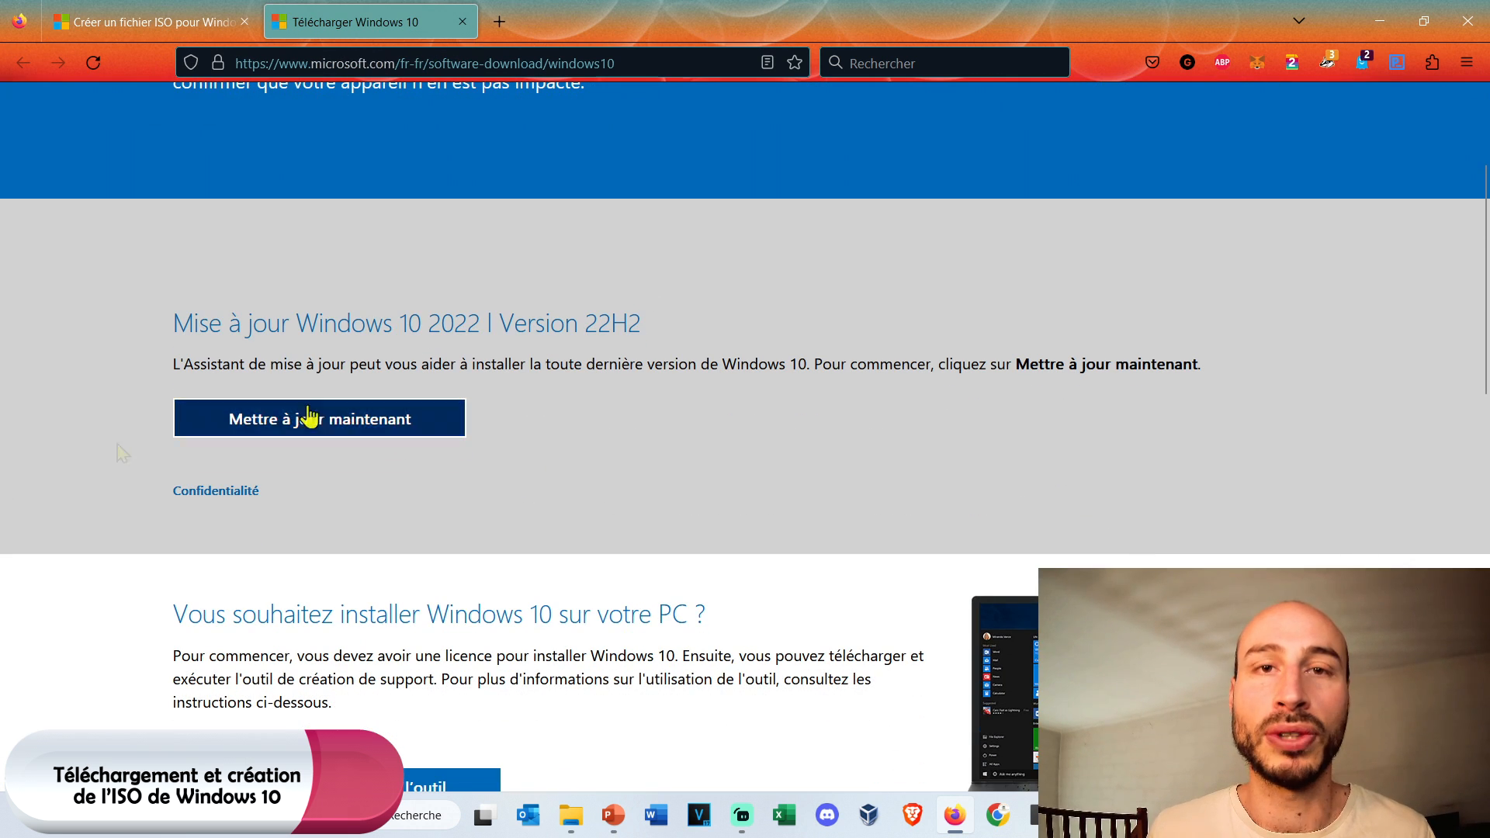
scroll(309, 417, "down", 4)
left_click(376, 481)
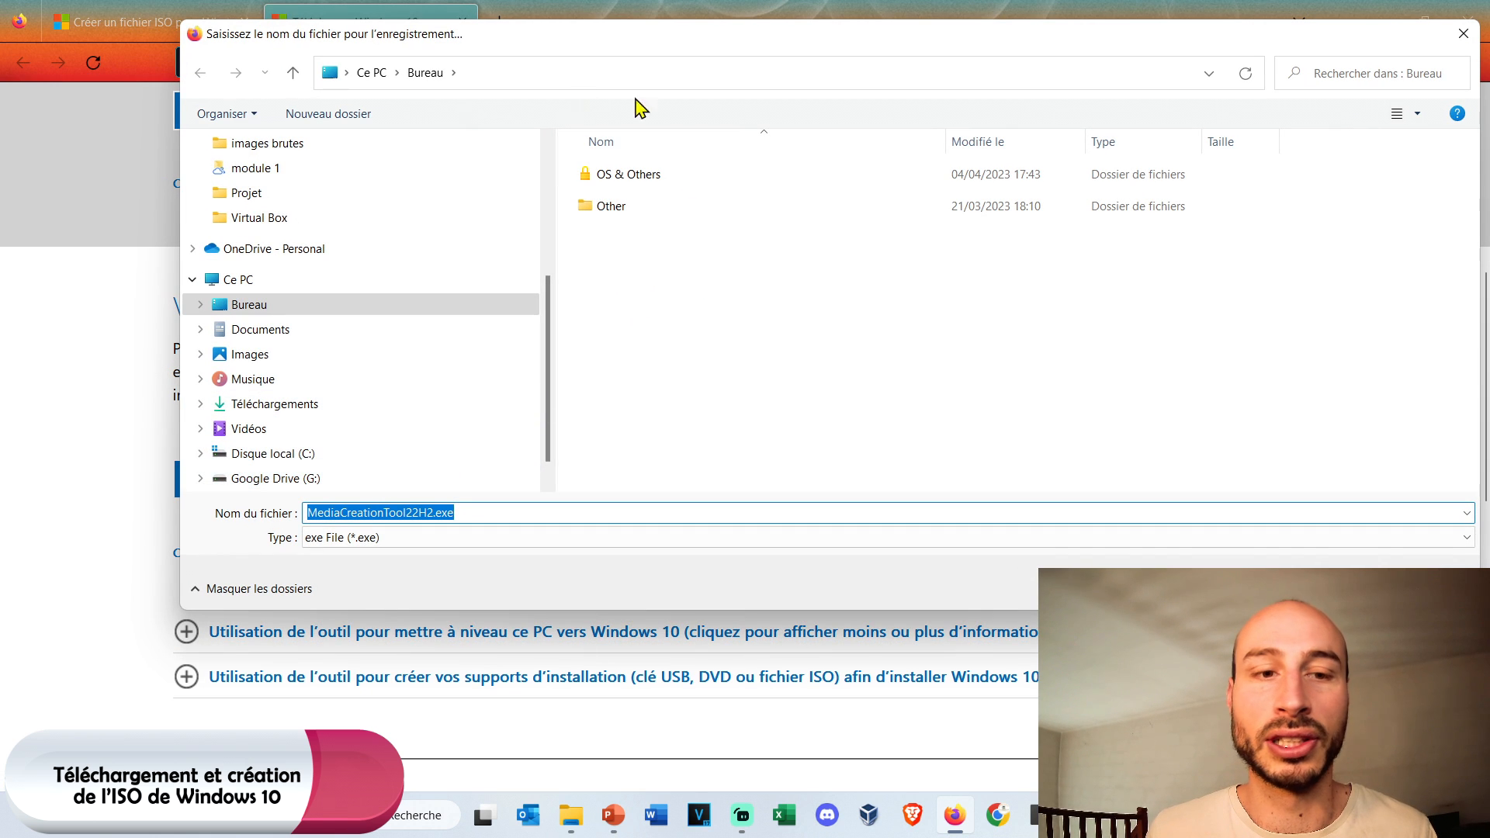
left_click(1327, 588)
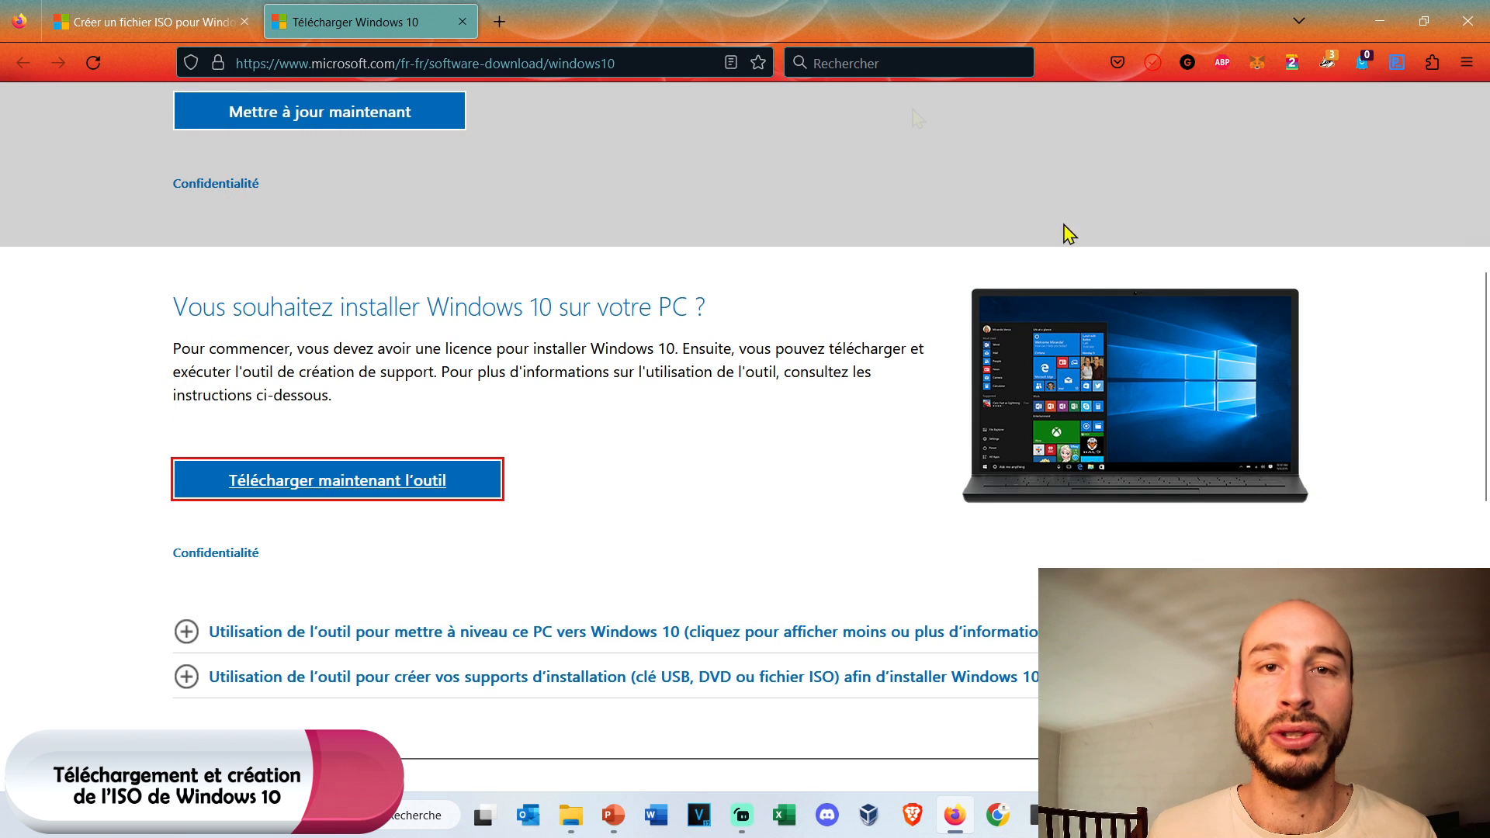
Switch to the desktop and accept the licence terms of the Windows 10 media creation tool.
left_click(1488, 823)
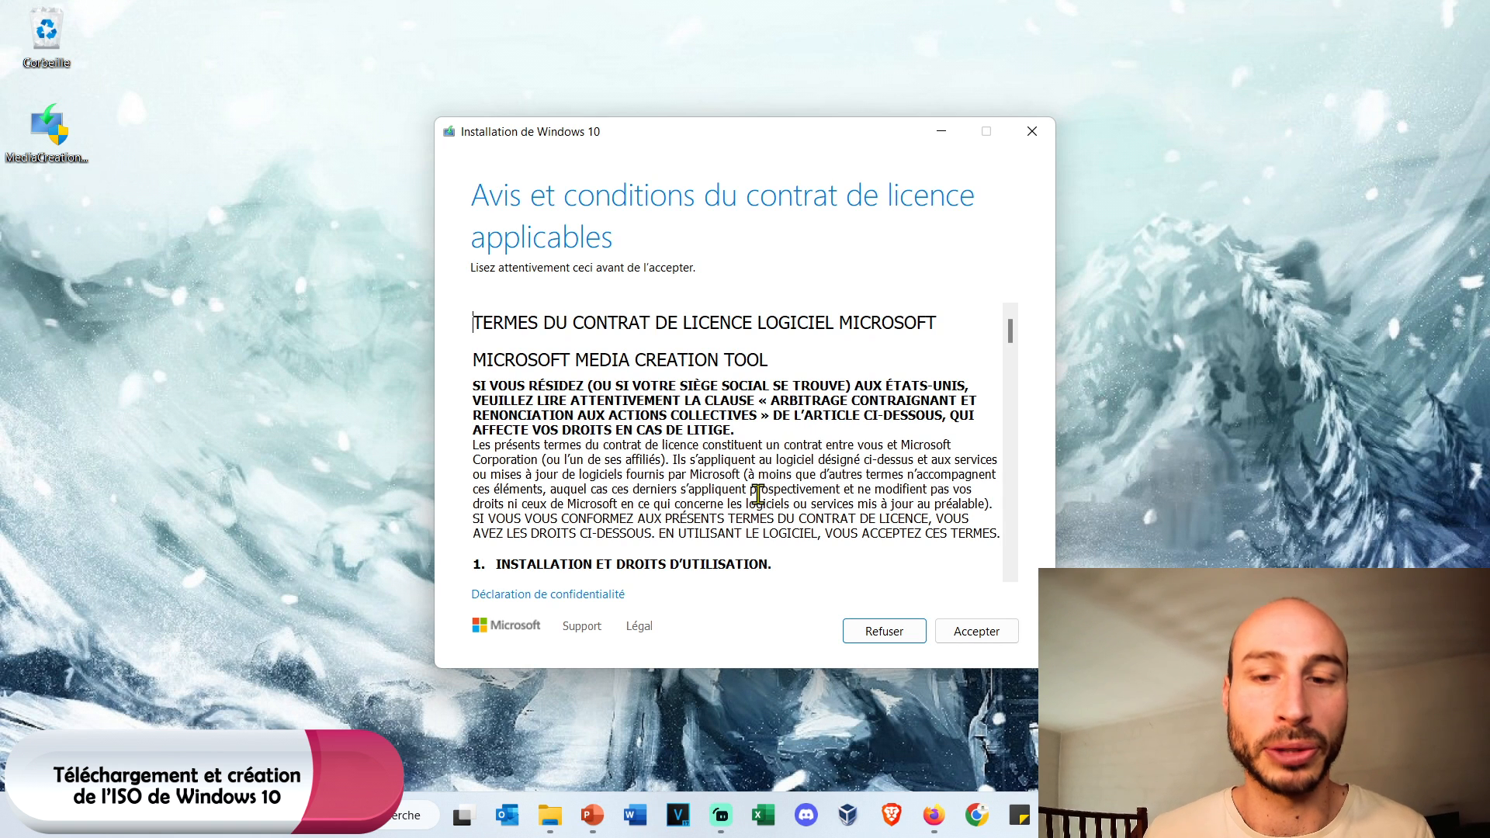
scroll(758, 494, "down", 2)
left_click(996, 635)
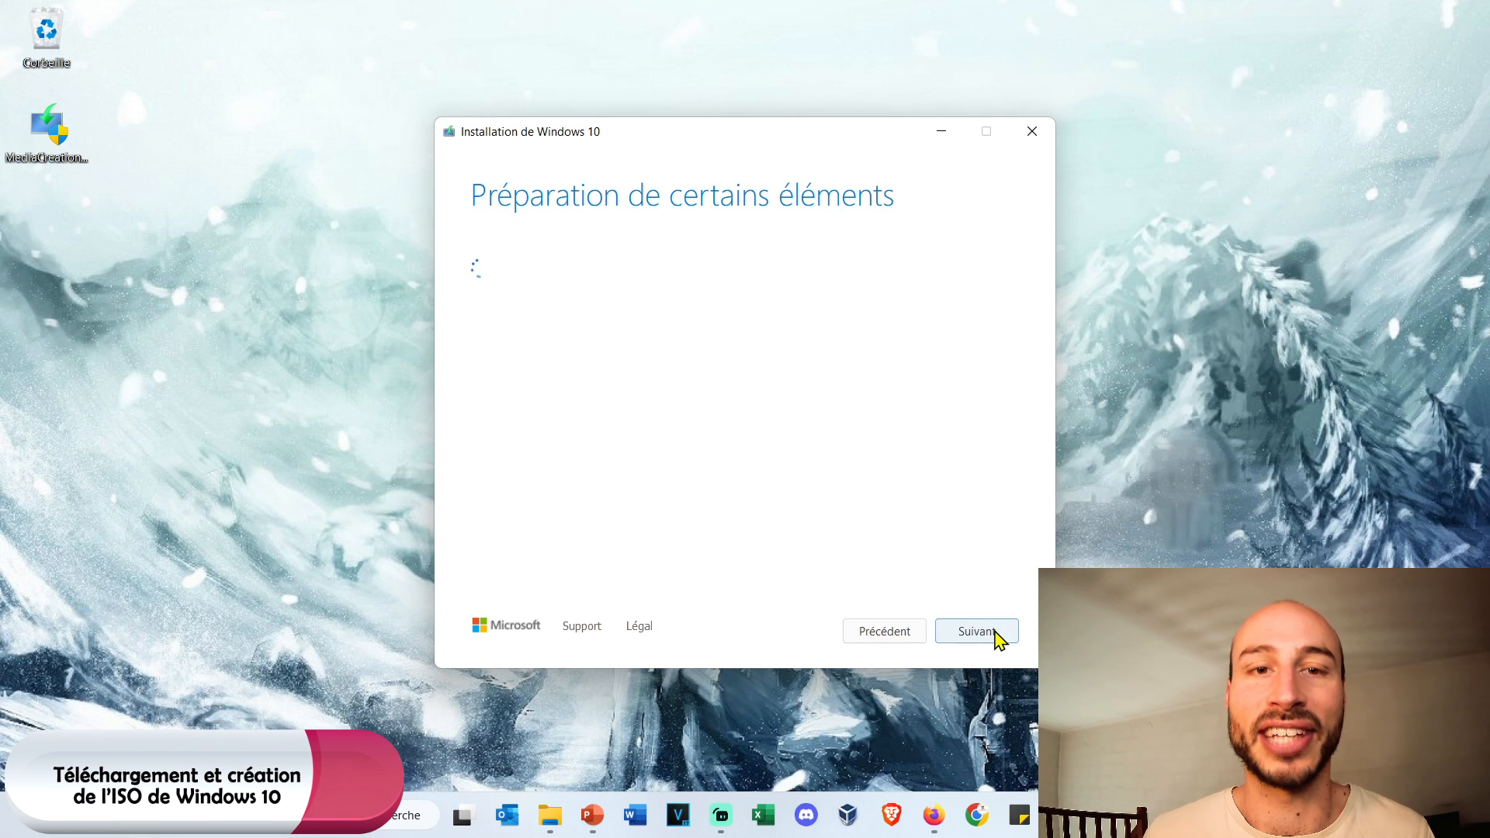
Choose to create installation media for another PC and accept the recommended language, edition and architecture.
left_click(565, 294)
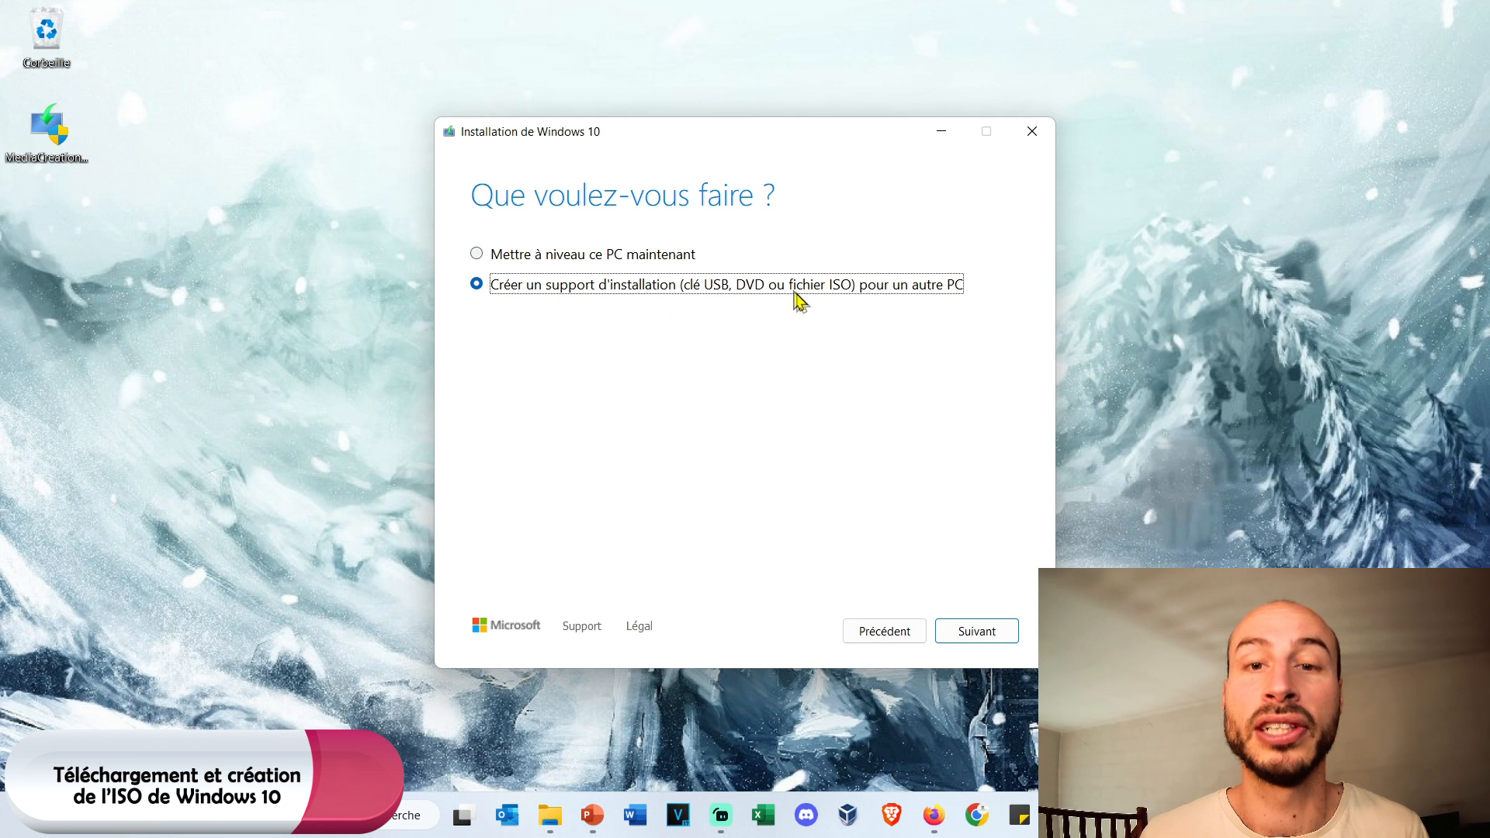
left_click(959, 635)
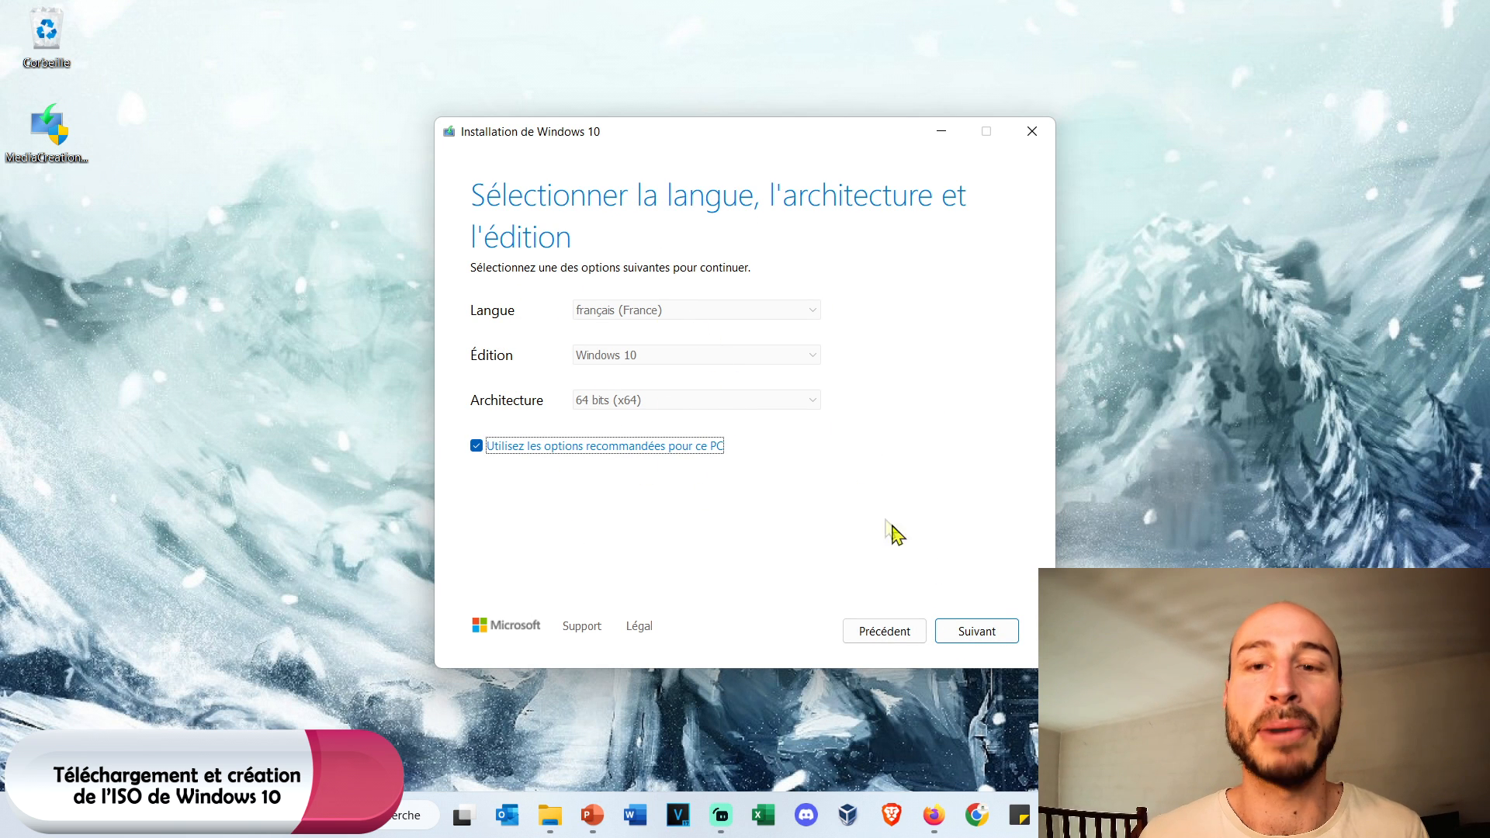
left_click(974, 635)
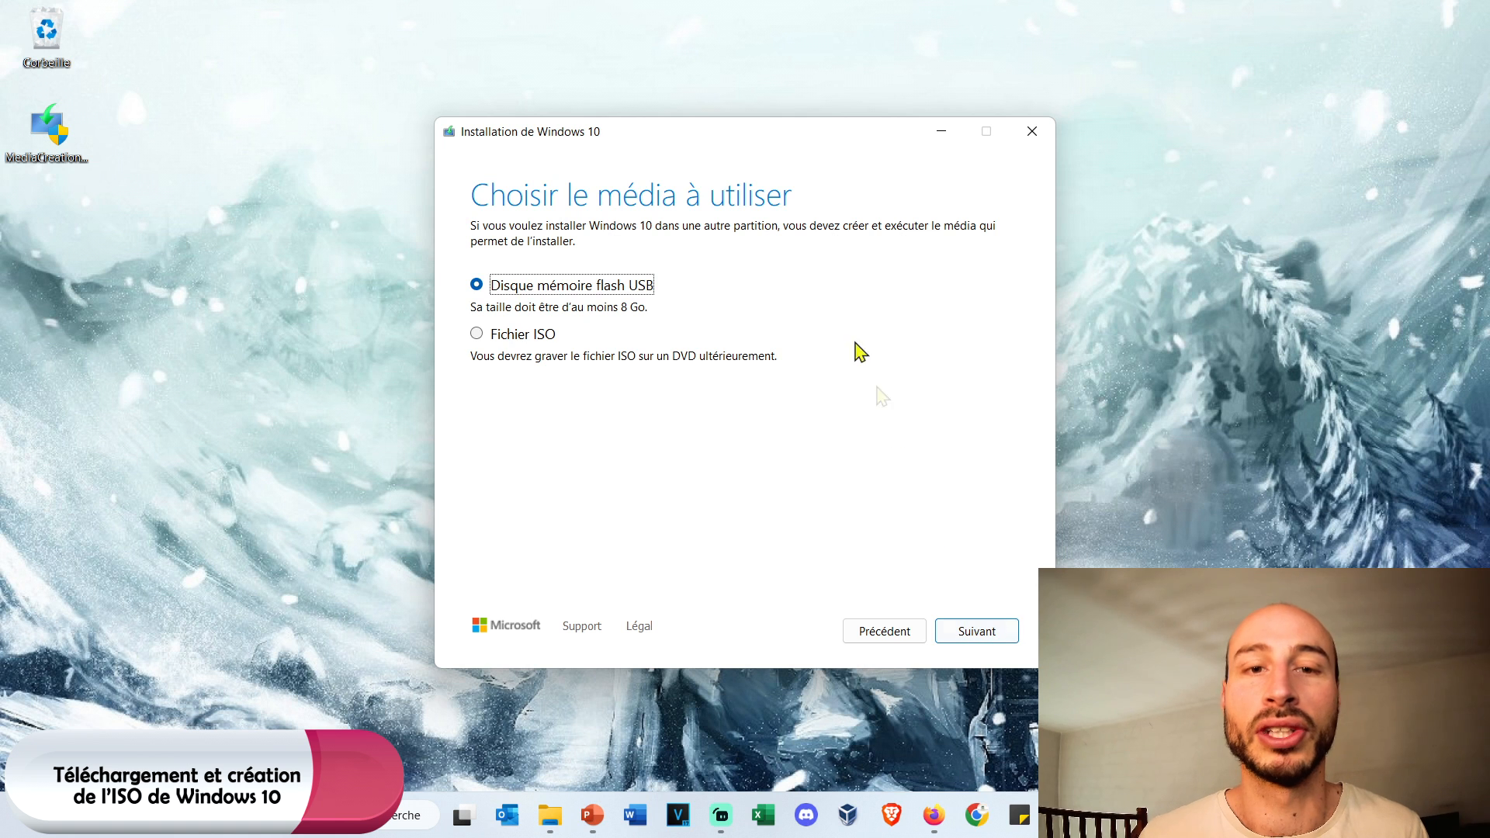
Choose Fichier ISO as the media, save it as Windows.iso in the Bureau folder, and finish the media creation tool.
left_click(477, 335)
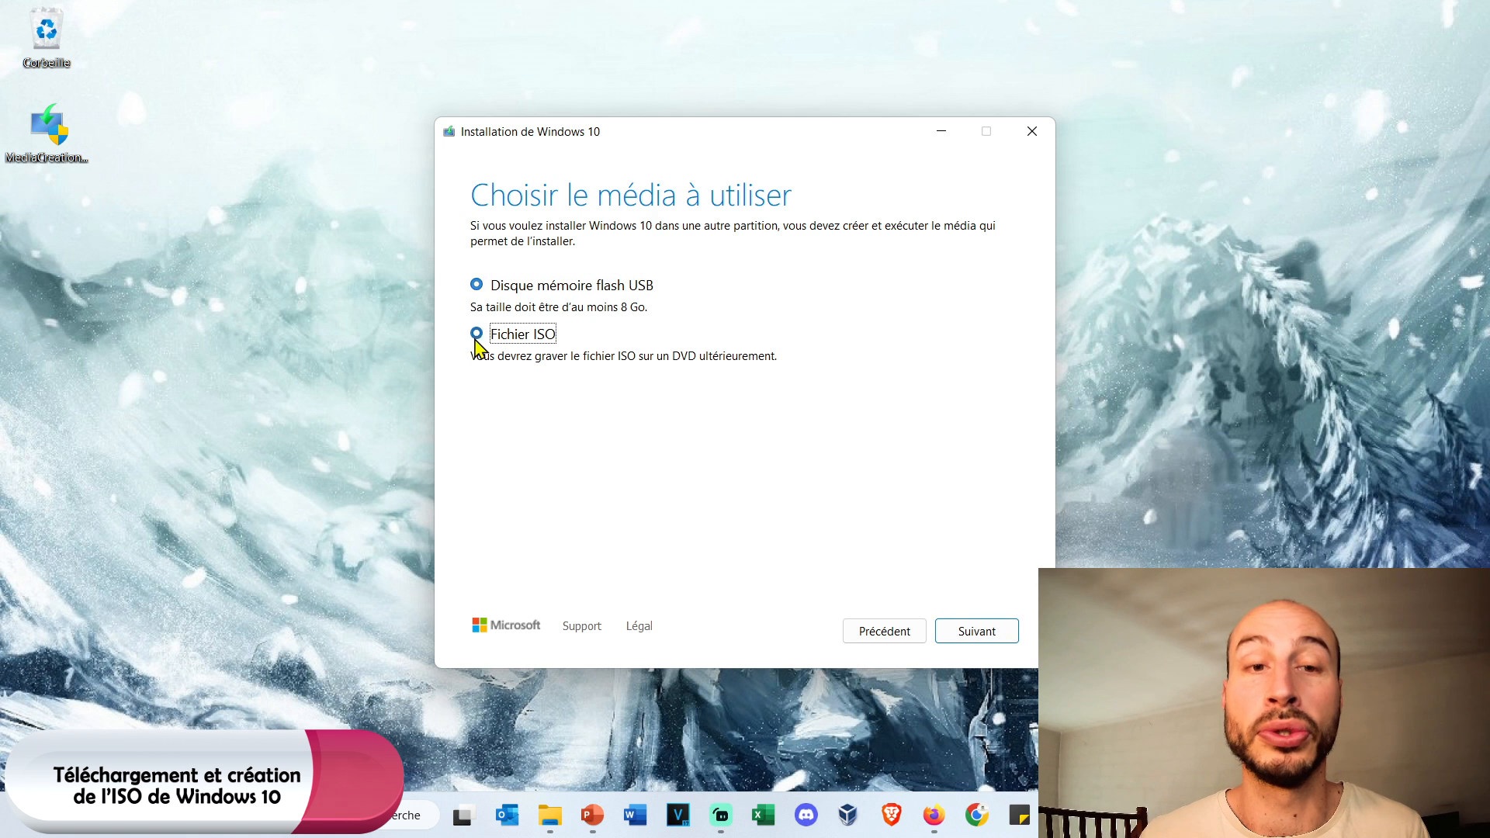
left_click(970, 634)
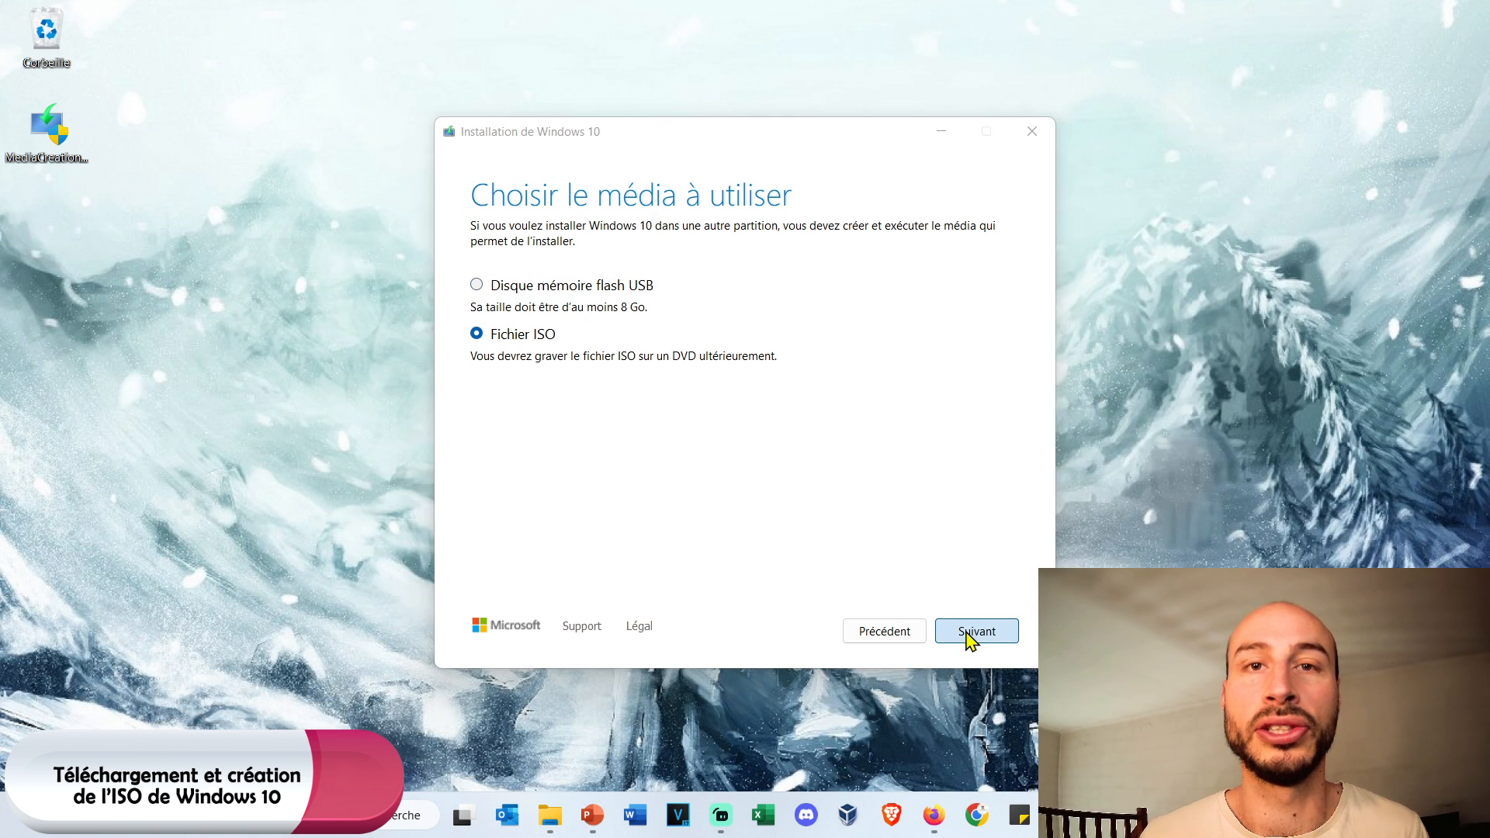
left_click(629, 439)
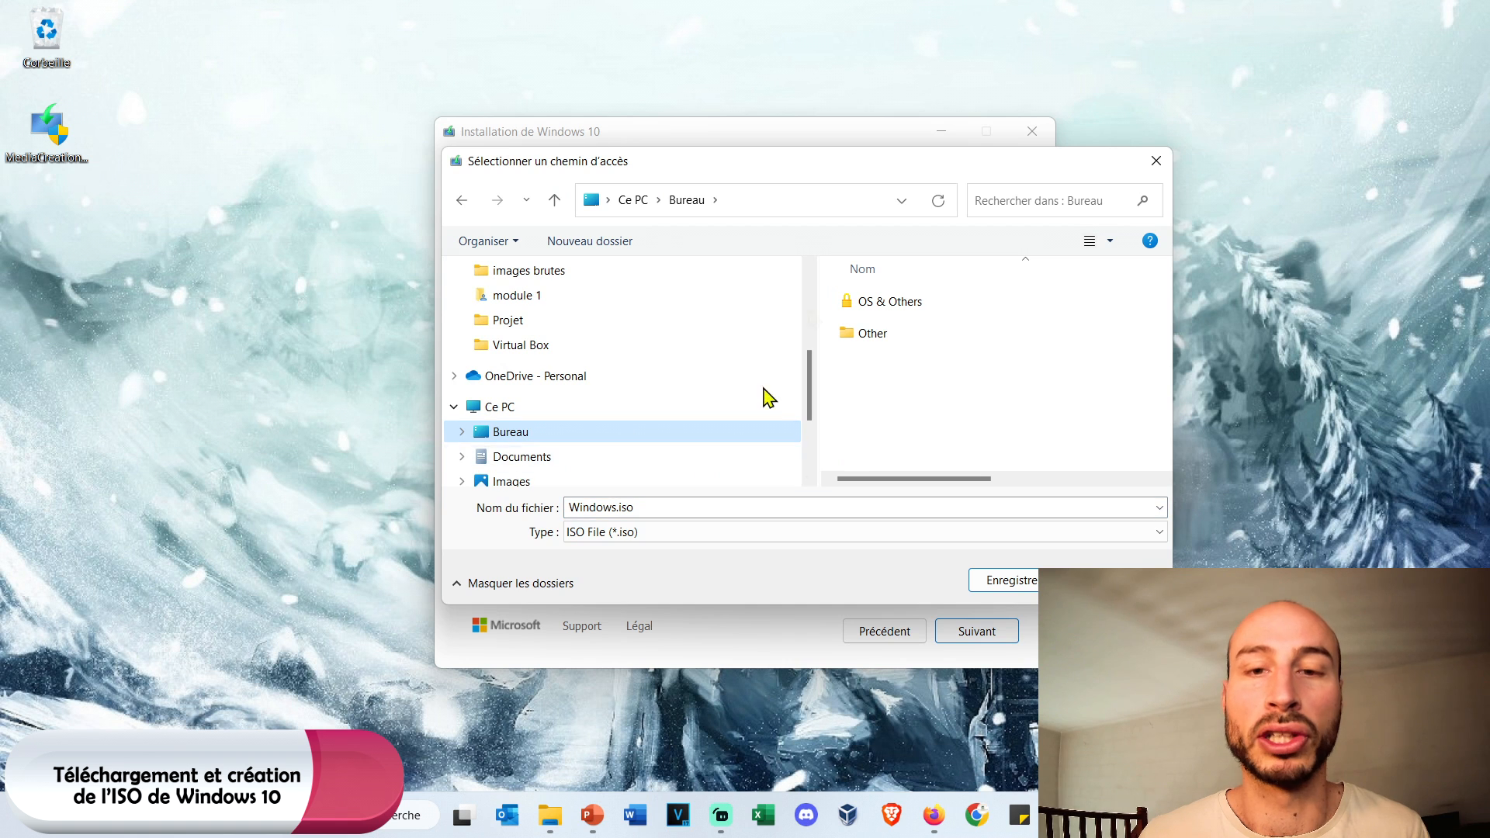
left_click(1035, 578)
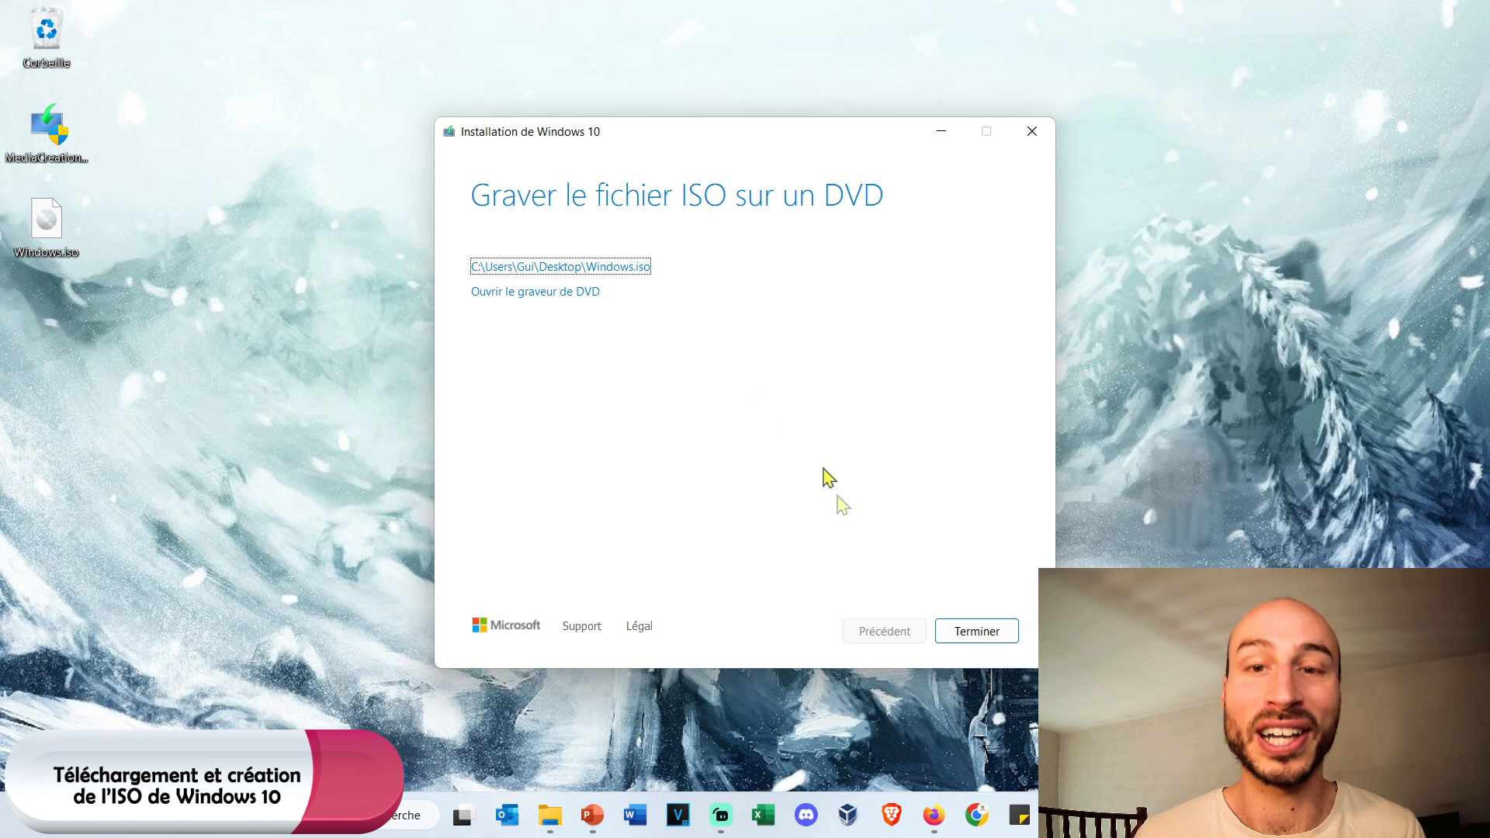
left_click(980, 631)
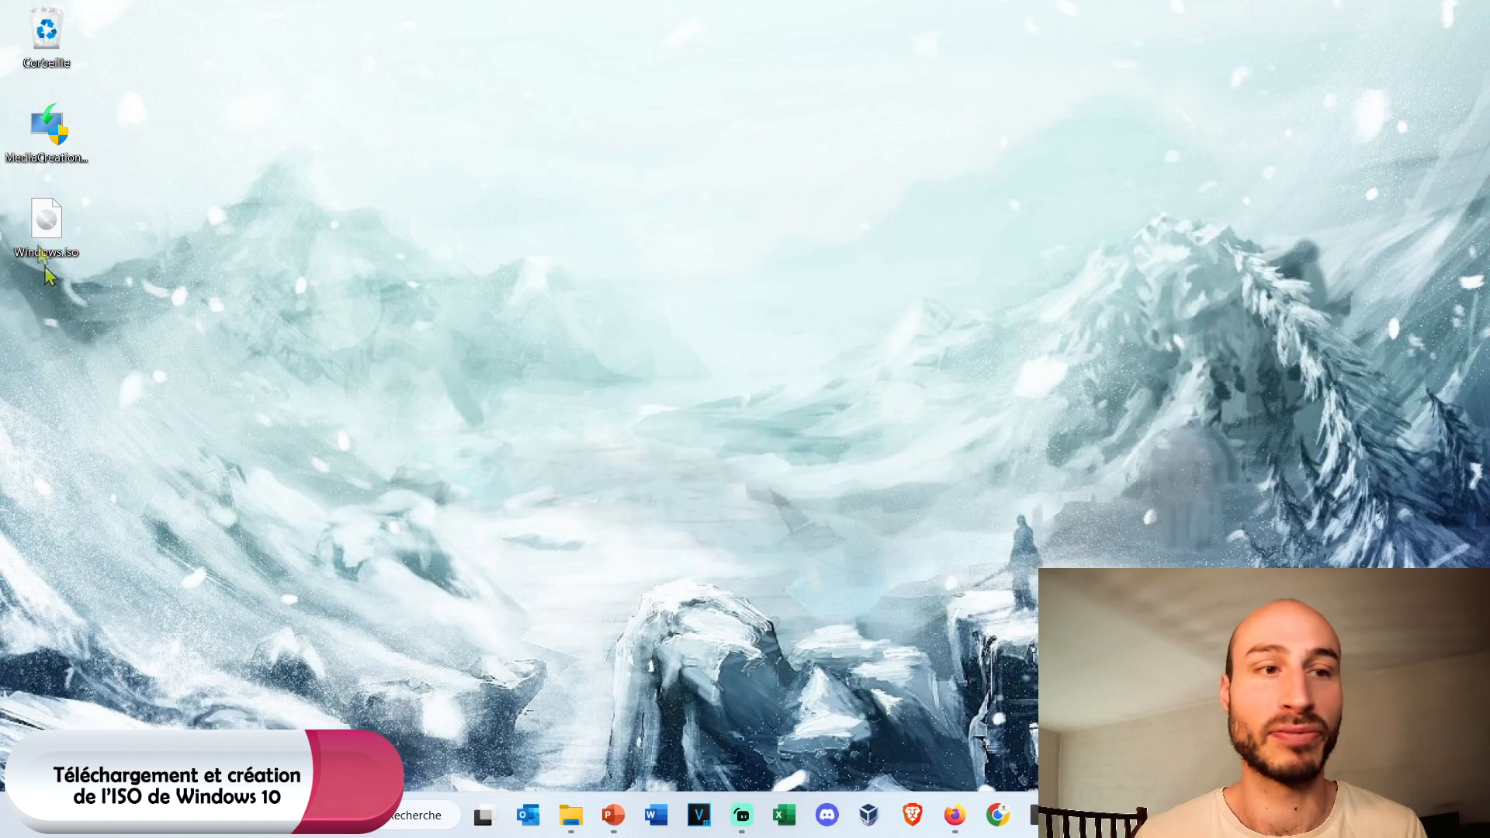
mouse_move(74, 223)
left_click_drag(74, 223, 726, 225)
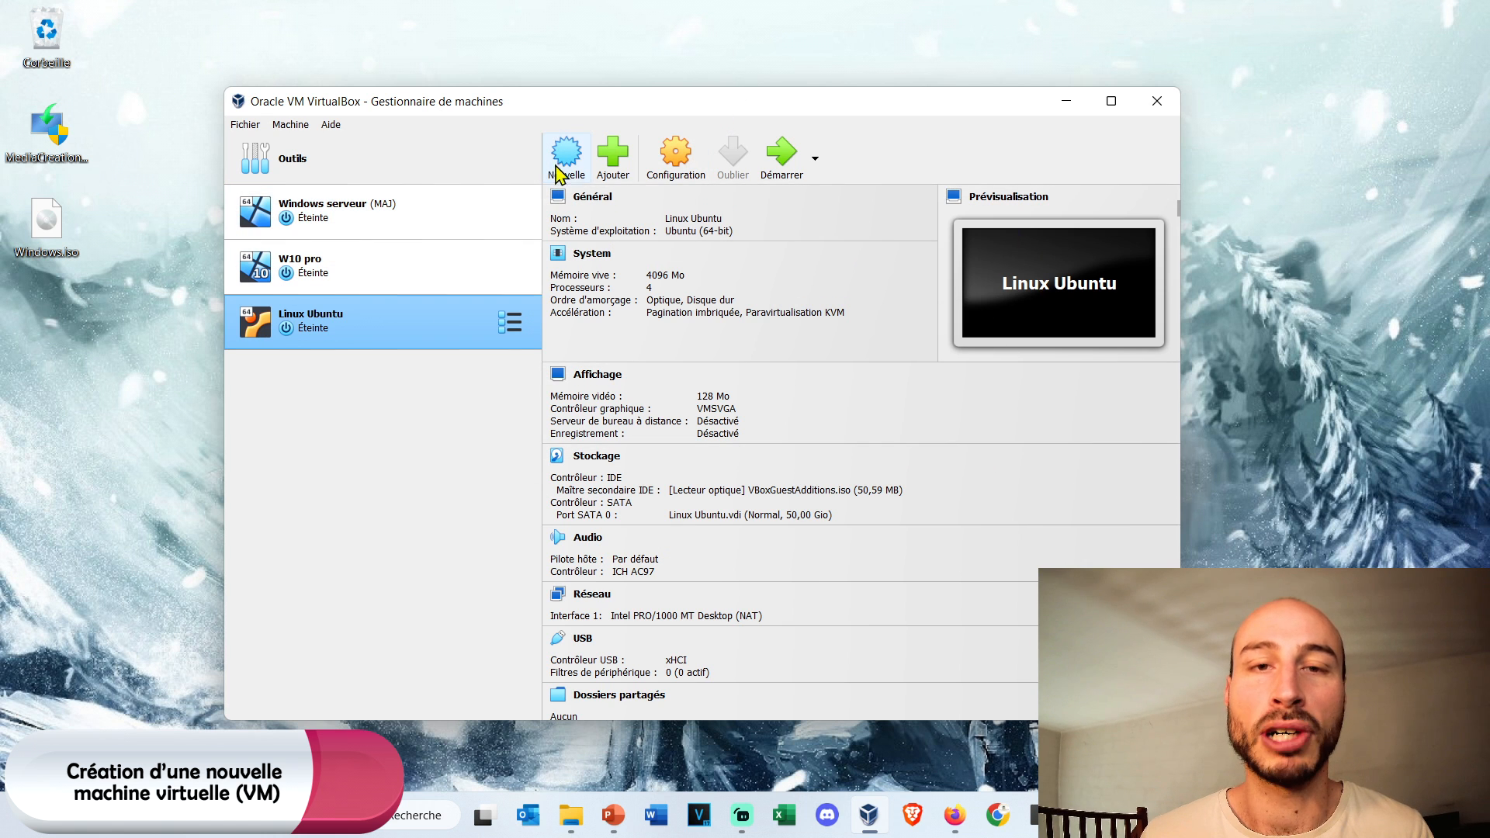
In Oracle VM VirtualBox, start creating a new virtual machine and name it "Windows10 YouTube".
left_click(574, 163)
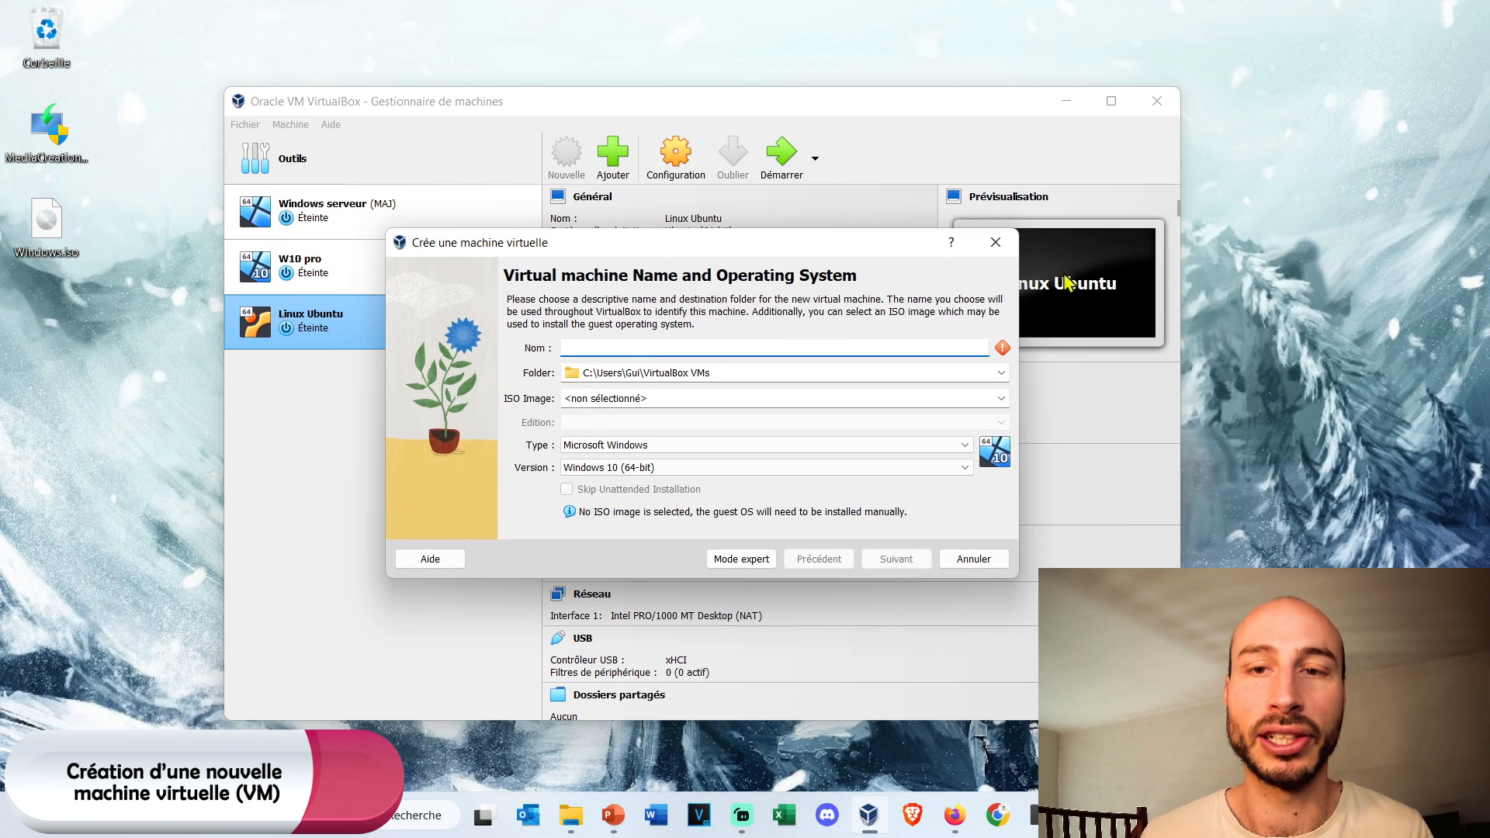
left_click(1003, 243)
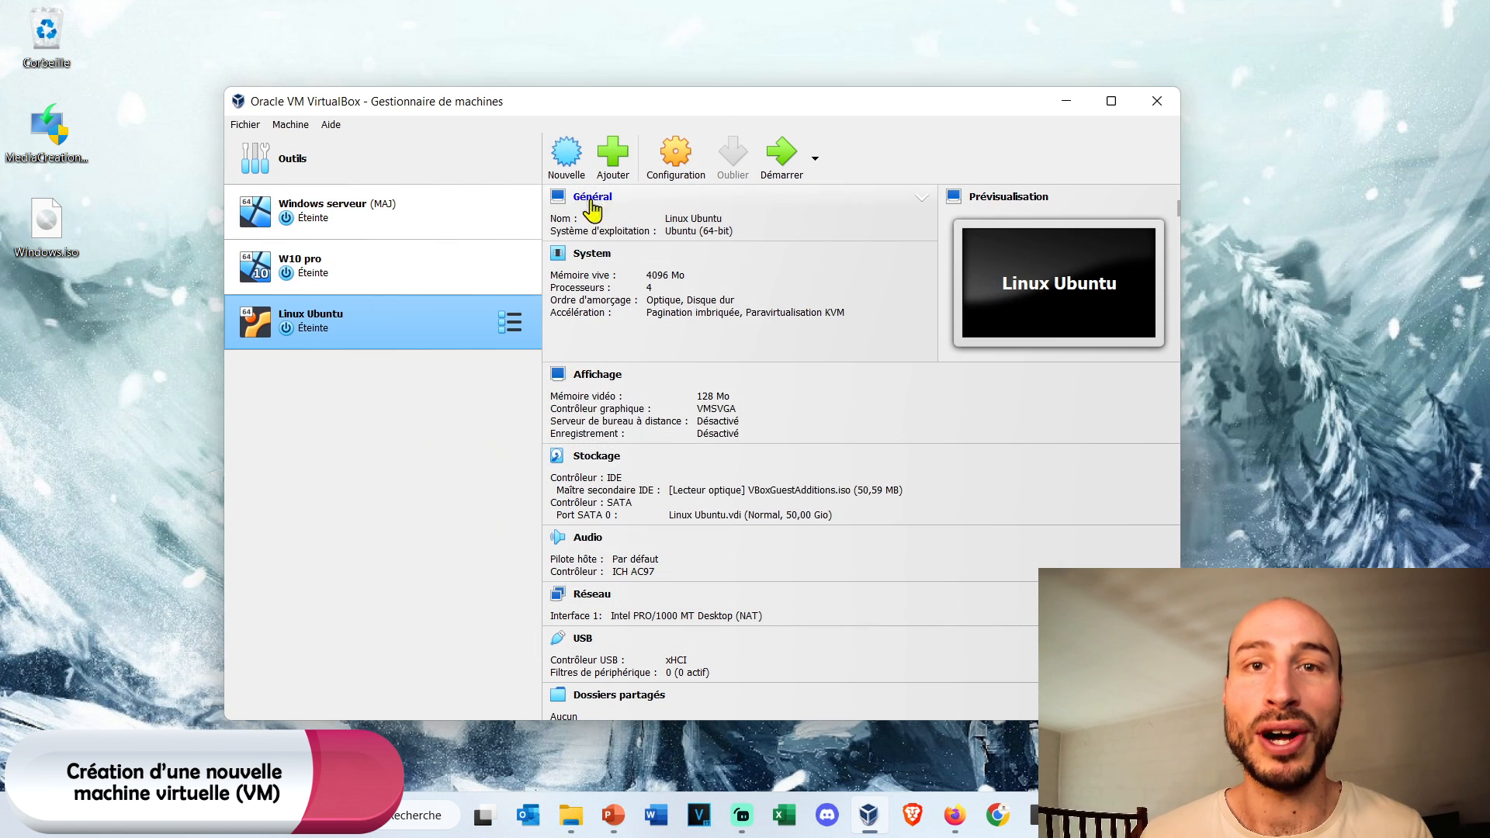
left_click(290, 124)
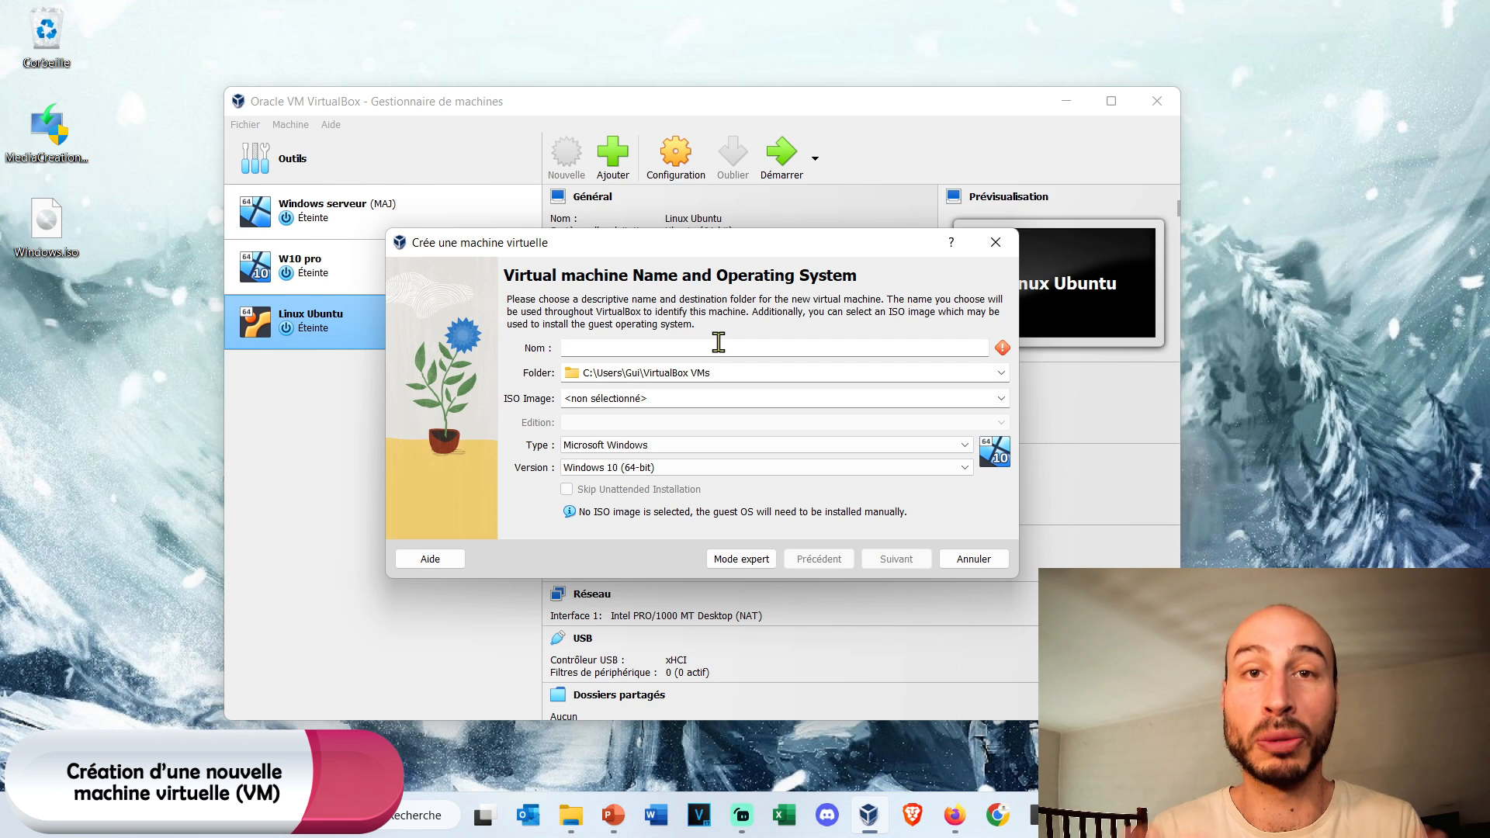
type("Wi")
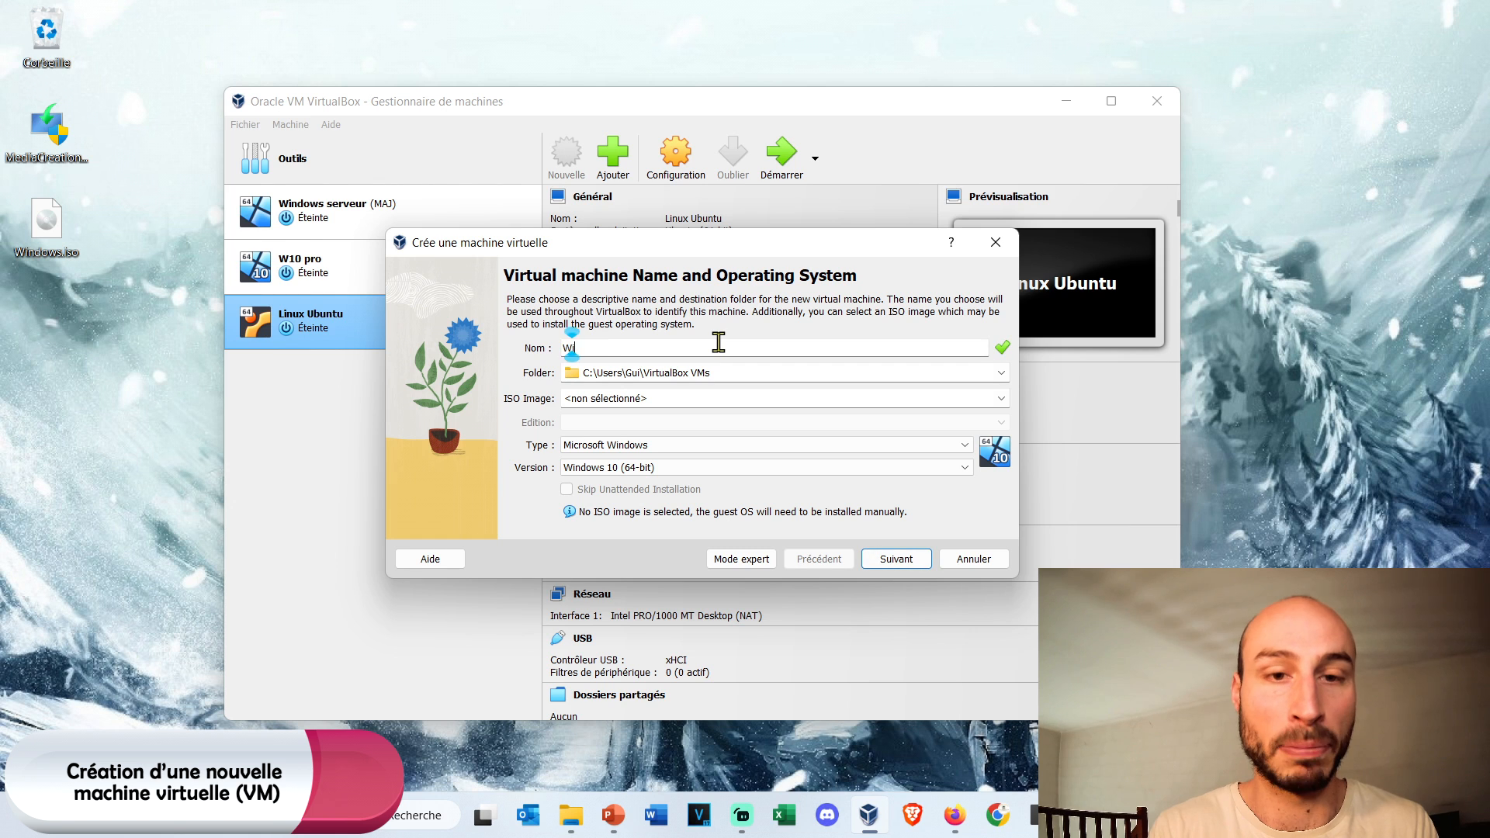
type("ndows10 YouTube")
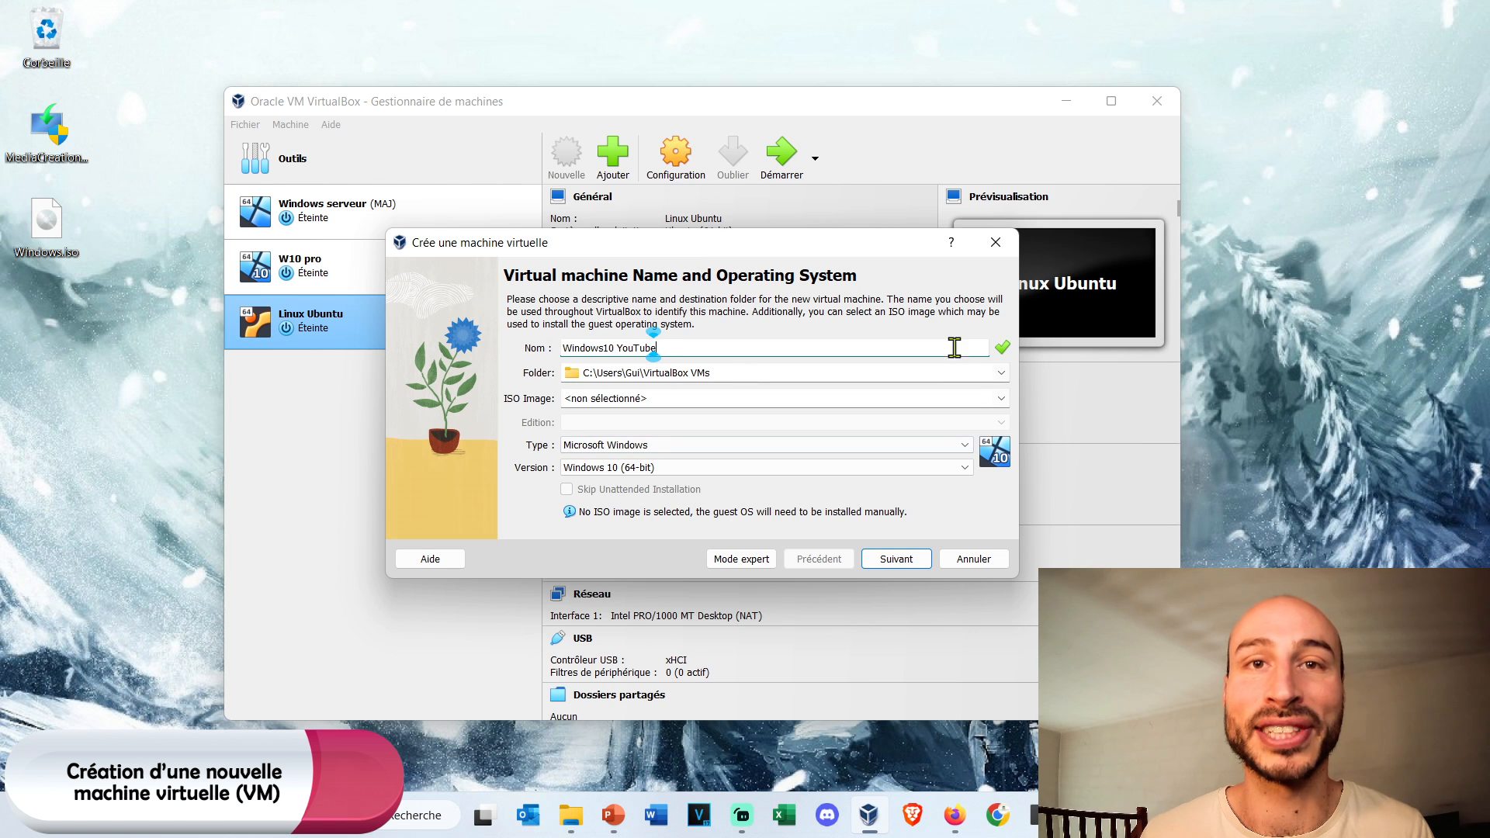
Use Windows.iso from the Bureau folder as the ISO image, skip the unattended installation, and continue to the hardware settings.
left_click(1002, 399)
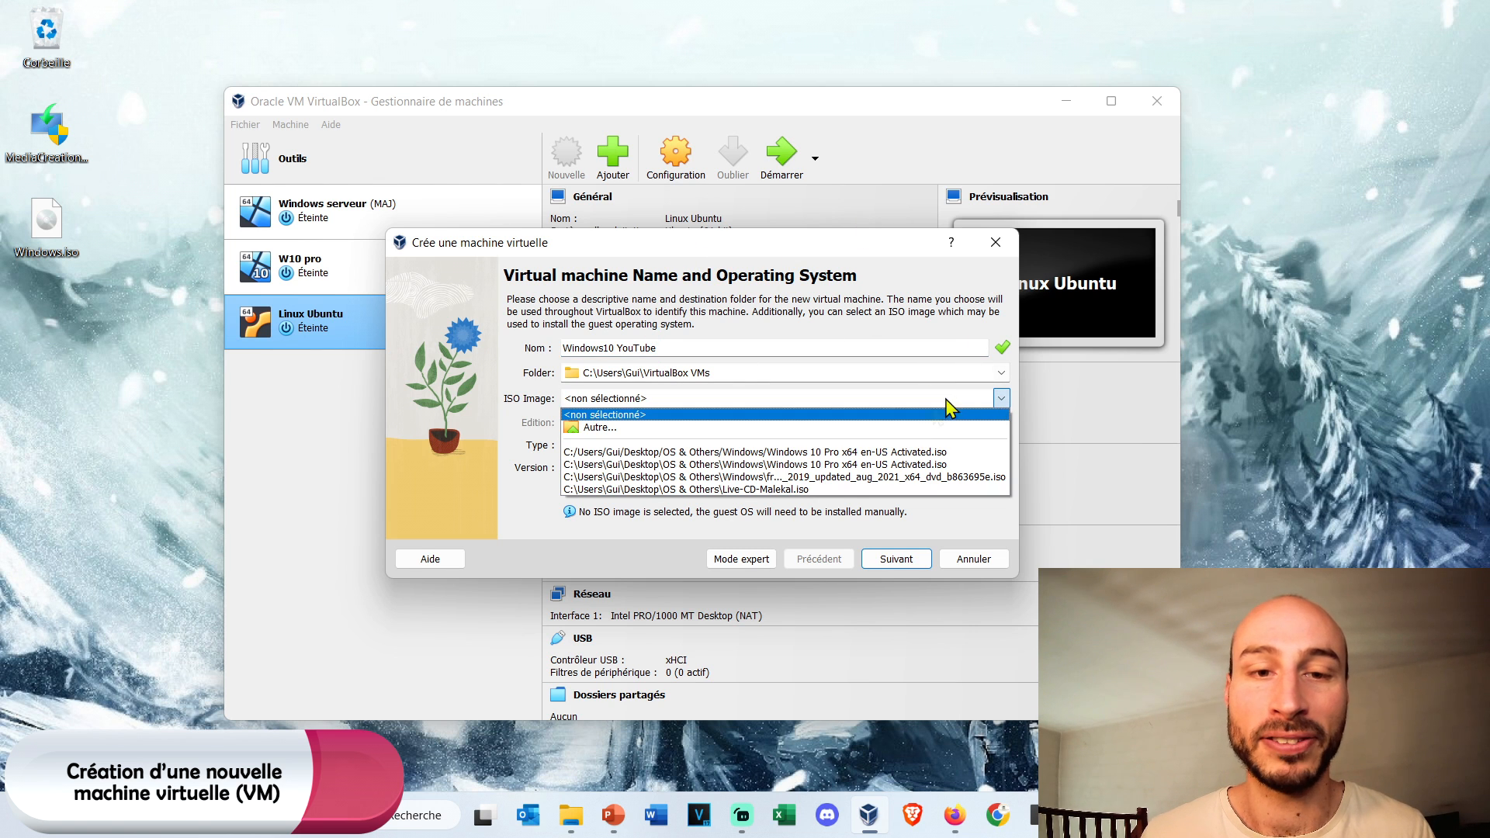
left_click(920, 429)
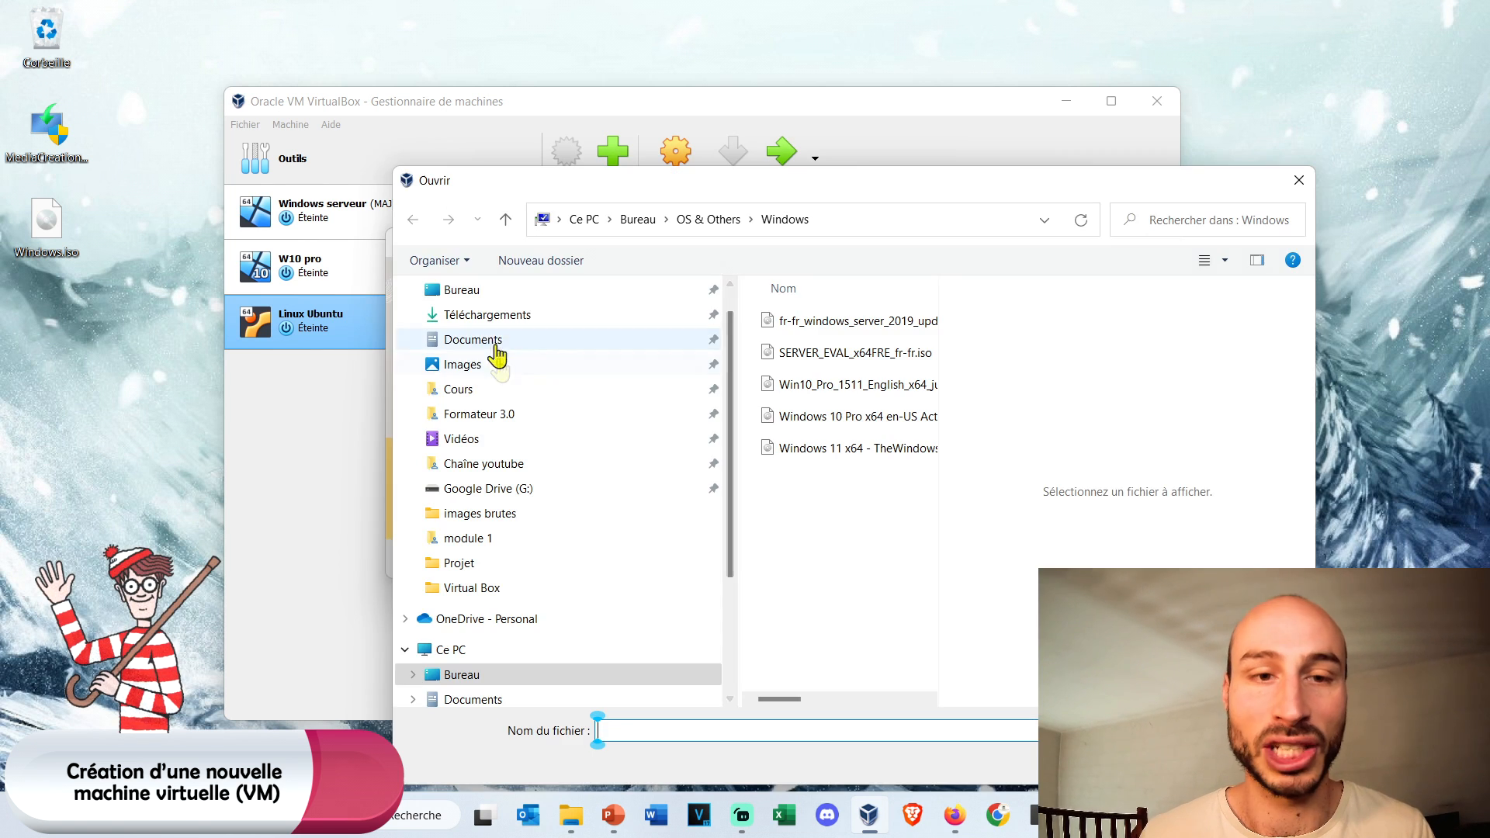
left_click(559, 289)
double_click(796, 388)
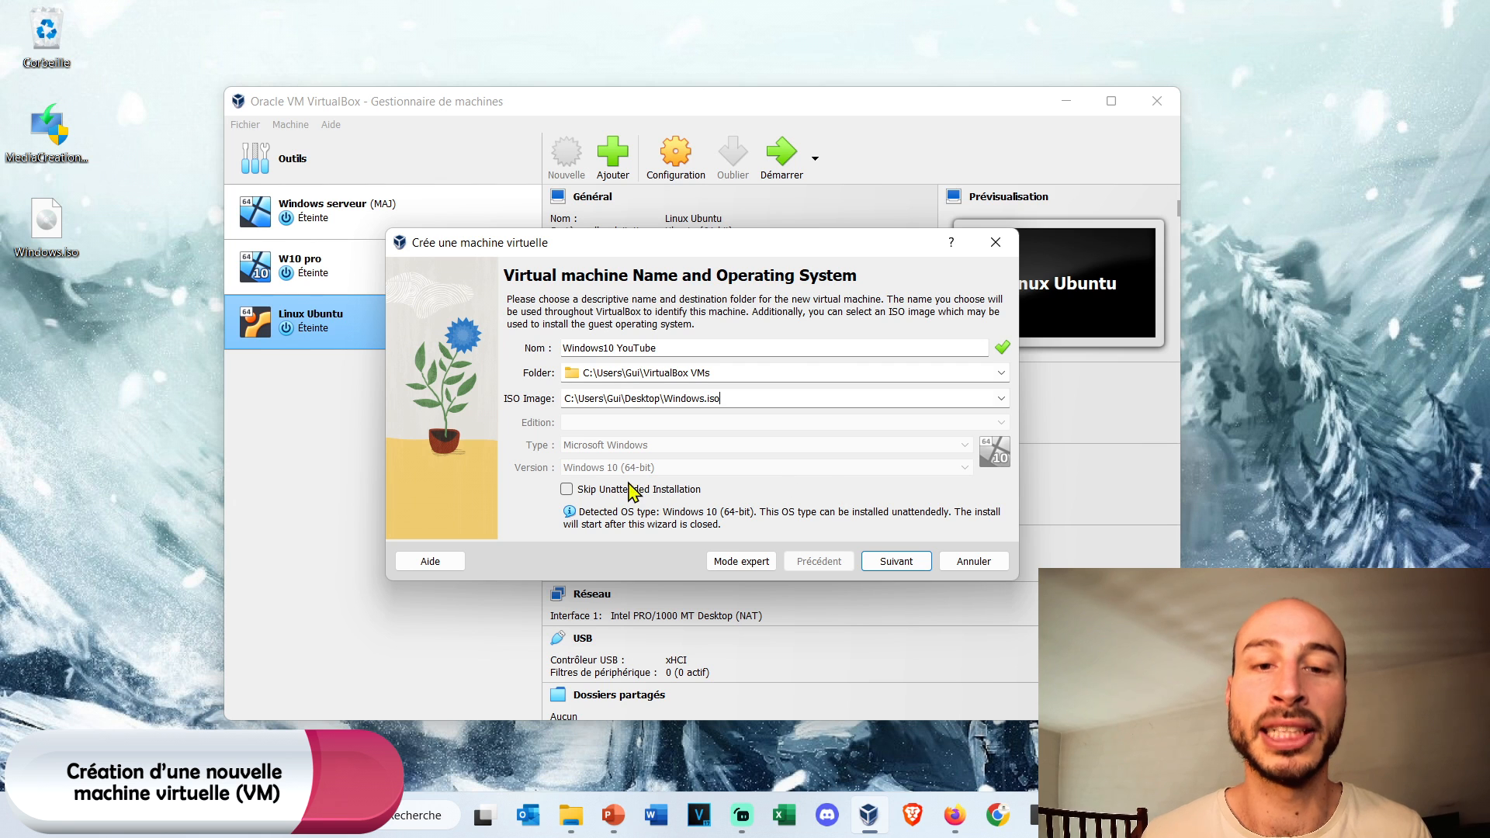
left_click(567, 488)
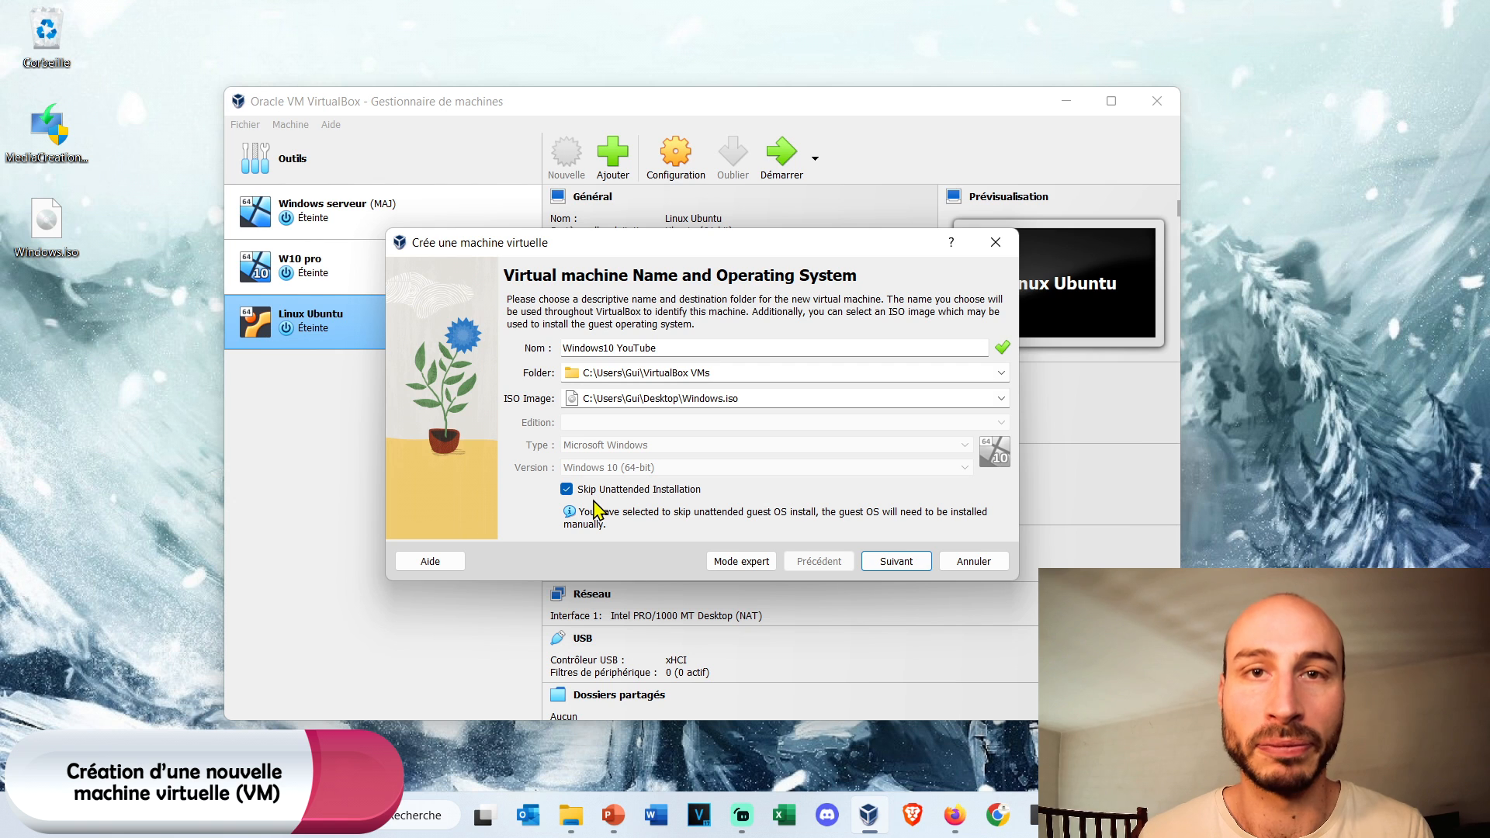
left_click(895, 565)
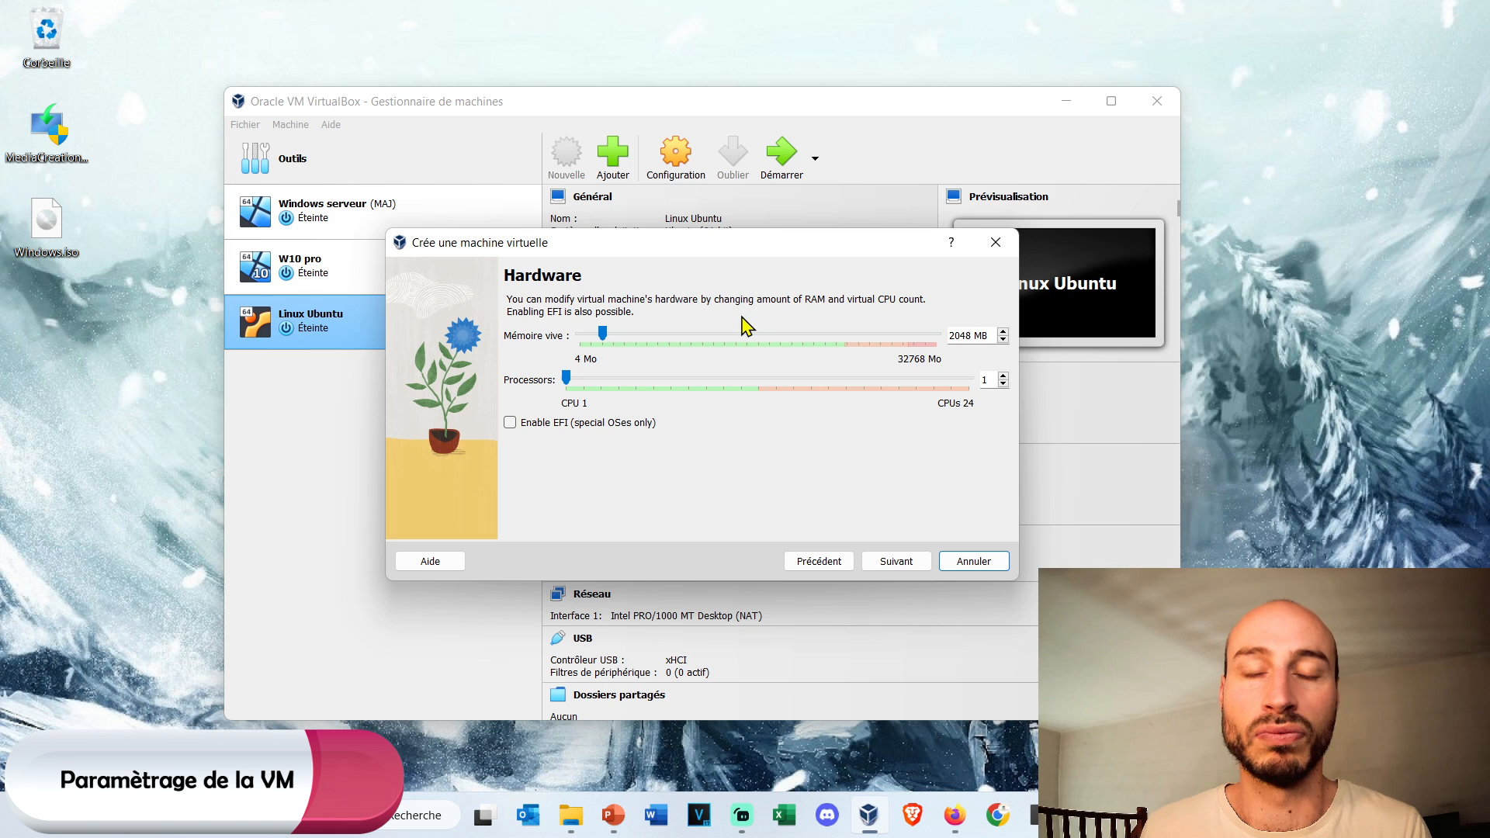
Set the virtual machine's base memory to 8192 MB.
left_click(603, 336)
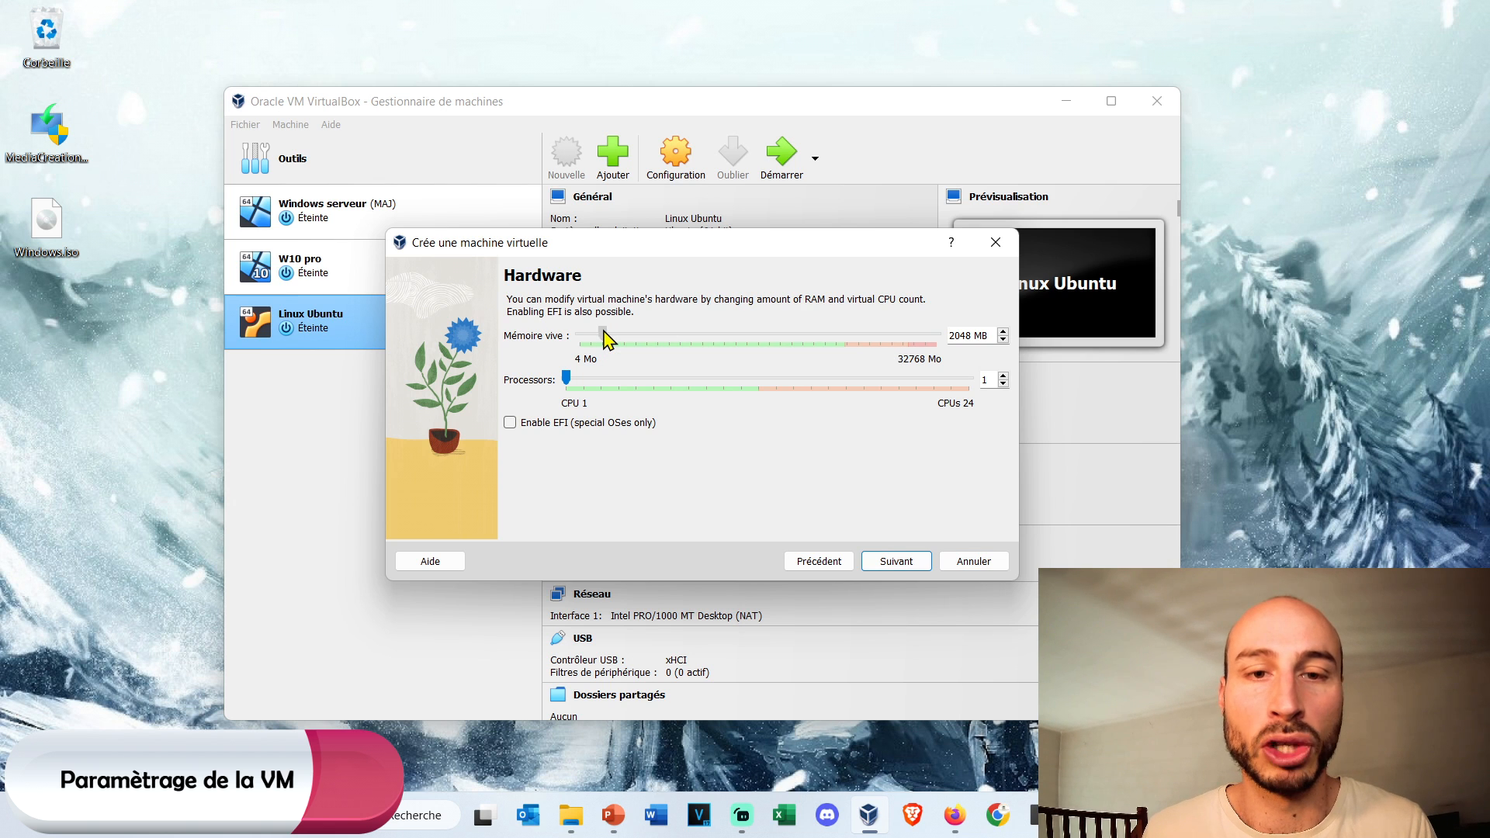
mouse_move(604, 334)
left_mouse_down()
mouse_move(642, 334)
mouse_move(627, 332)
left_mouse_up()
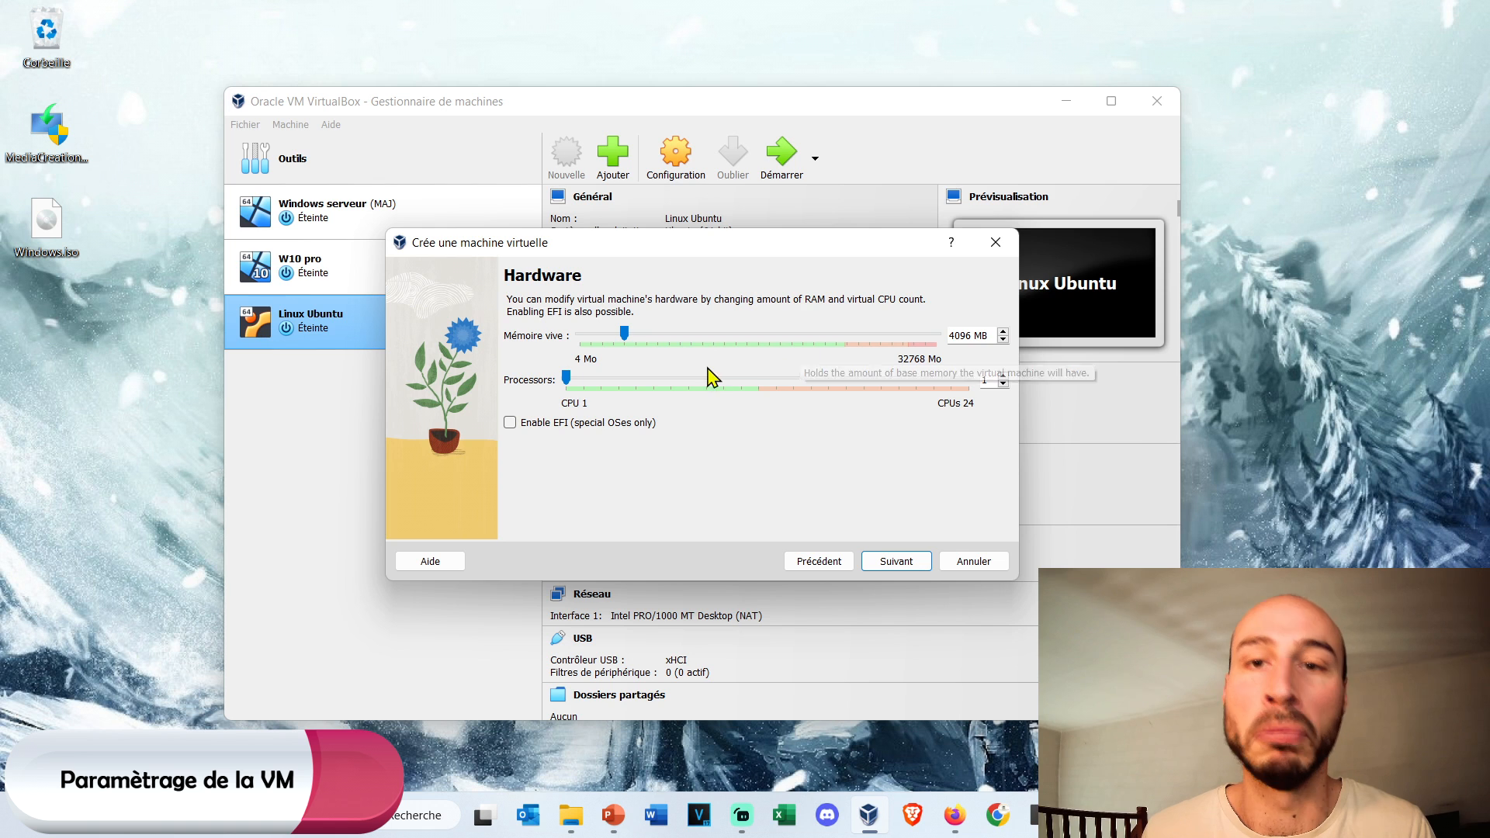
left_click_drag(624, 336, 669, 336)
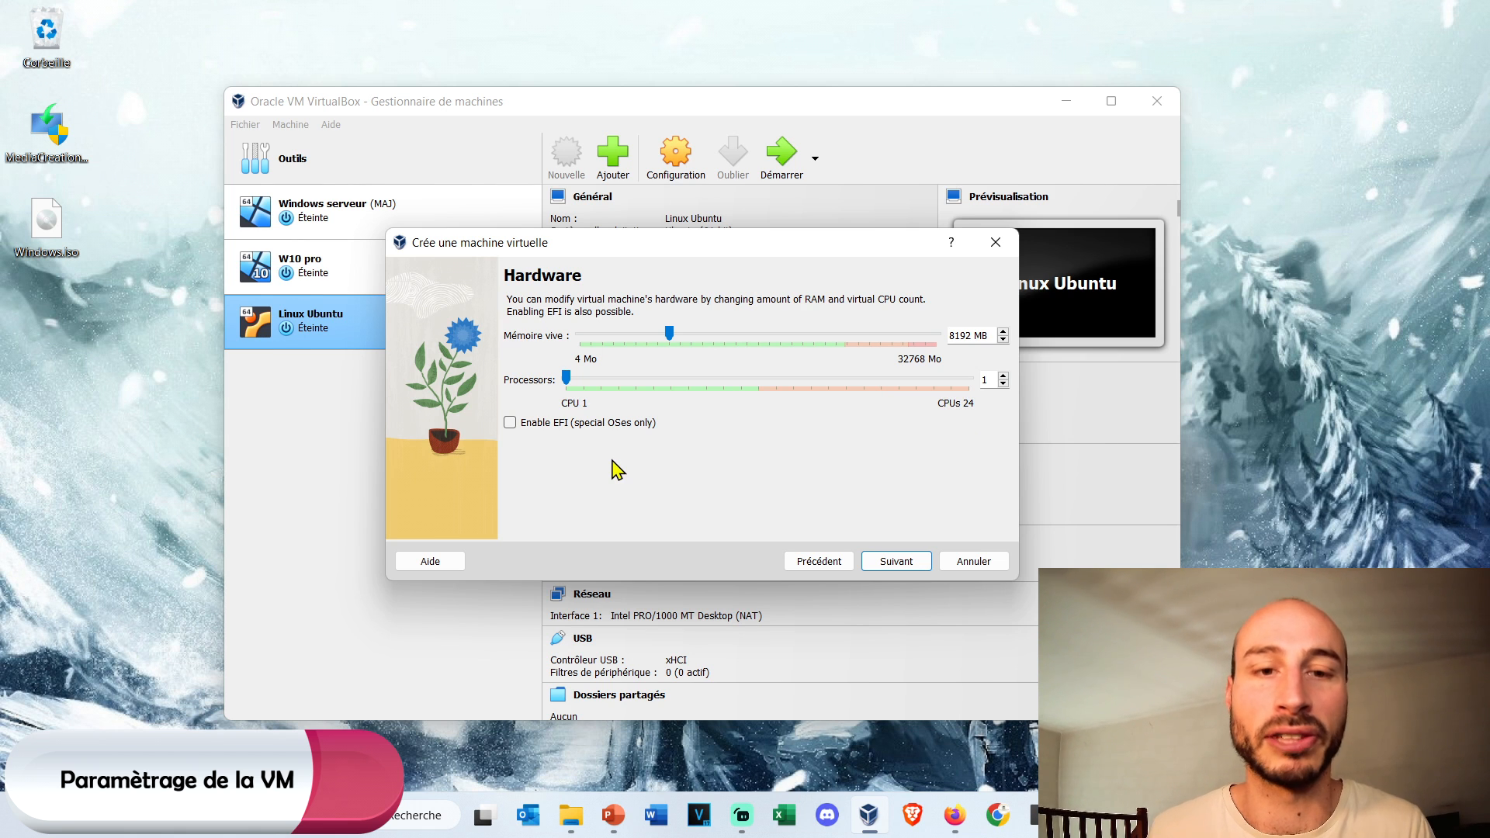
Open Informations système on the host PC and check the processor's specifications.
left_click(424, 817)
type("info")
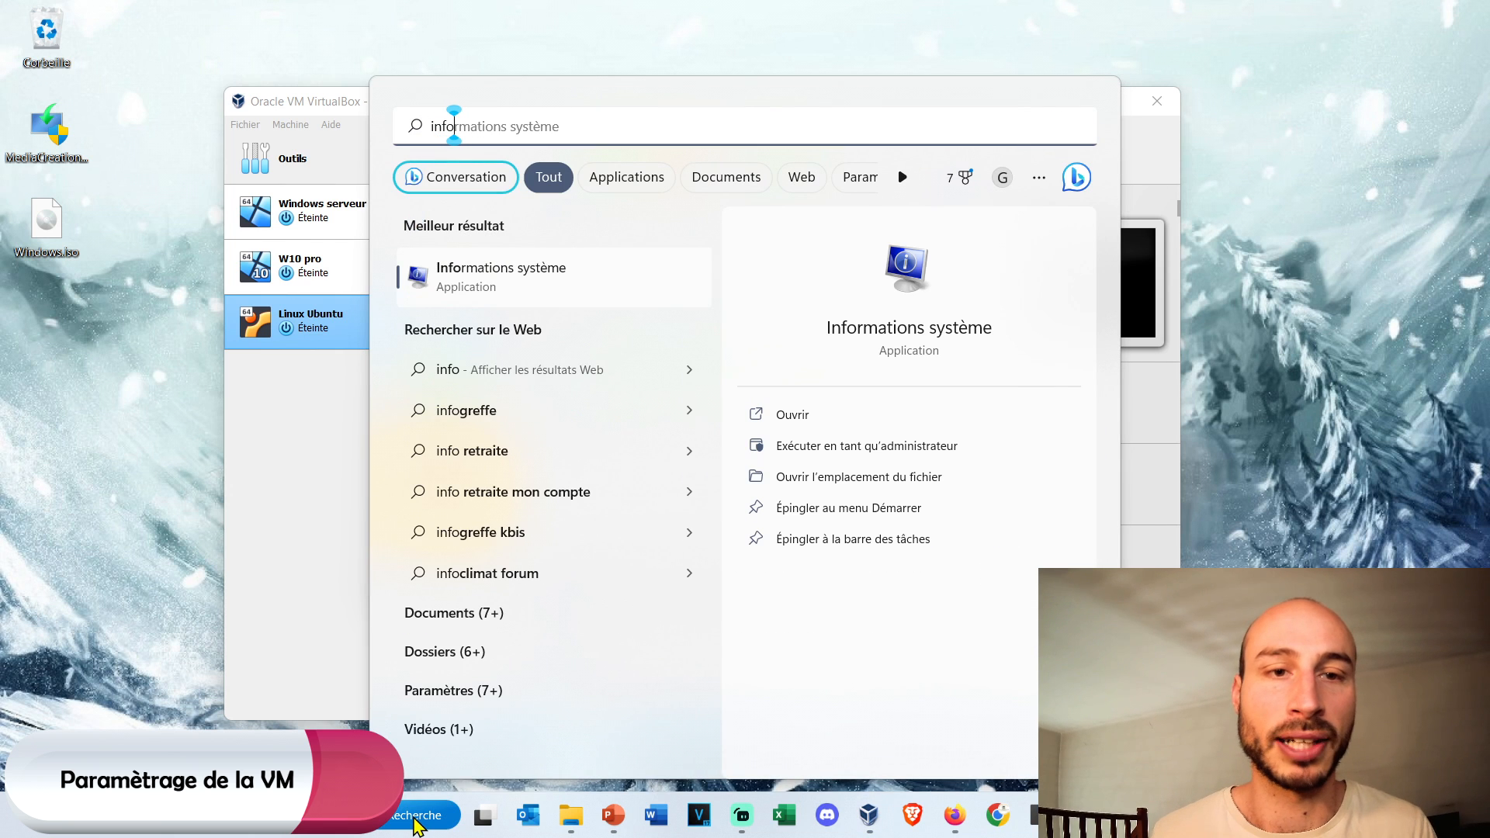
left_click(418, 285)
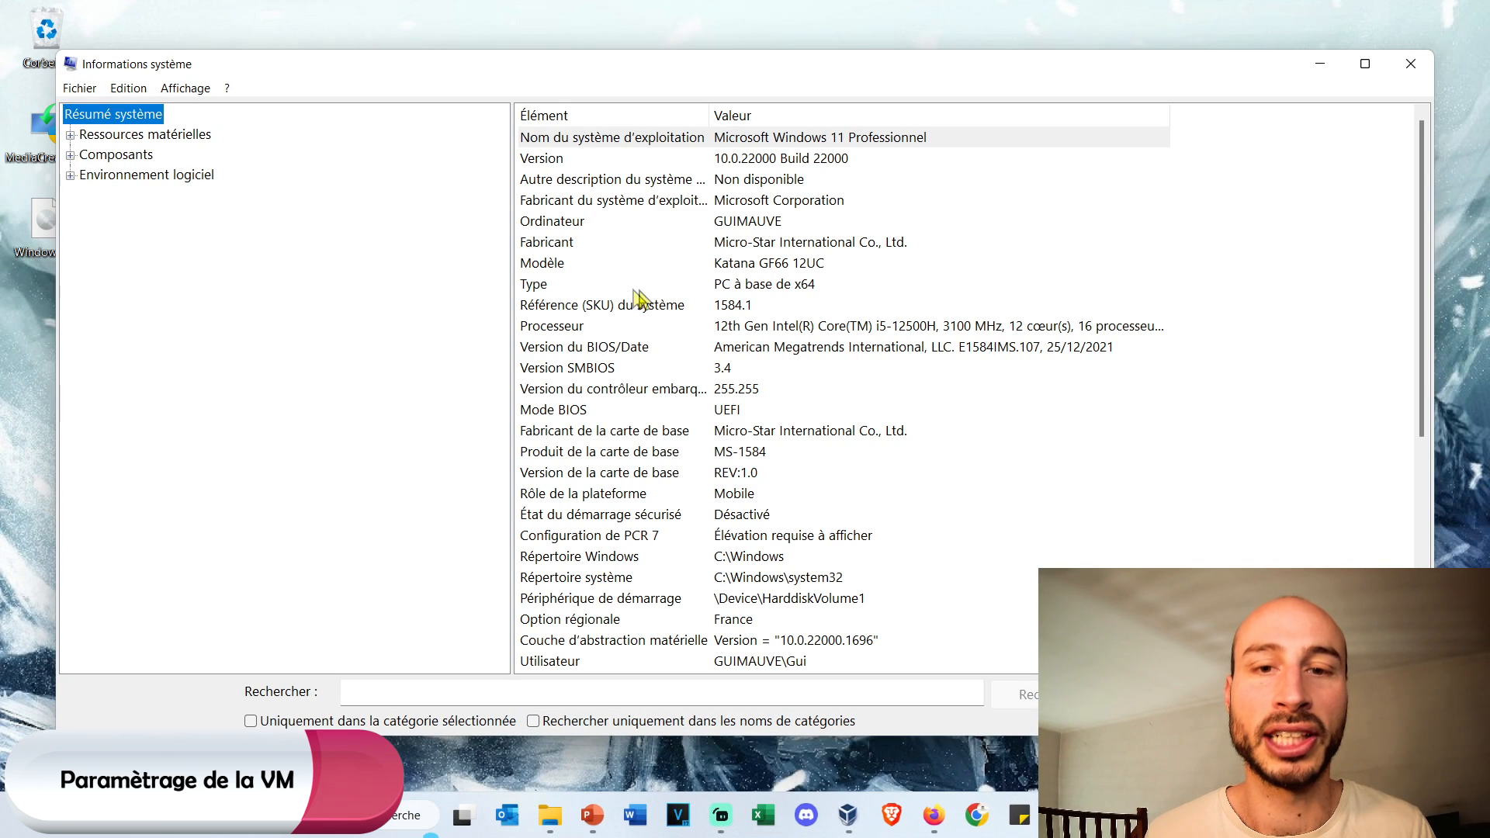
left_click(550, 326)
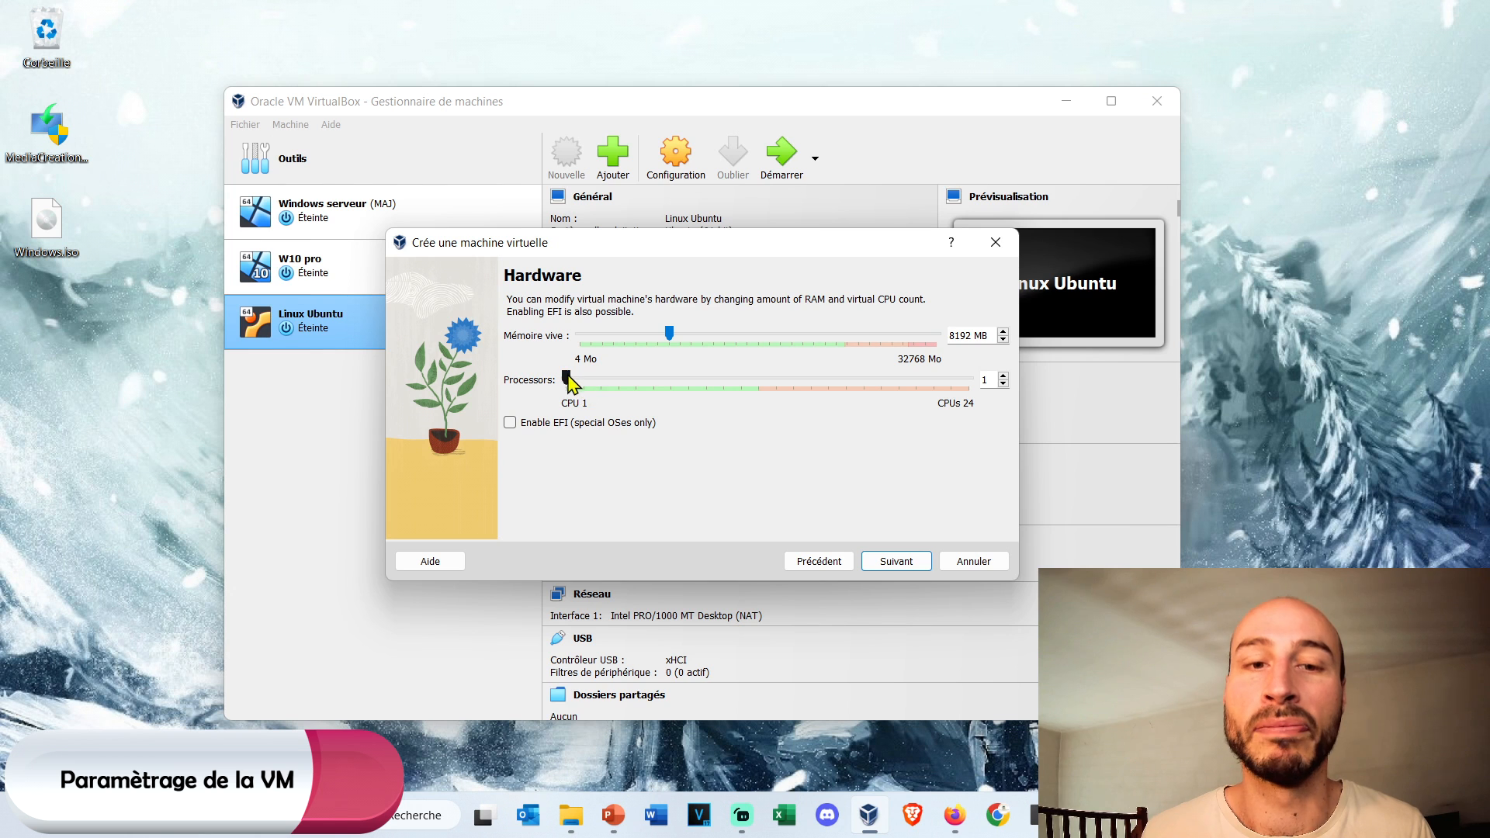
Allocate 4 processors to the virtual machine and continue to the virtual hard disk settings.
left_click_drag(572, 380, 619, 380)
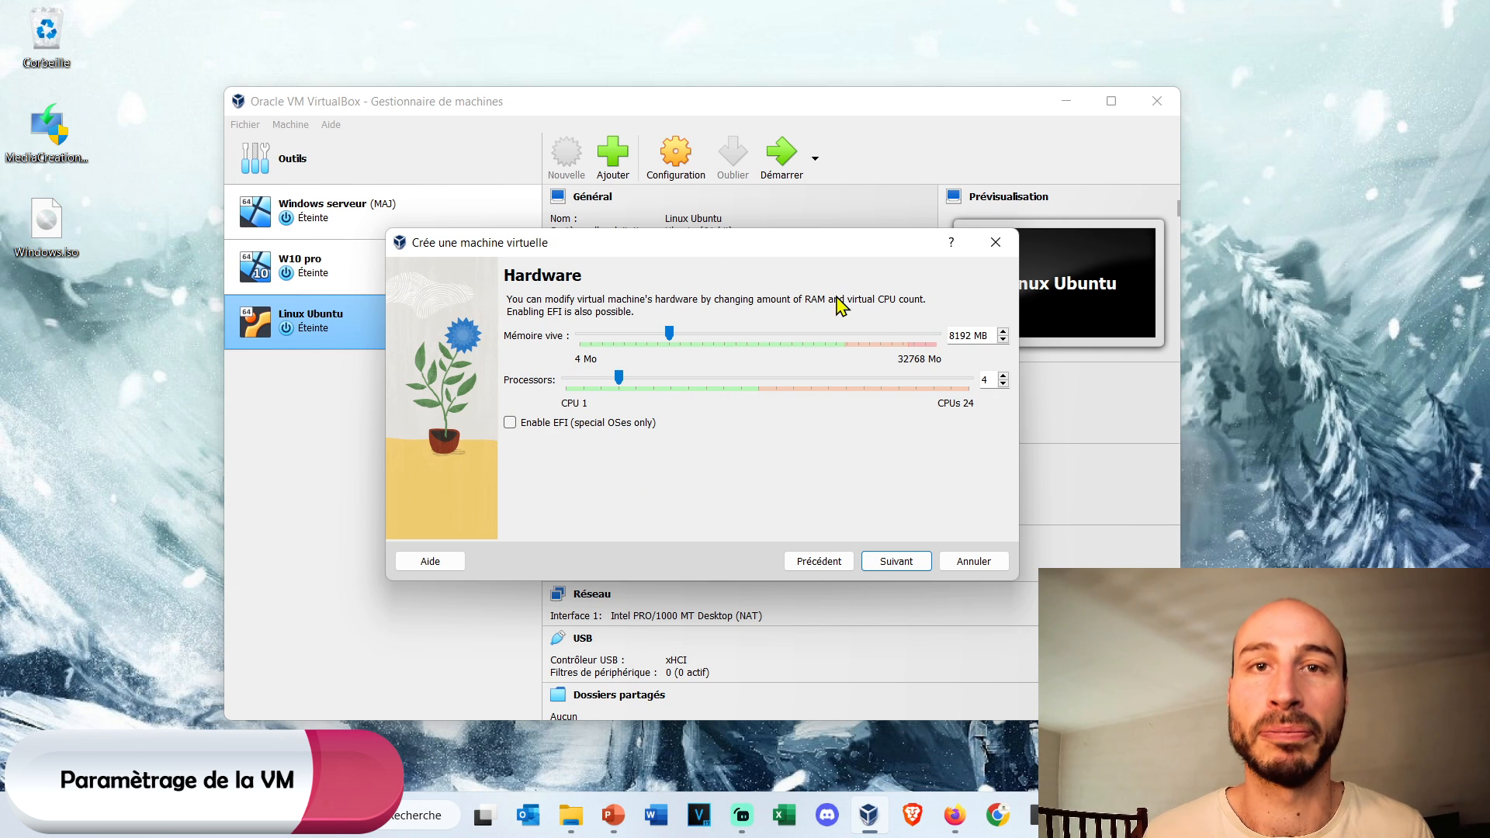
left_click(908, 567)
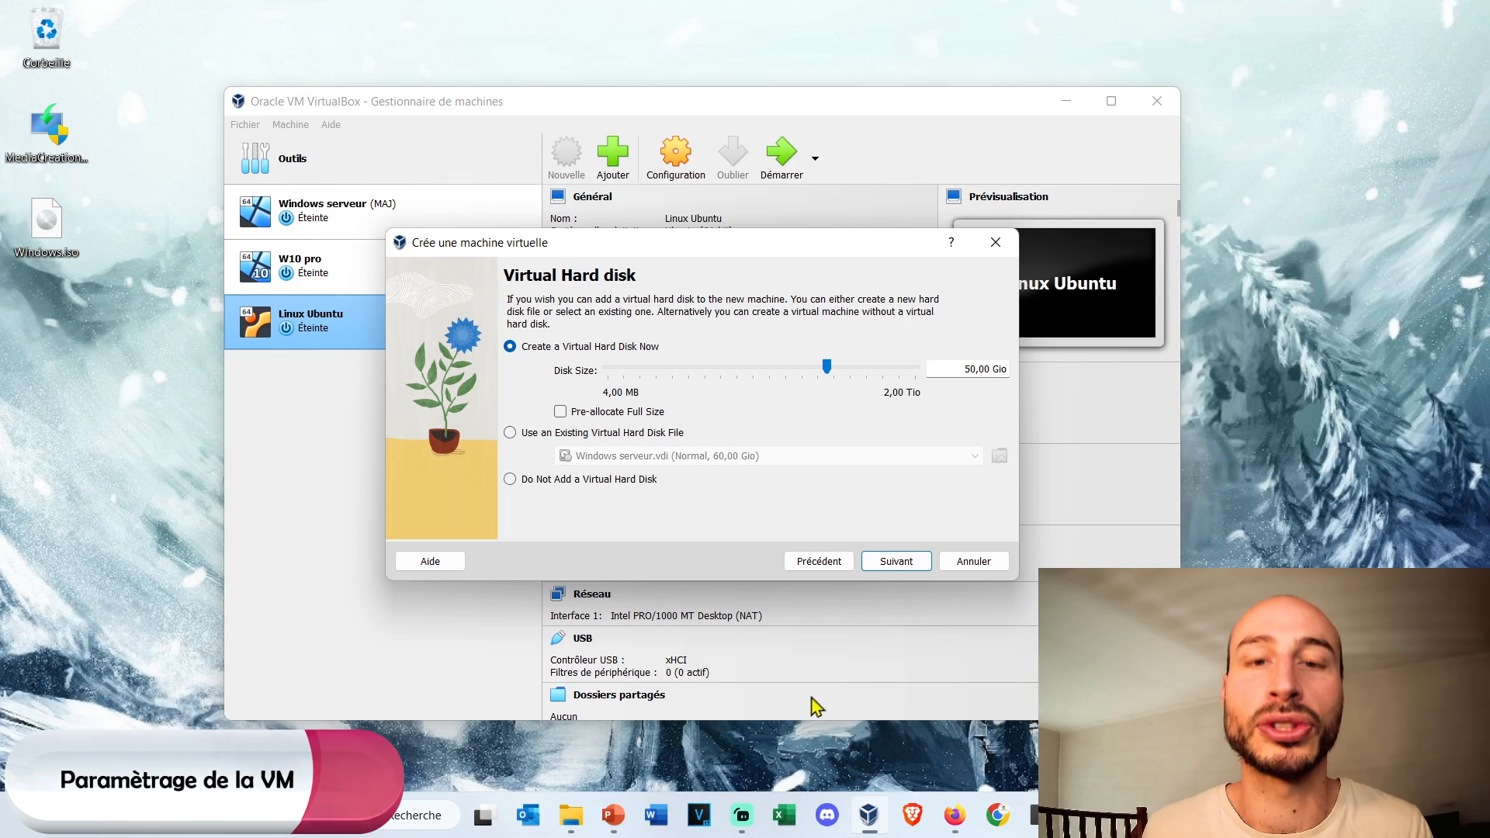
left_click(821, 560)
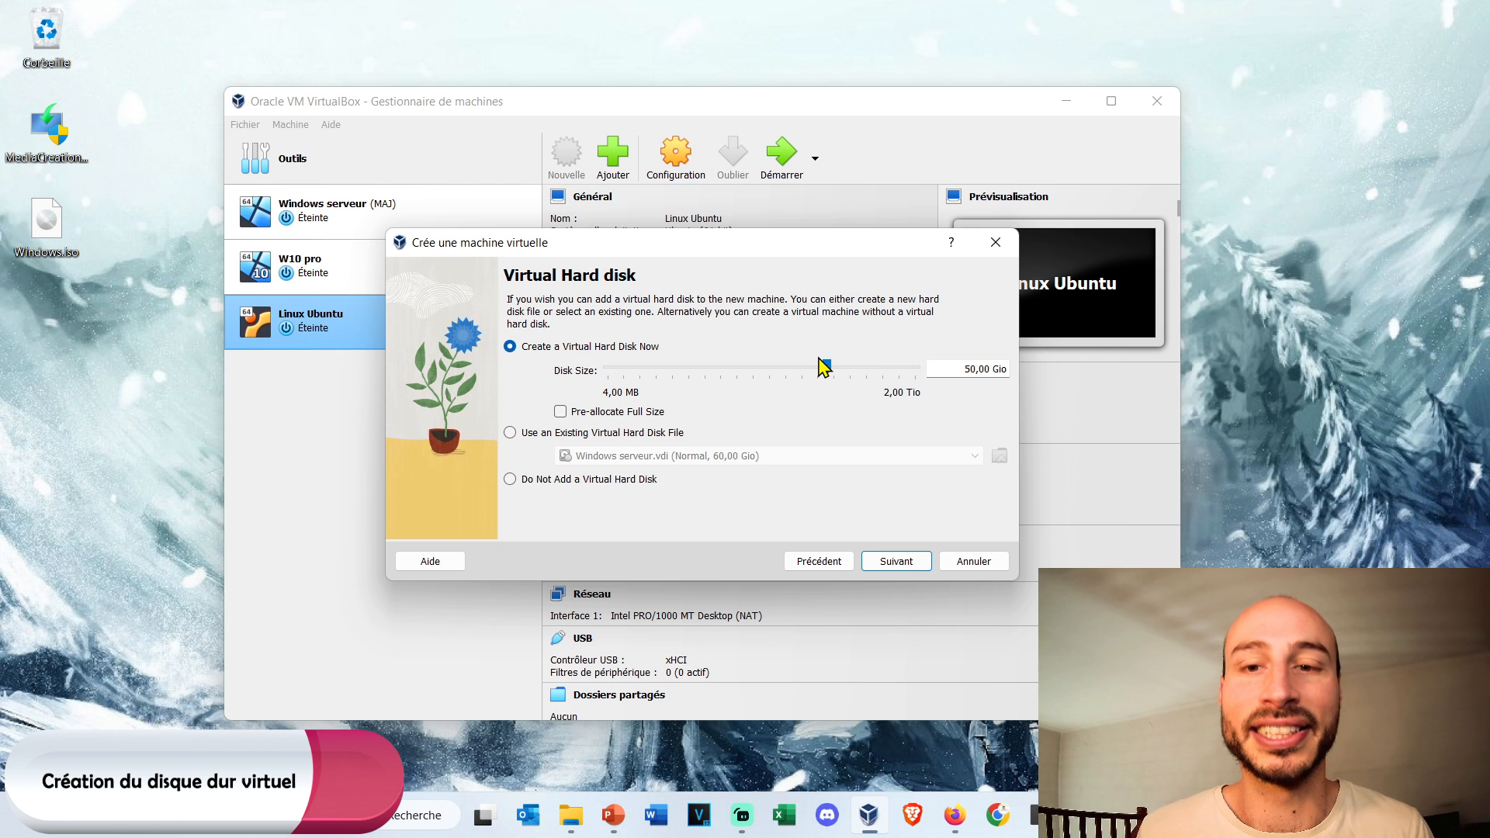
Set the new virtual hard disk's size to 60 Gio and finish creating the virtual machine.
left_click_drag(827, 367, 835, 371)
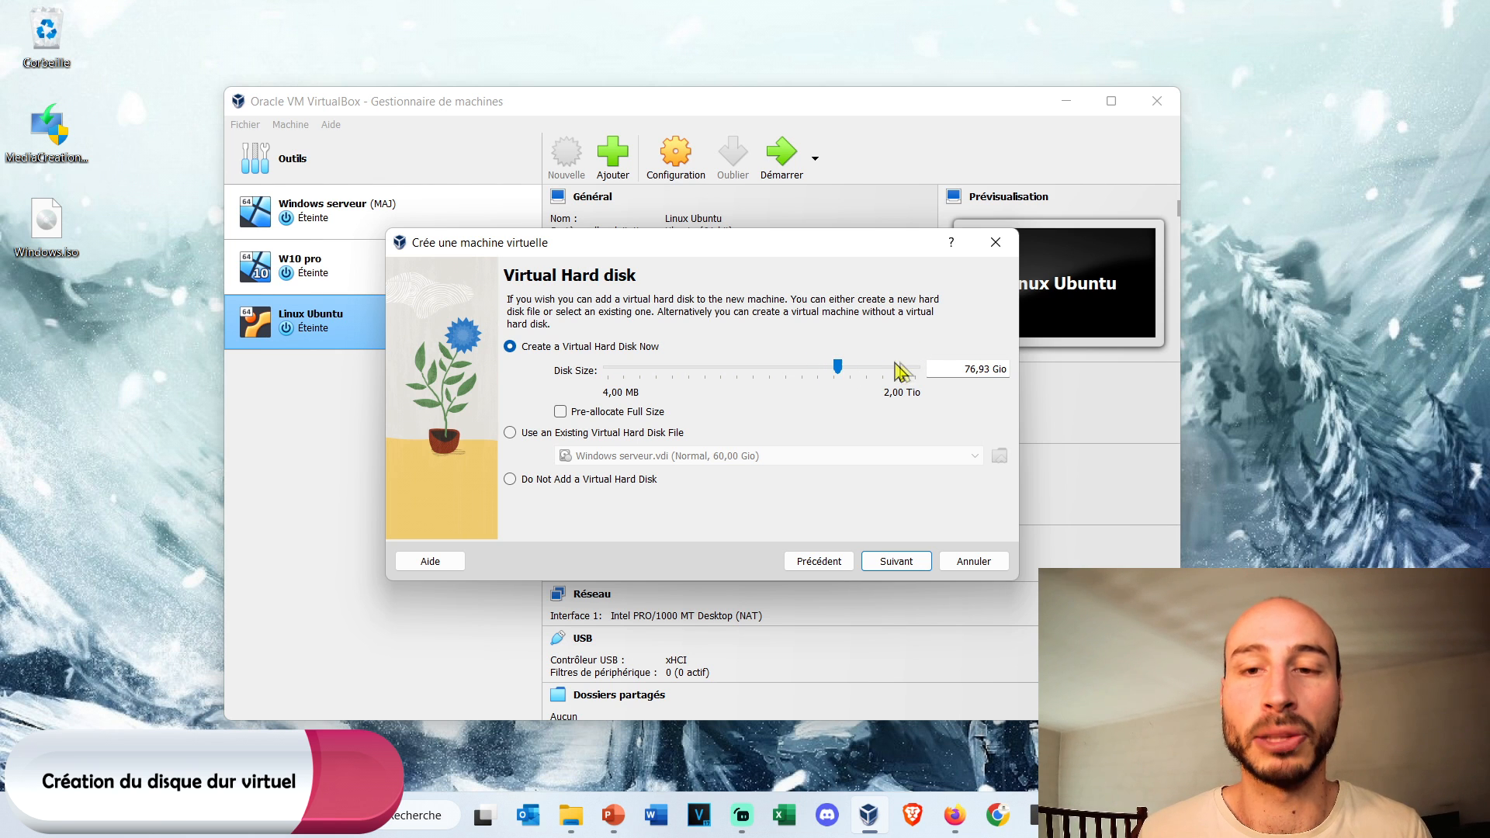
double_click(942, 369)
type("60")
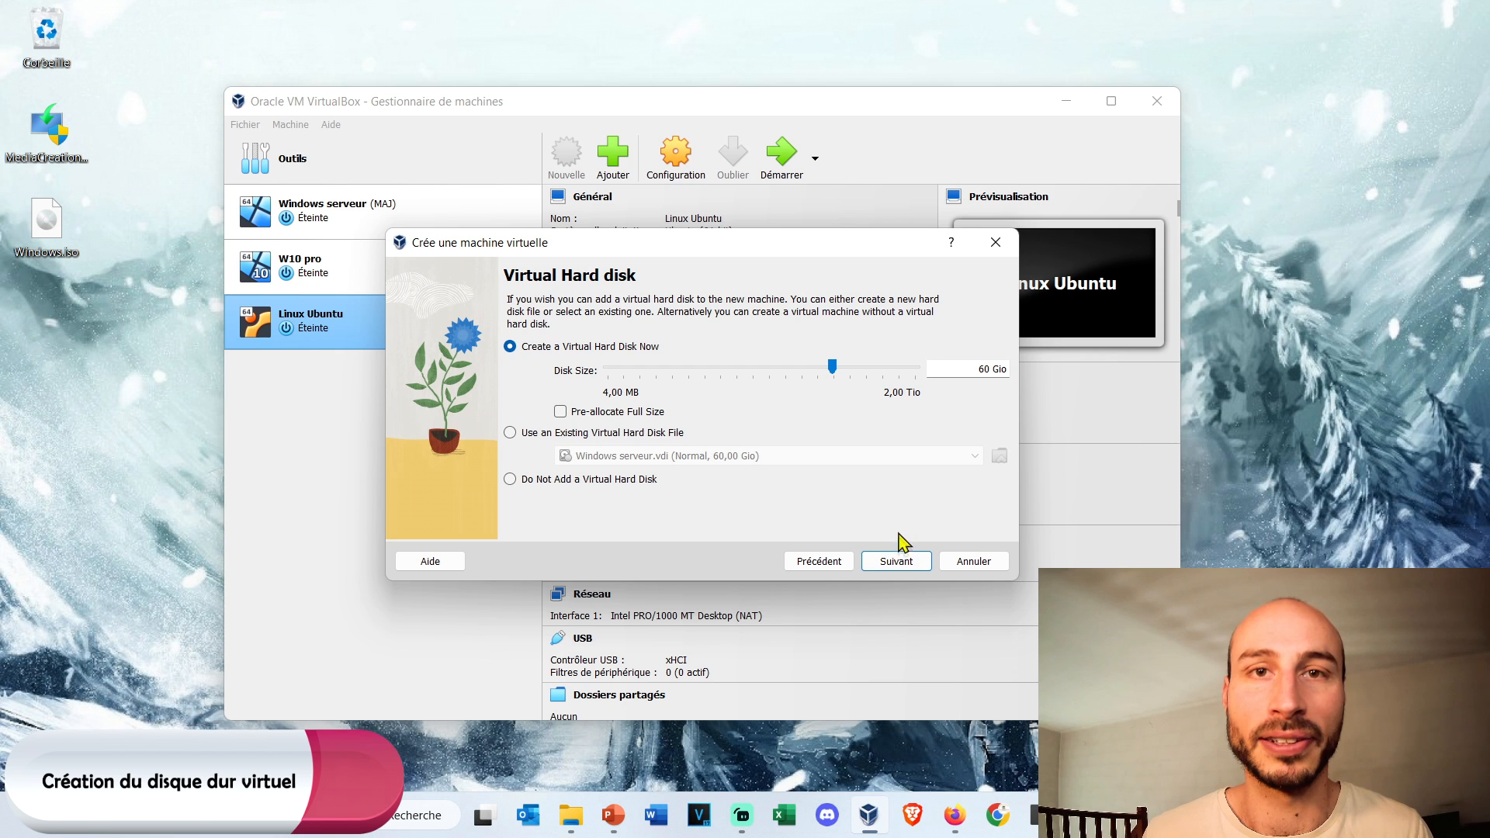
left_click(913, 565)
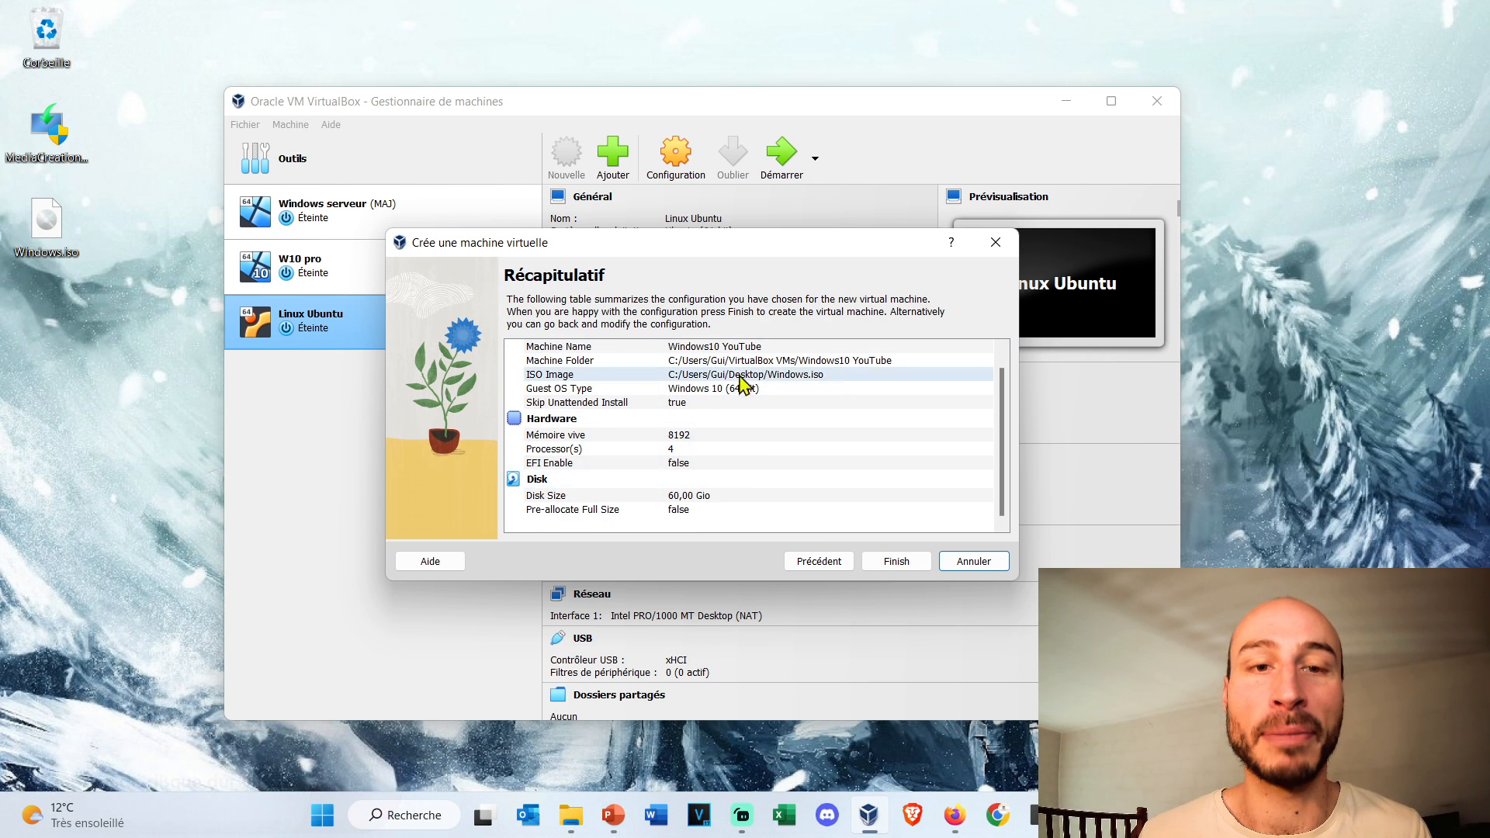
scroll(791, 411, "up", 1)
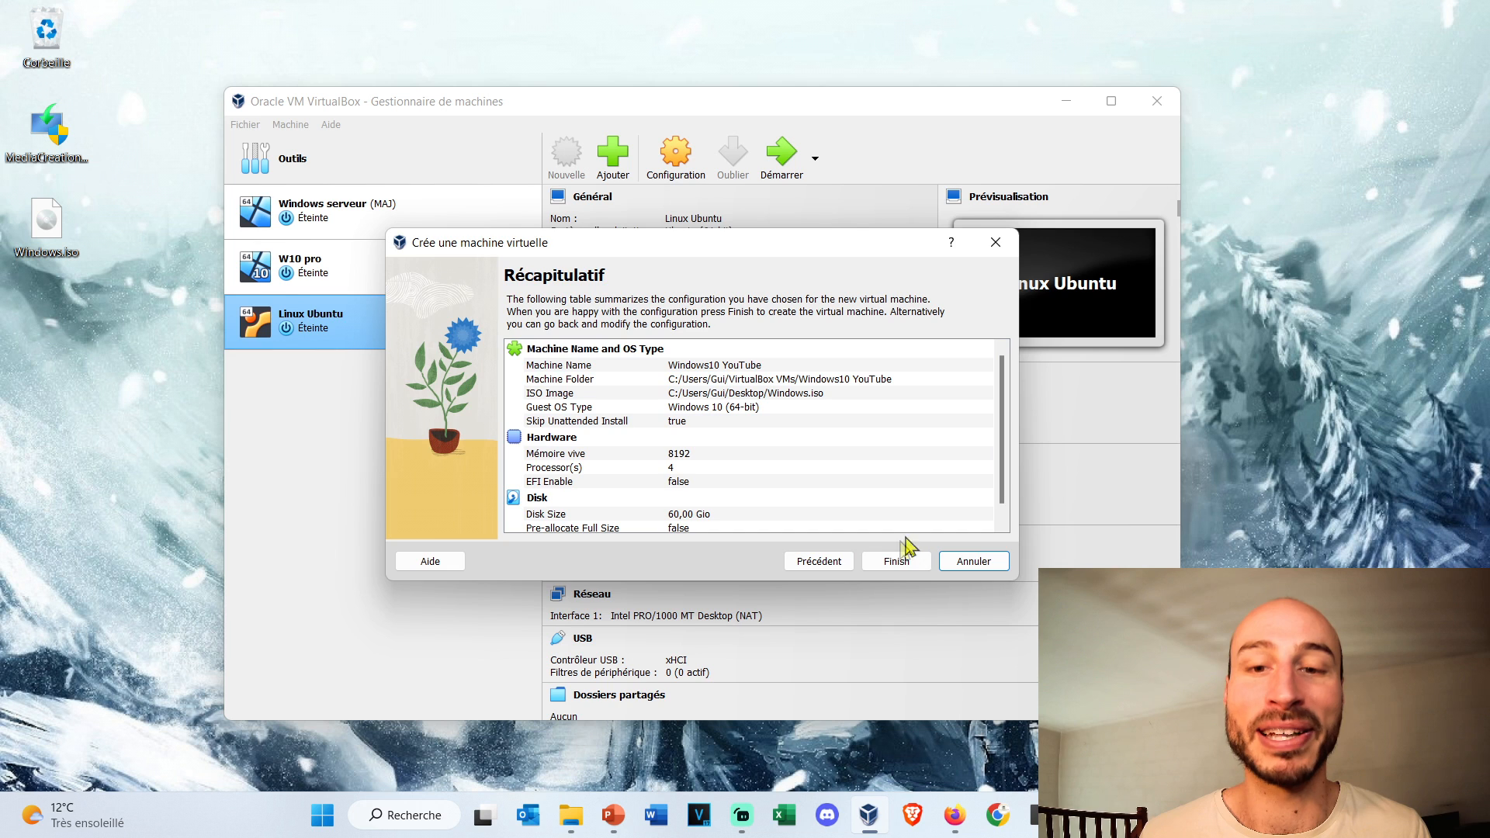
left_click(904, 563)
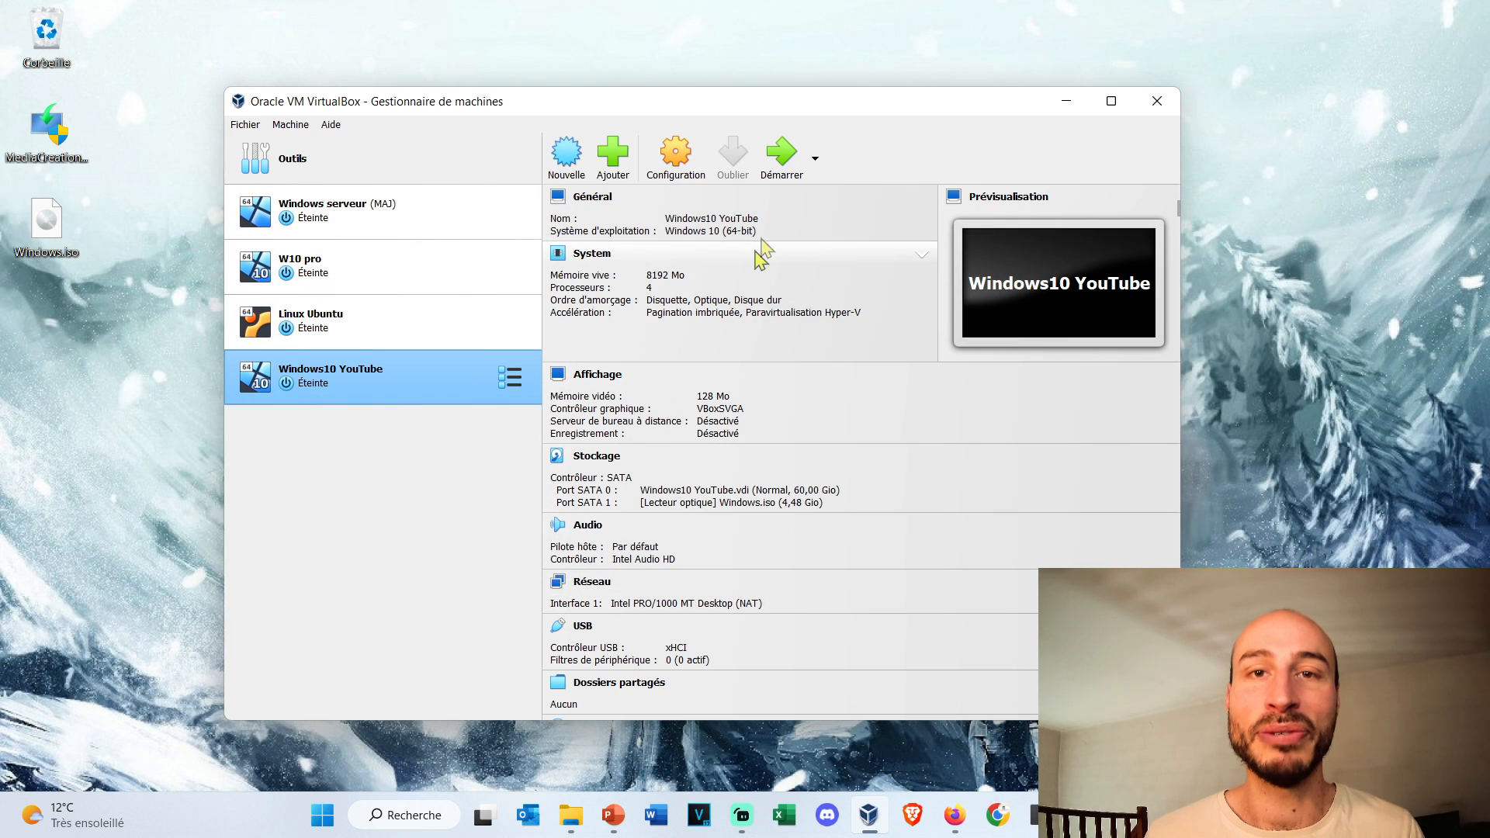
Start the Windows10 YouTube virtual machine, maximize its window and dismiss the notifications.
left_click(780, 163)
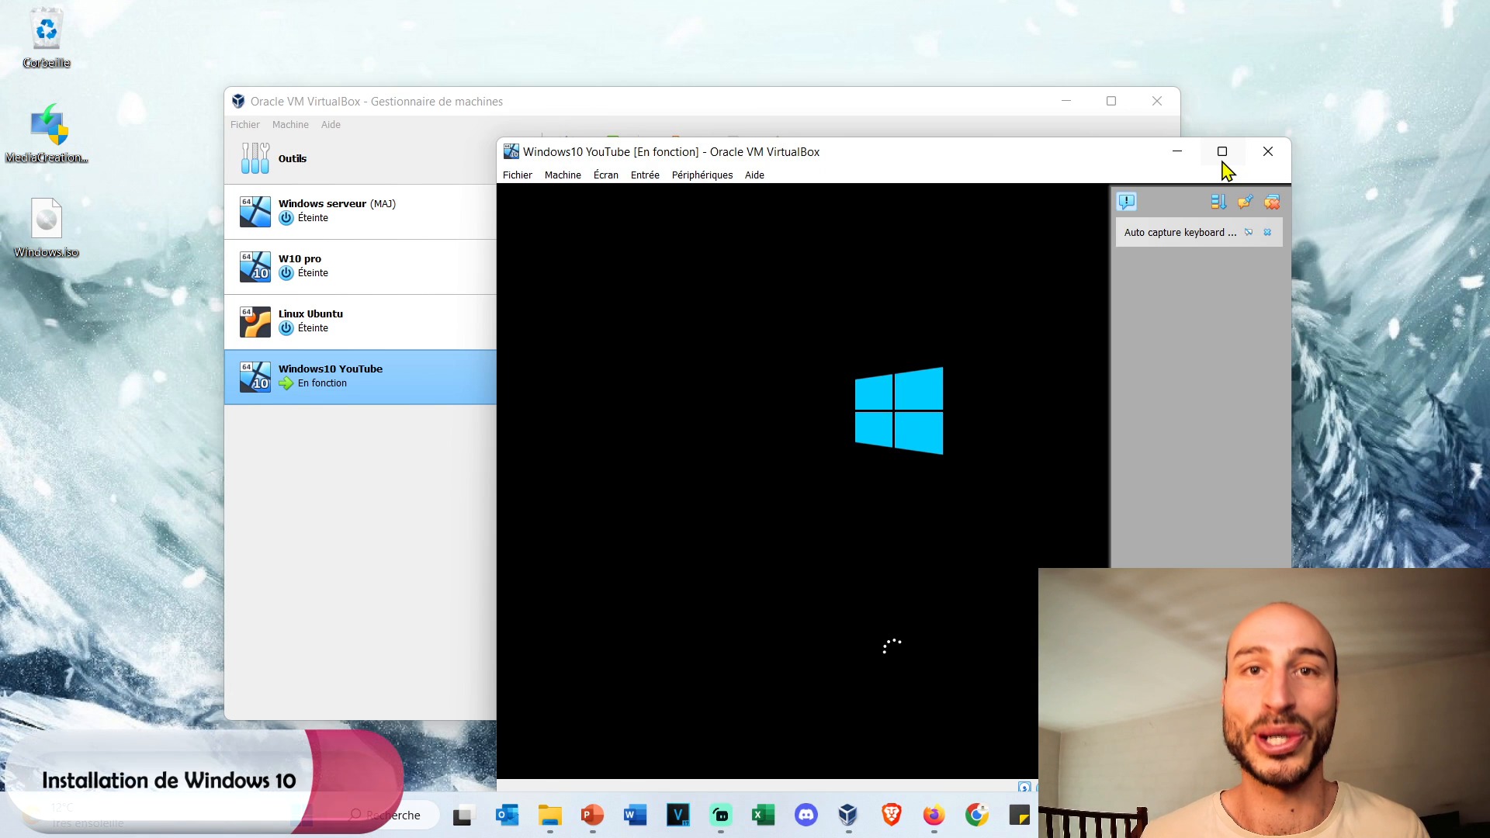
left_click(1223, 162)
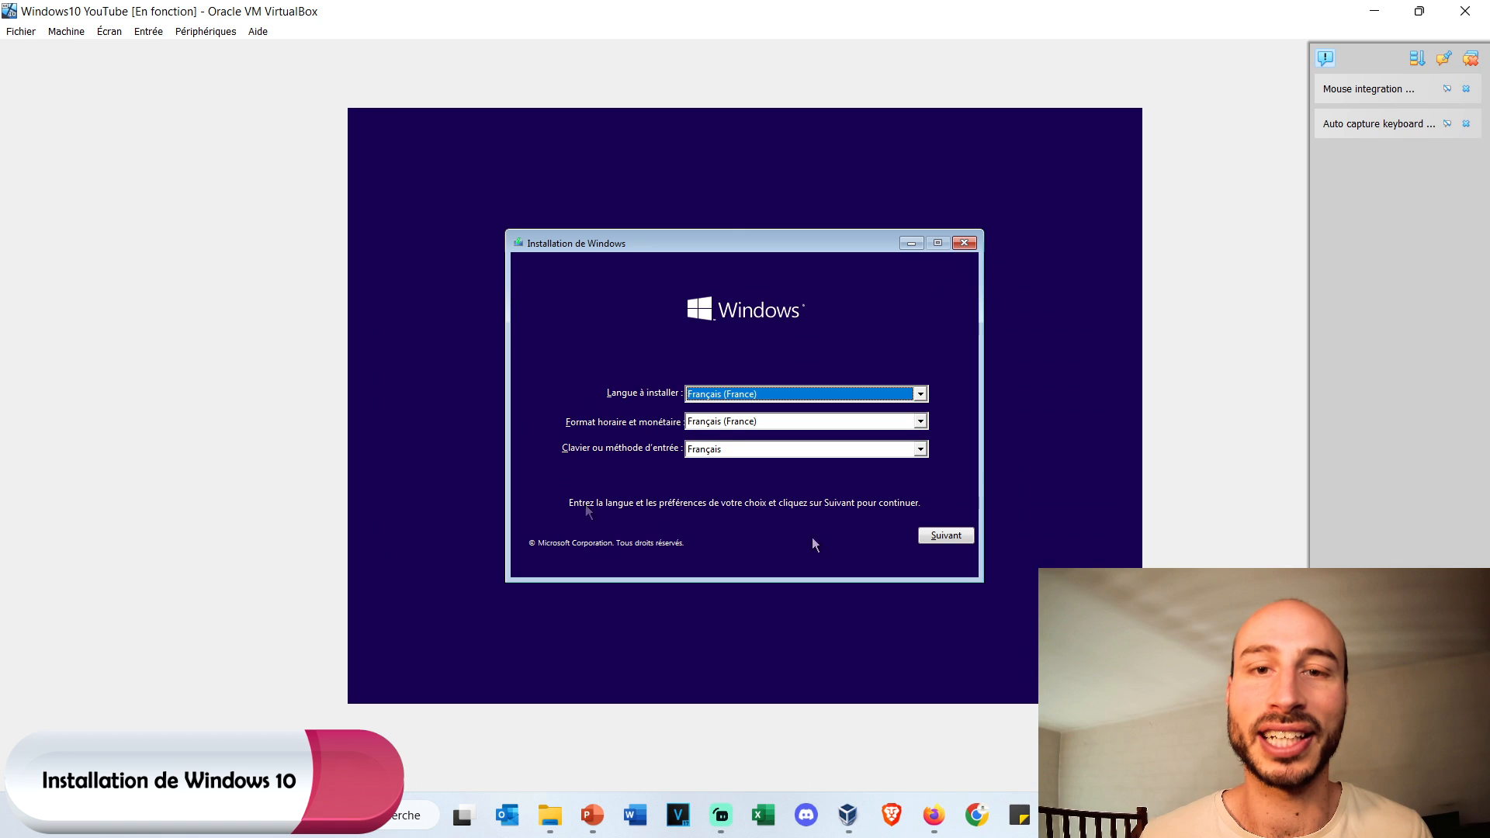
left_click(1474, 56)
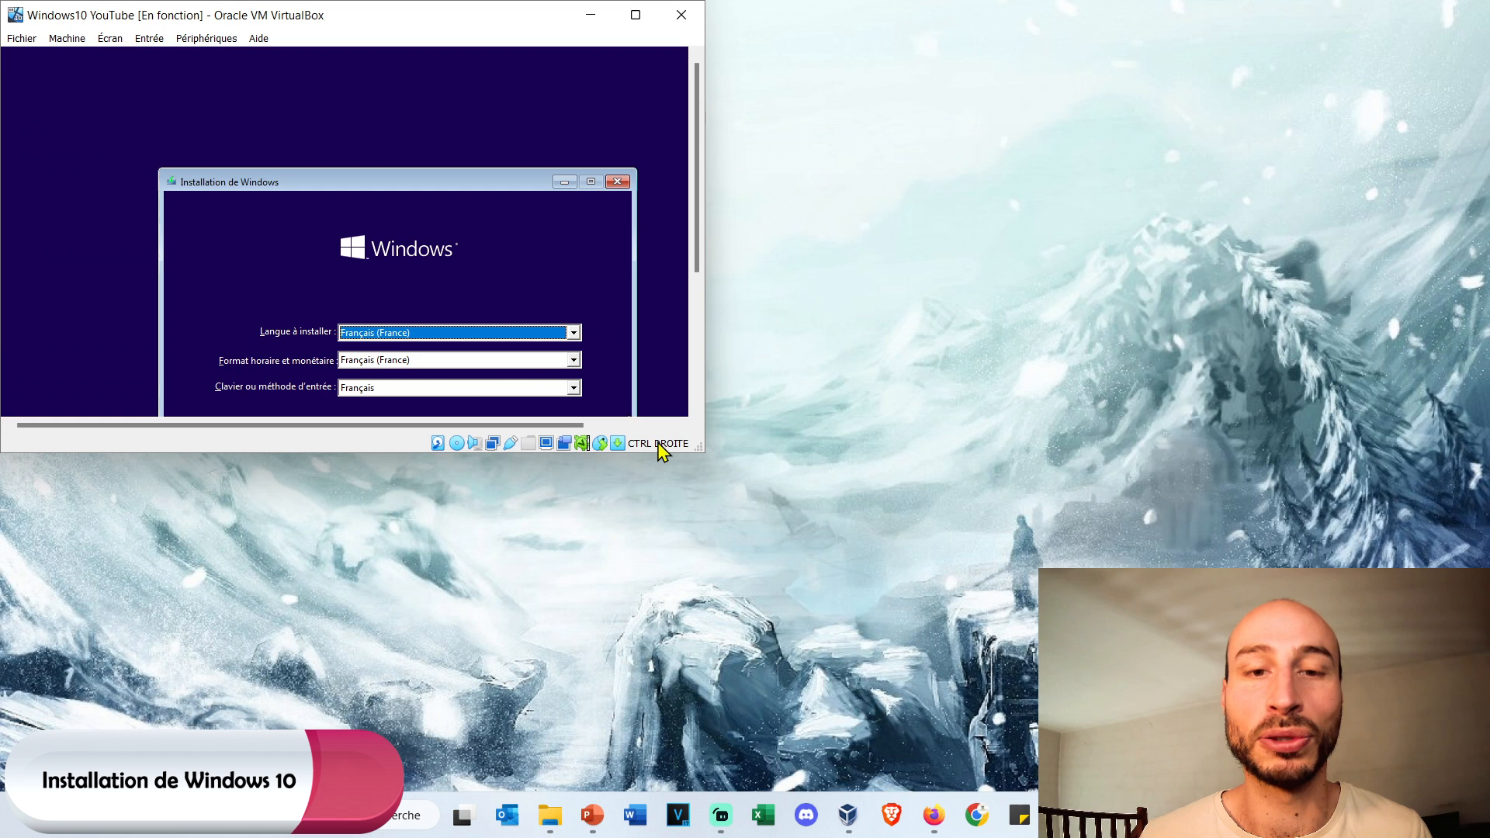
Examine the host key combination in the virtual machine's keyboard preferences, and close them without saving a change.
mouse_move(659, 449)
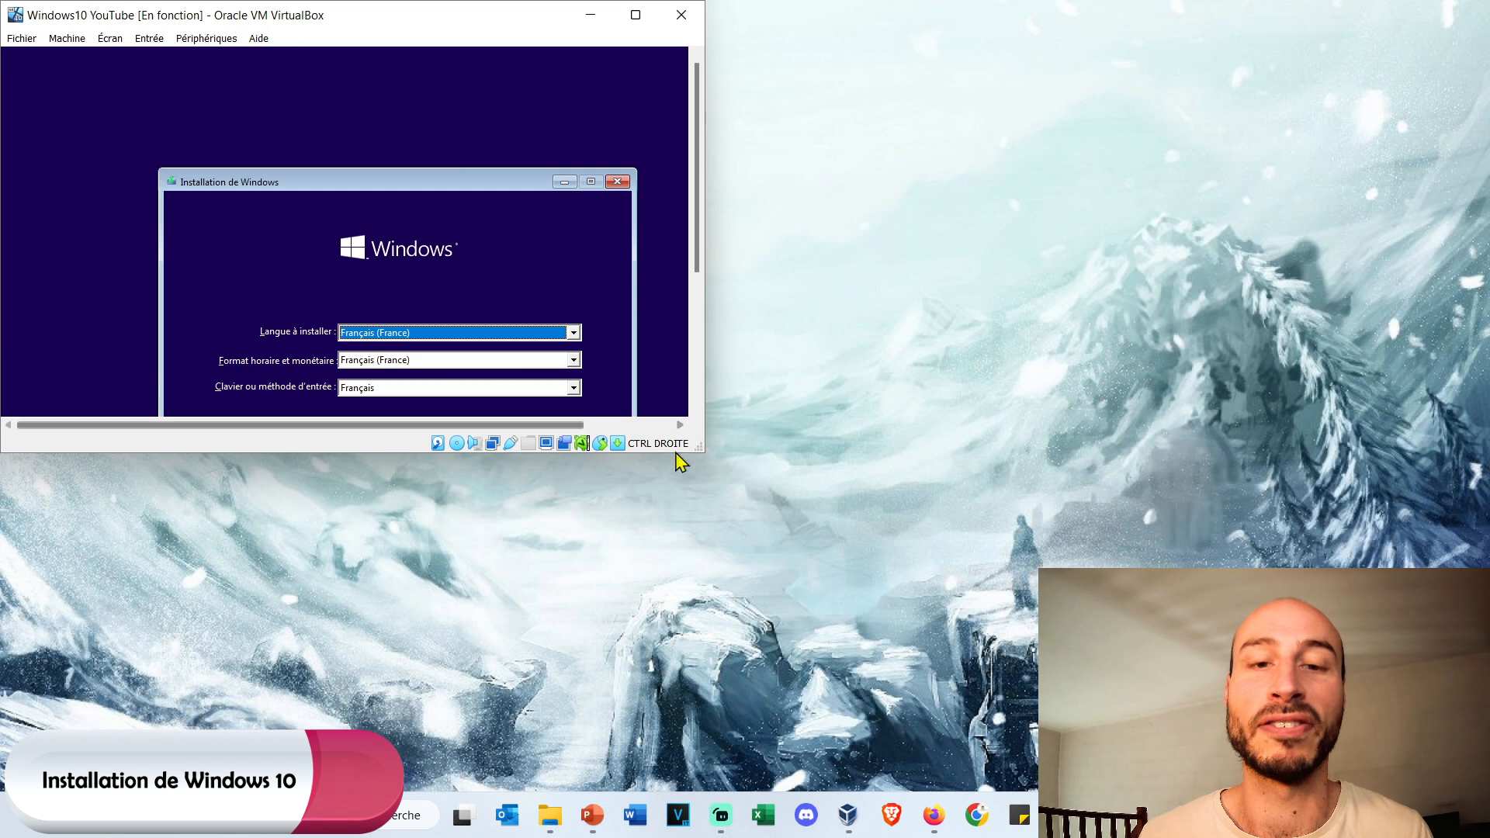
left_click(161, 39)
mouse_move(166, 57)
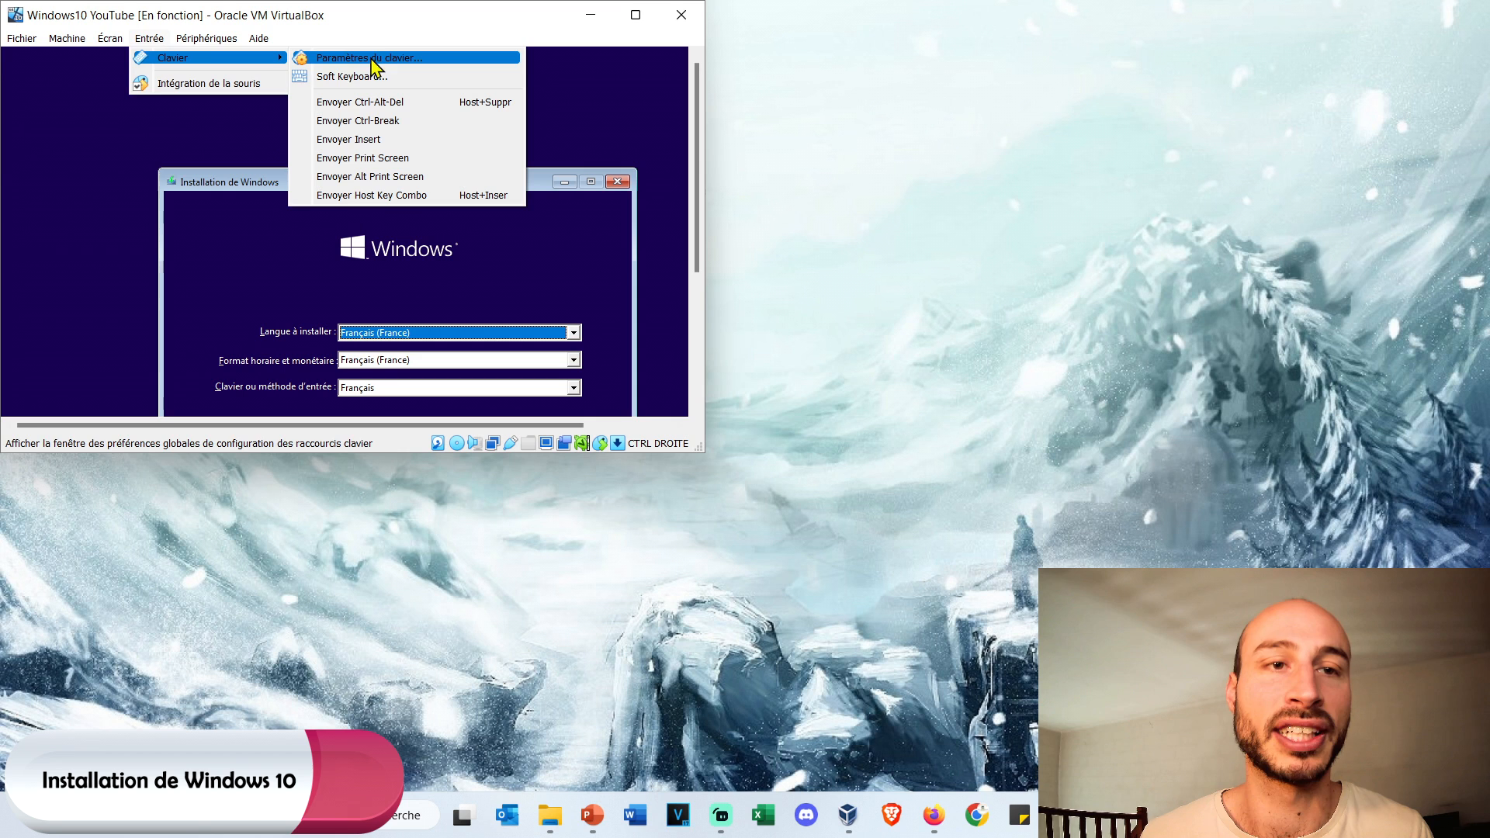
left_click(396, 62)
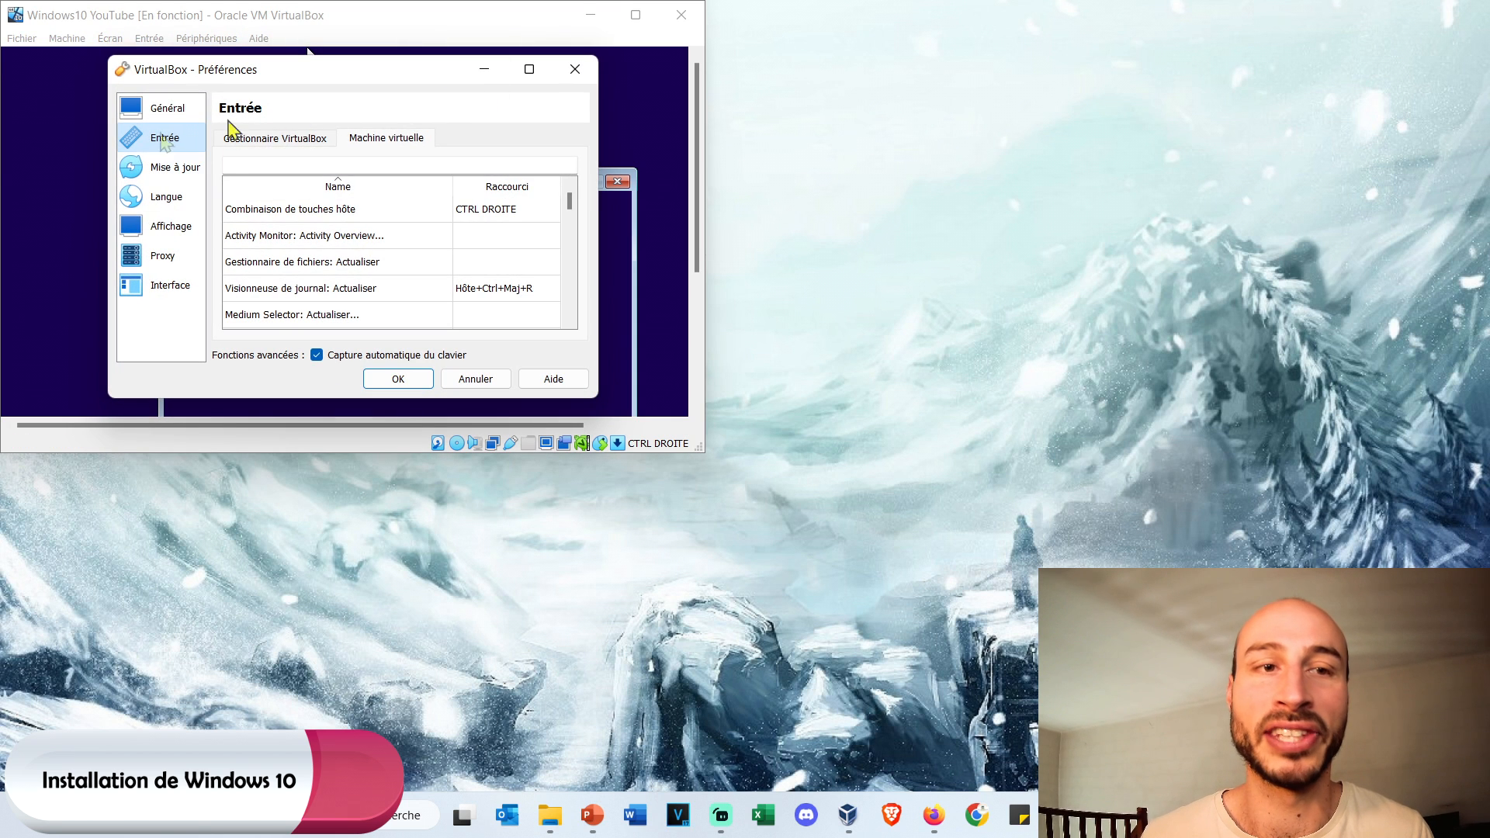
double_click(512, 210)
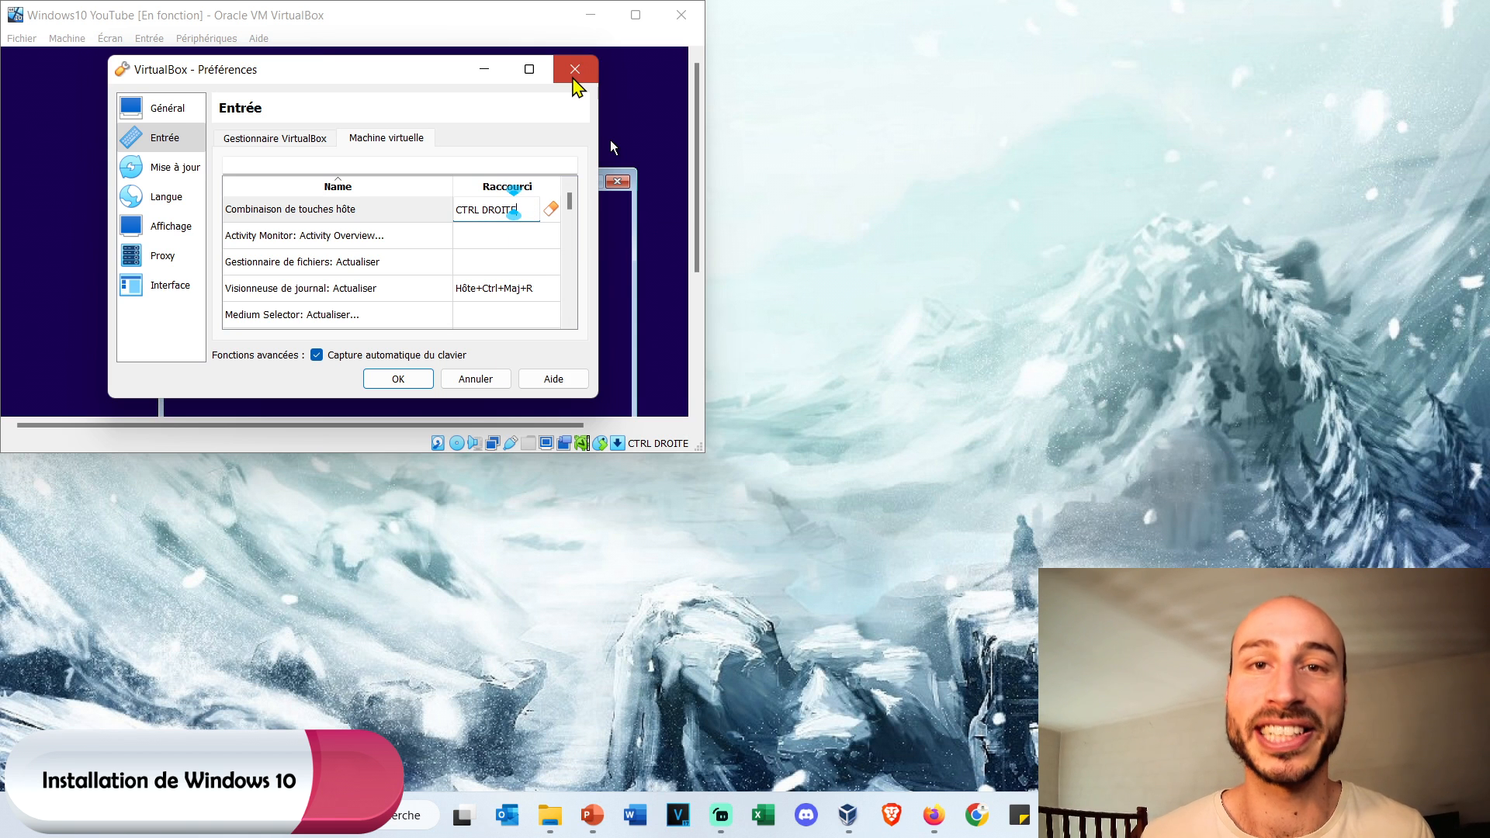
left_click(574, 76)
Maximize the machine window, start installing Windows with the French language defaults, and continue without a product key.
left_click(635, 15)
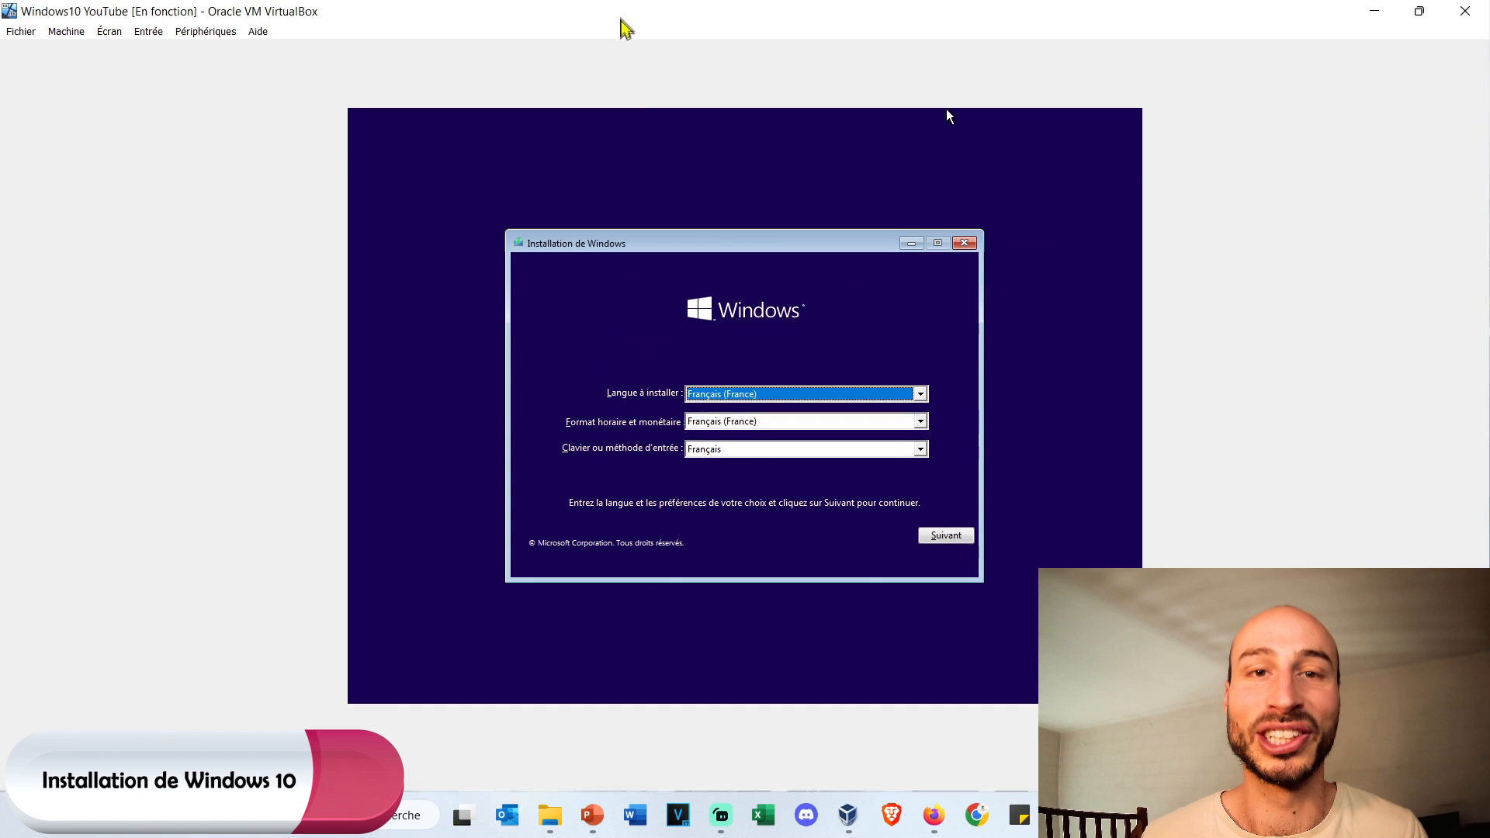
left_click(952, 537)
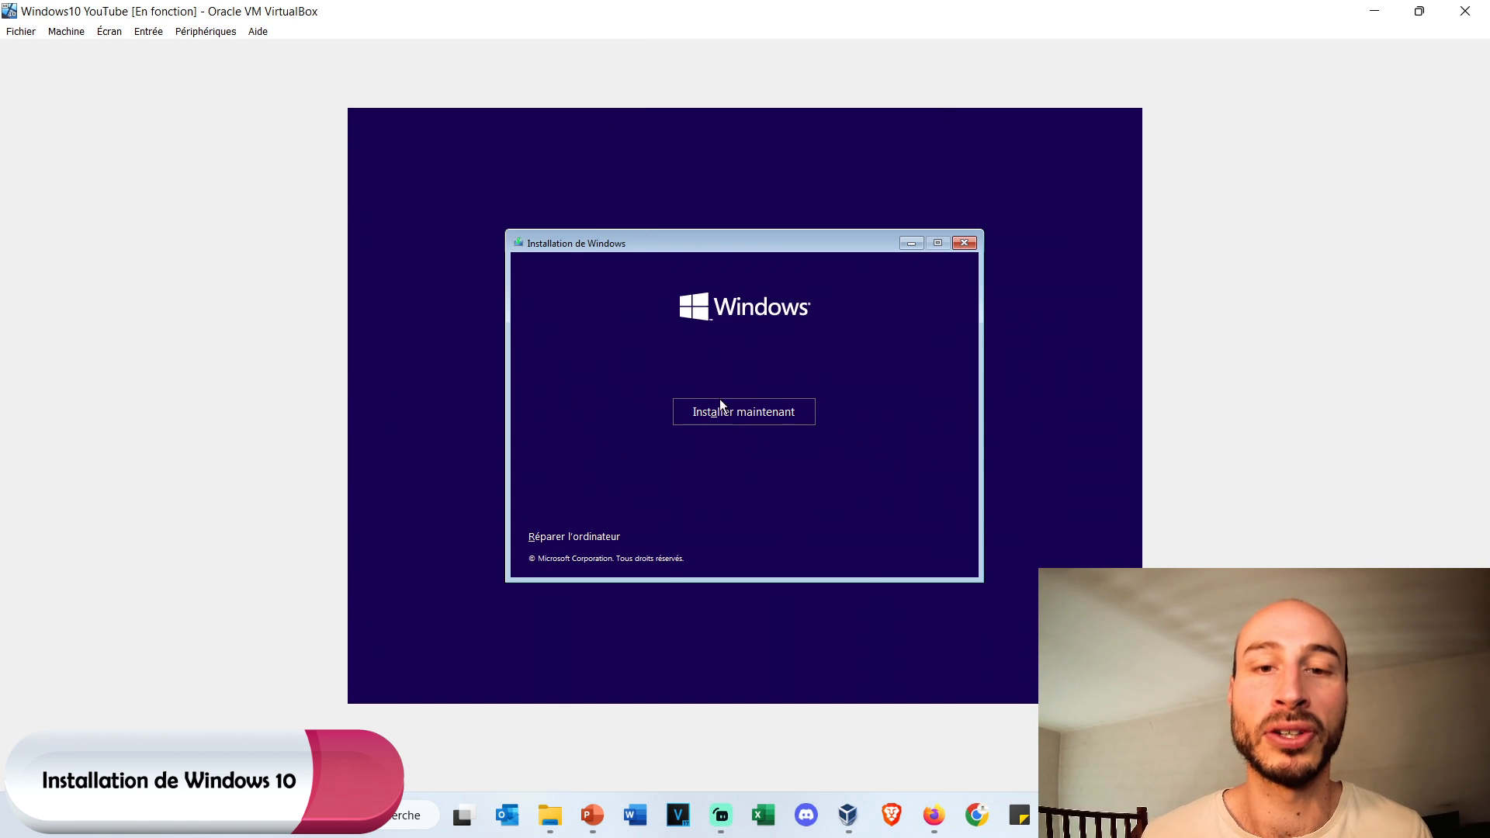
left_click(729, 413)
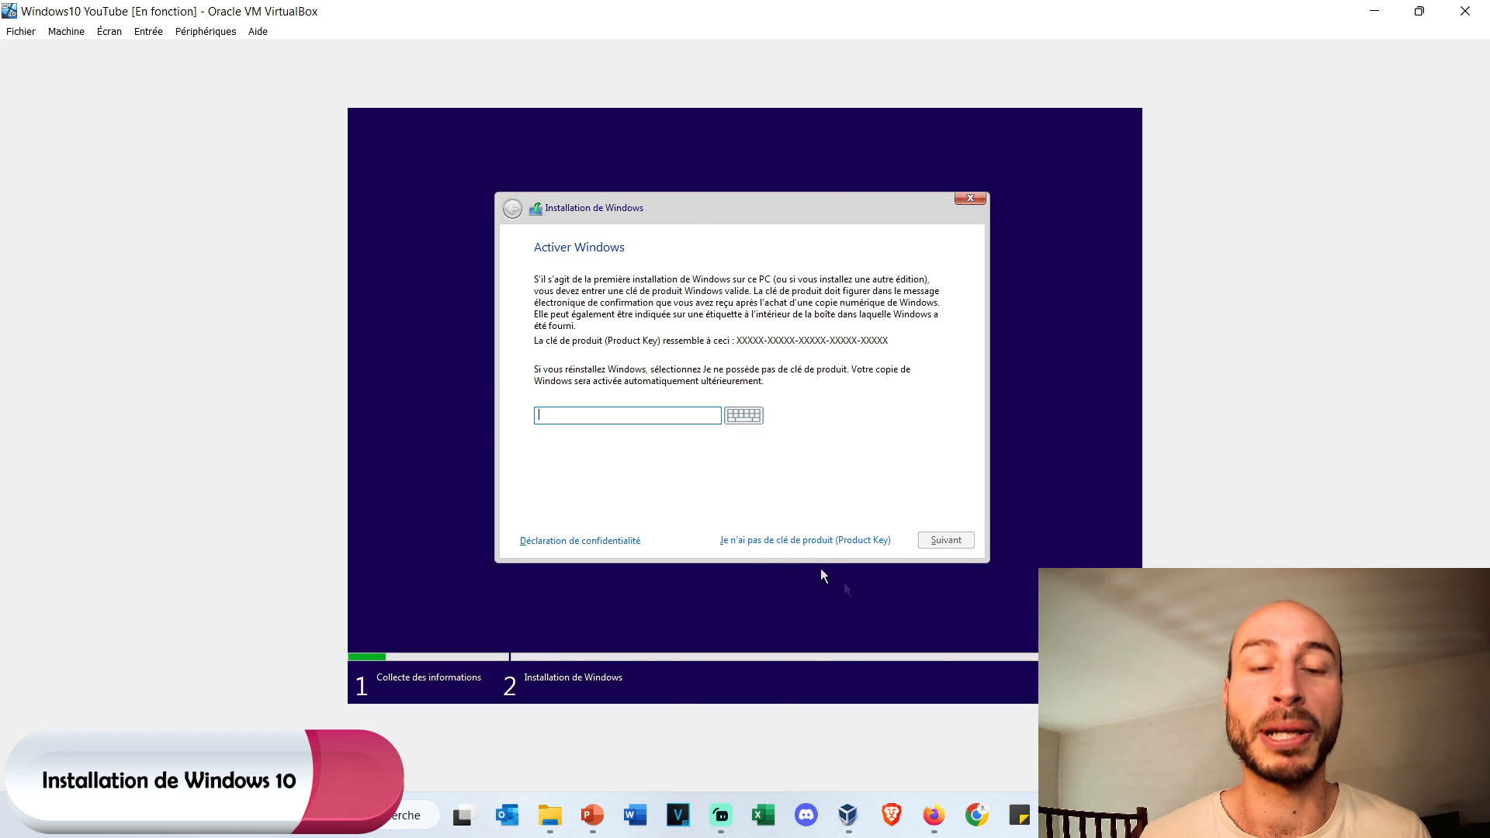
left_click(768, 541)
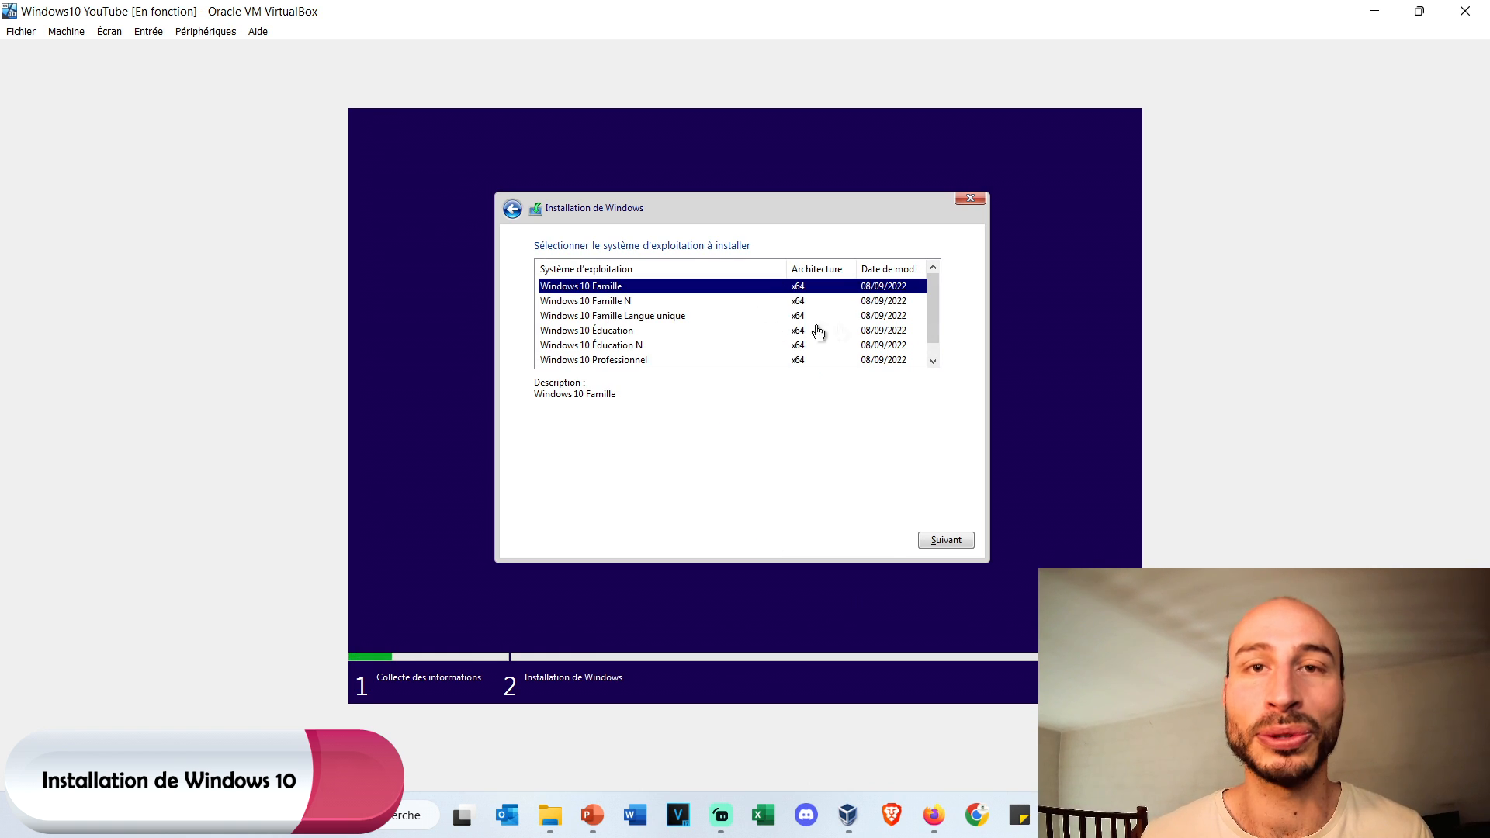
Choose Windows 10 Professionnel as the operating system to install and continue.
left_click_drag(934, 303, 926, 337)
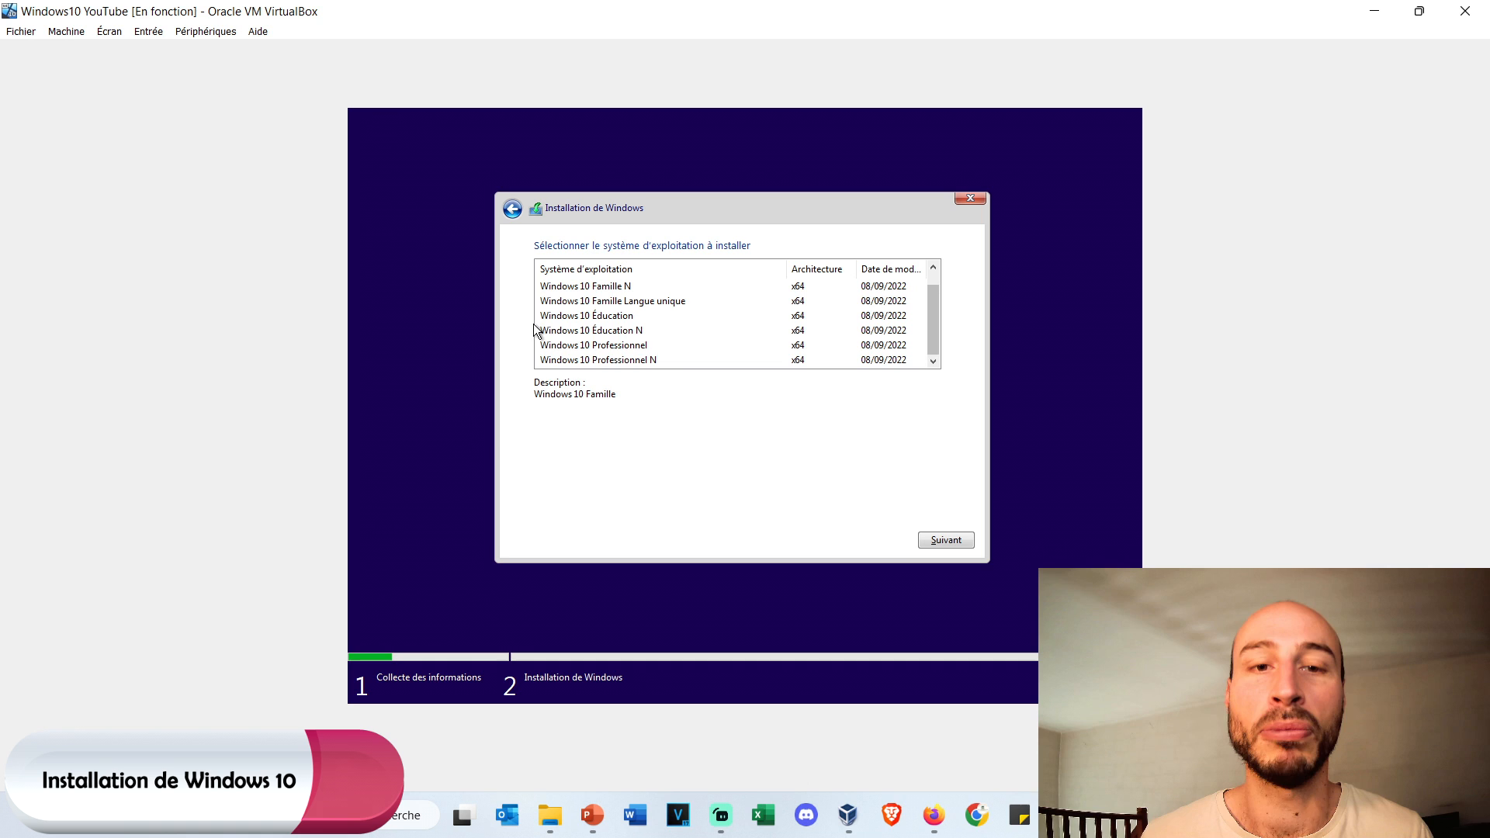
left_click(656, 347)
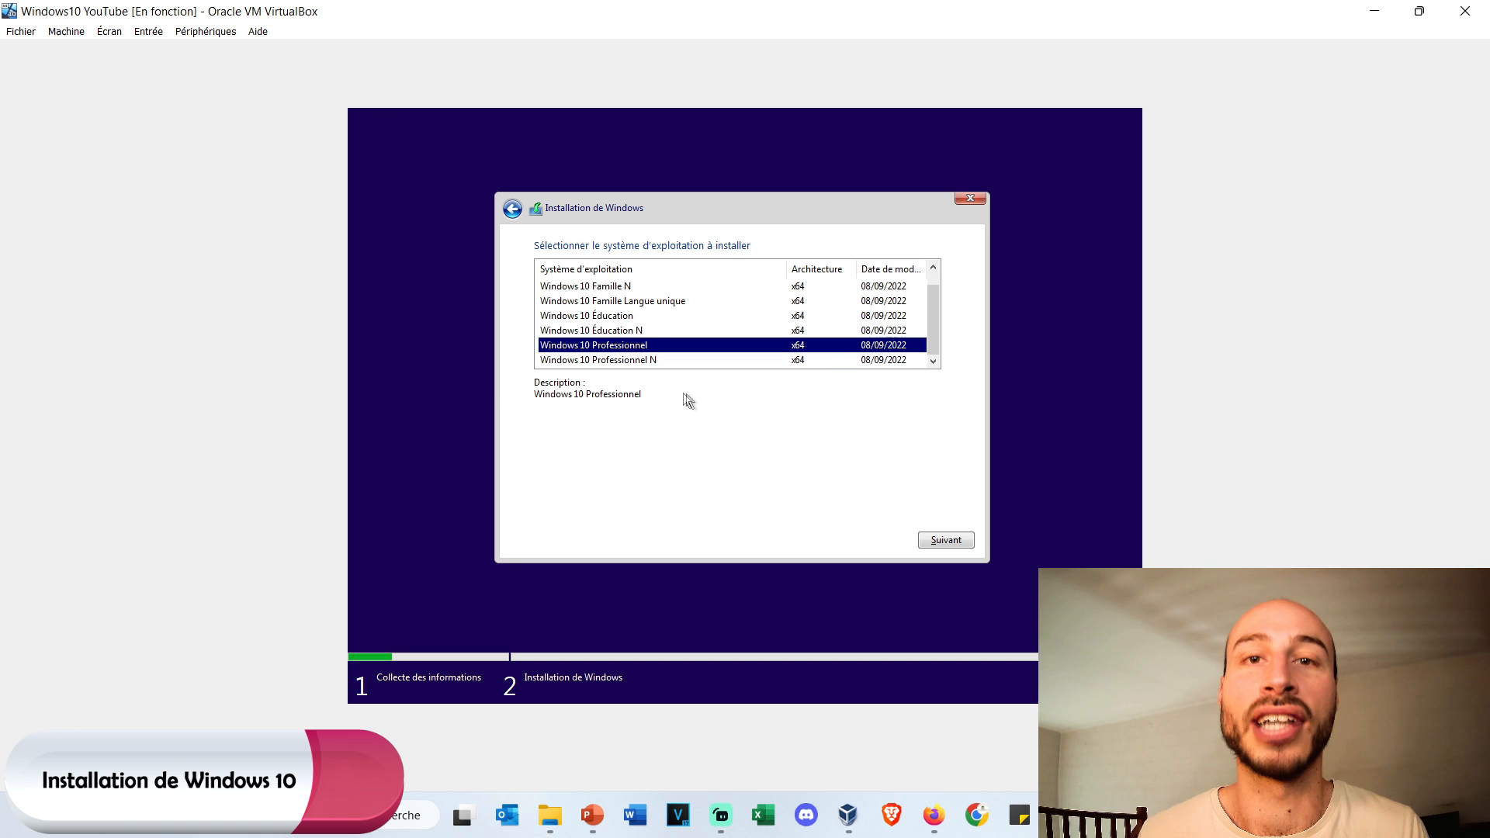
left_click(943, 541)
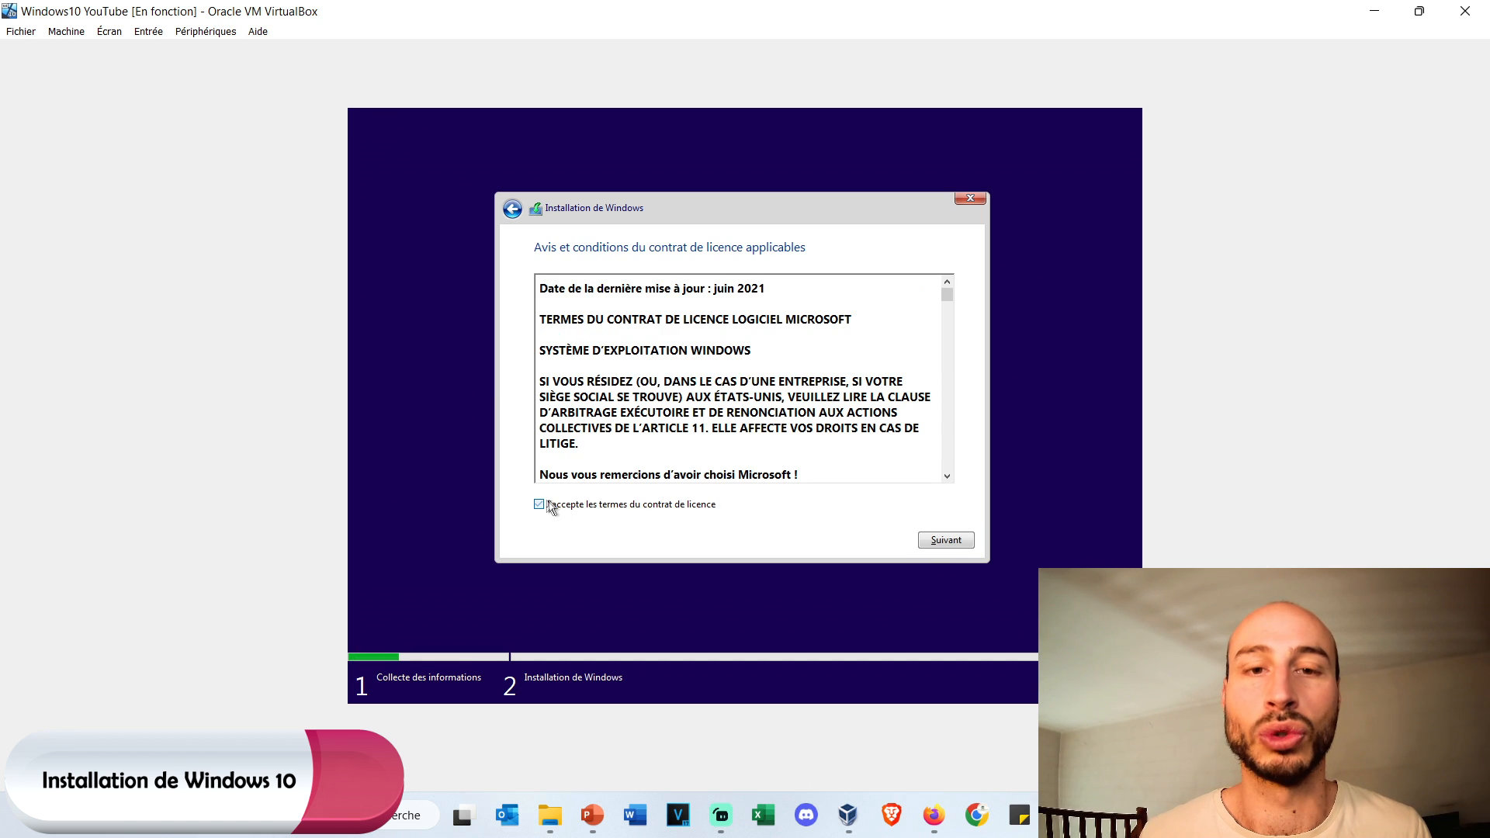
Accept the Windows licence terms and choose the Personnalisé installation type, which installs only Windows.
left_click(935, 545)
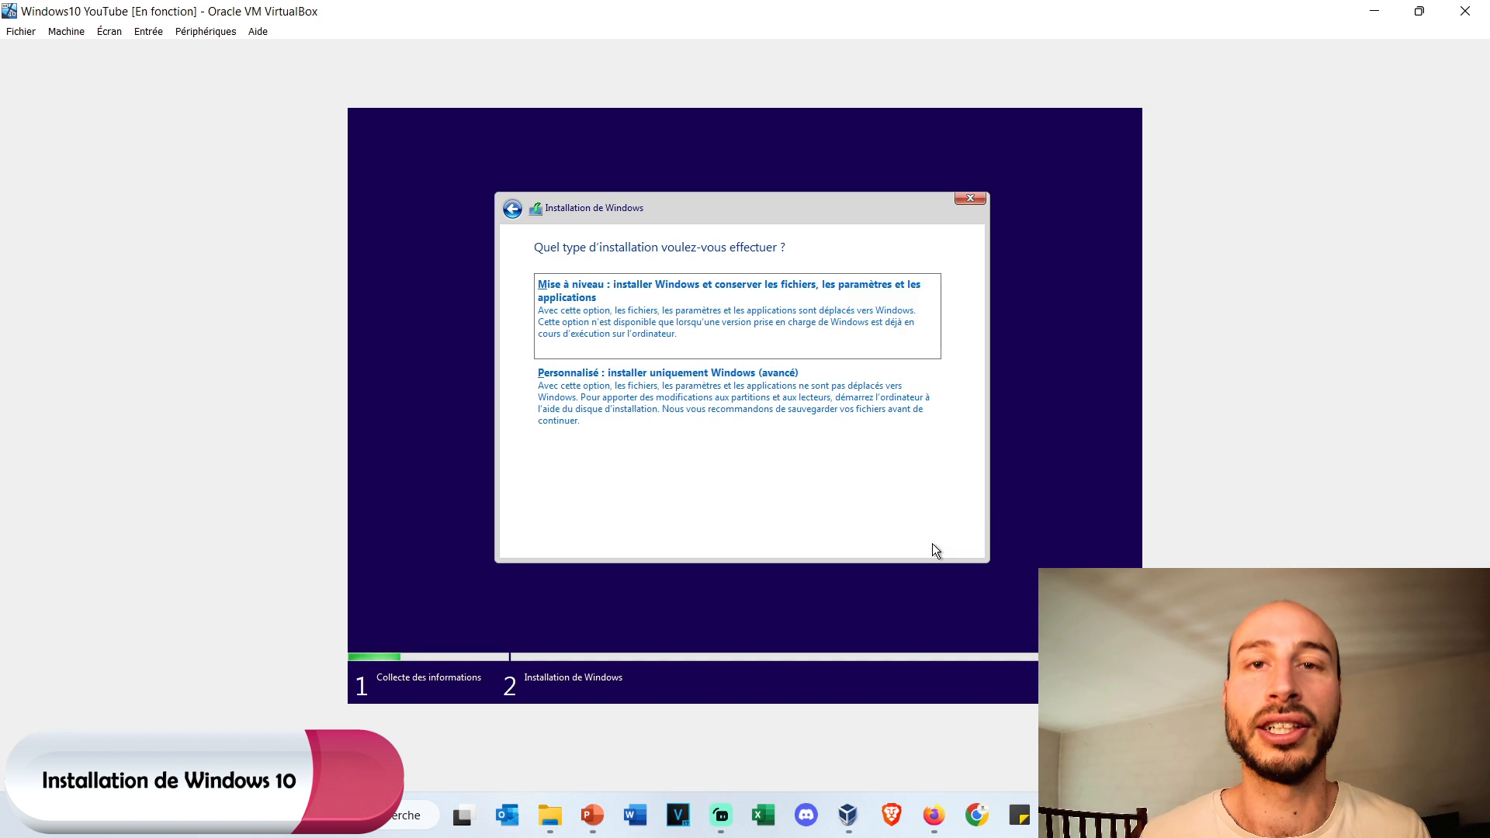
left_click(674, 386)
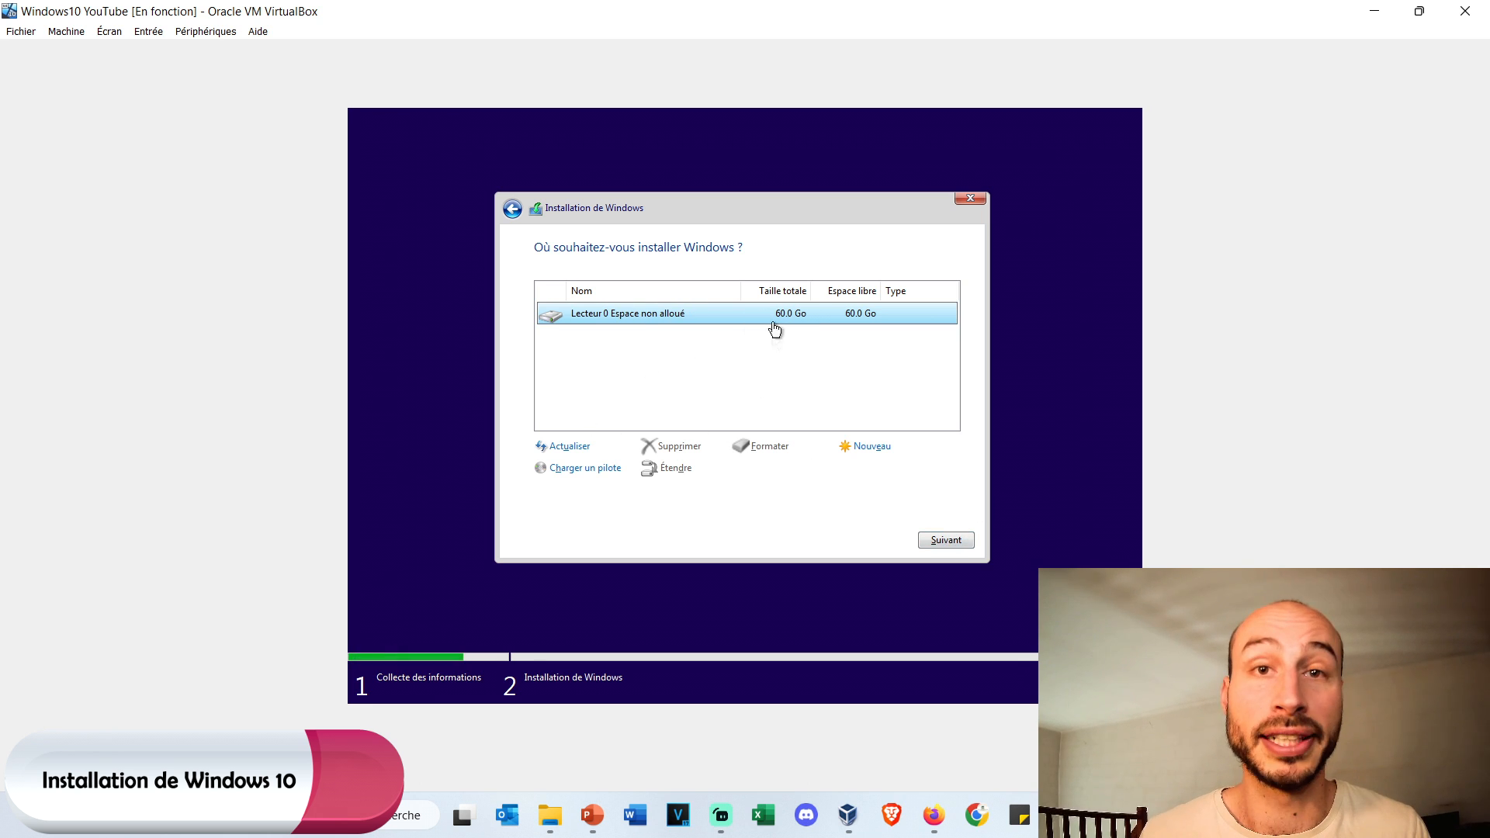
Install Windows on the unallocated 60.0 Go Lecteur 0 and restart the machine to continue the setup.
left_click(944, 539)
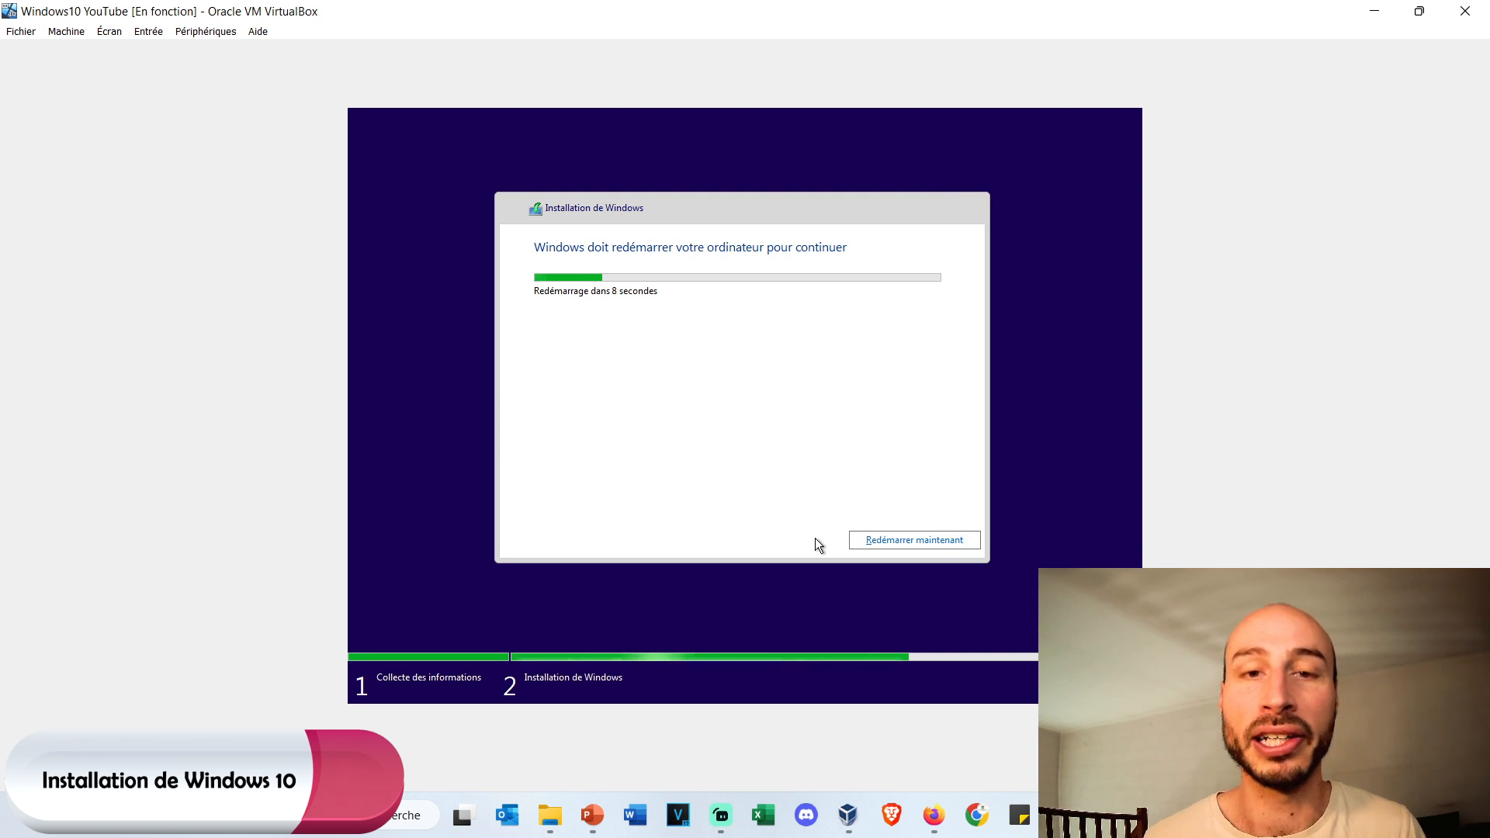
left_click(951, 540)
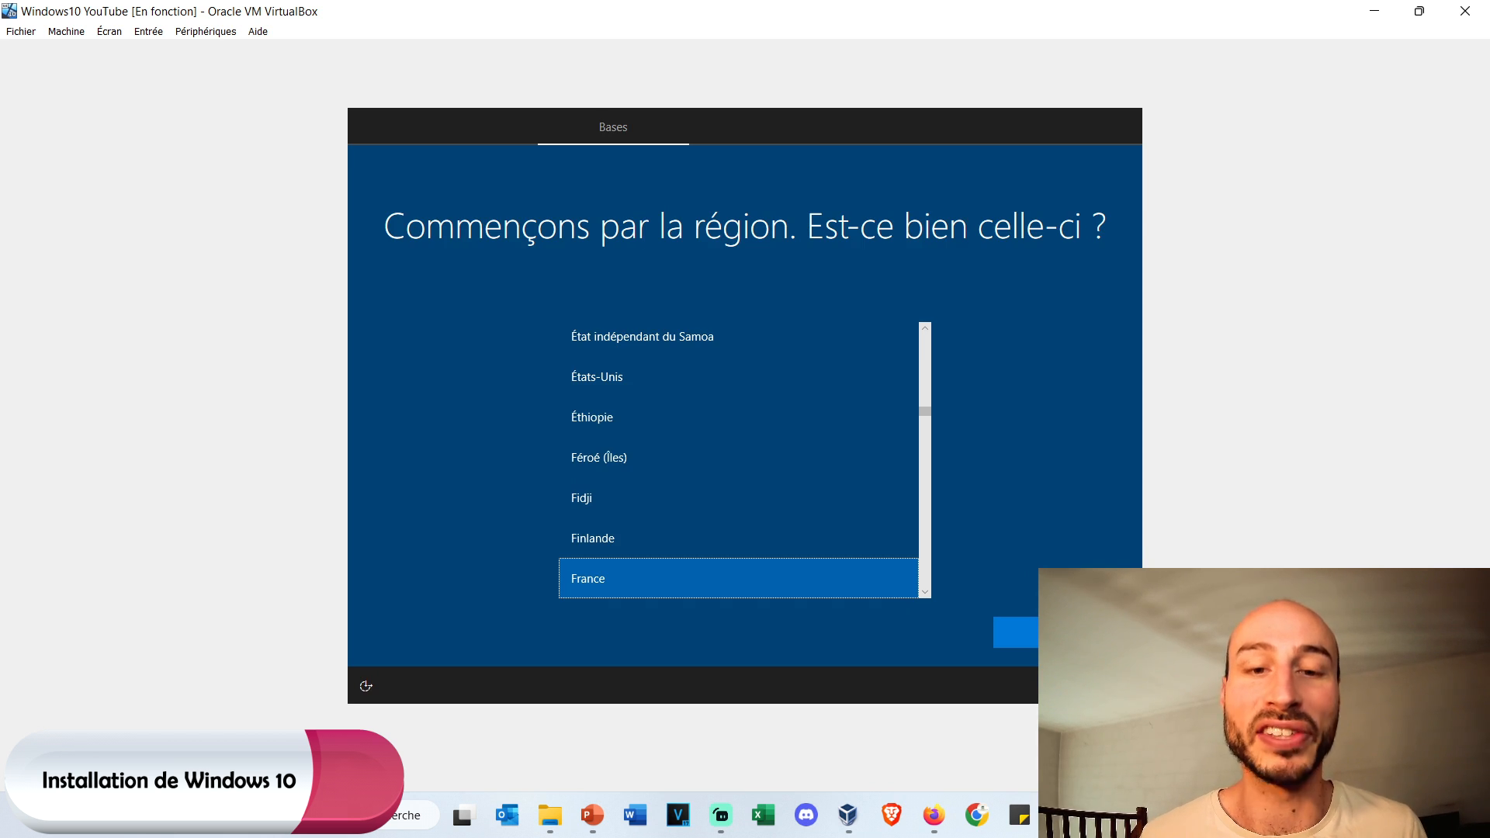
Confirm France as the region and Français as the keyboard layout, and continue to the account setup.
left_click(1016, 633)
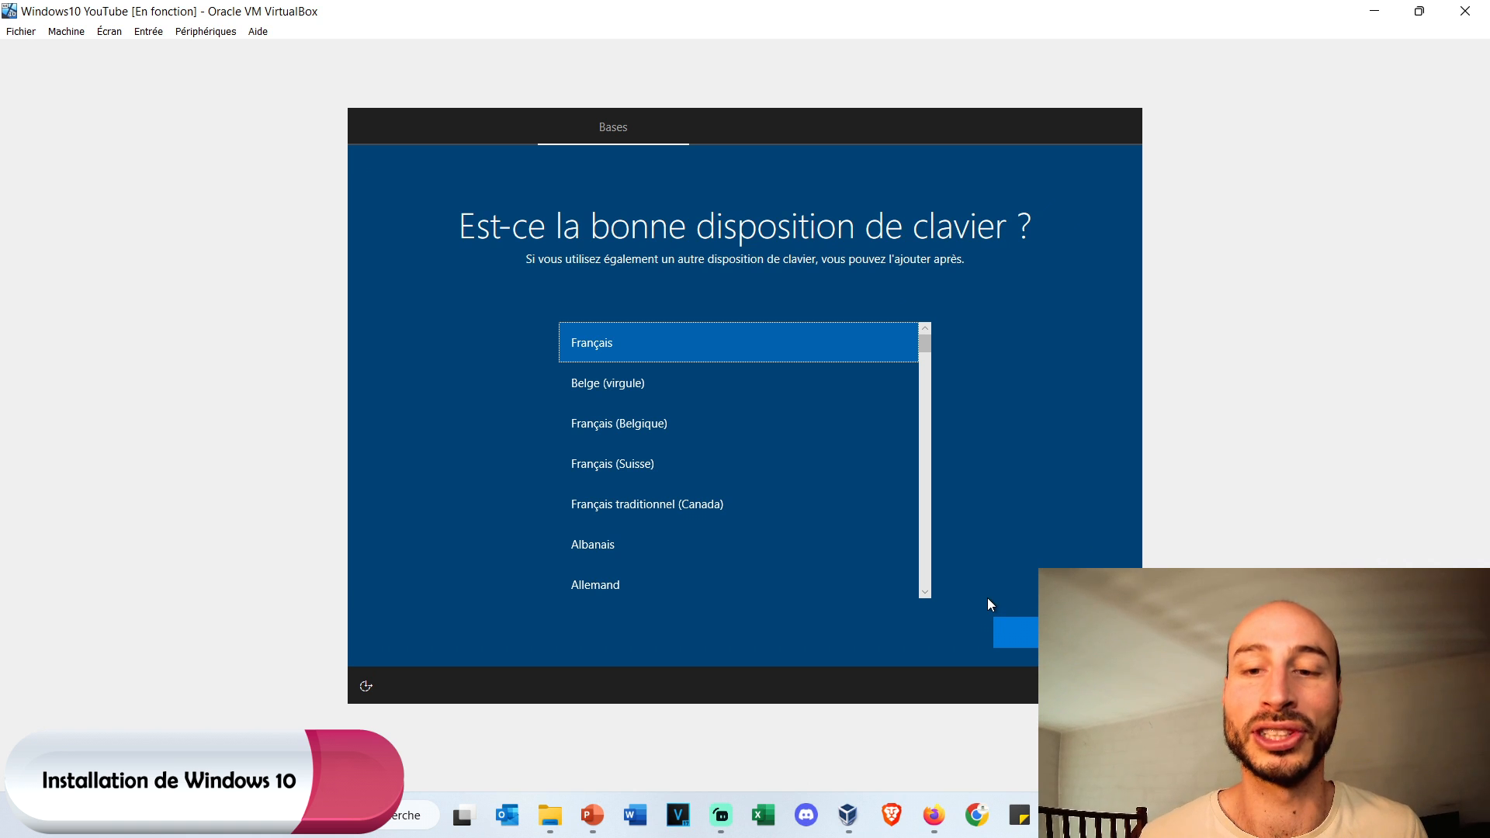
left_click(1012, 632)
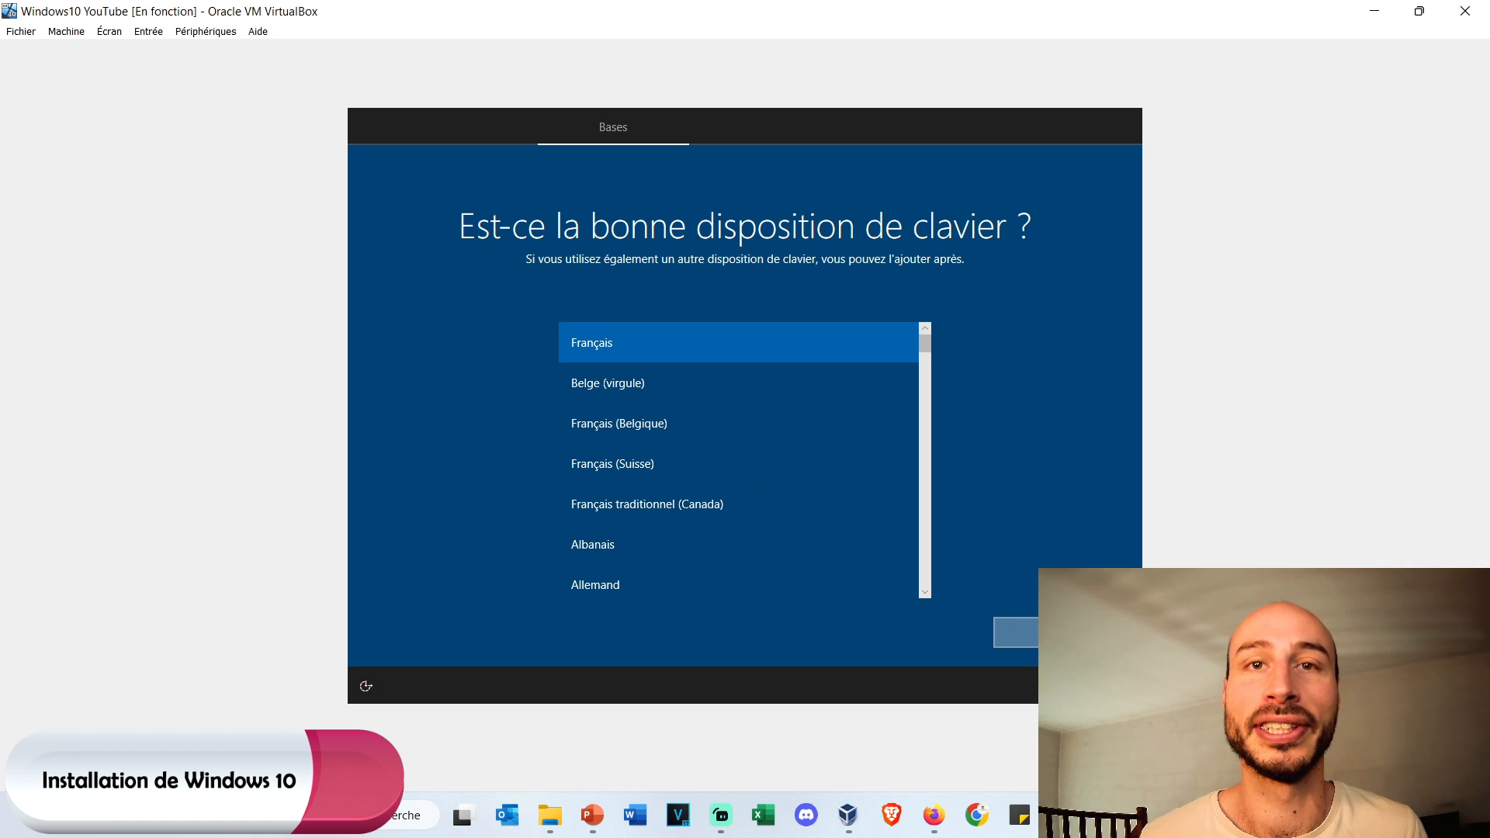
left_click(1016, 633)
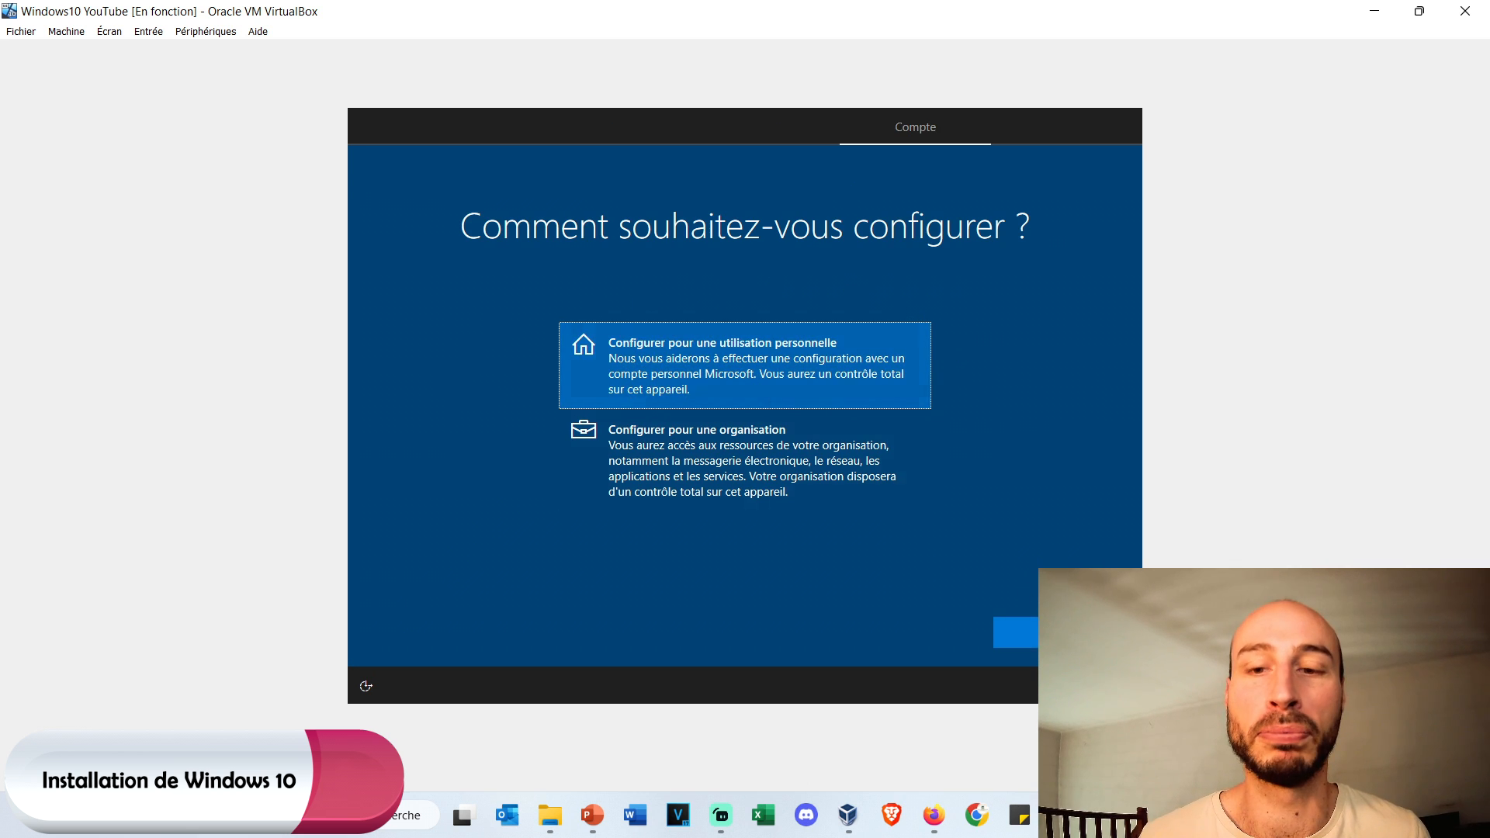
Set Windows up for personal use with an offline account instead of a Microsoft account.
left_click(1016, 633)
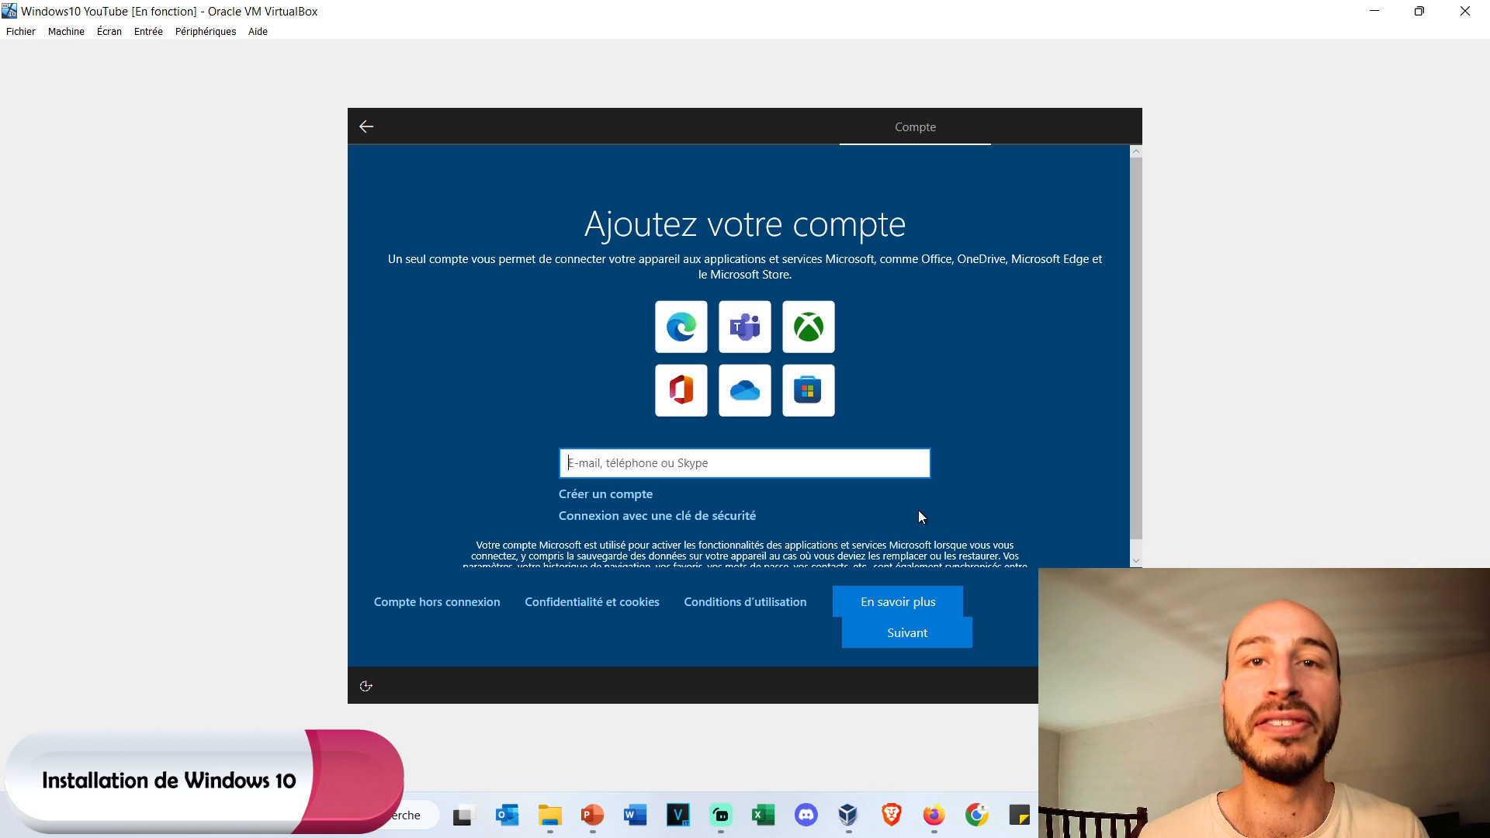
left_click(406, 603)
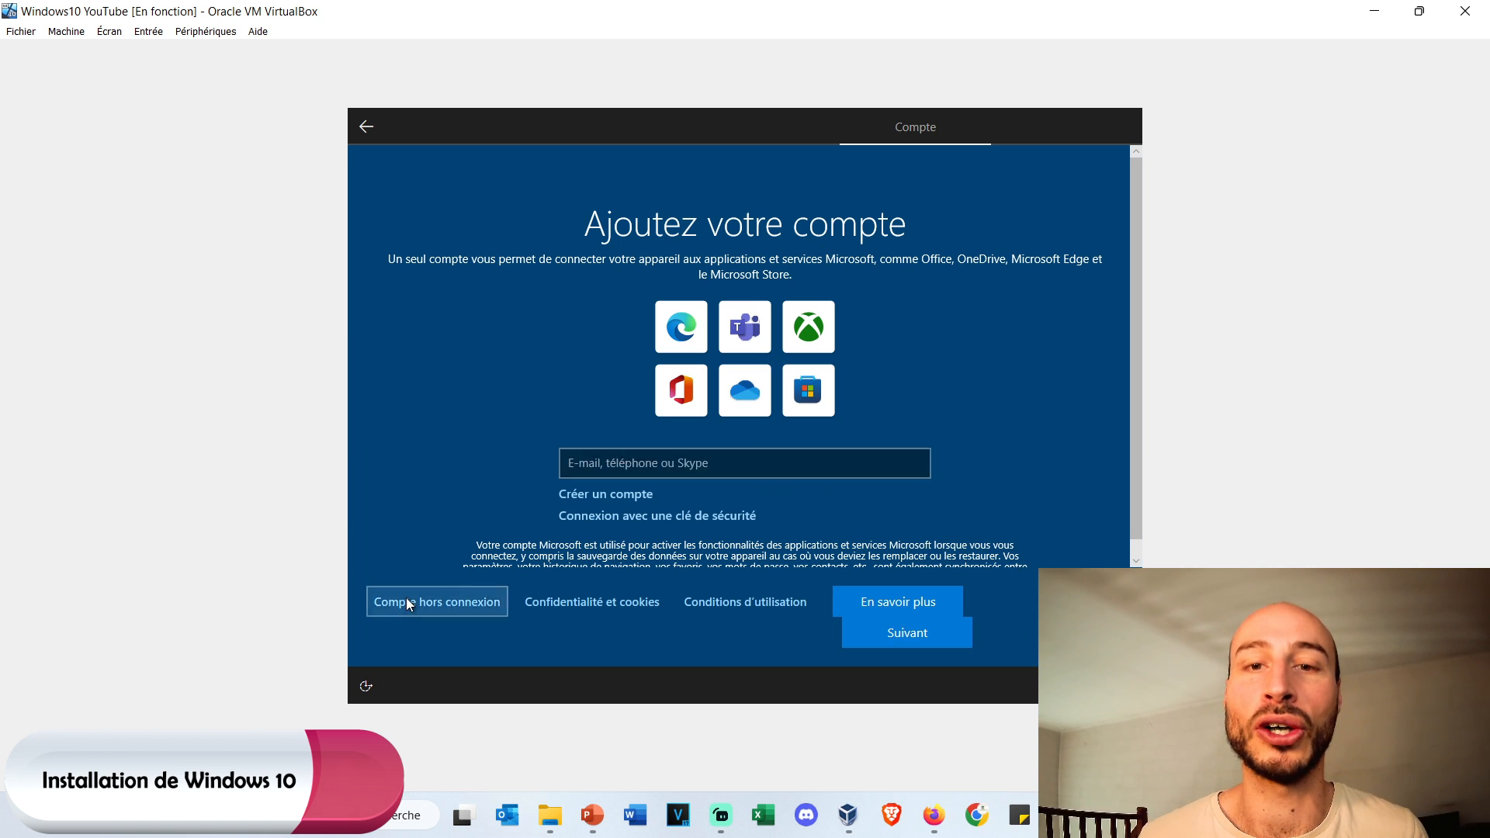
left_click(447, 644)
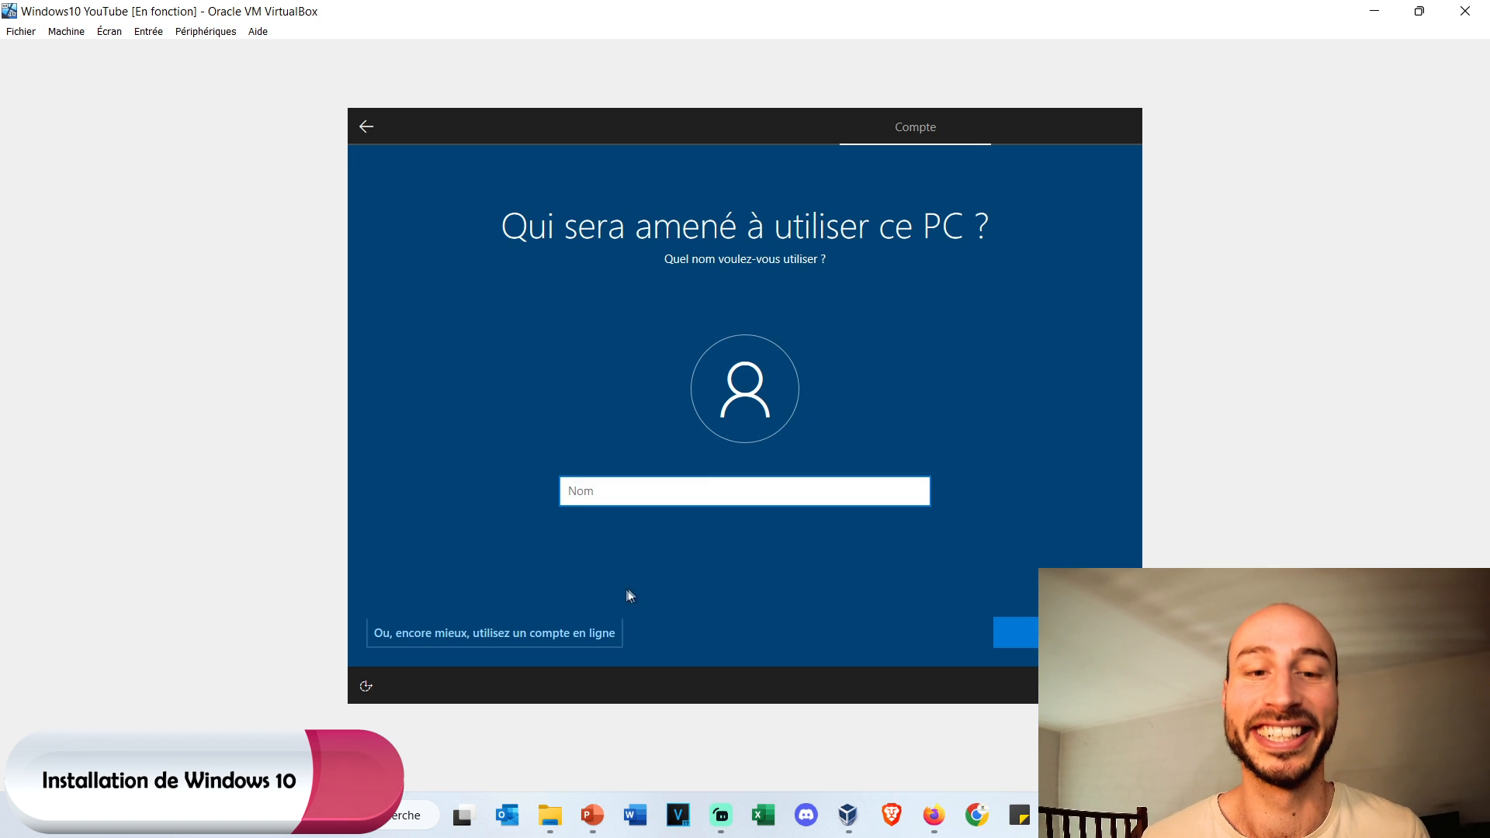
Name the local account Plop and continue without entering a password.
type("Plop")
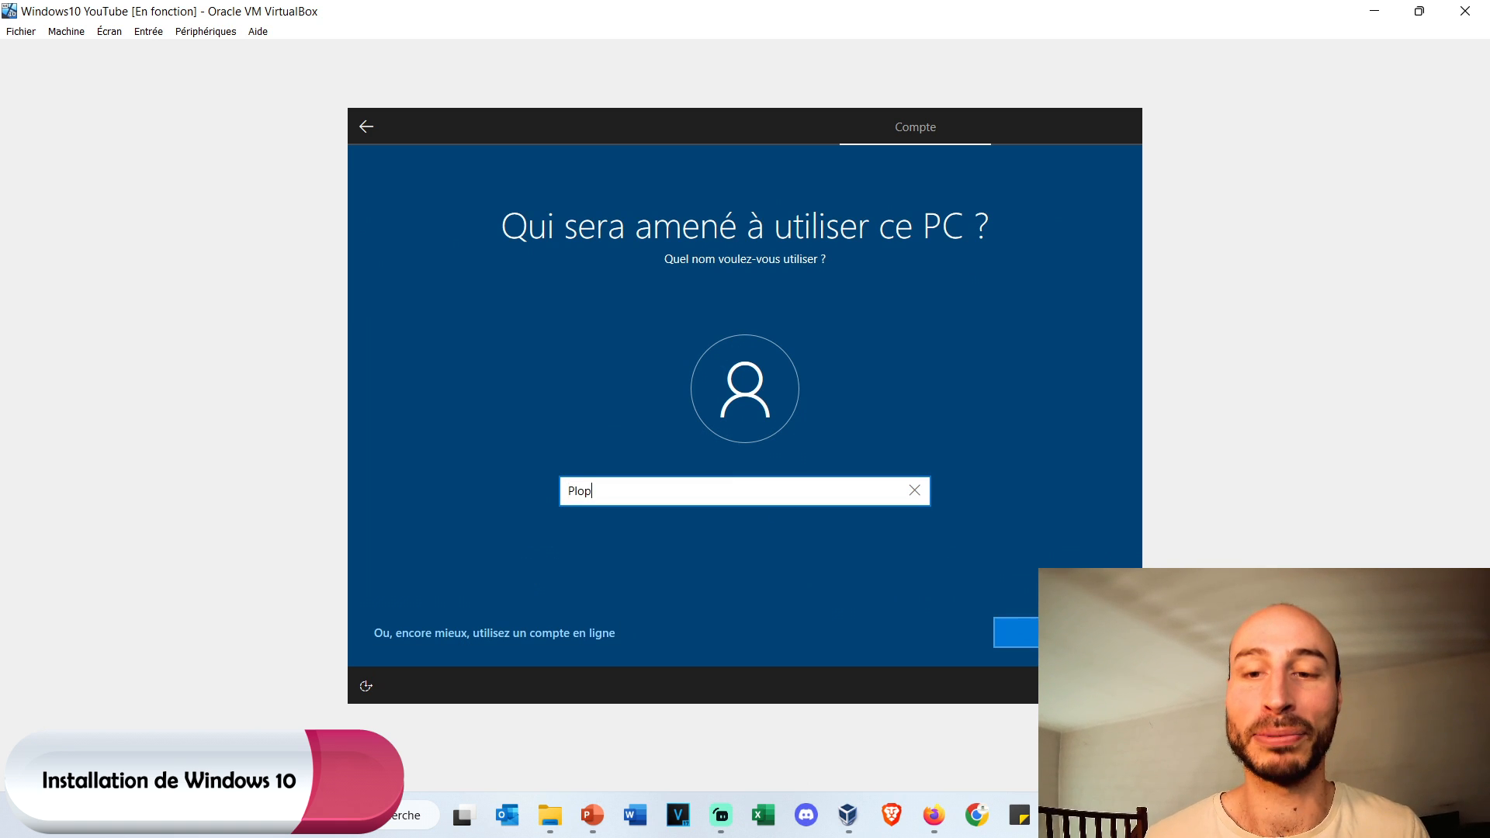
left_click(1012, 633)
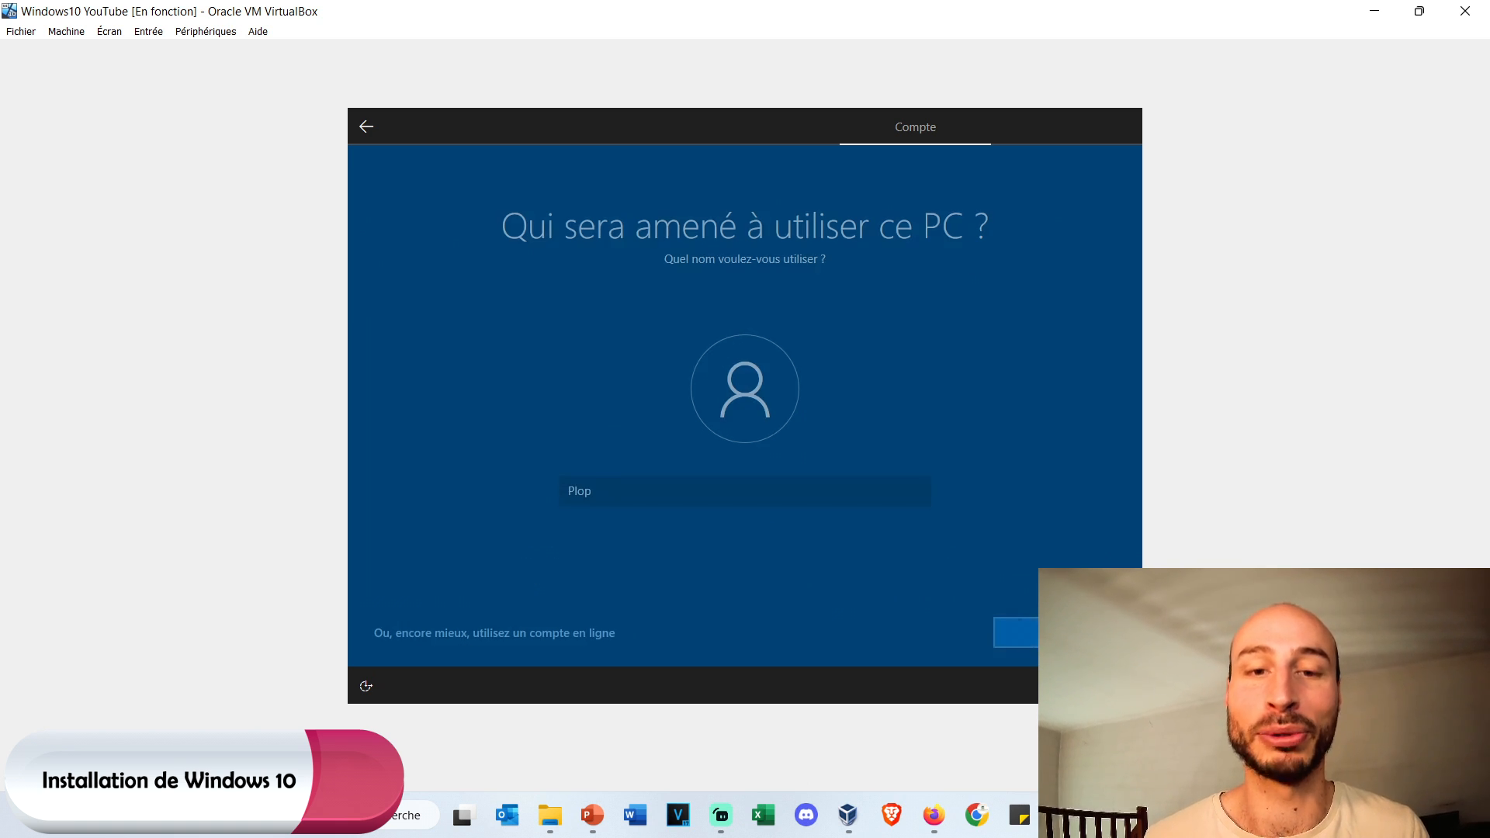
key("Return")
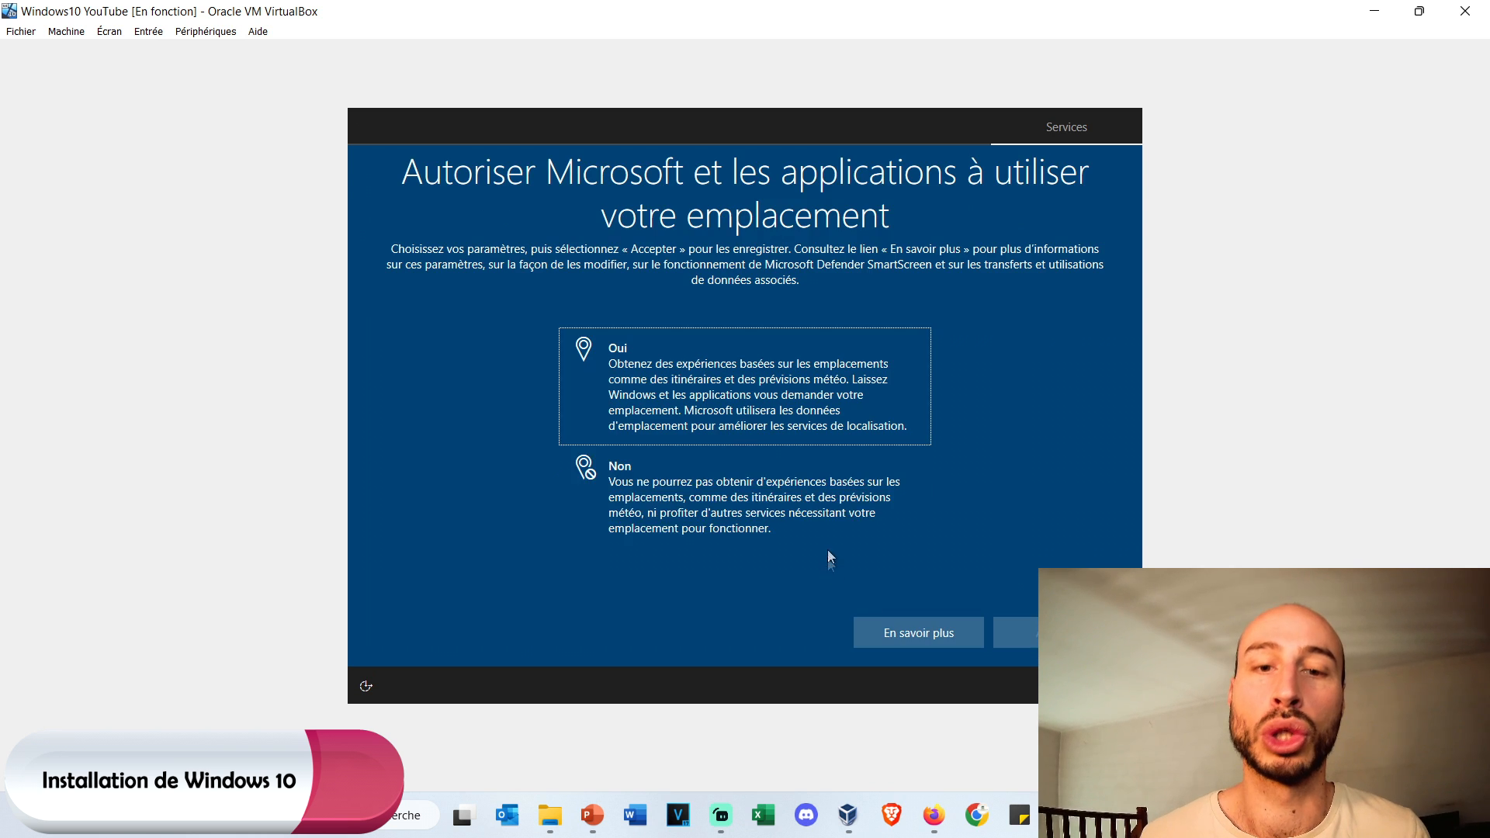
Refuse location access for Microsoft and applications, and turn off Localiser mon appareil.
left_click(846, 531)
left_click(1008, 631)
left_click(788, 505)
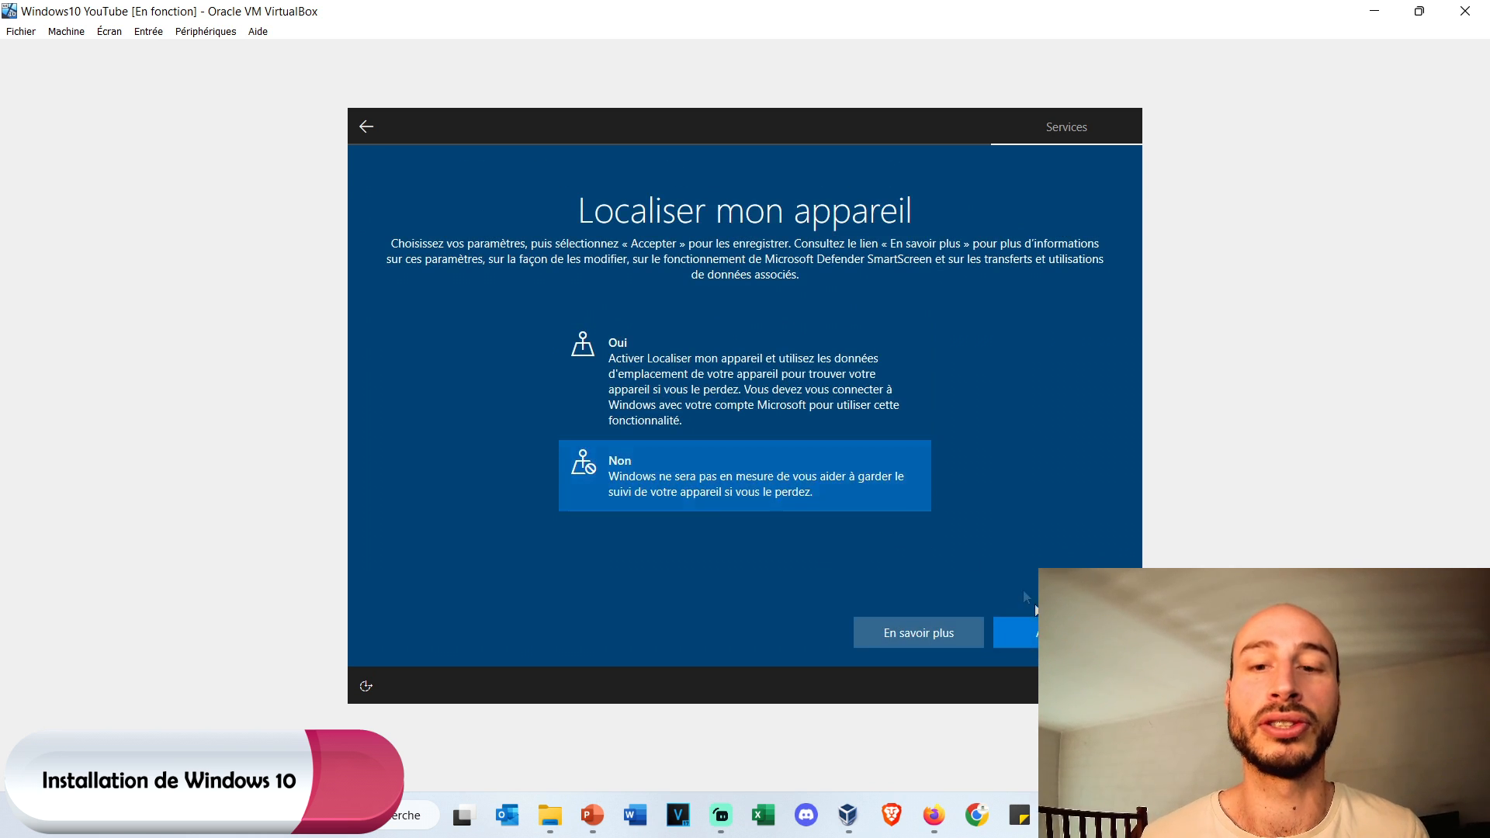
left_click(1013, 632)
Restrict diagnostic data to the mandatory set and refuse to share handwriting and typing data.
left_click(815, 572)
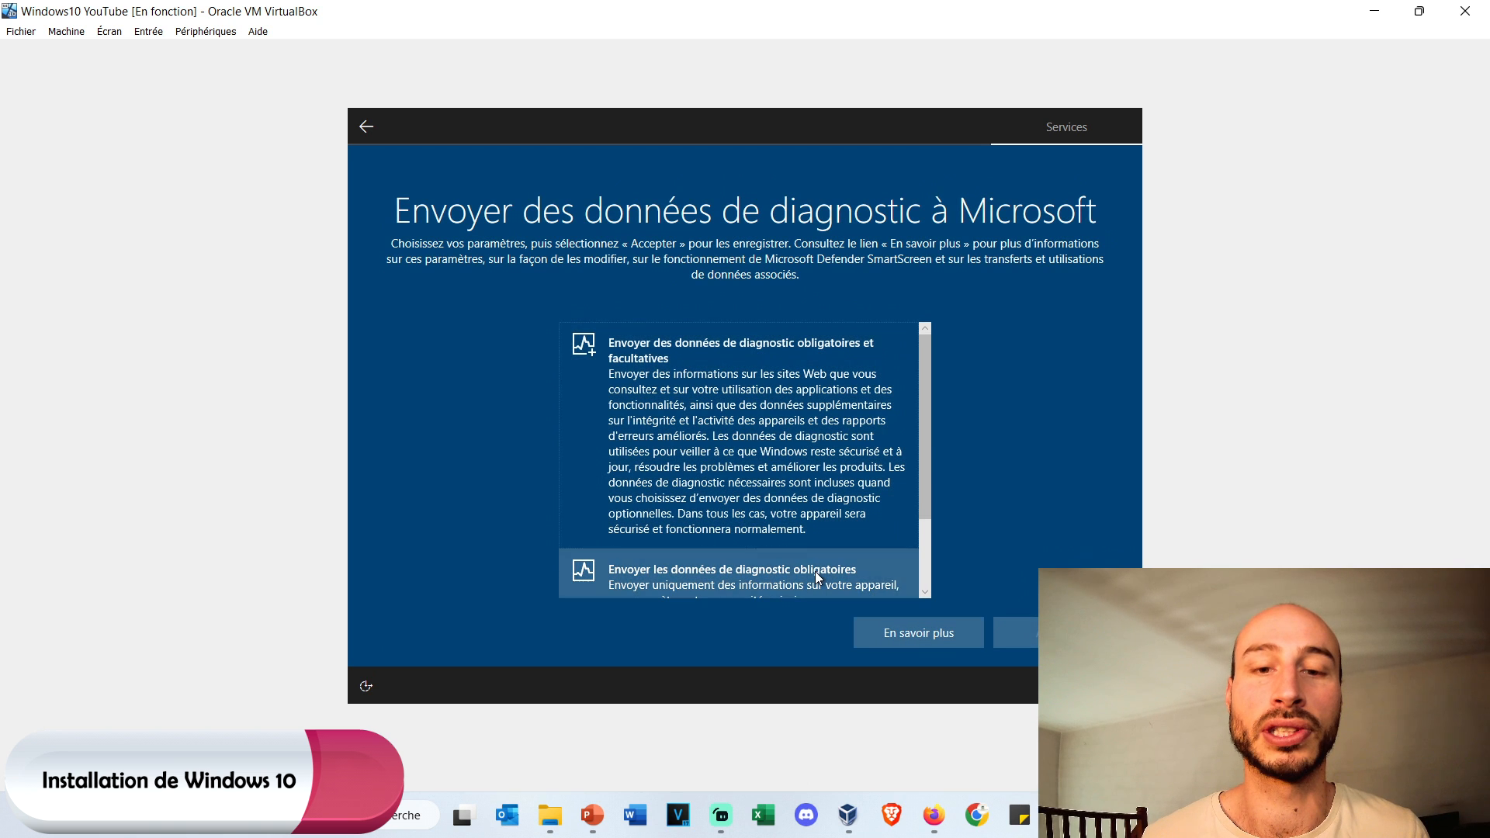
left_click(1013, 633)
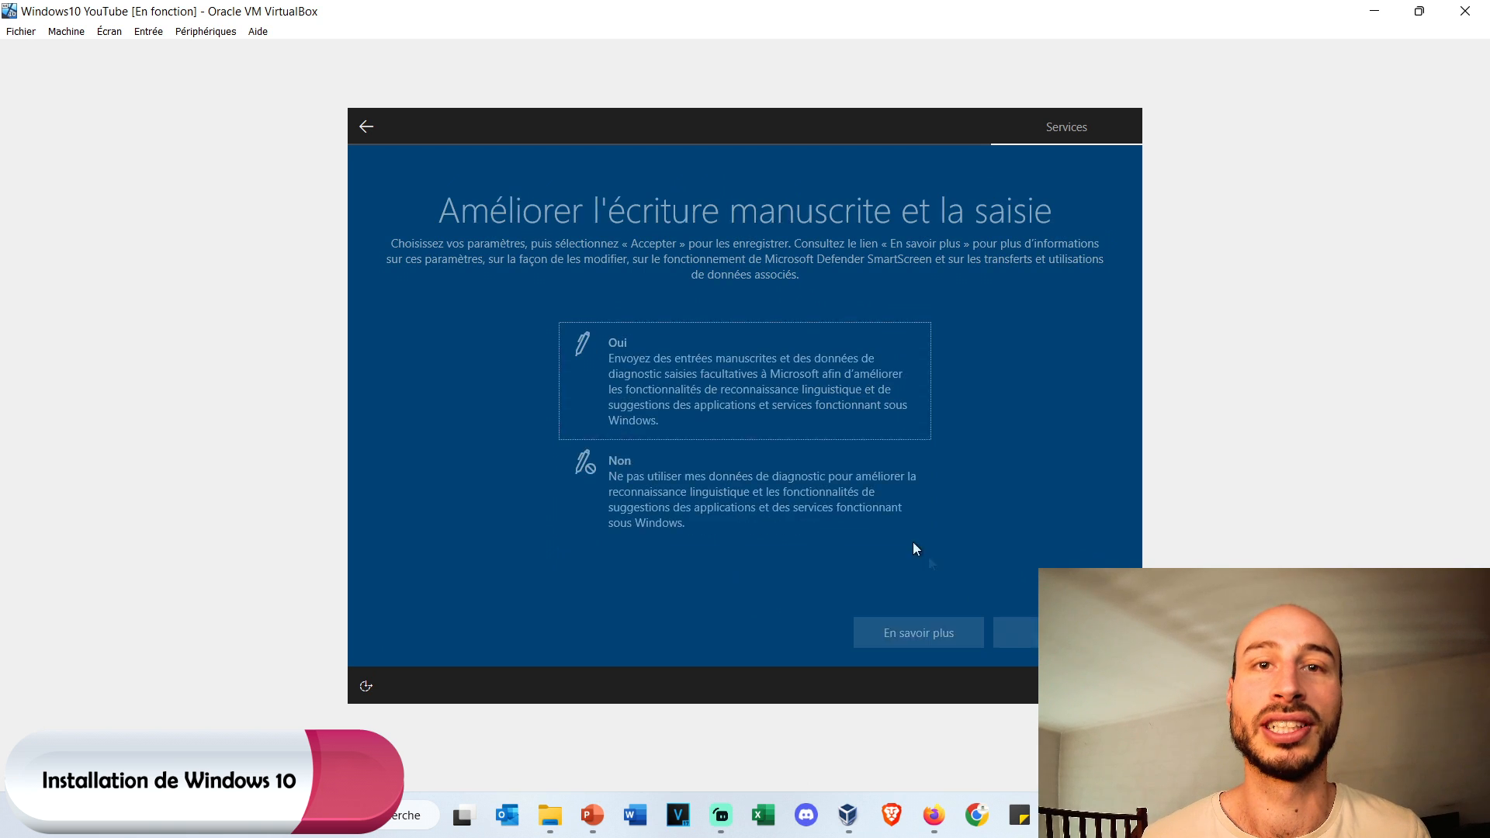
left_click(741, 469)
left_click(1012, 633)
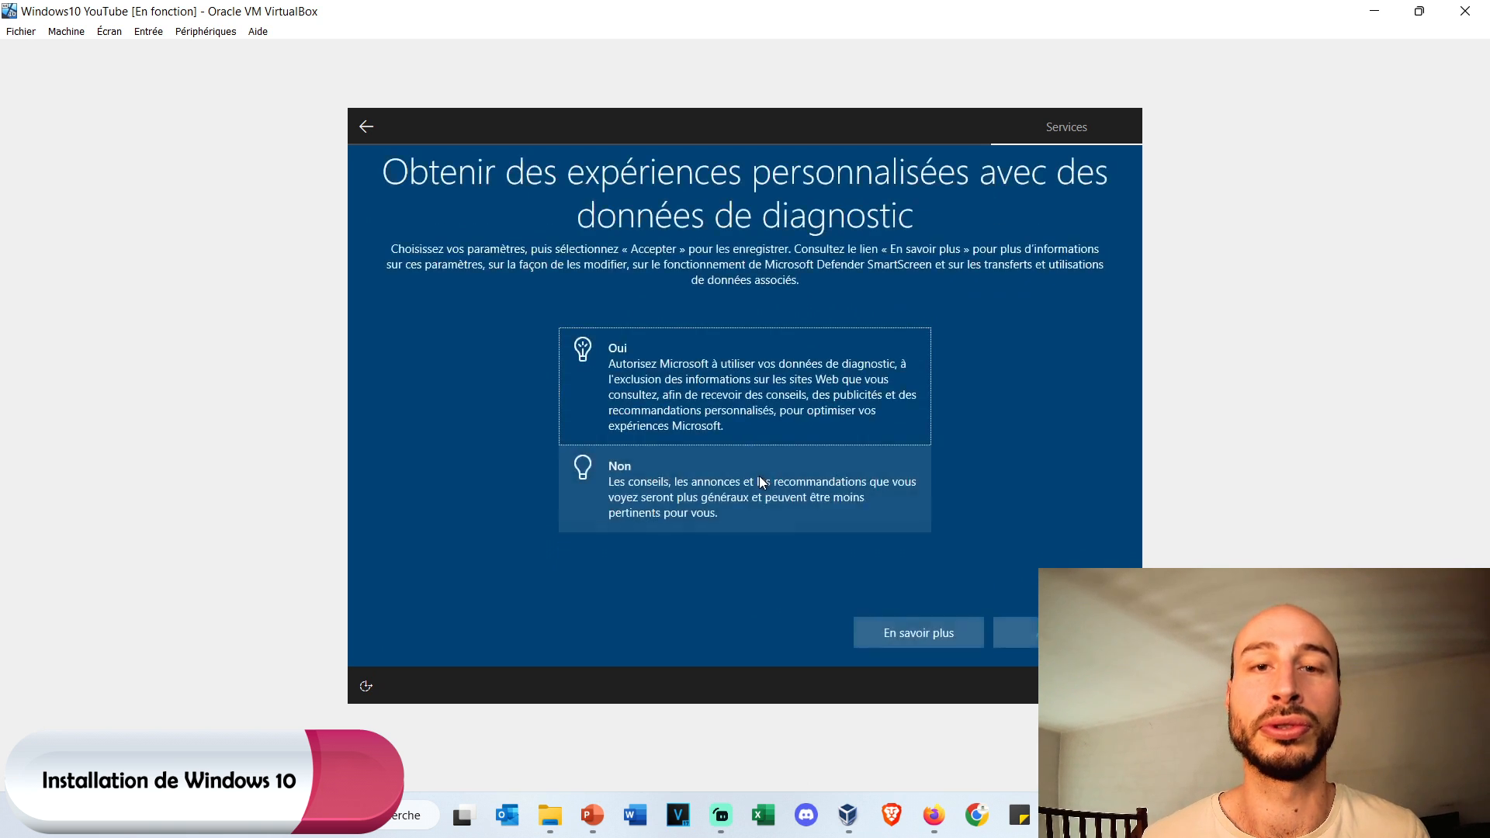
Refuse personalised experiences based on diagnostic data and the use of the advertising ID by applications.
left_click(746, 501)
left_click(1012, 632)
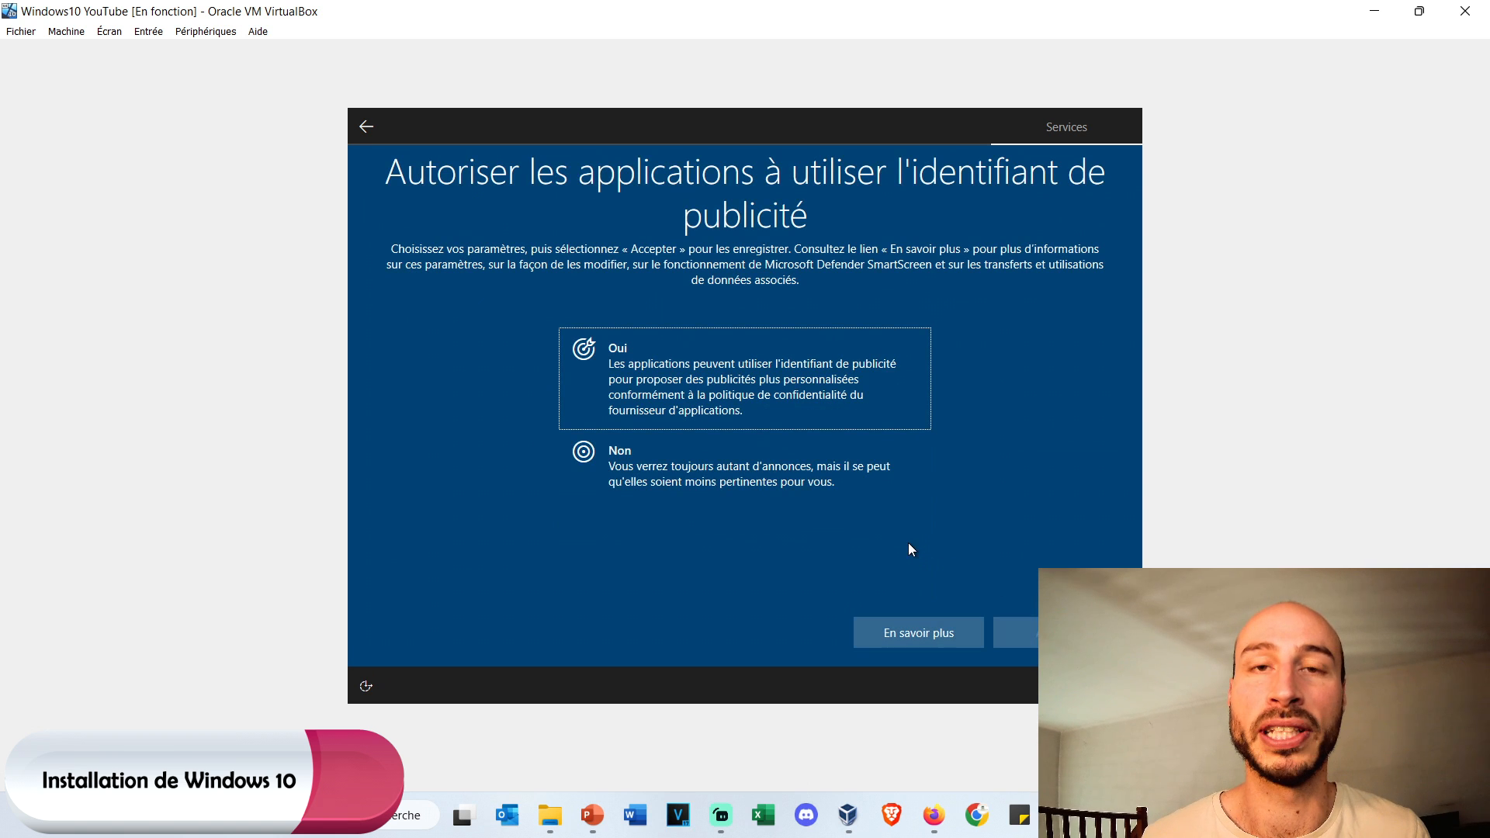
left_click(837, 472)
left_click(1013, 632)
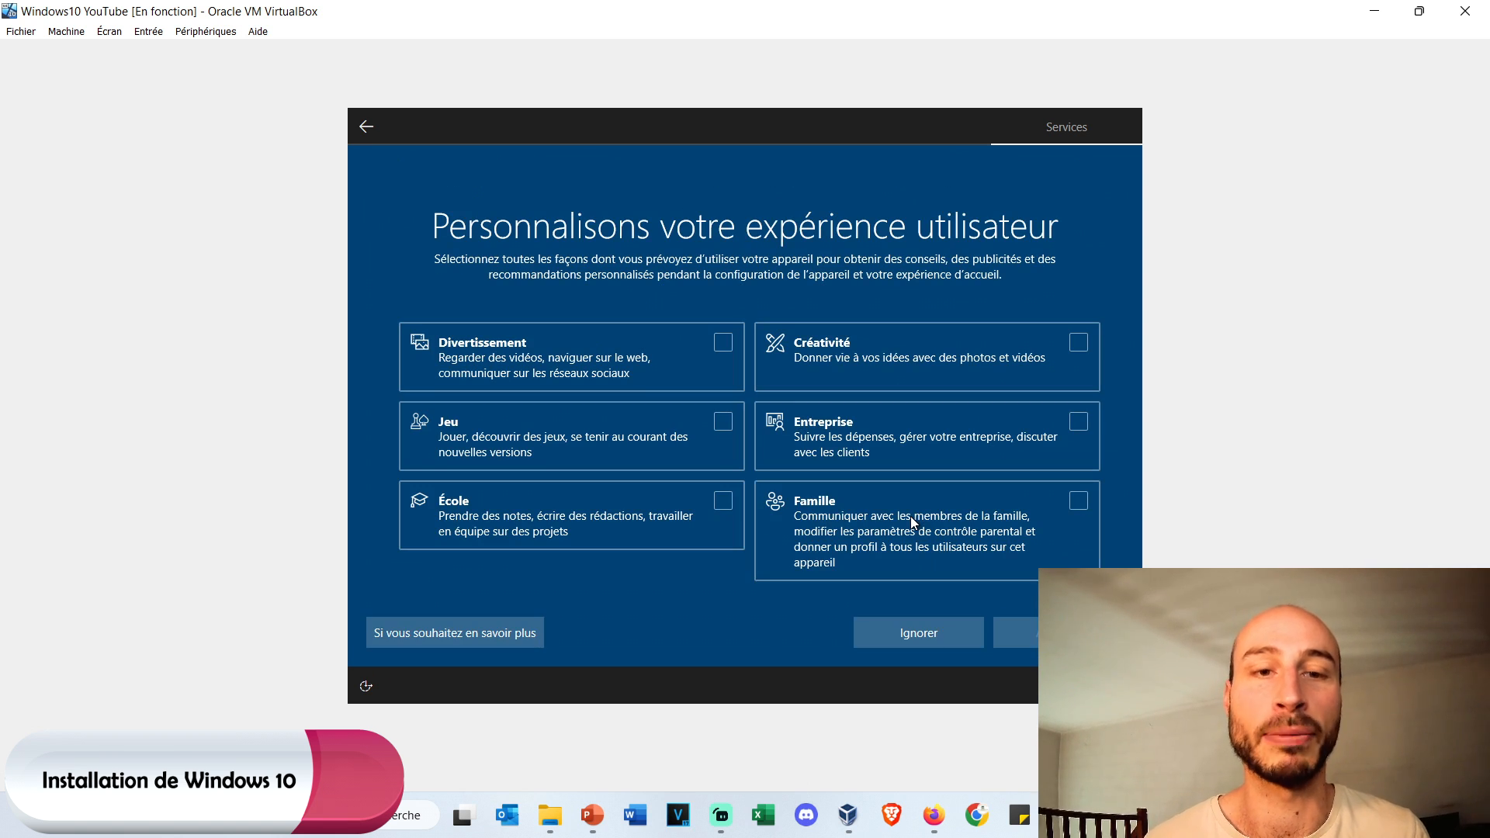
Skip the user experience personalisation and decline Cortana to finish the Windows setup.
left_click(905, 646)
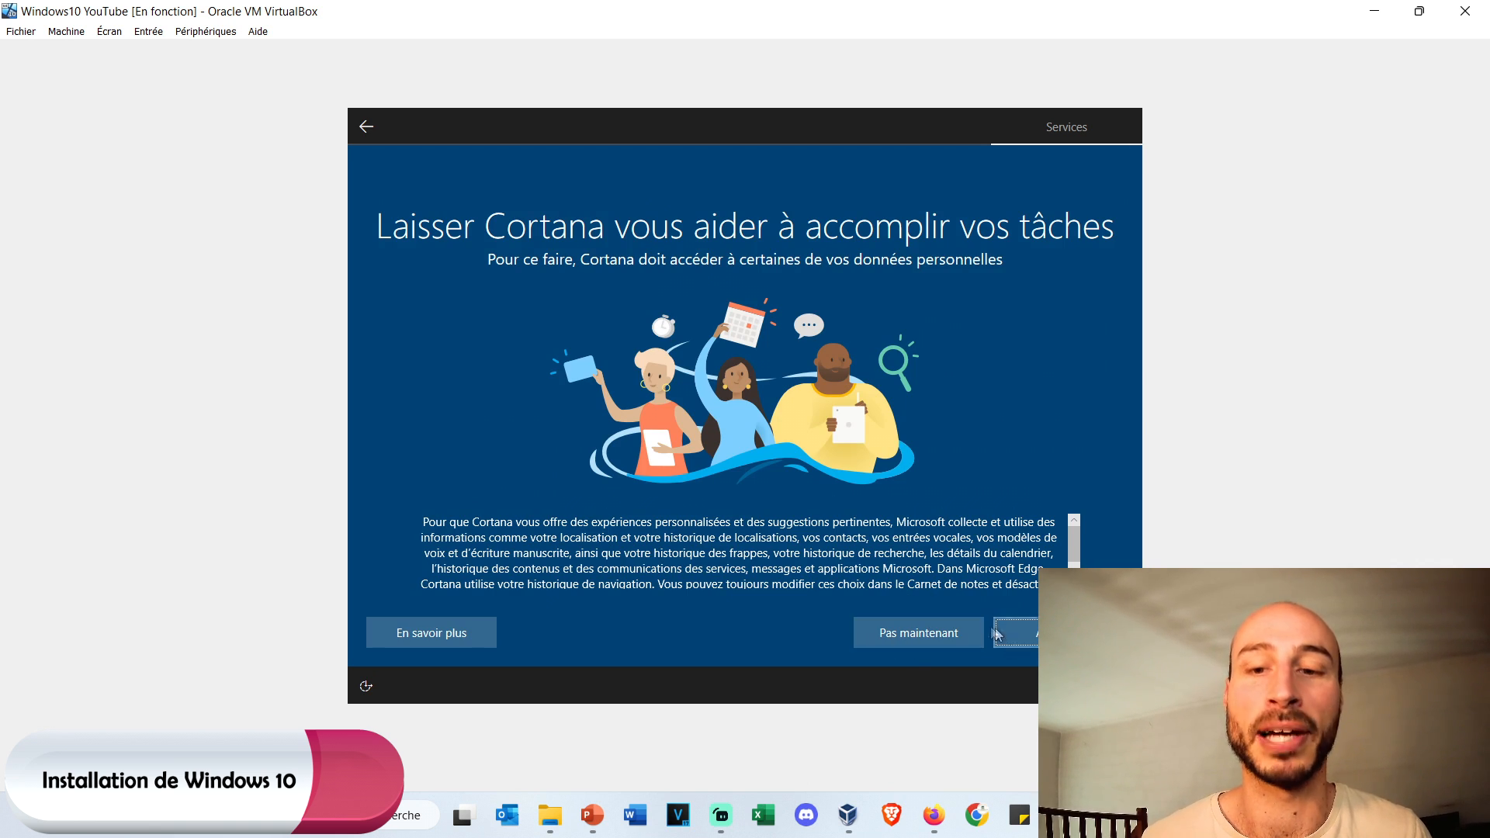
left_click(957, 640)
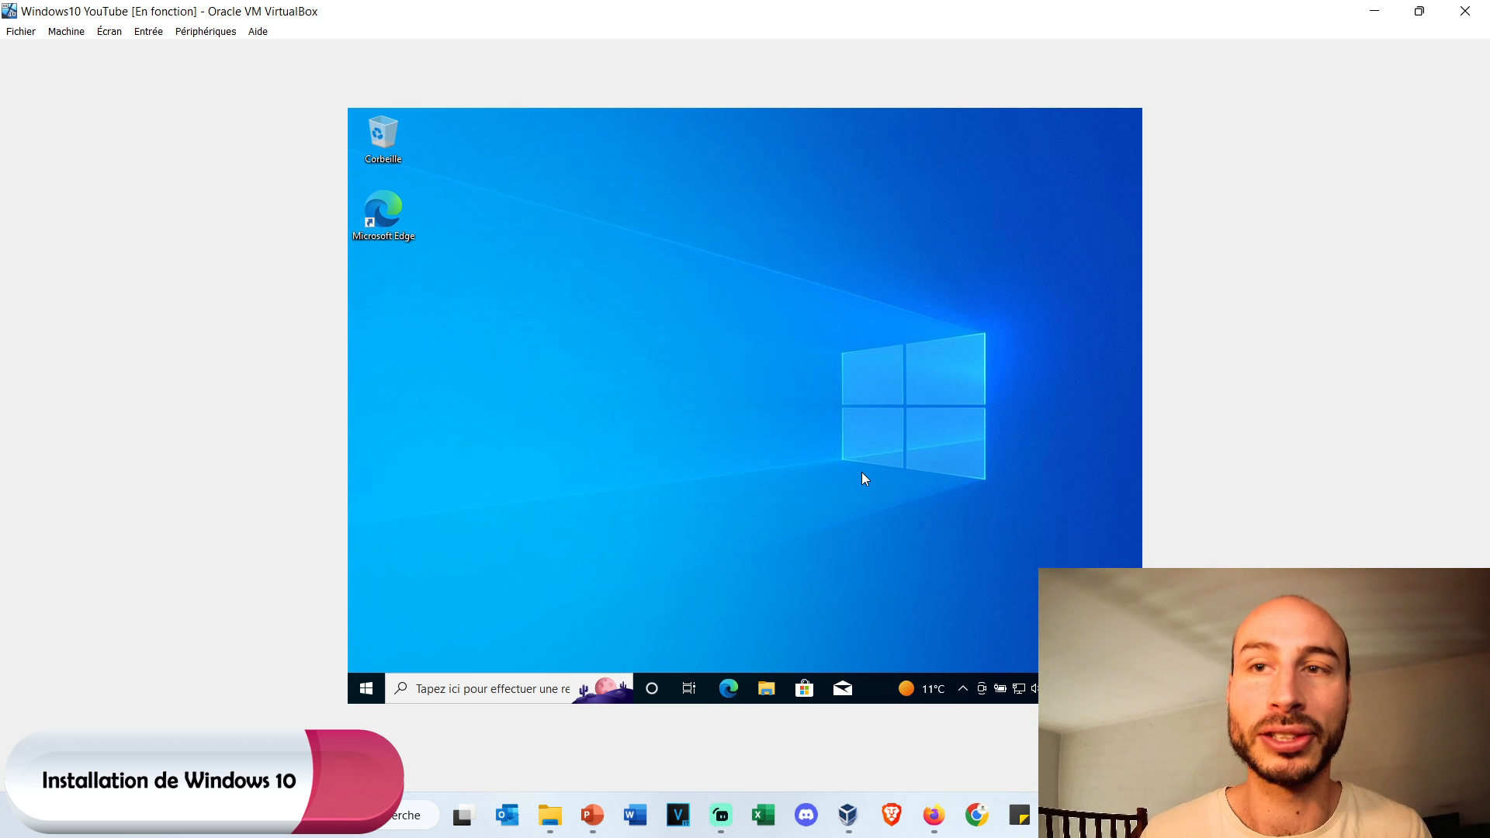
Insert the Guest Additions CD image into the running virtual machine, keeping its window maximized.
left_click(1418, 11)
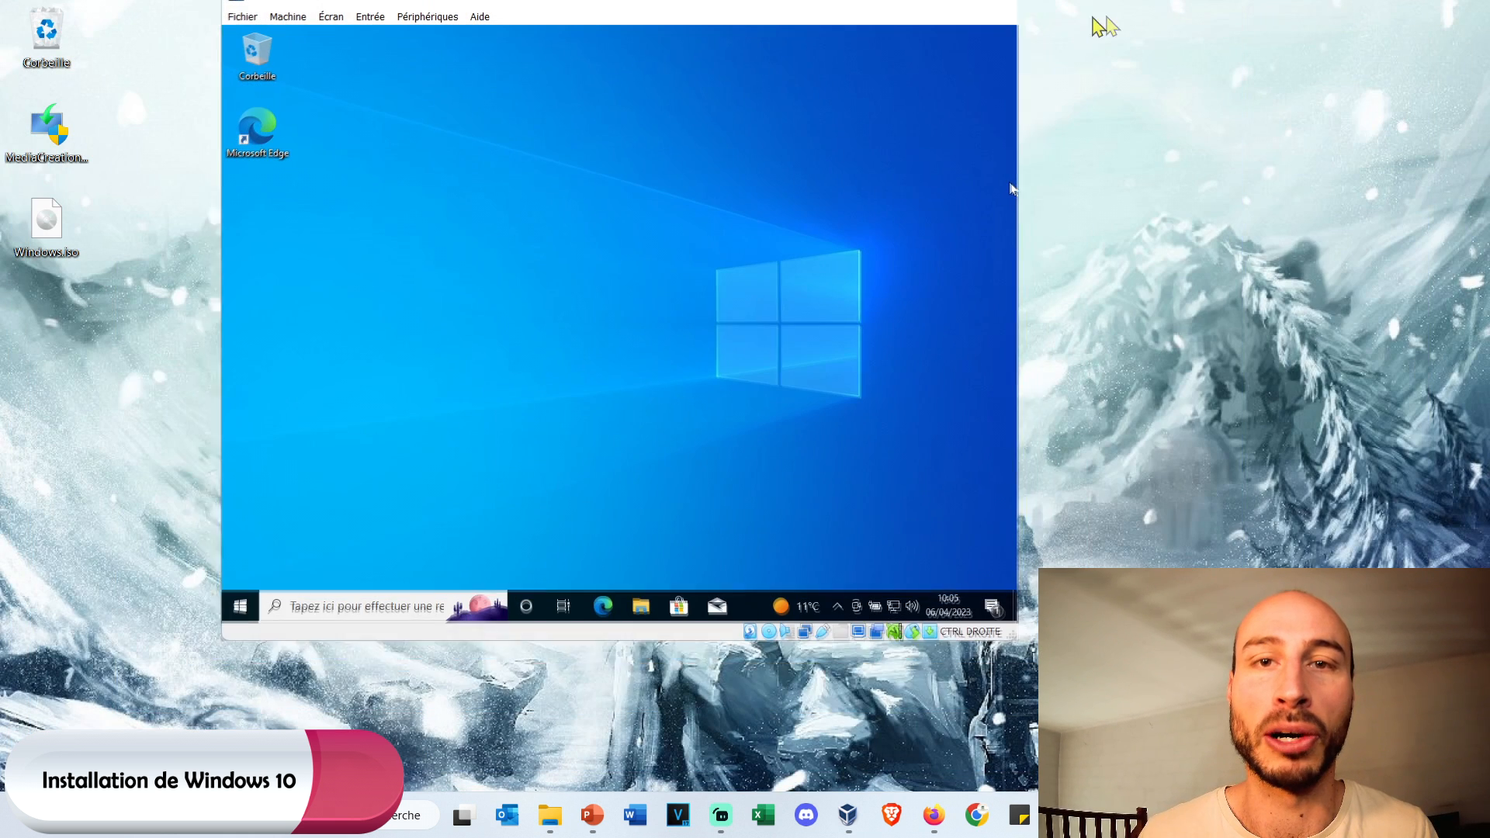
left_click(953, 41)
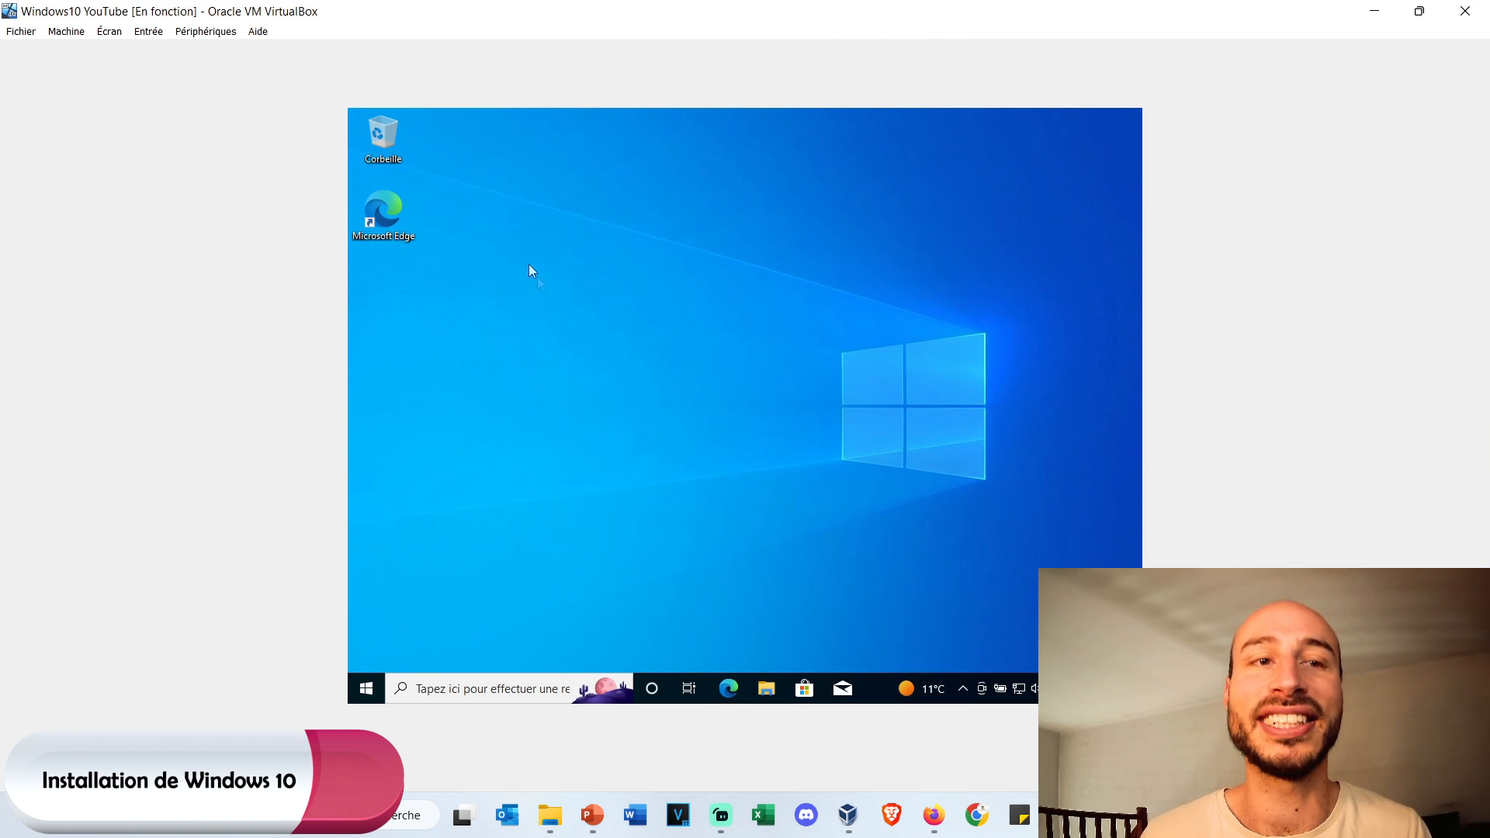
left_click(227, 31)
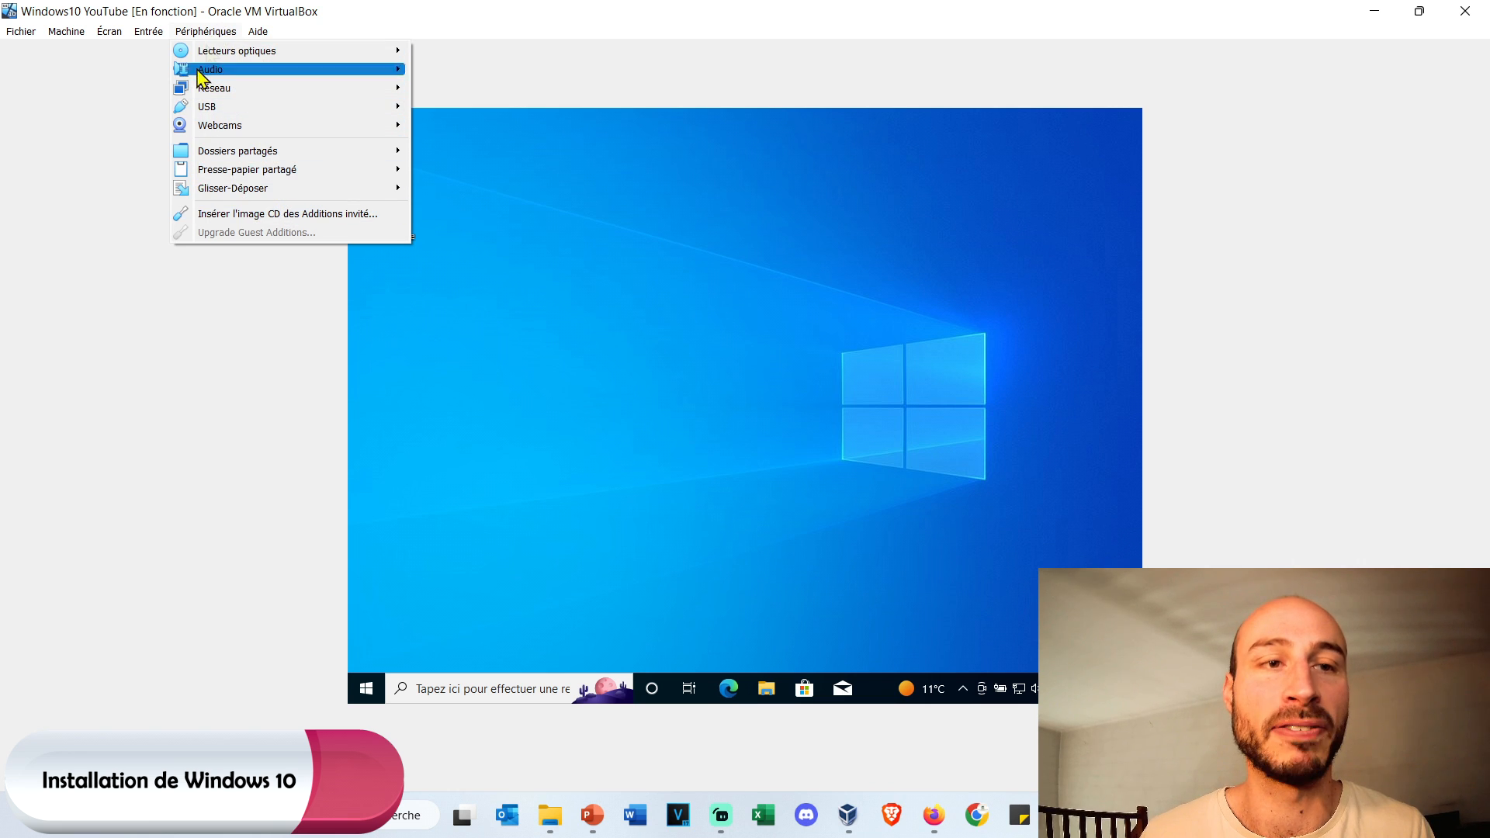
left_click(348, 217)
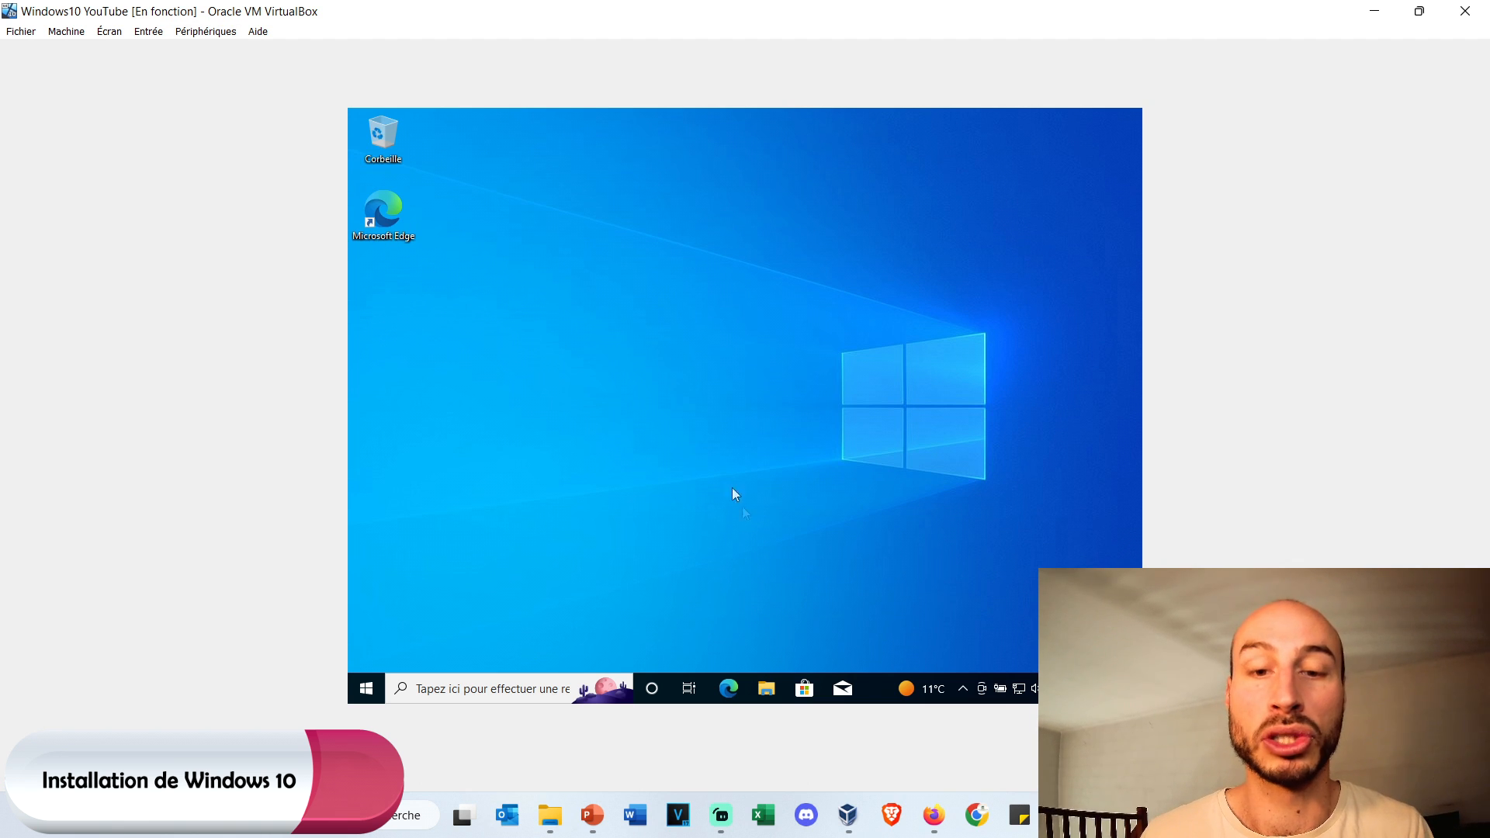
Open the VirtualBox Guest Additions CD drive (D:) in the guest's file explorer.
left_click(769, 688)
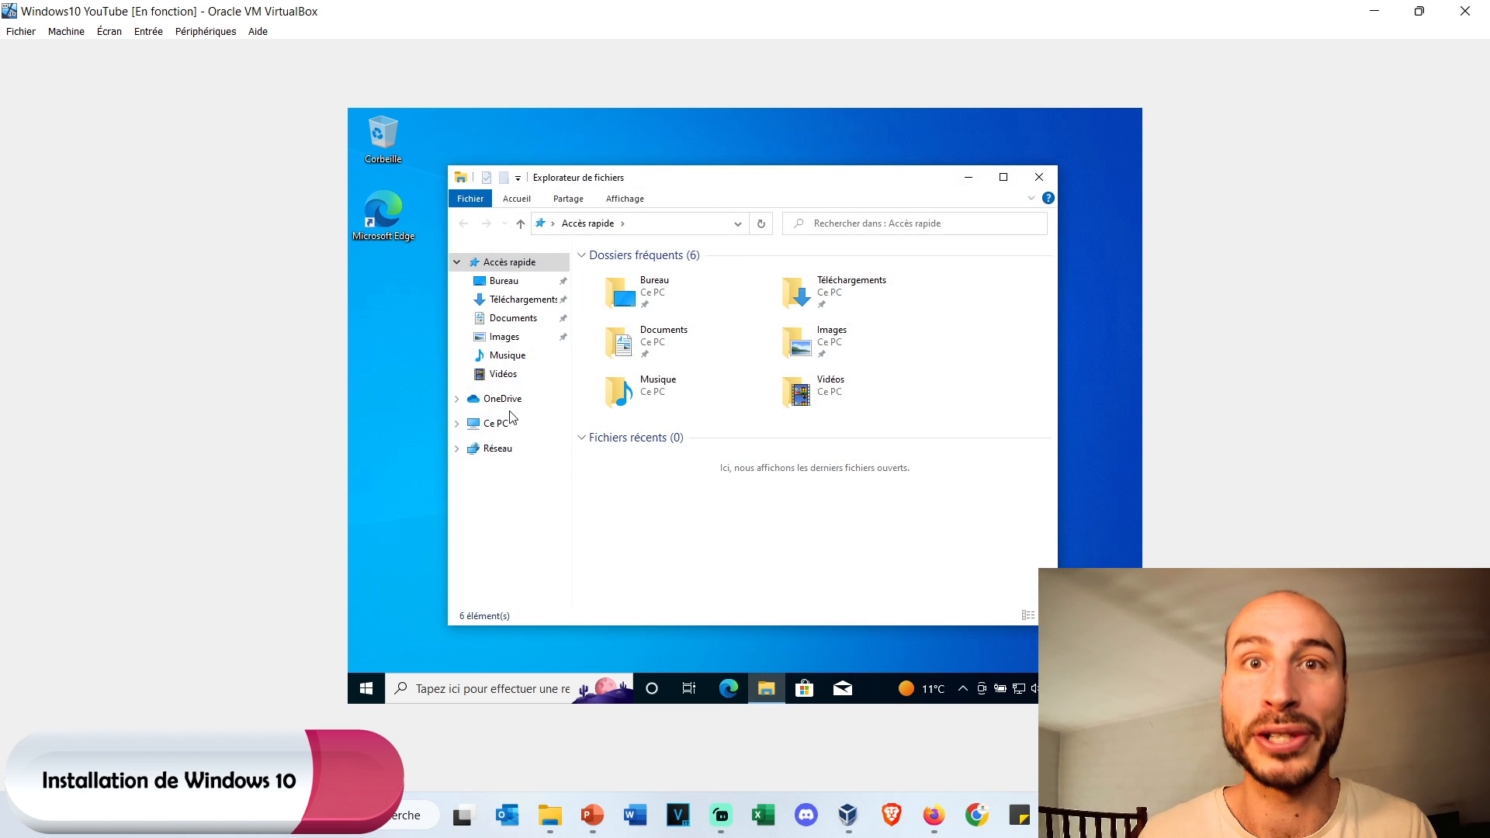
left_click(495, 423)
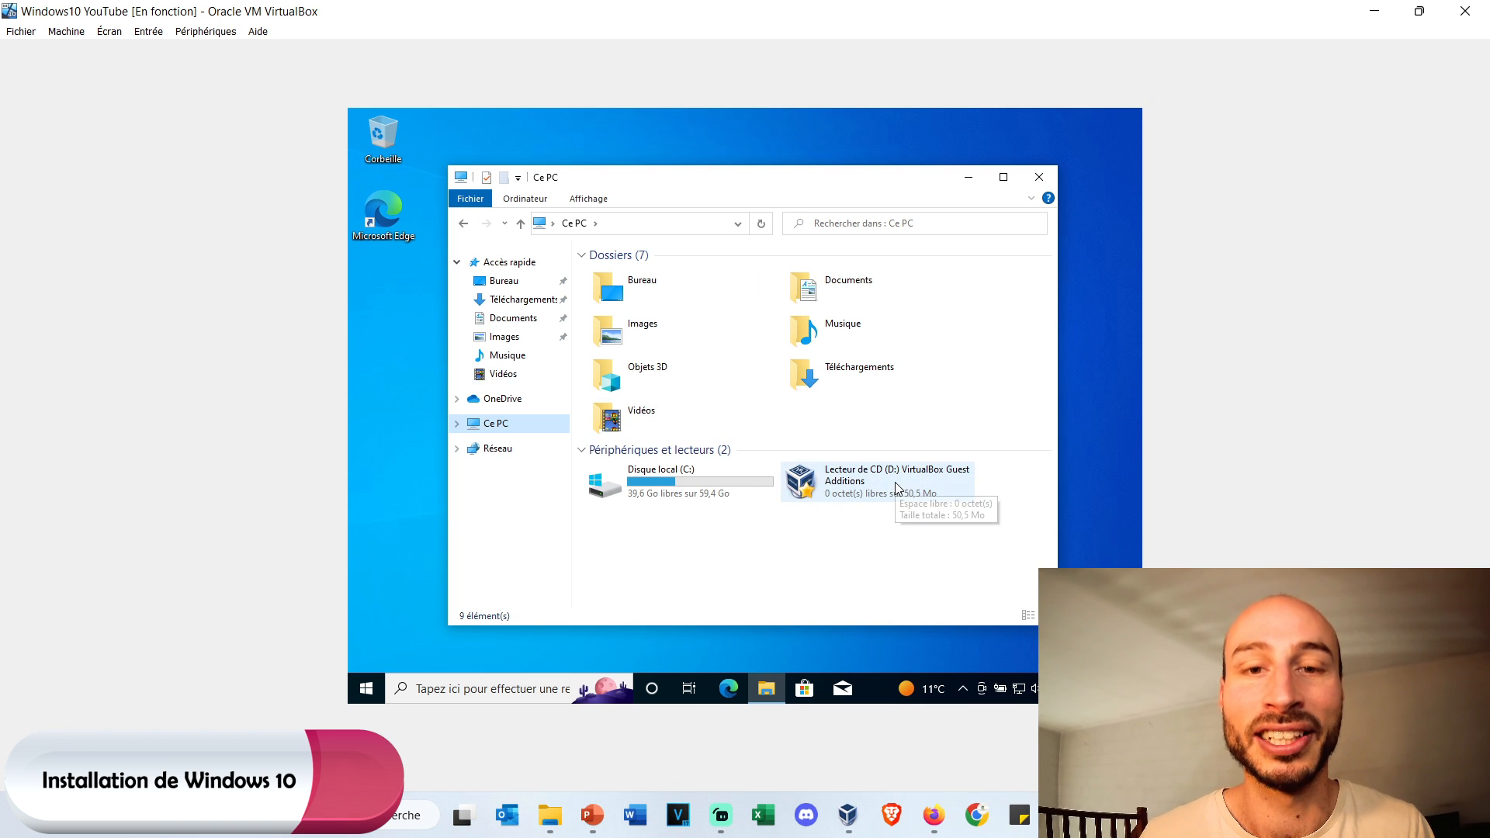
double_click(846, 480)
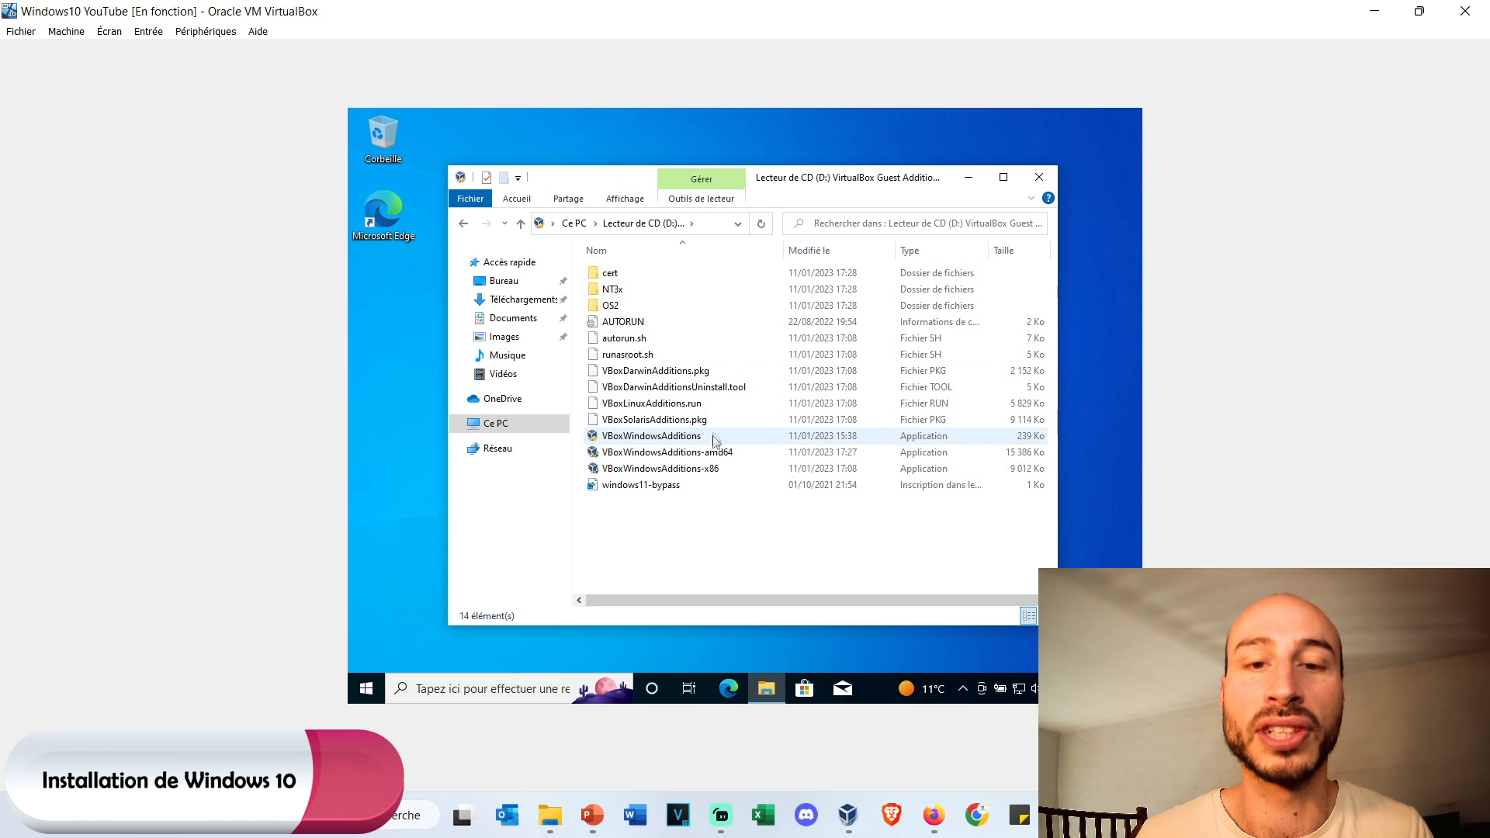
Run VBoxWindowsAdditions from the CD and allow it to make changes to the device.
left_click(712, 438)
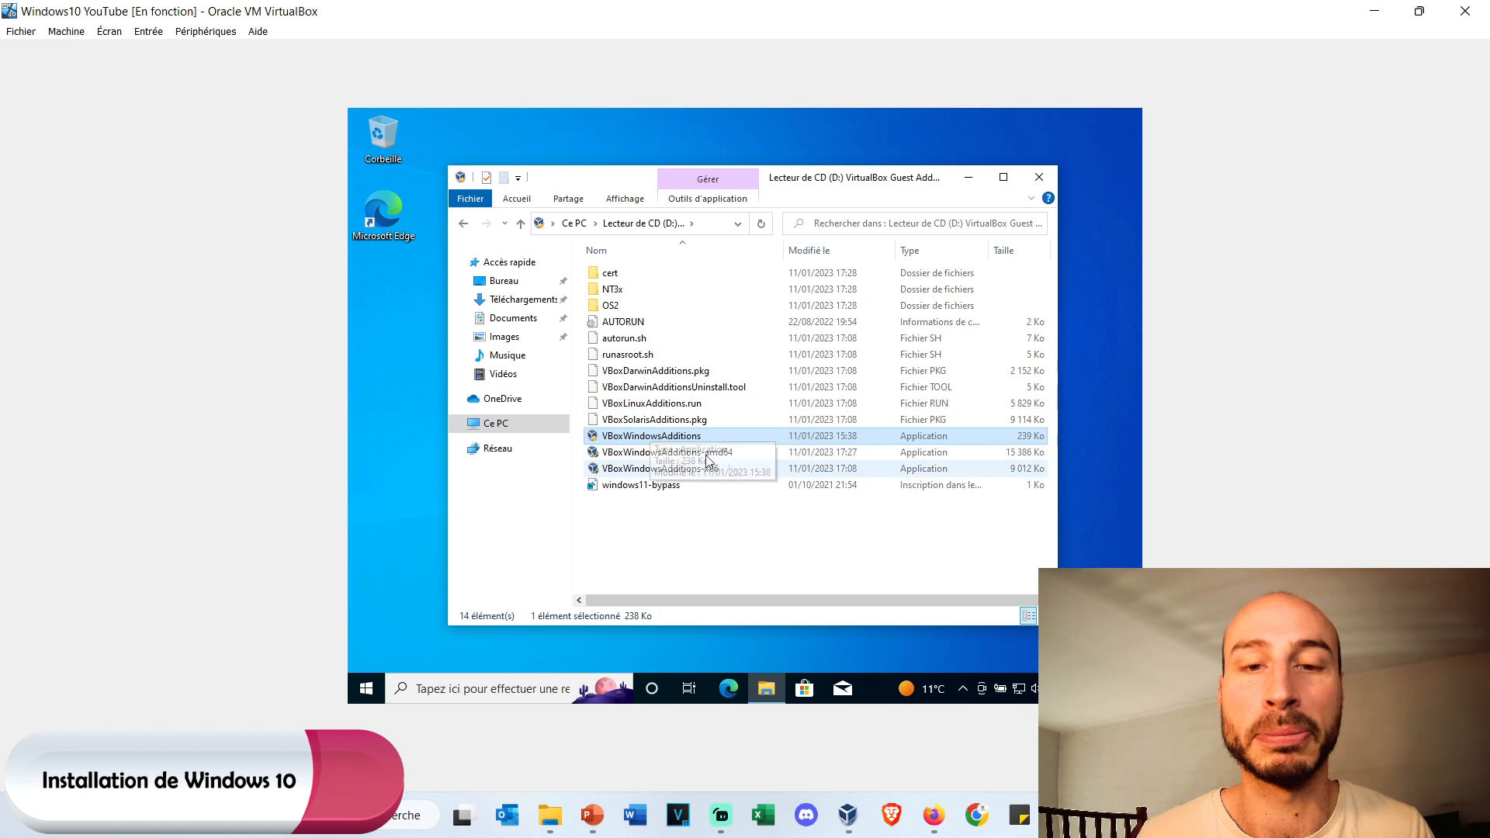
double_click(673, 438)
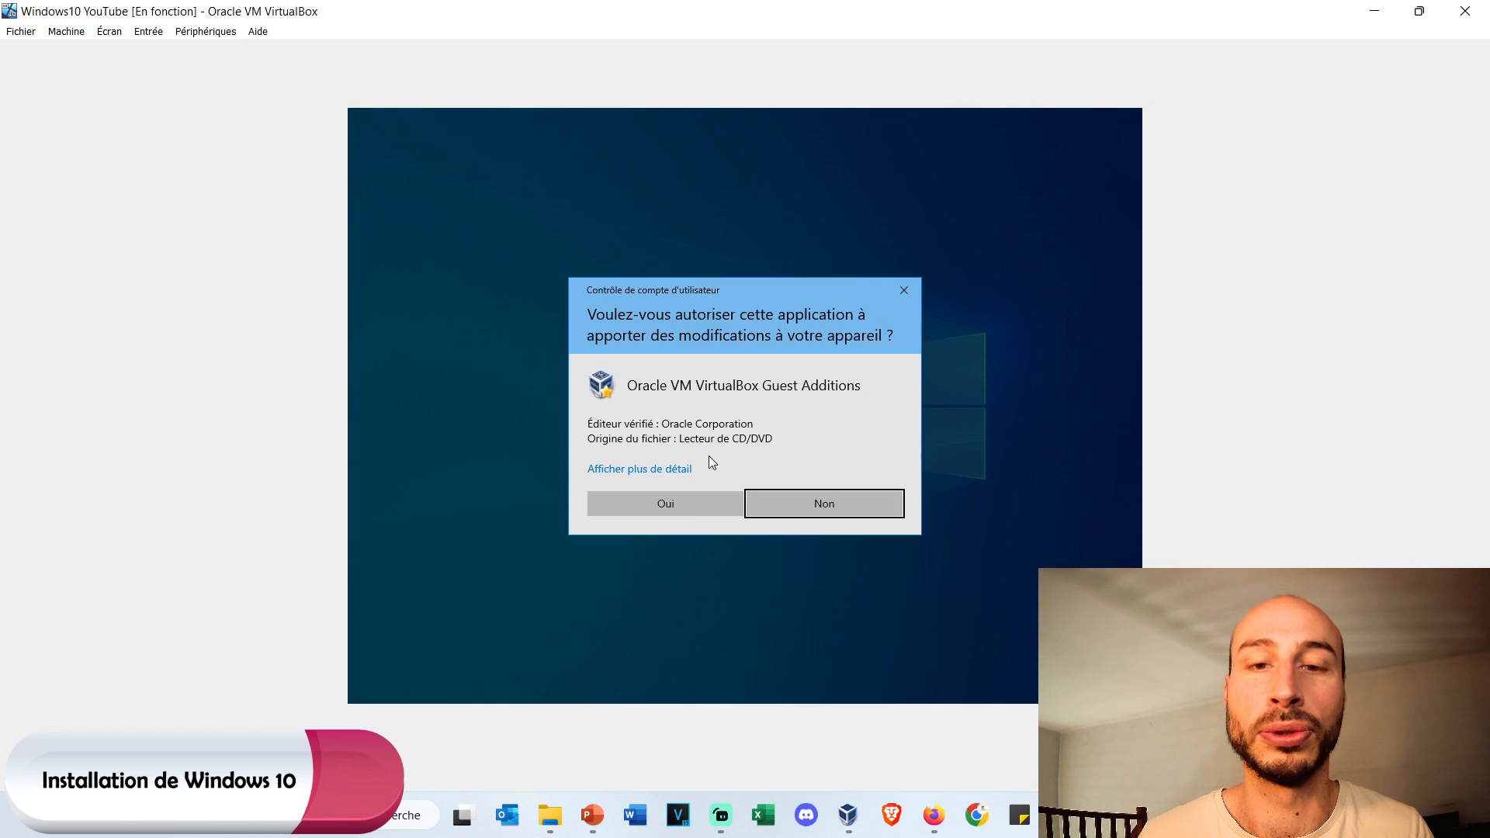
left_click(687, 509)
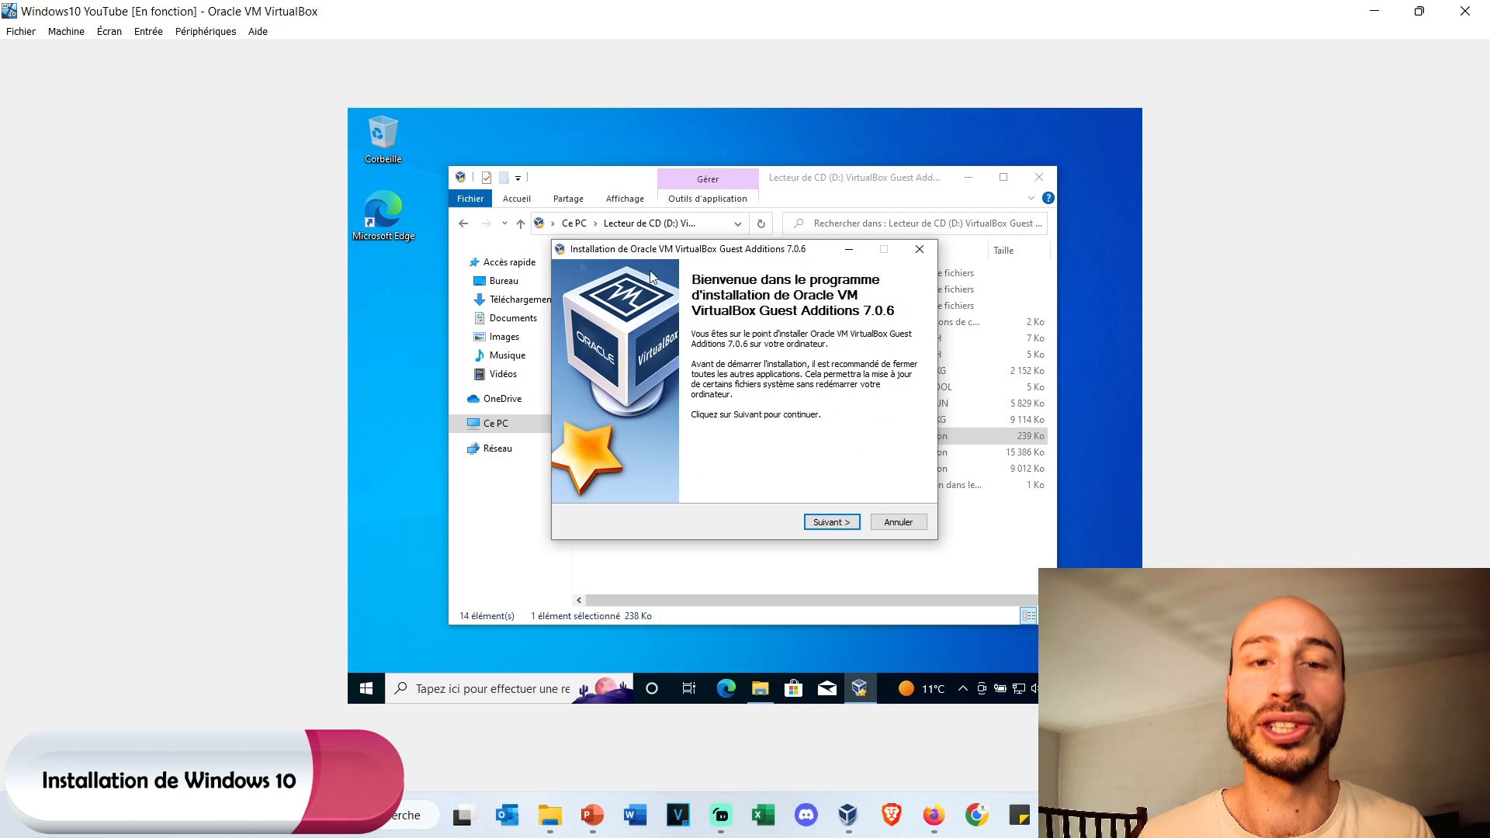
Install VirtualBox Guest Additions 7.0.6 with the default components and close the installer without restarting.
left_click(829, 526)
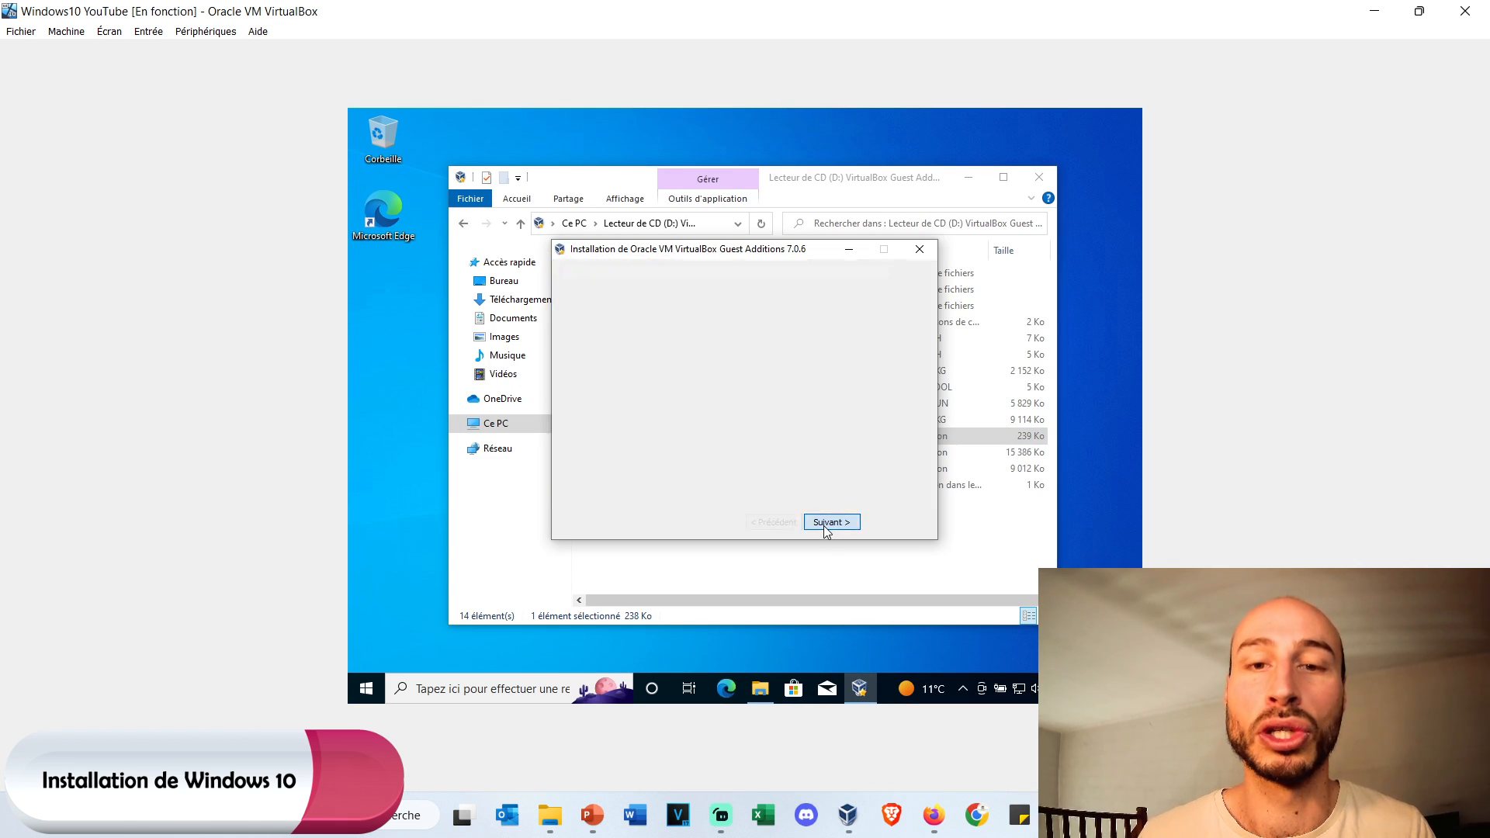
left_click(821, 520)
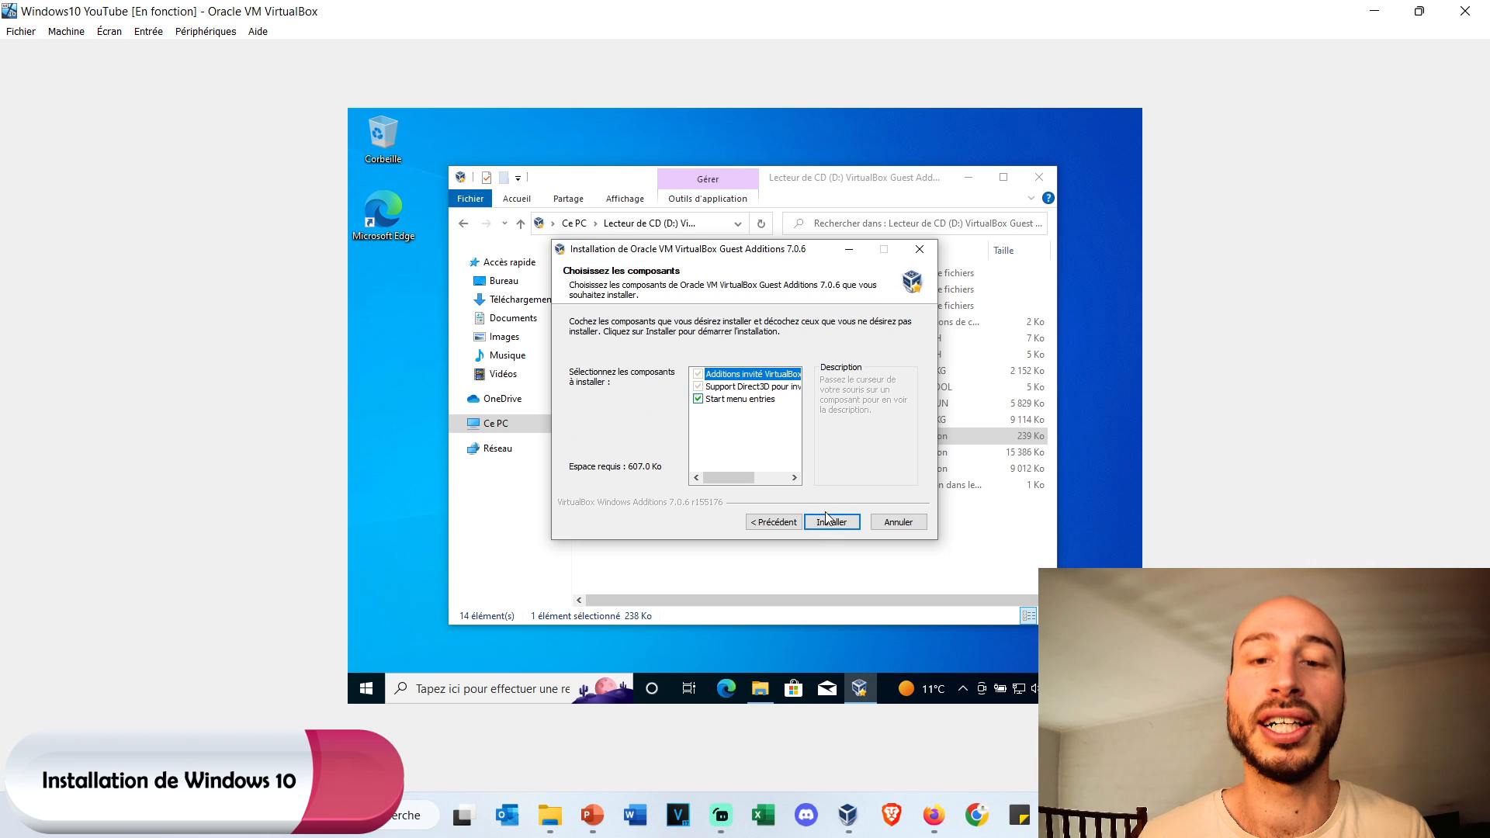
left_click(827, 520)
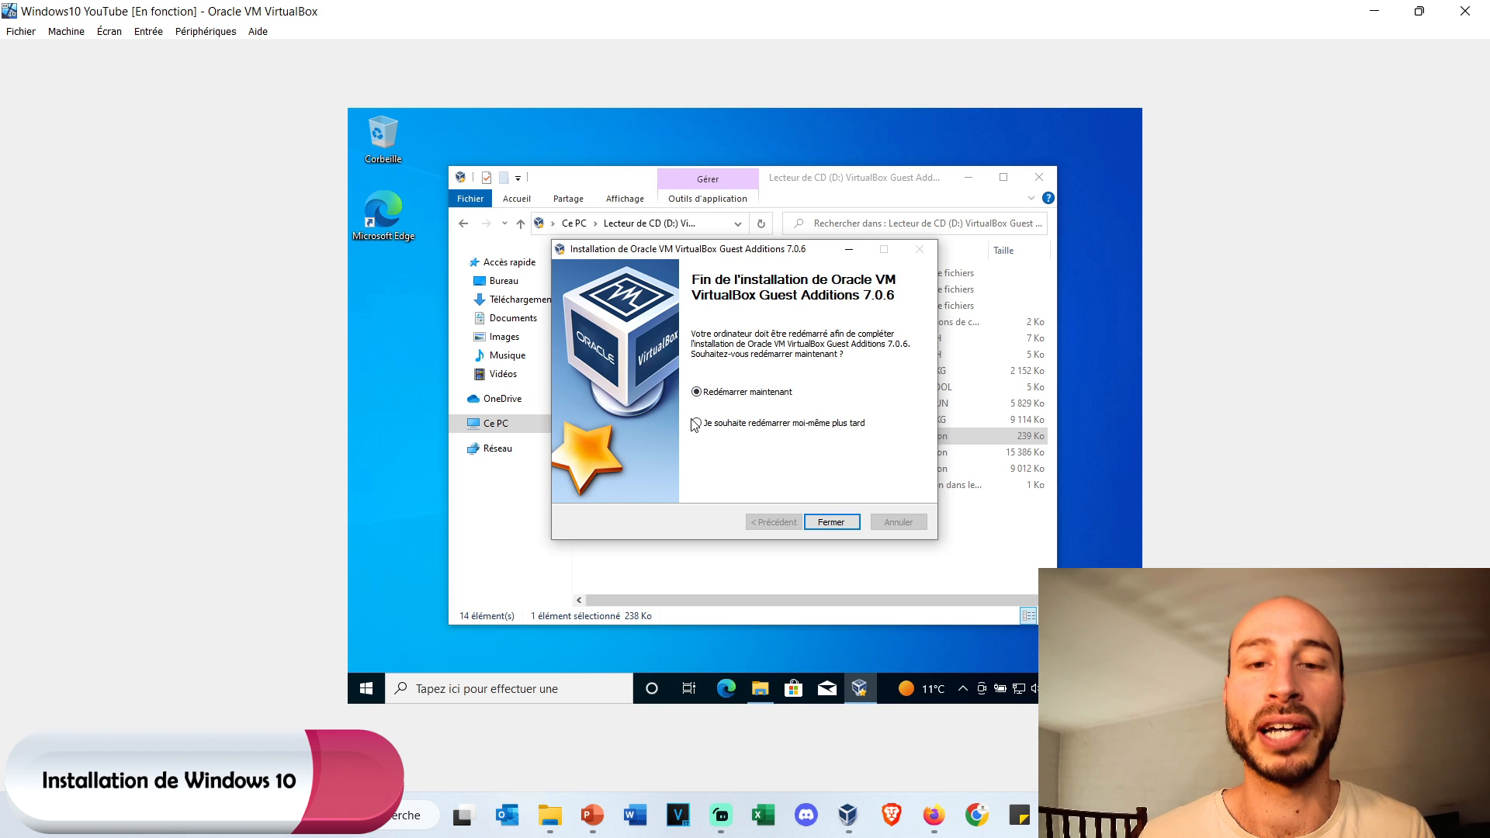
left_click(829, 521)
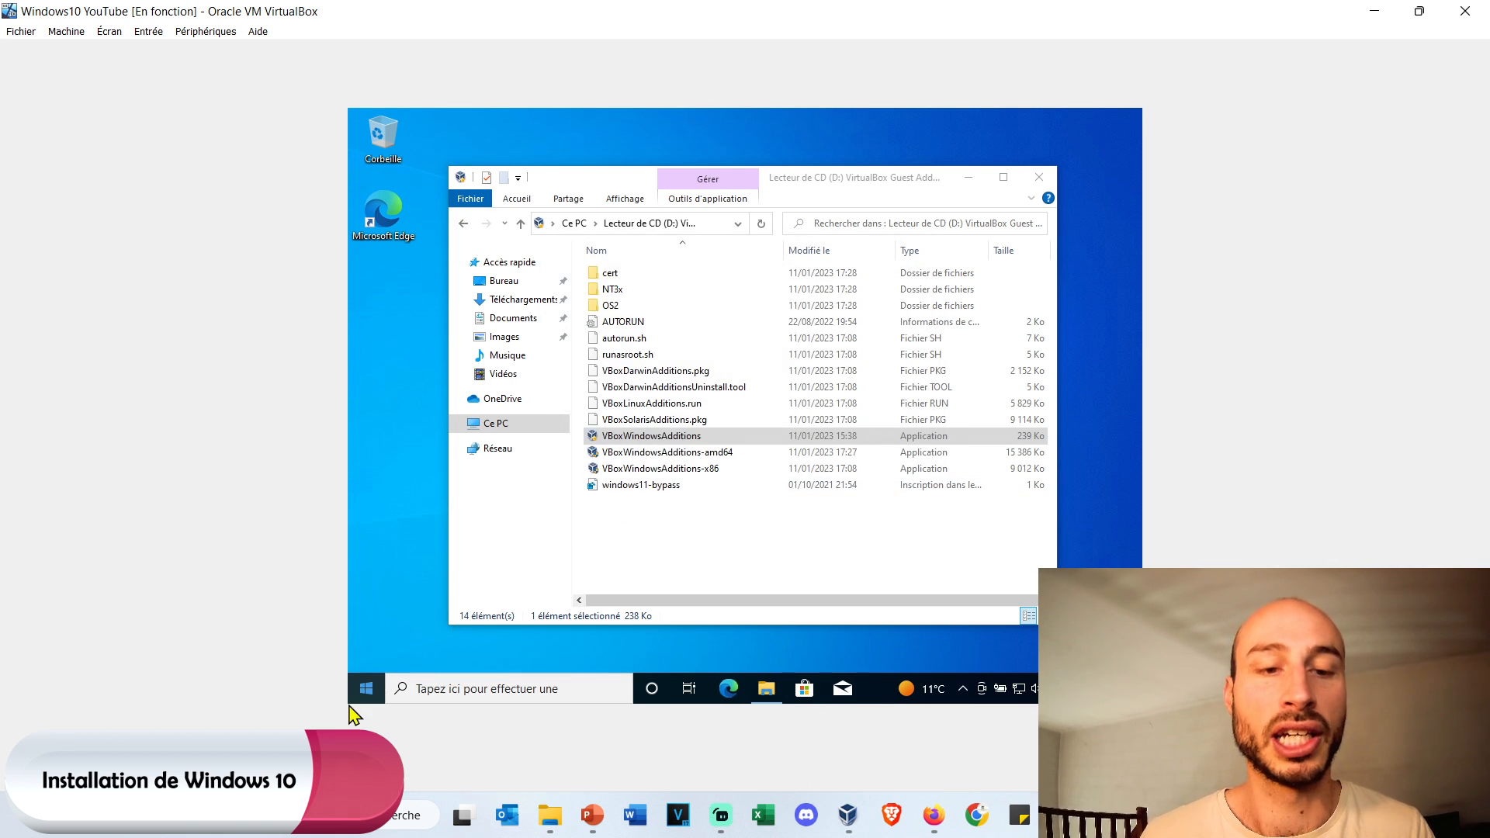
Show the guest Windows power options for shutting down or restarting.
left_click(371, 682)
left_click(366, 654)
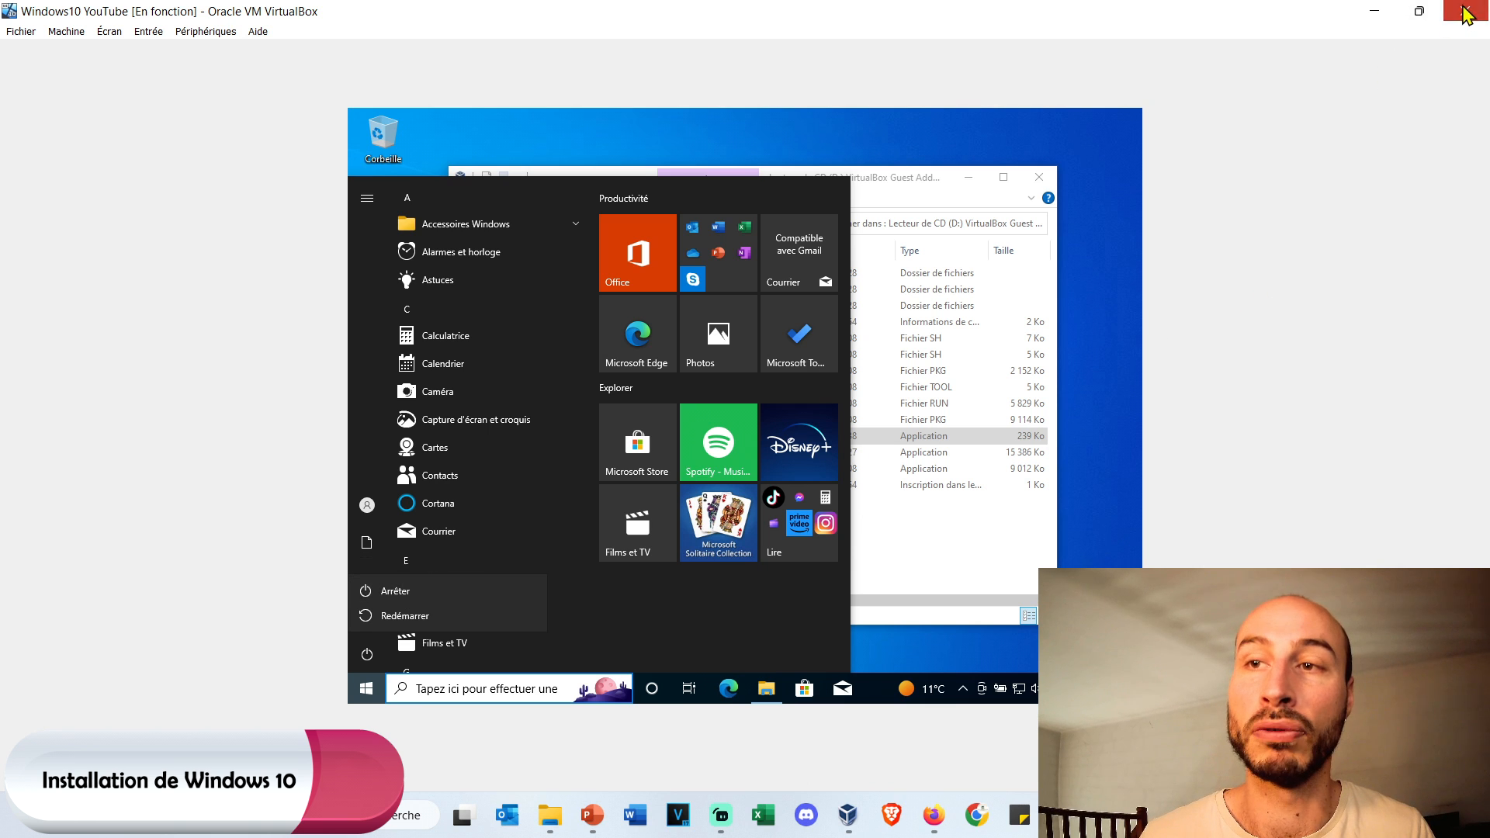
left_click(1466, 13)
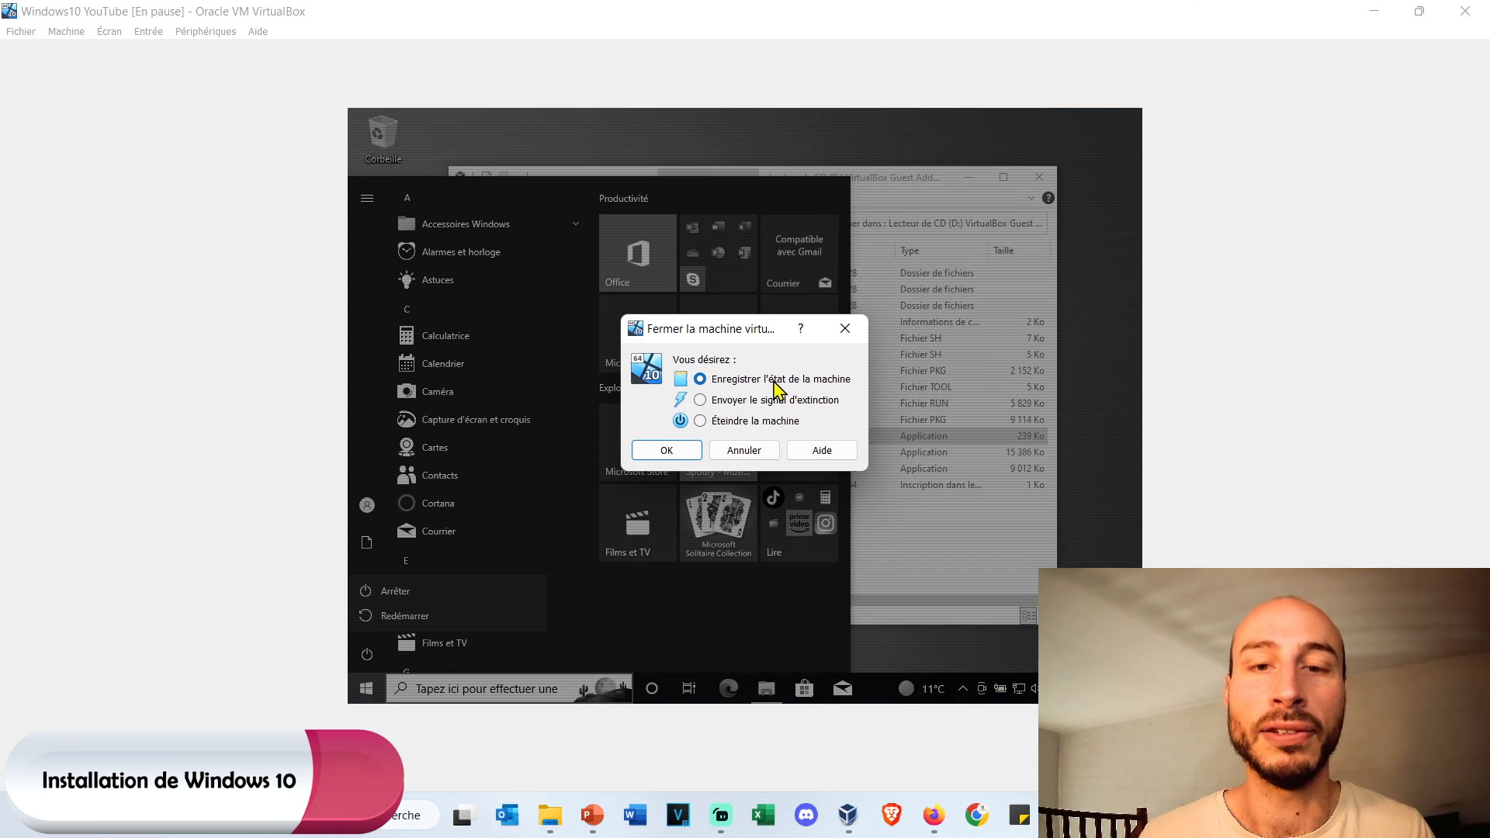
left_click(706, 422)
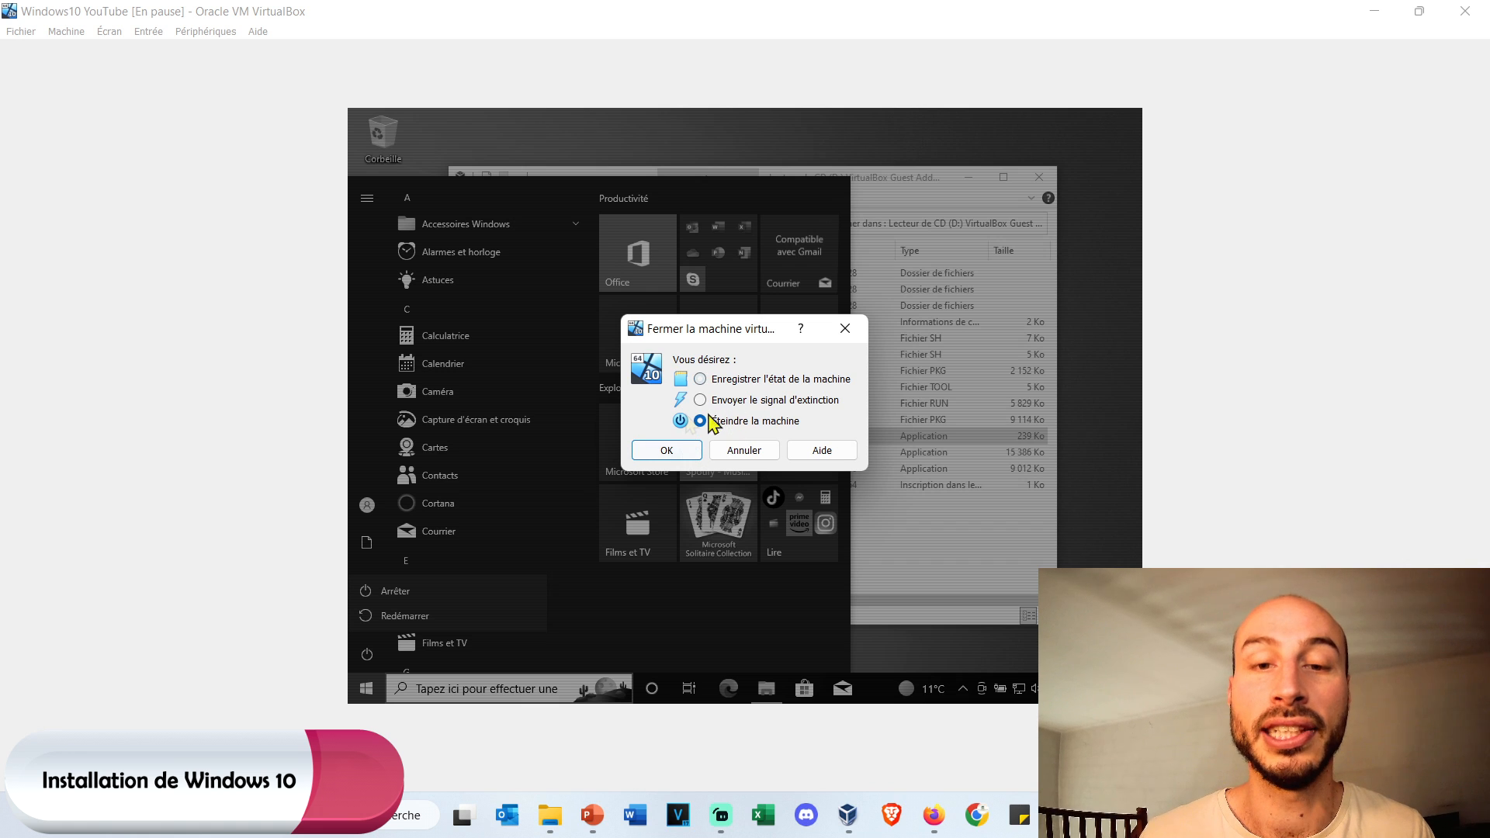
left_click(845, 328)
left_click(35, 33)
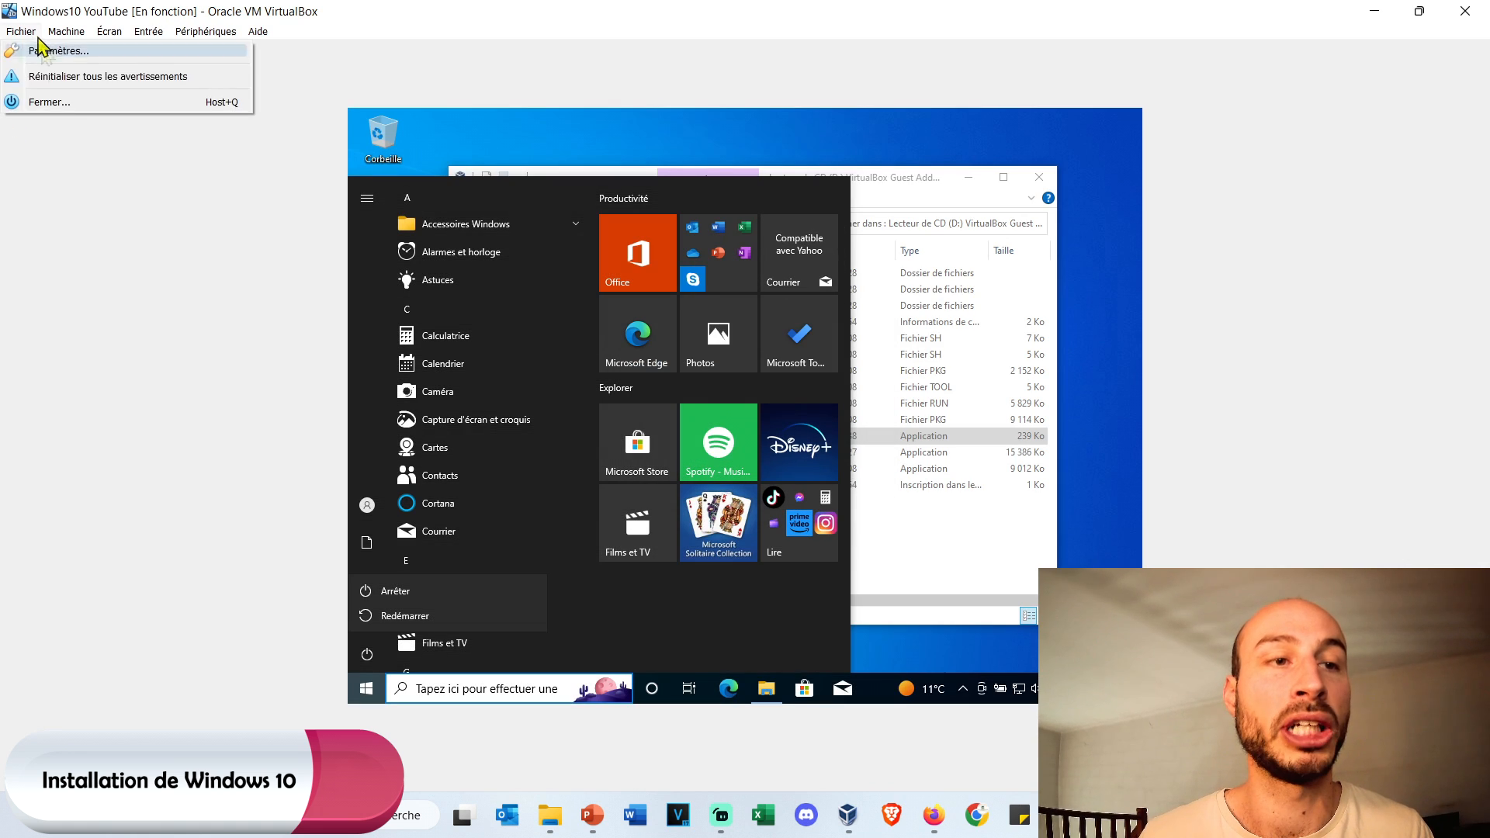
left_click(1231, 242)
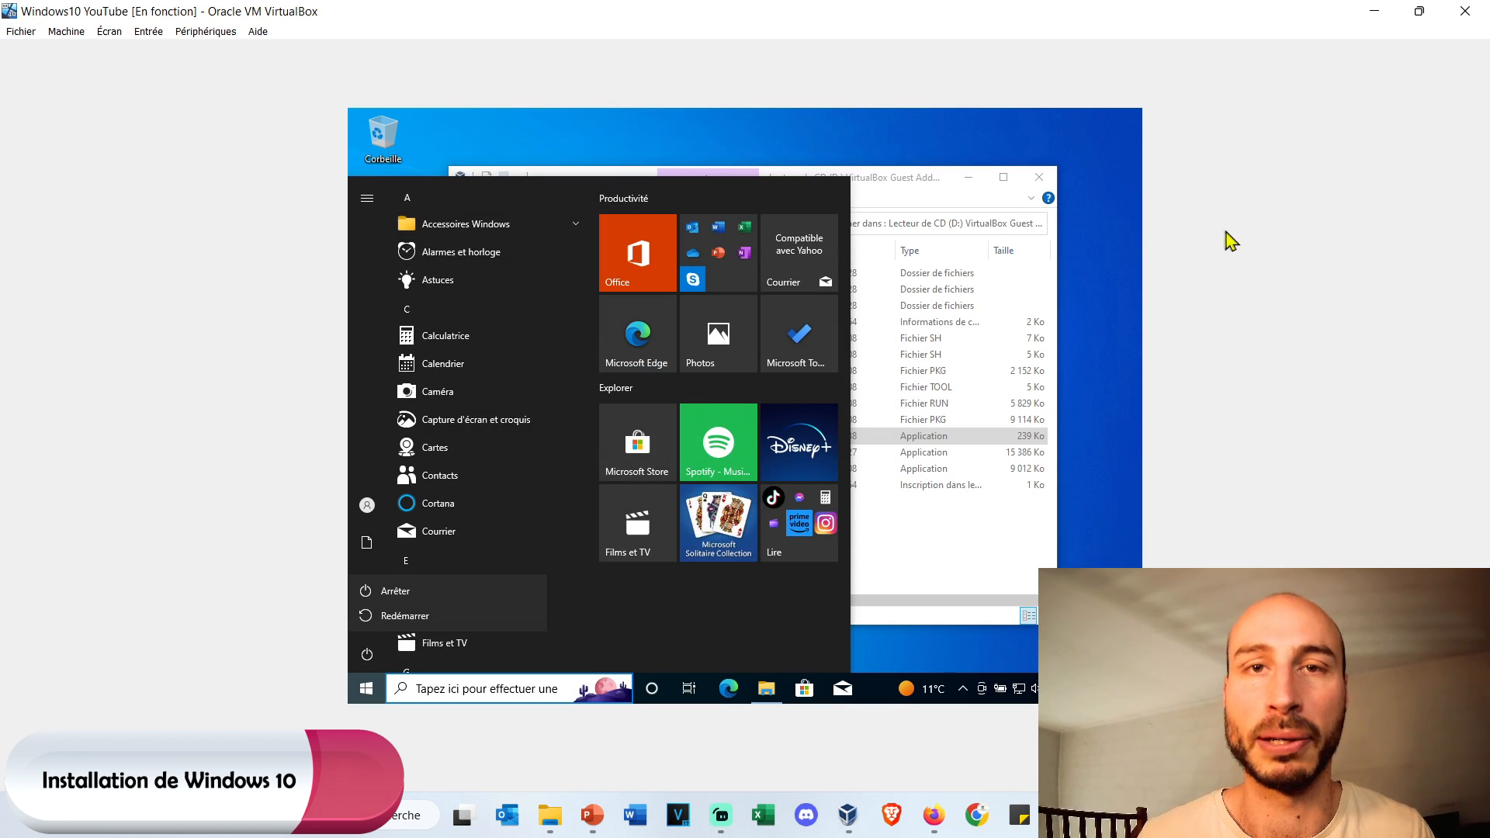
Shut down Windows from inside the guest and bring up the VirtualBox machine manager.
left_click(365, 661)
left_click(366, 660)
left_click(423, 599)
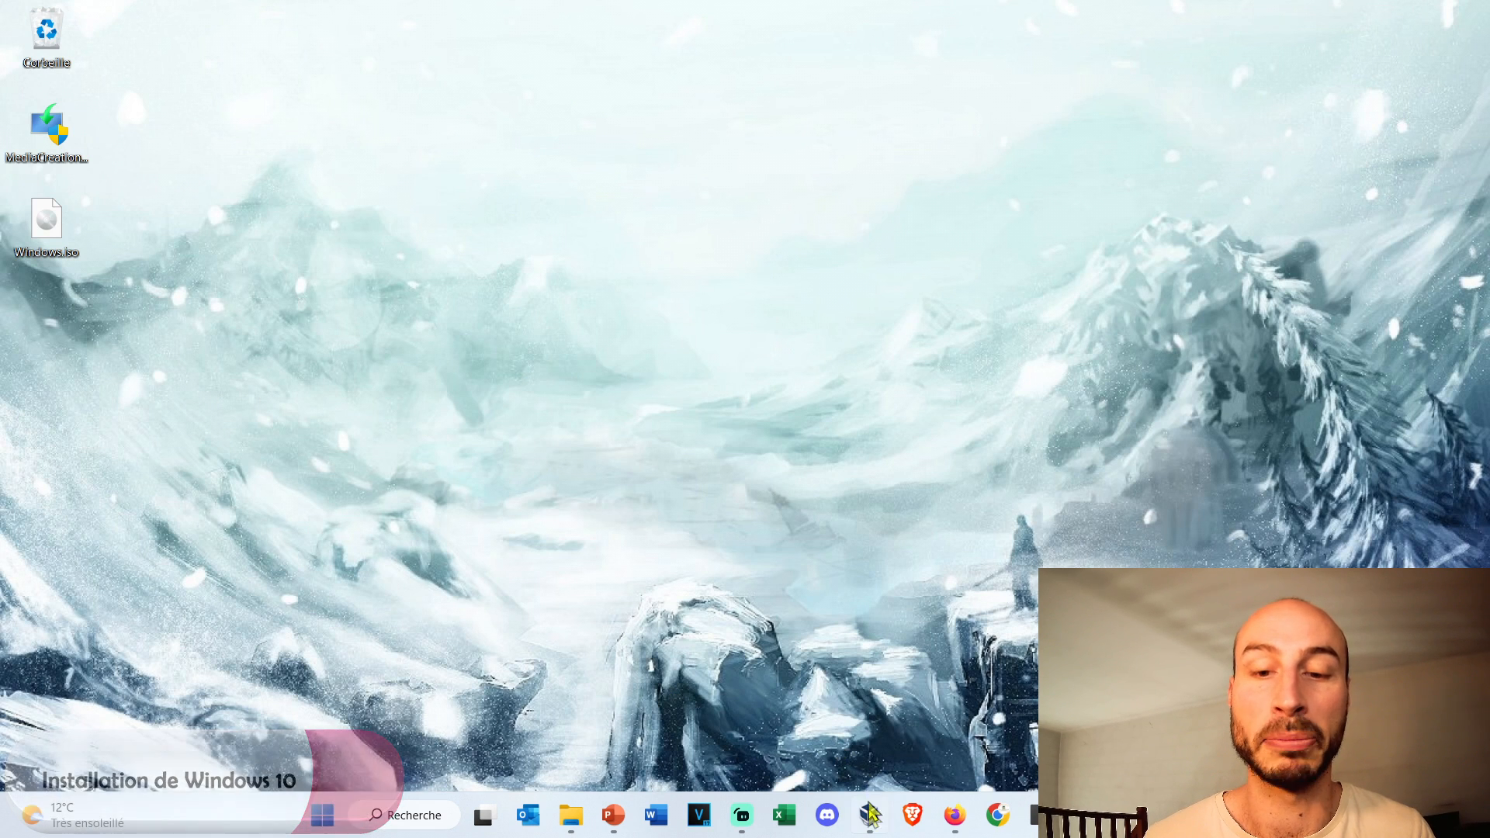
left_click(869, 813)
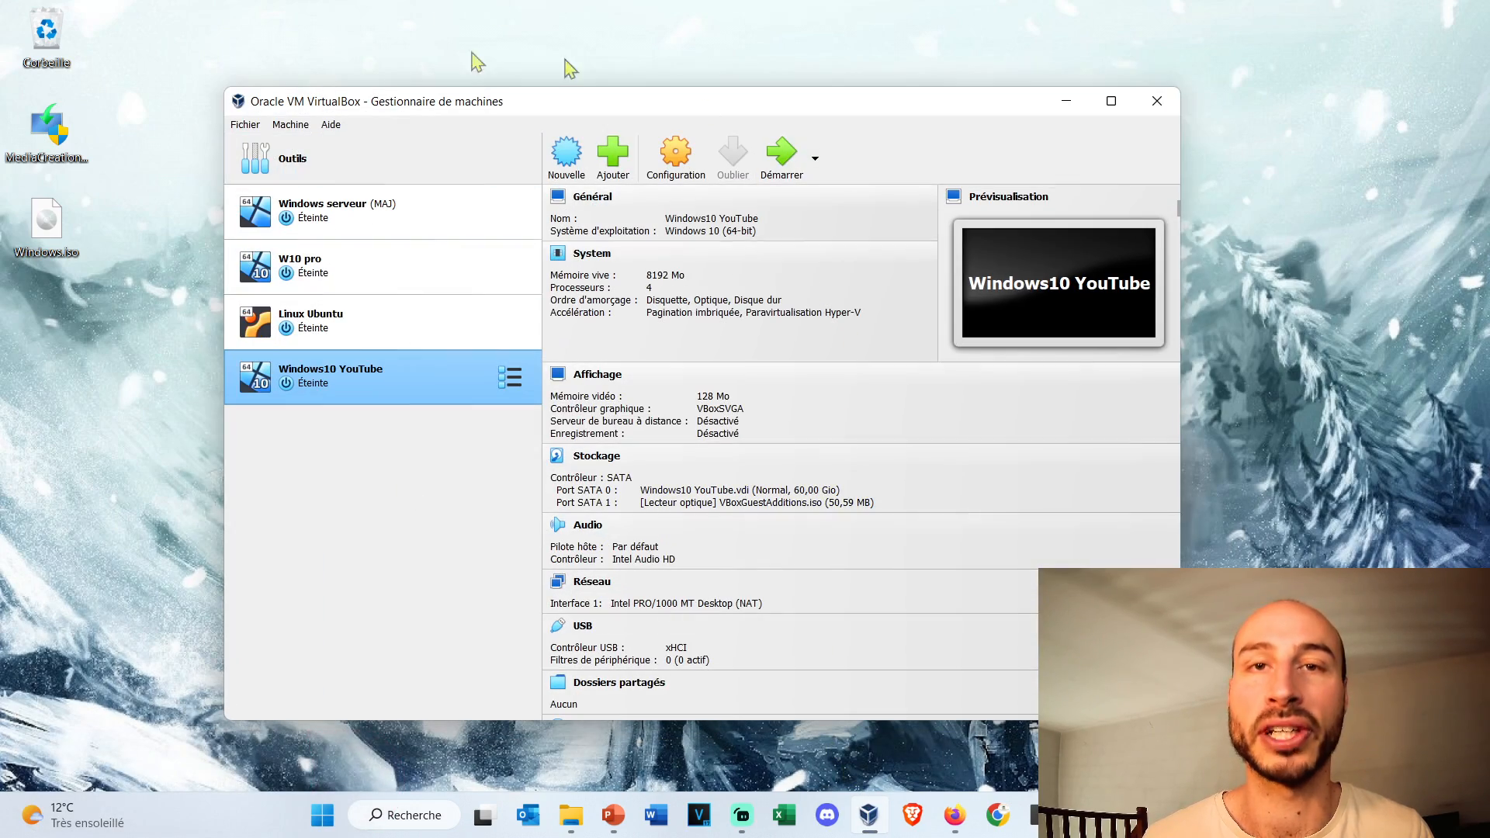
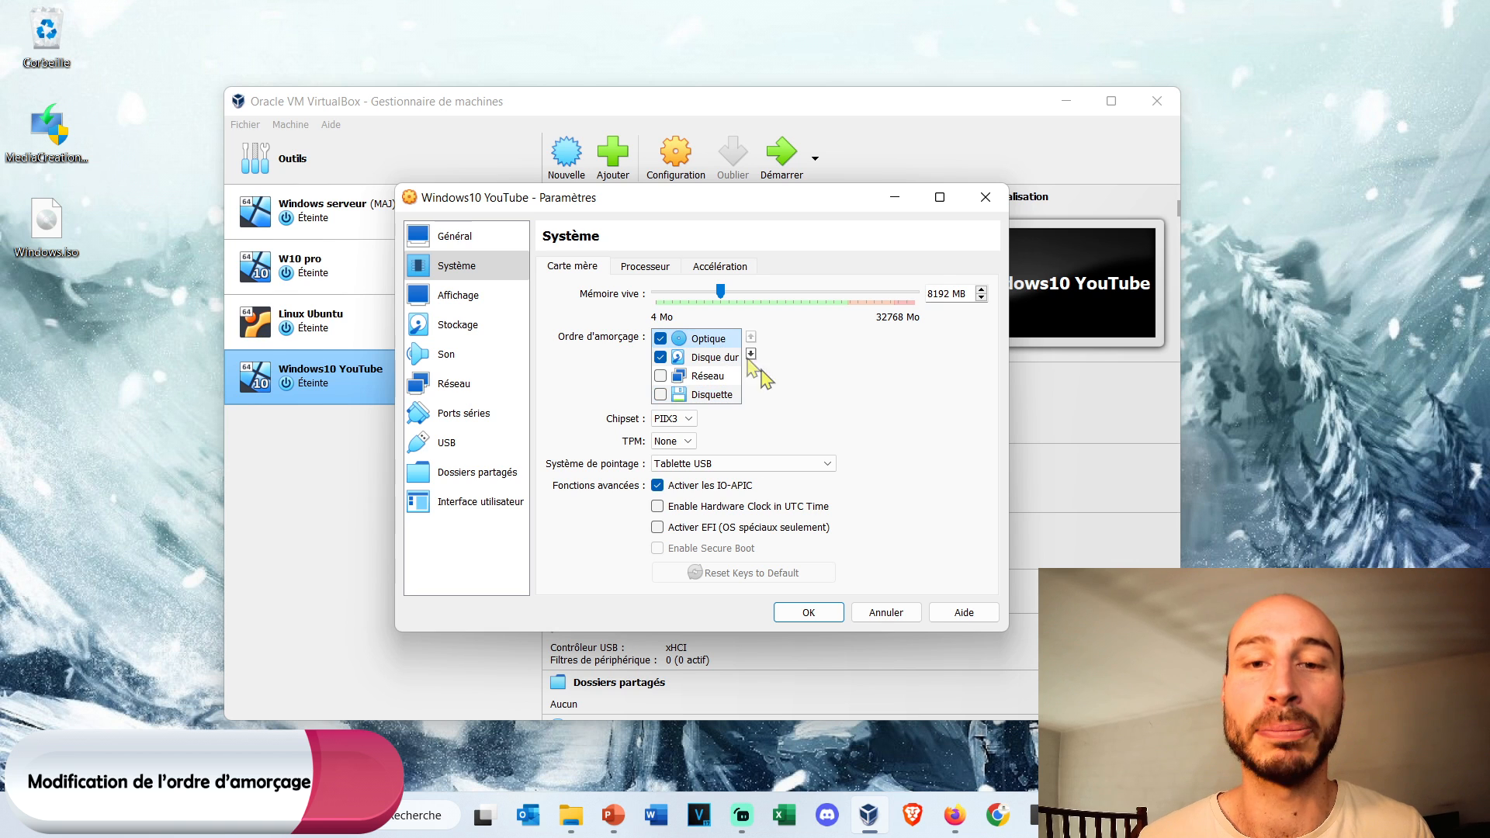
Place Disque dur ahead of Optique in the Windows10 YouTube machine's boot order and accept the settings.
left_click(751, 354)
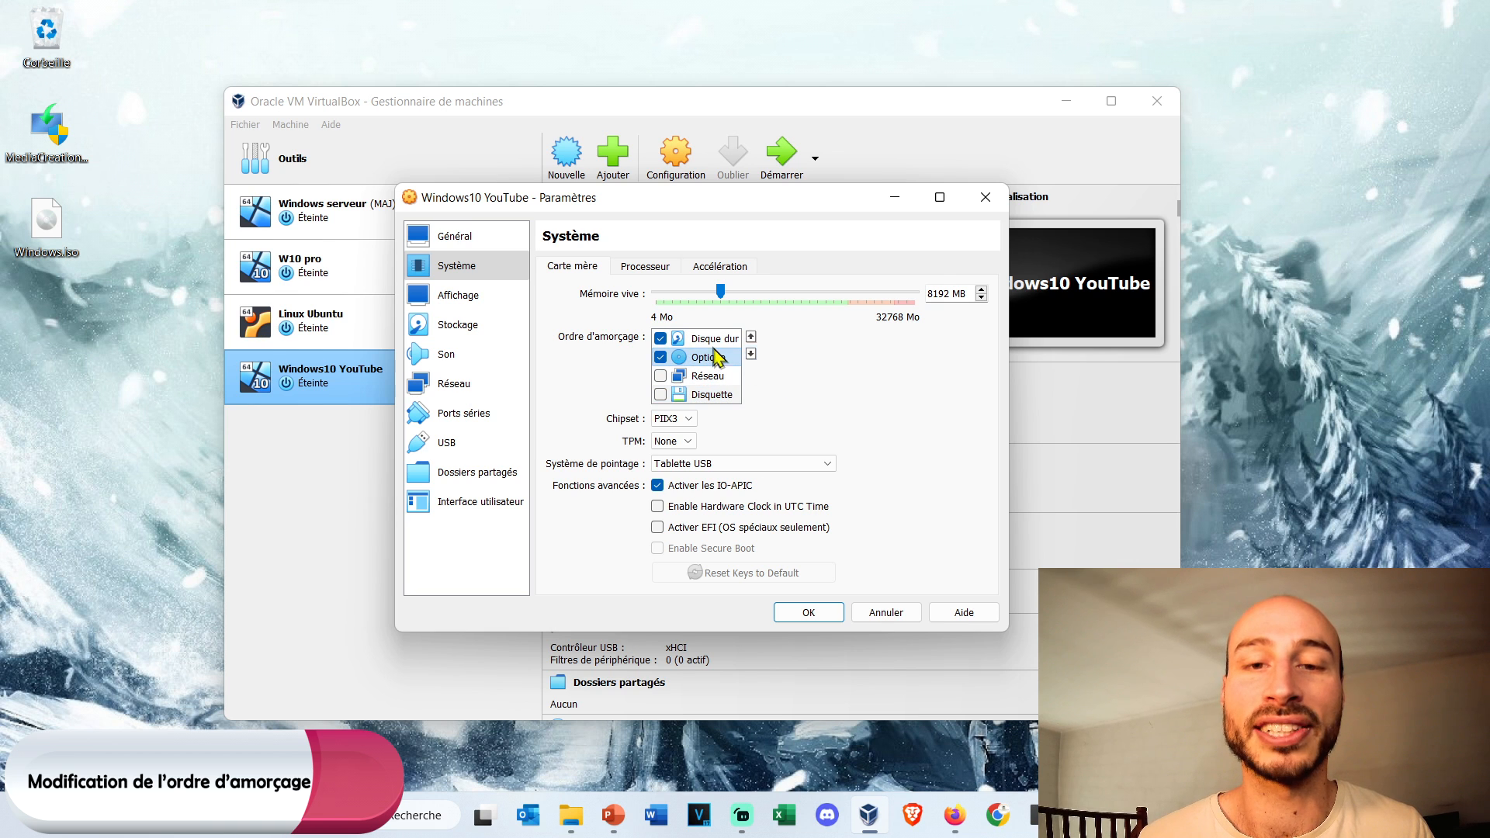
left_click(715, 339)
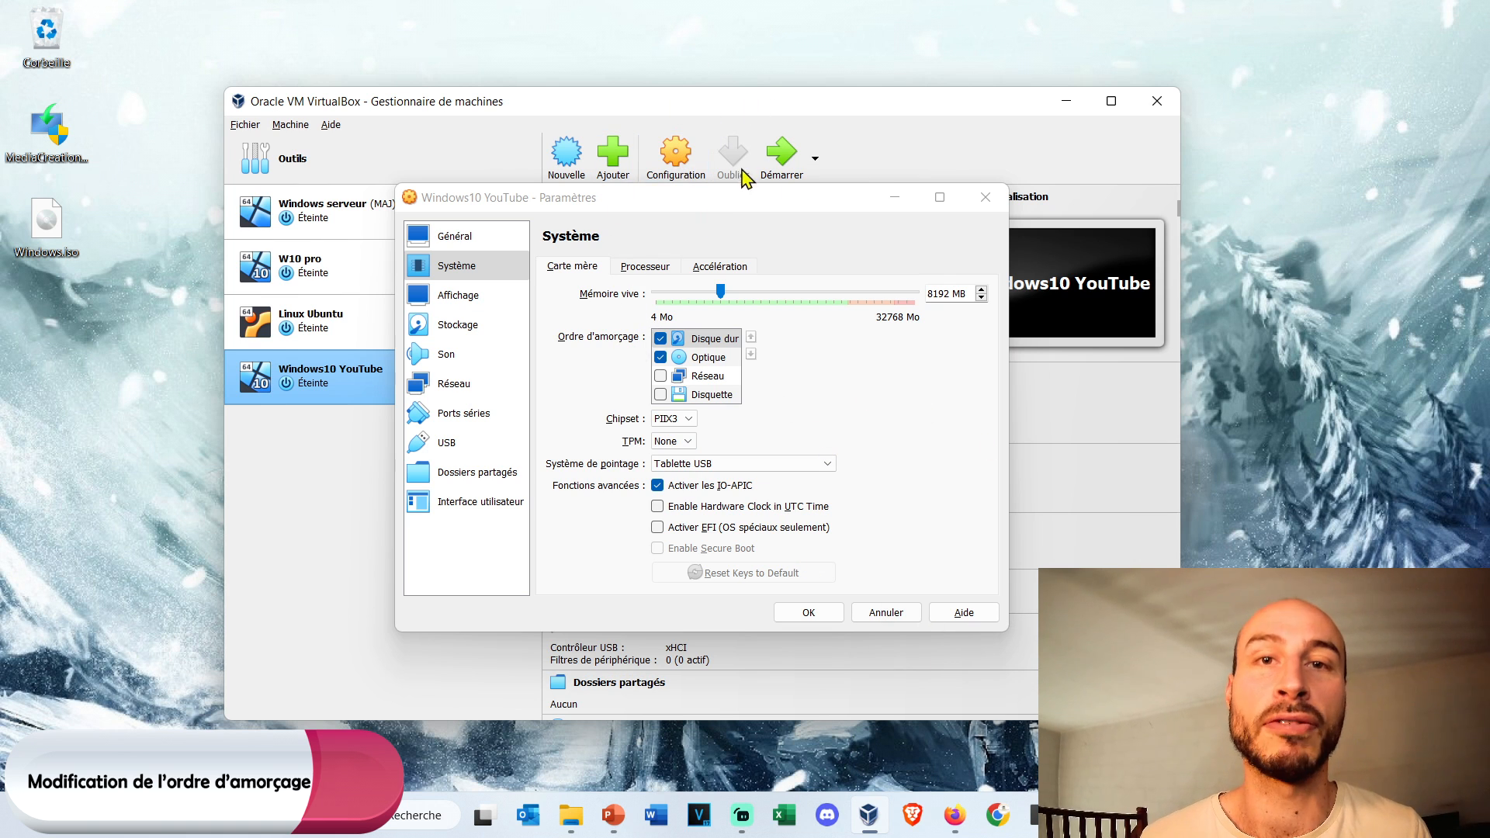
left_click(799, 612)
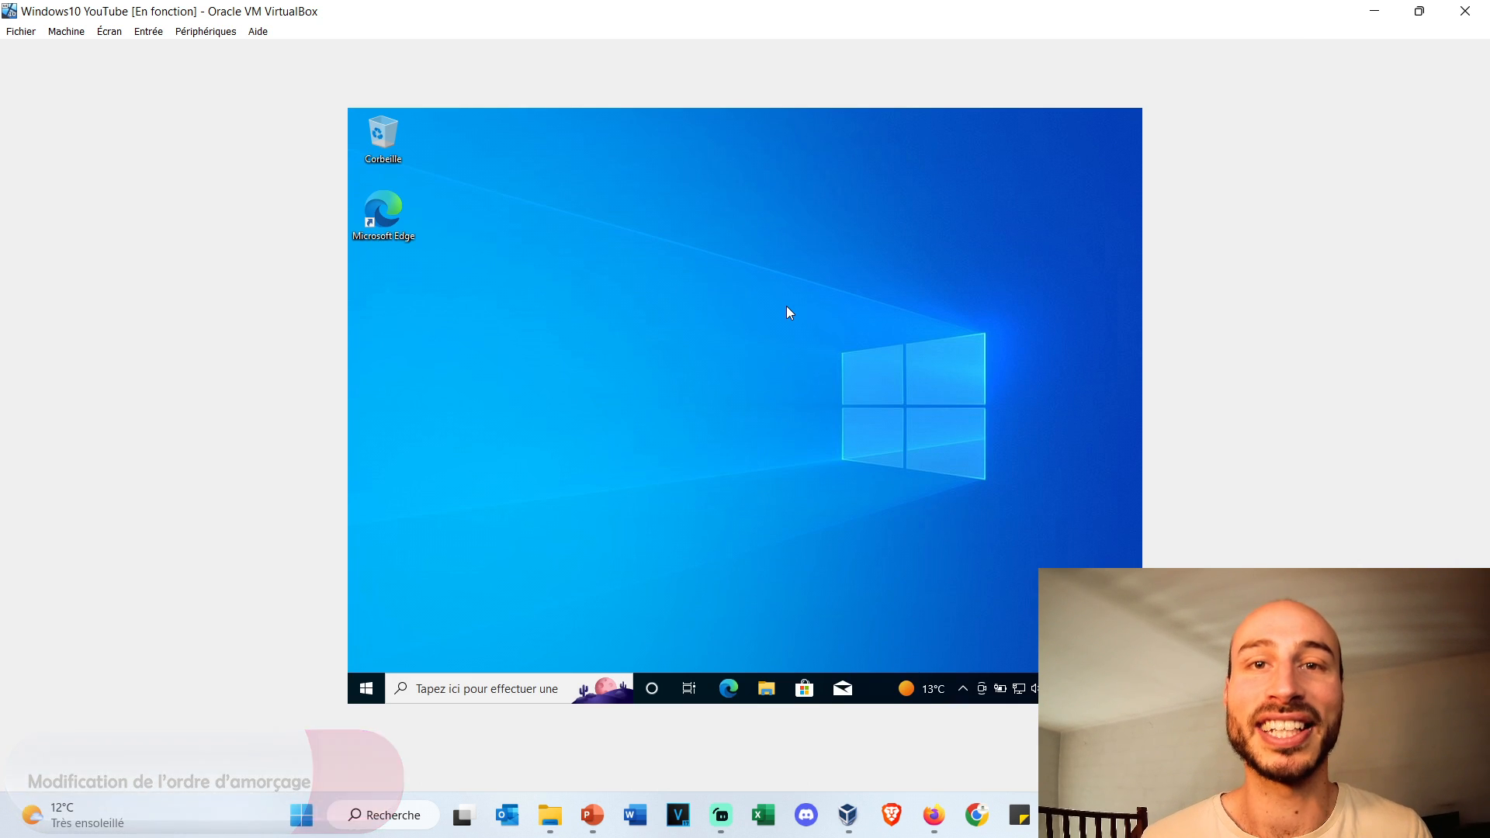
Restore and re-maximize the running virtual machine's window so the guest desktop adapts to its size.
left_click(1417, 16)
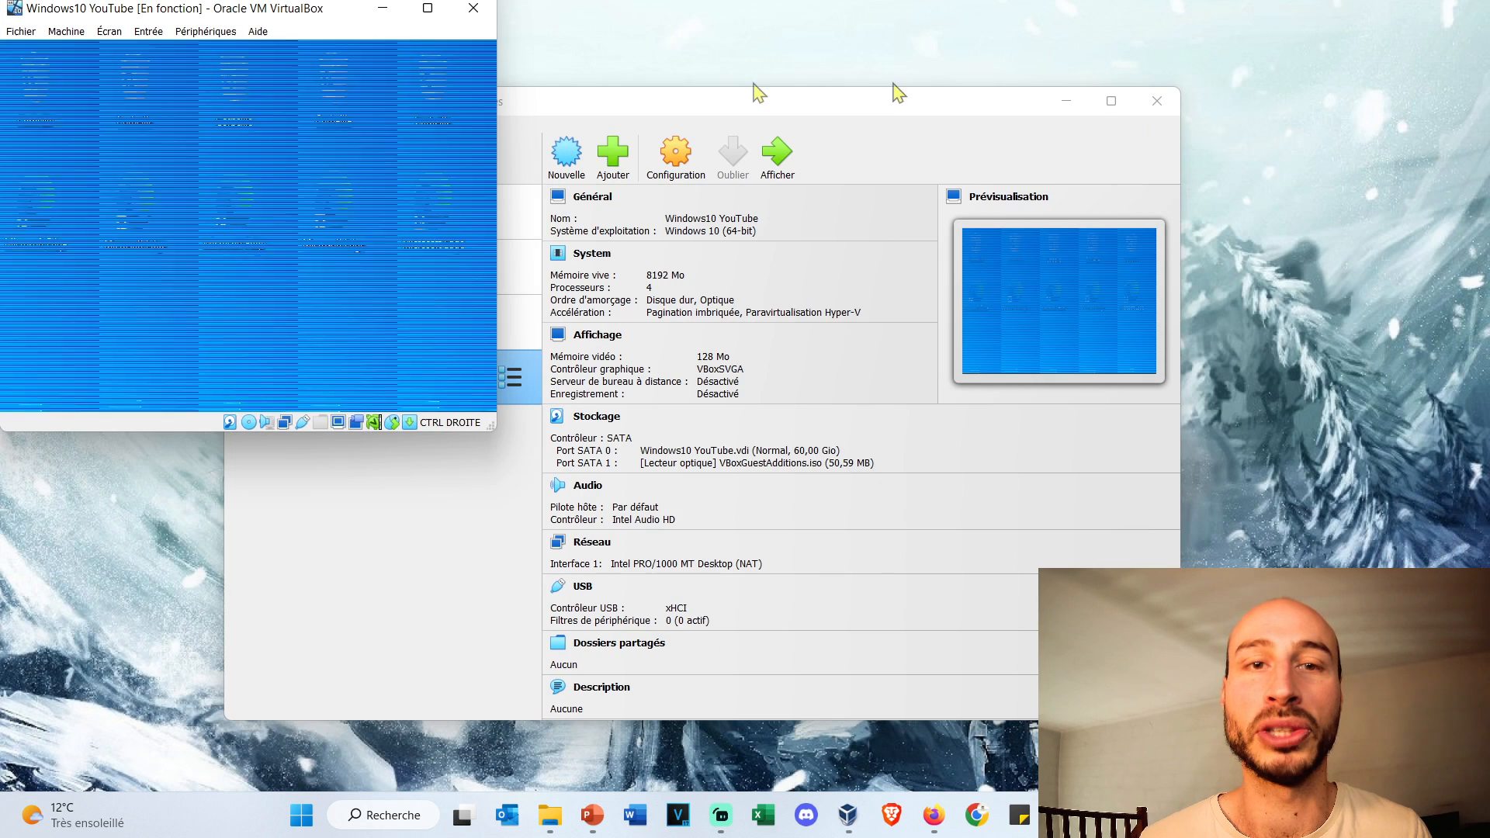
left_click(425, 14)
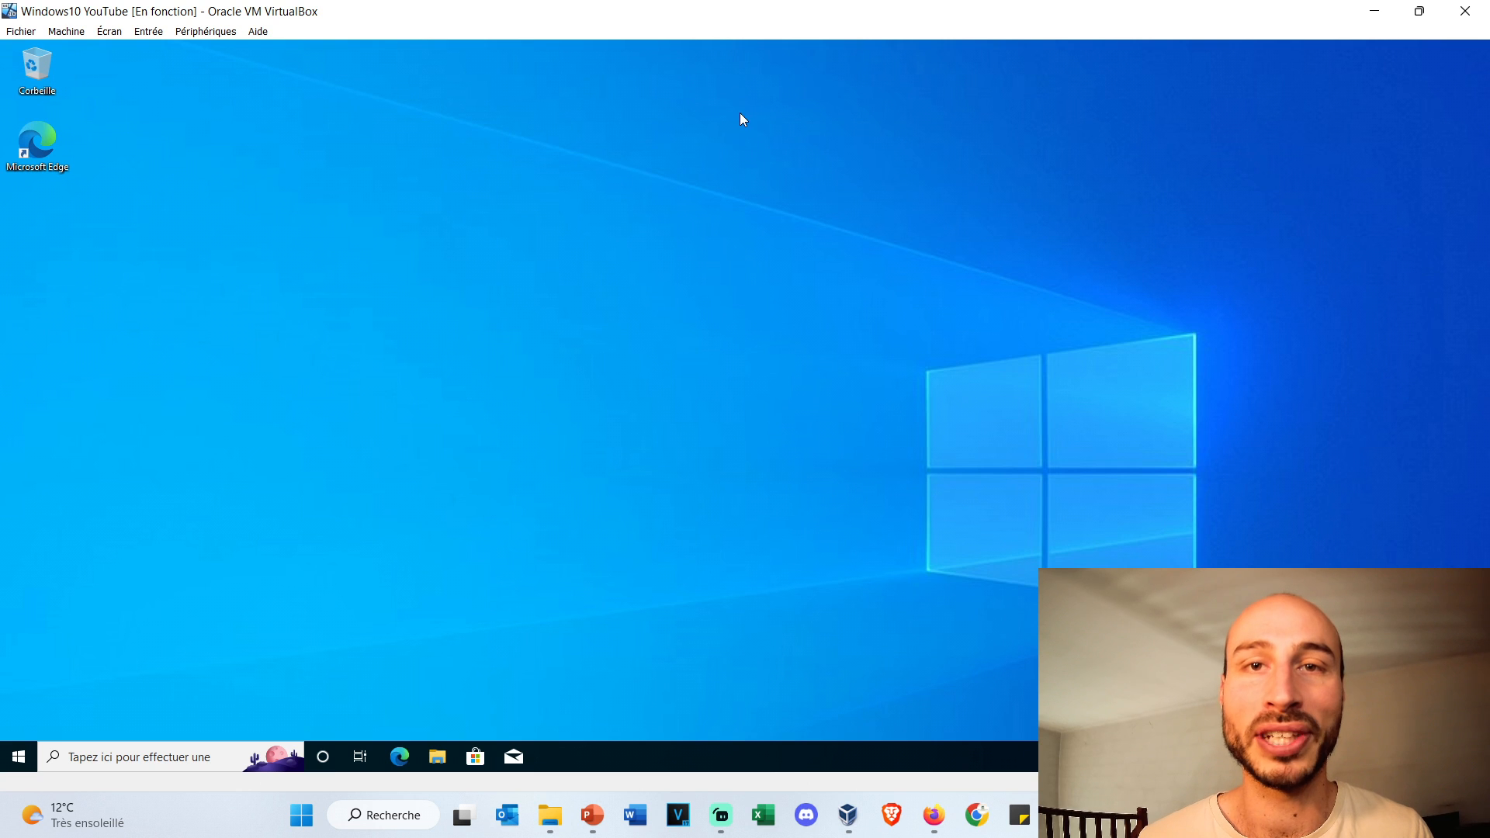
Set both the shared clipboard and the host-guest file dropping mode to Bidirectionnel.
left_click(203, 35)
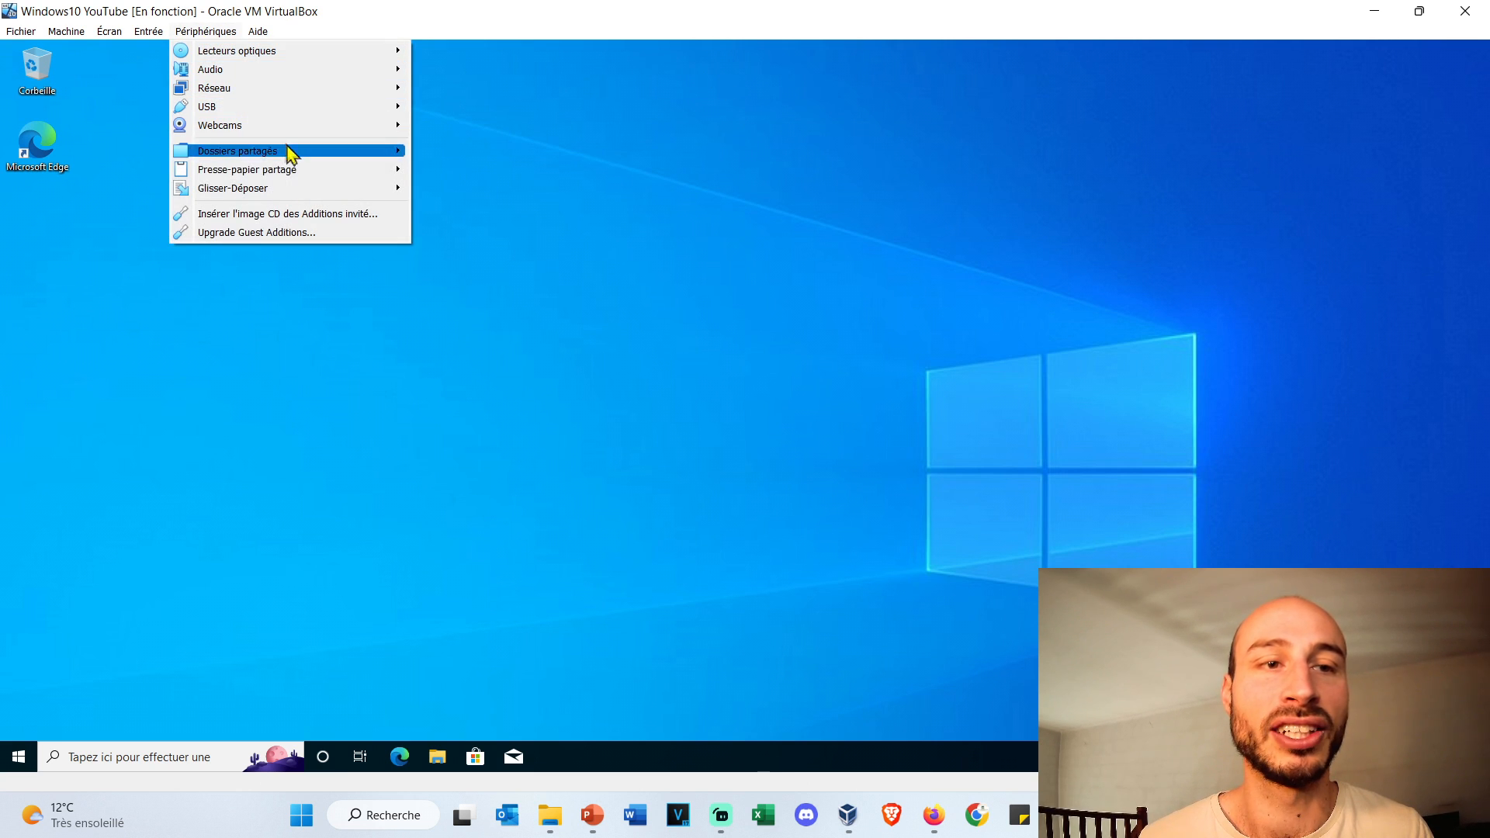
mouse_move(319, 177)
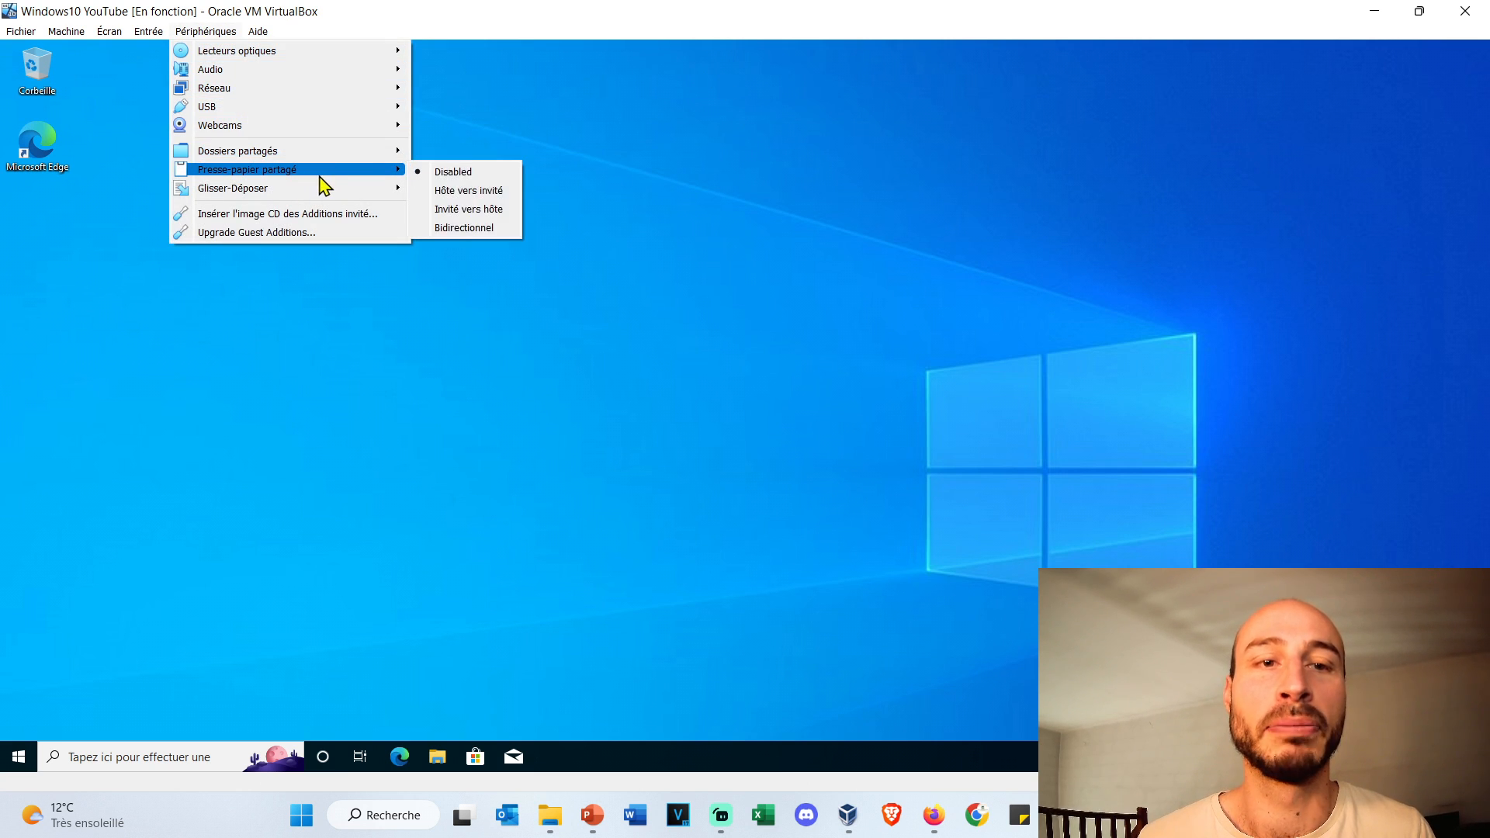
left_click(463, 227)
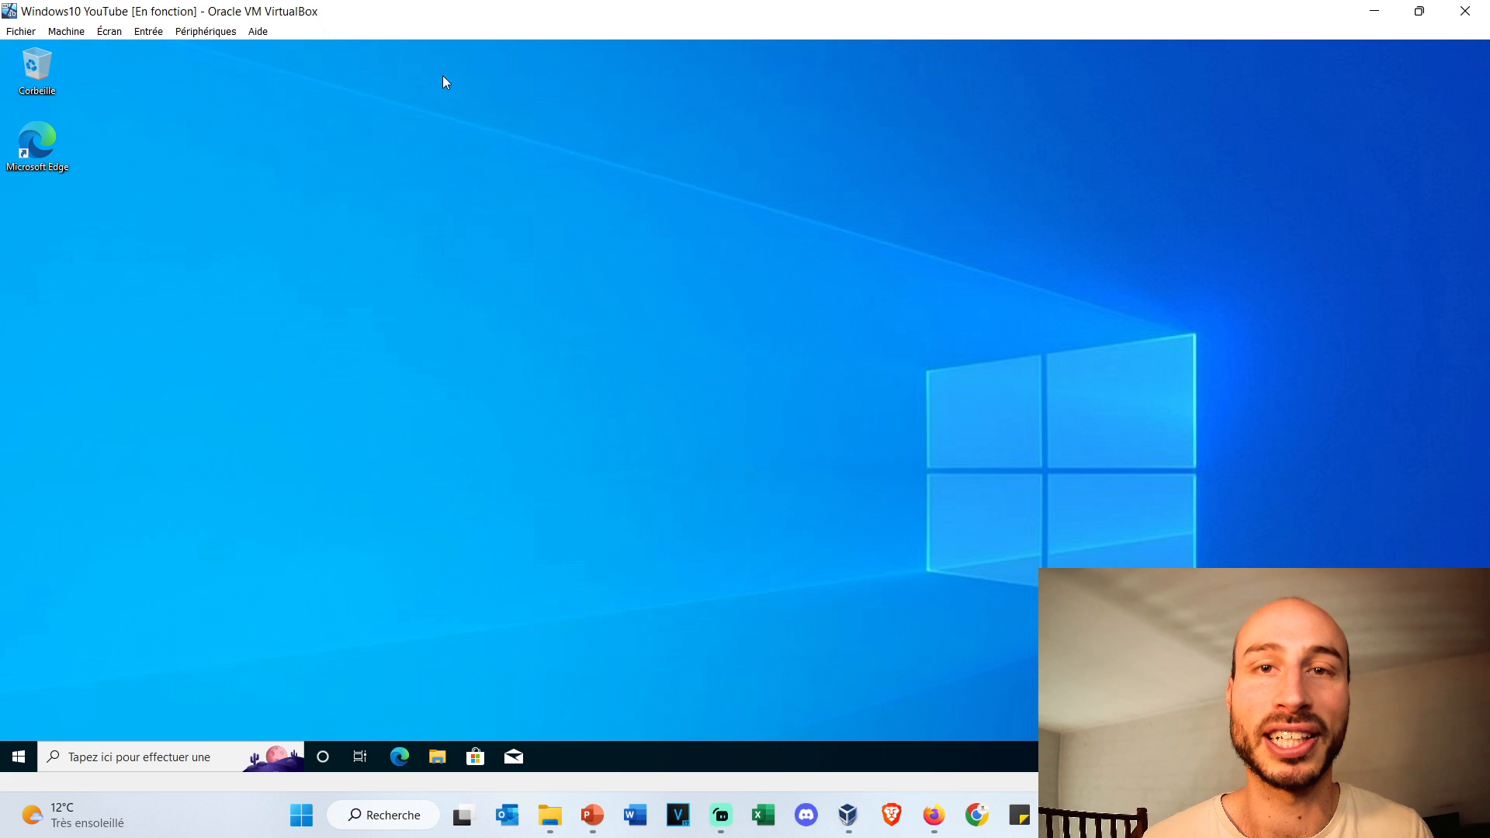
left_click(180, 31)
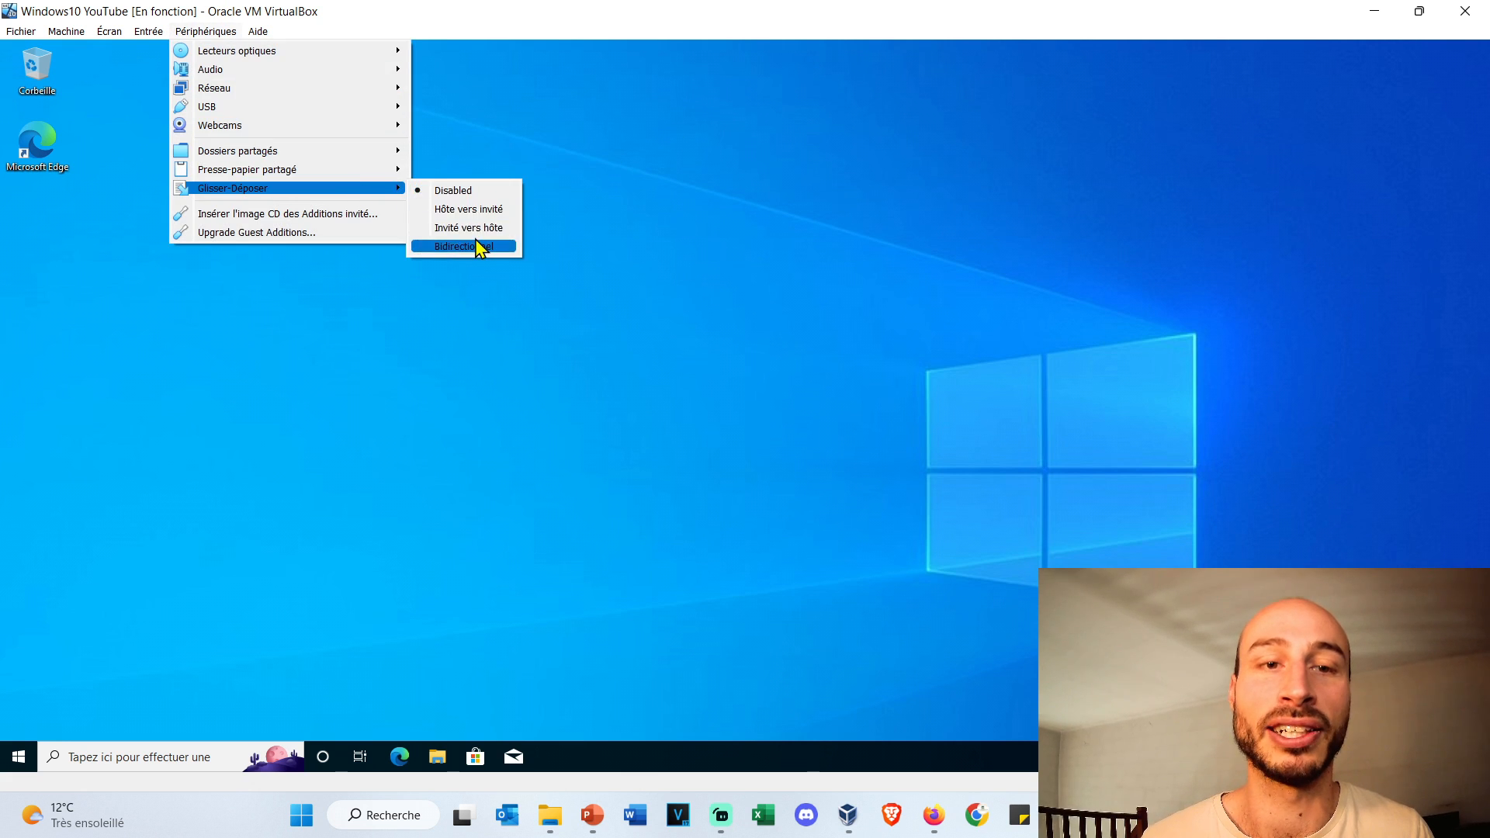
left_click(479, 246)
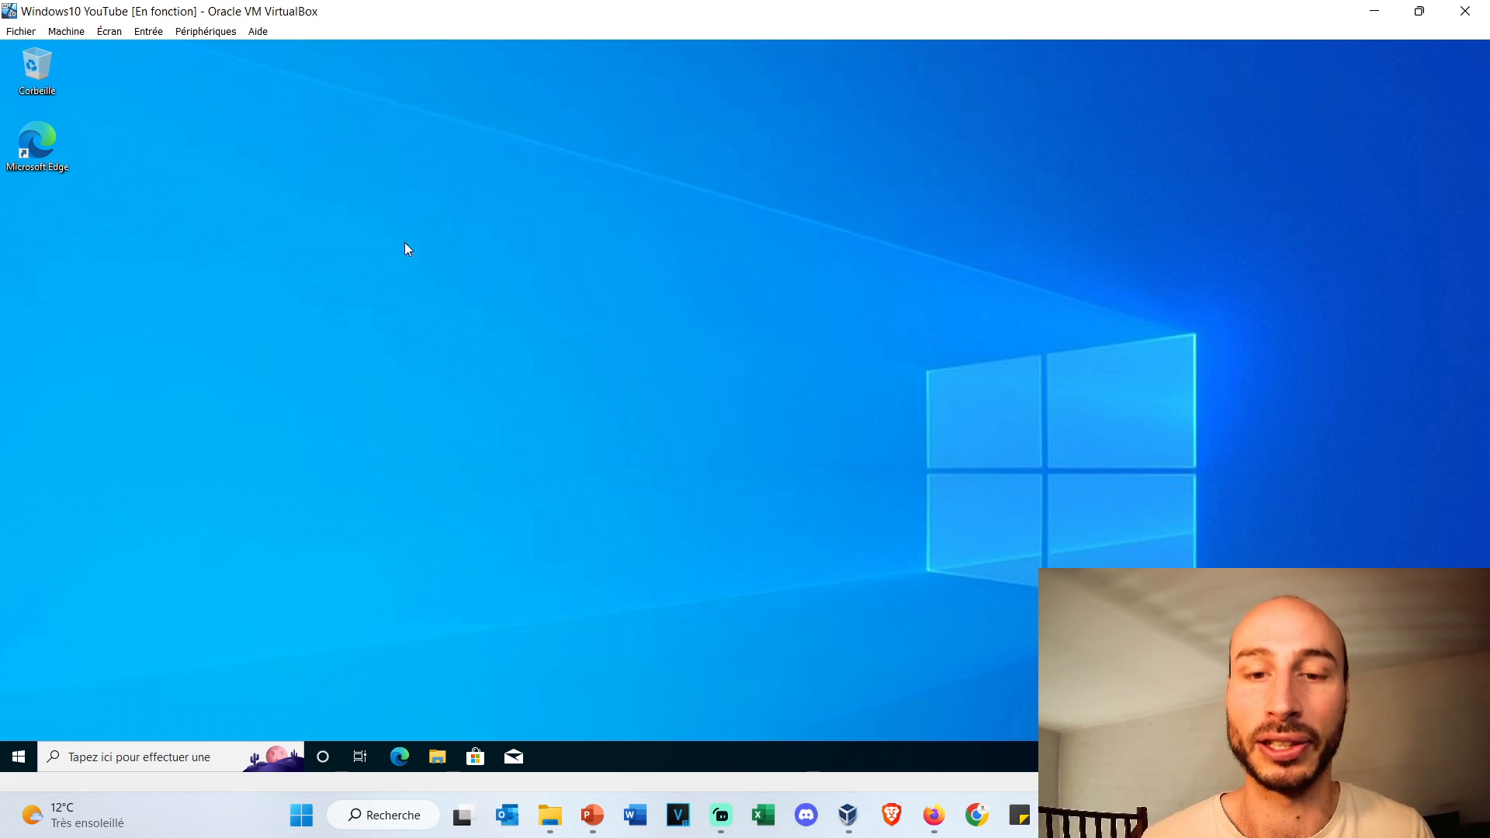
Reduce the virtual machine window and copy the MediaCreationTool file from the host desktop onto the guest desktop.
double_click(491, 14)
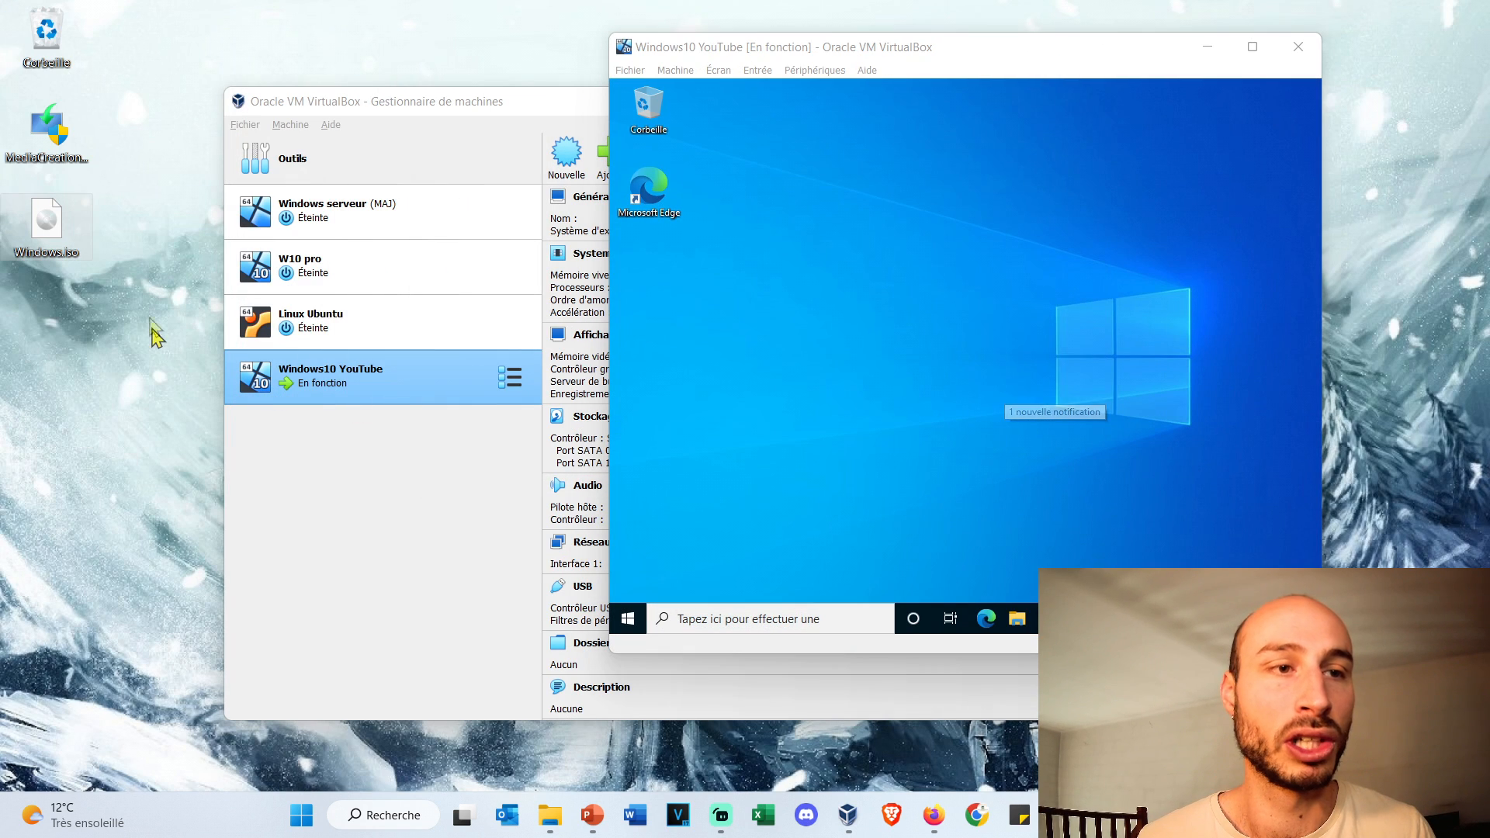
left_click(45, 138)
left_click_drag(45, 139, 822, 314)
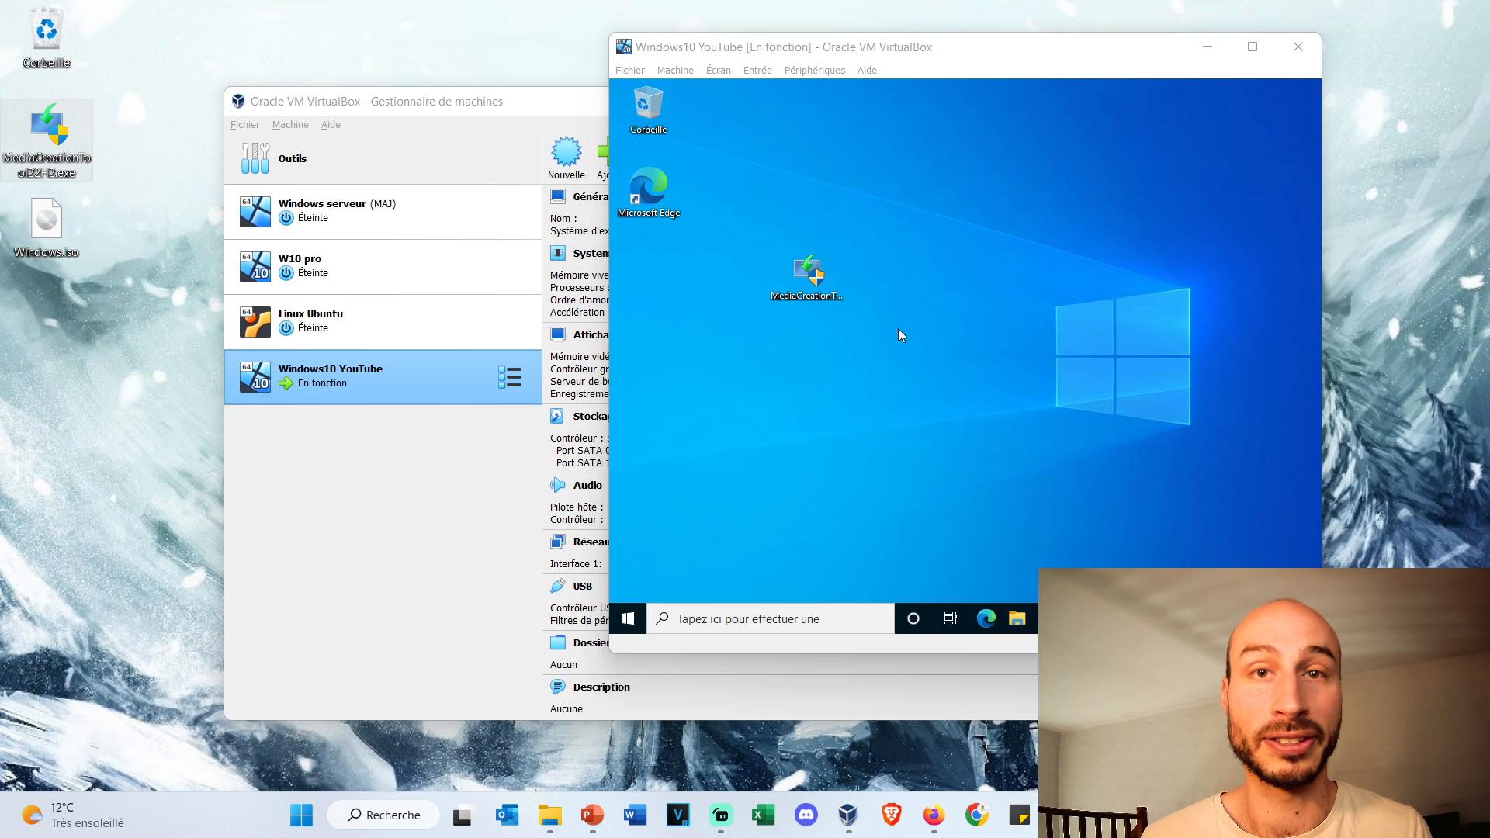
Delete the MediaCreationTool copy from the guest desktop and maximize the virtual machine window.
left_click(809, 273)
key("Delete")
left_click(1252, 46)
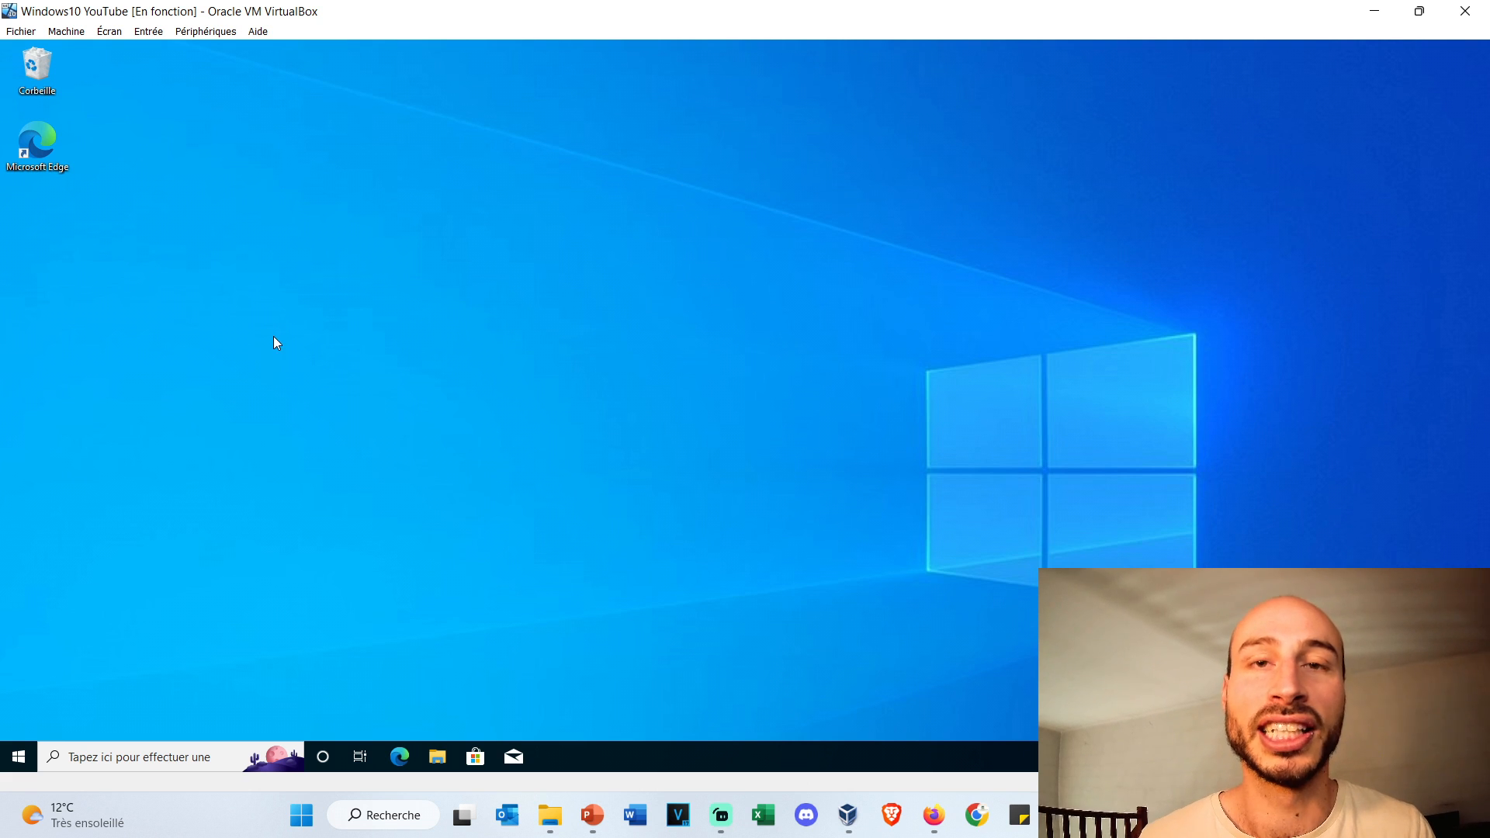
Run ipconfig in a guest command prompt with enlarged text and highlight the IPv4 address.
left_click(179, 751)
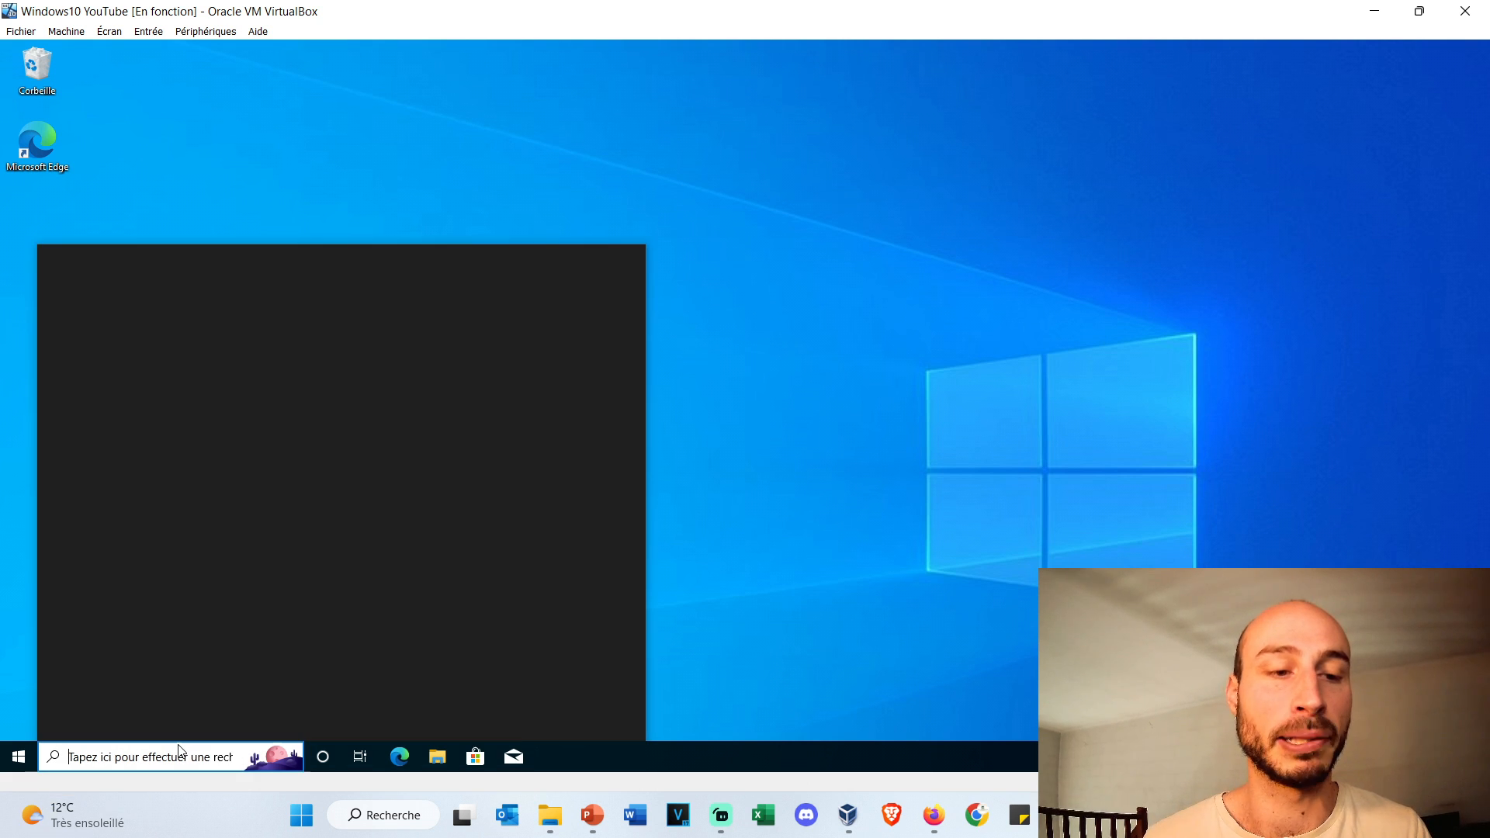
type("cmd")
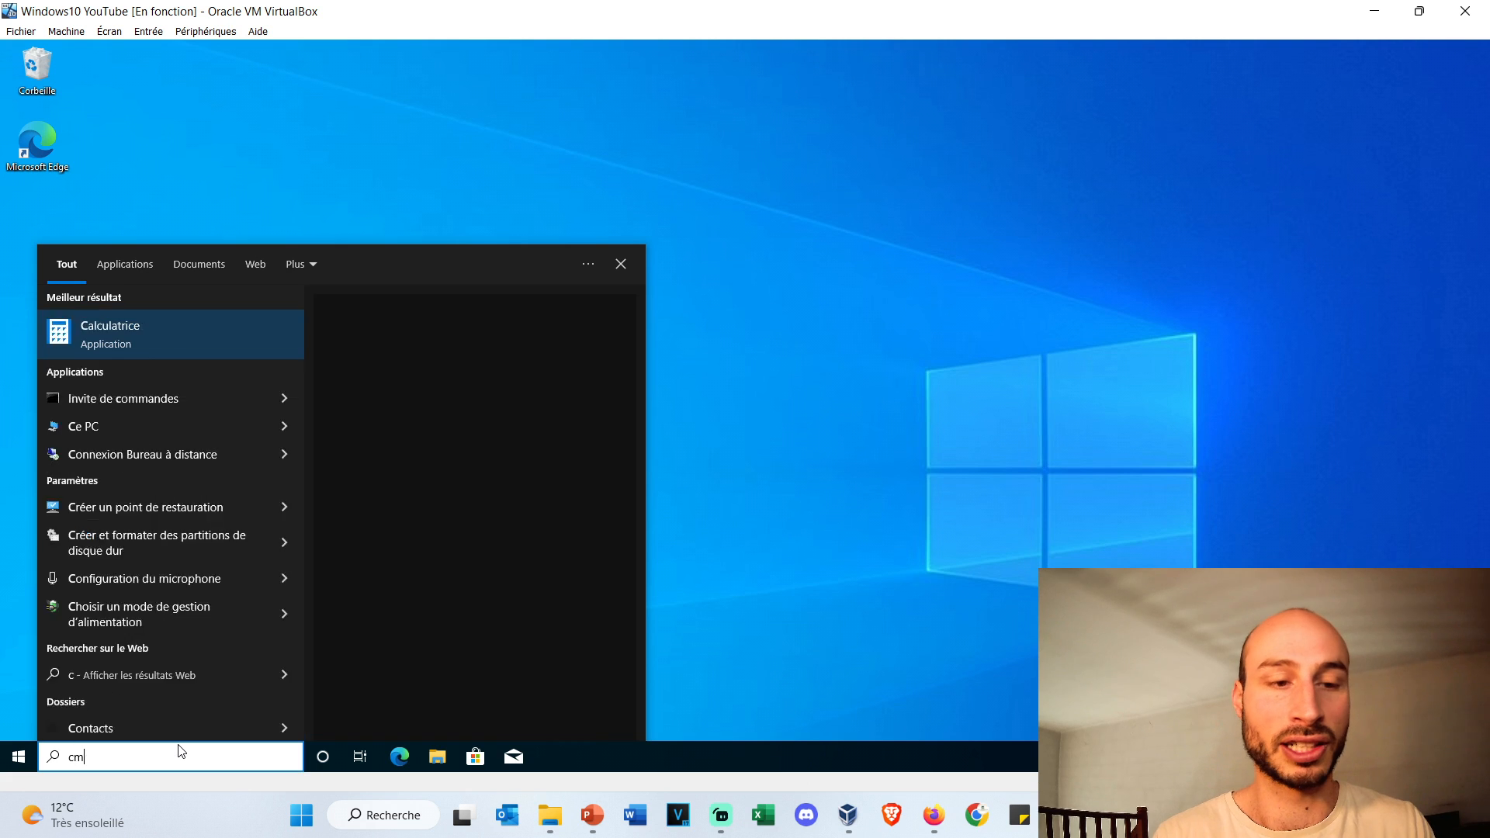
key("Return")
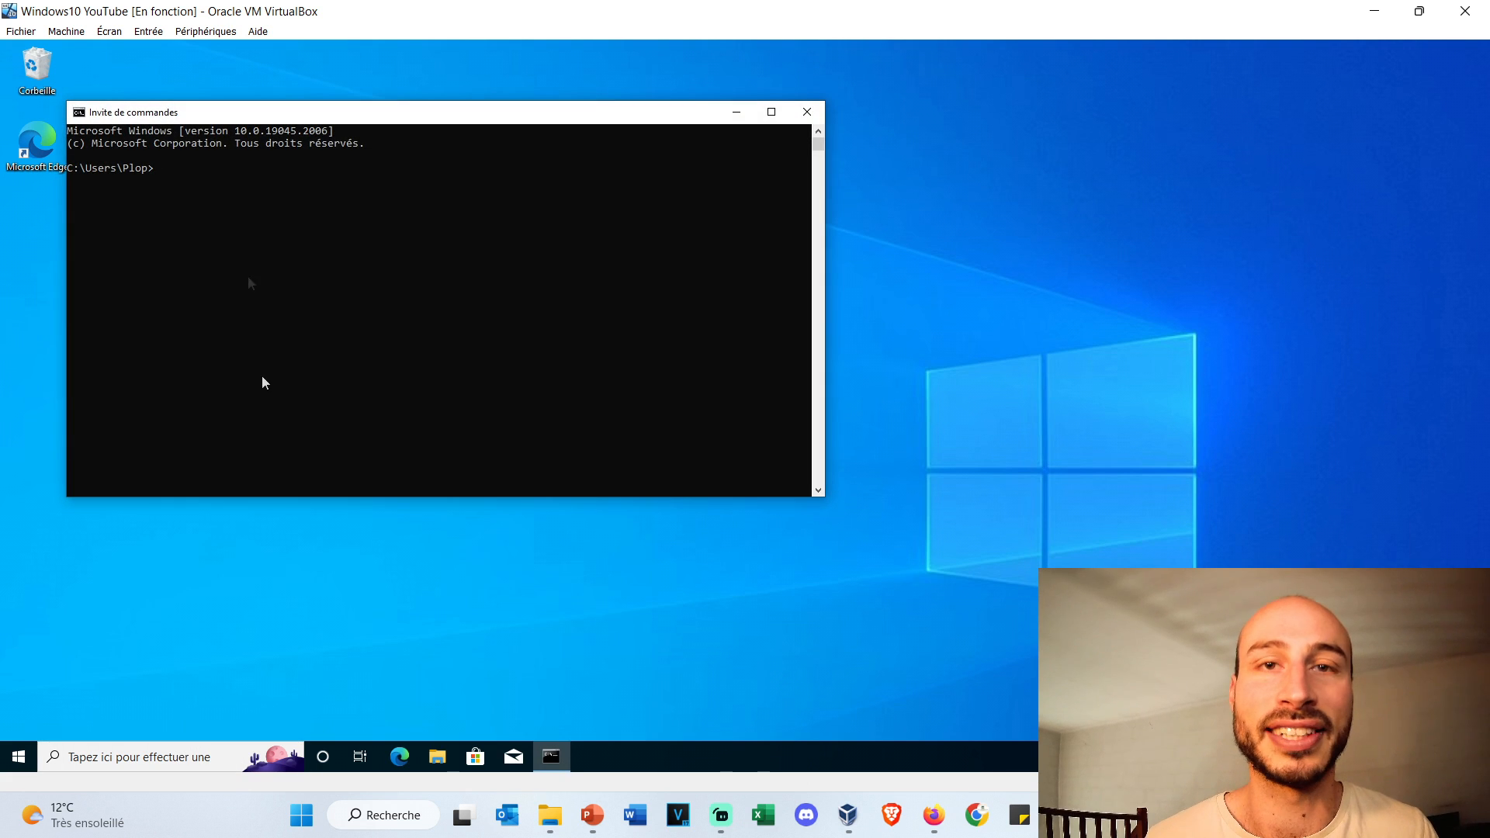
left_click_drag(396, 112, 526, 116)
scroll(533, 148, "up", 3)
type("ipconfig")
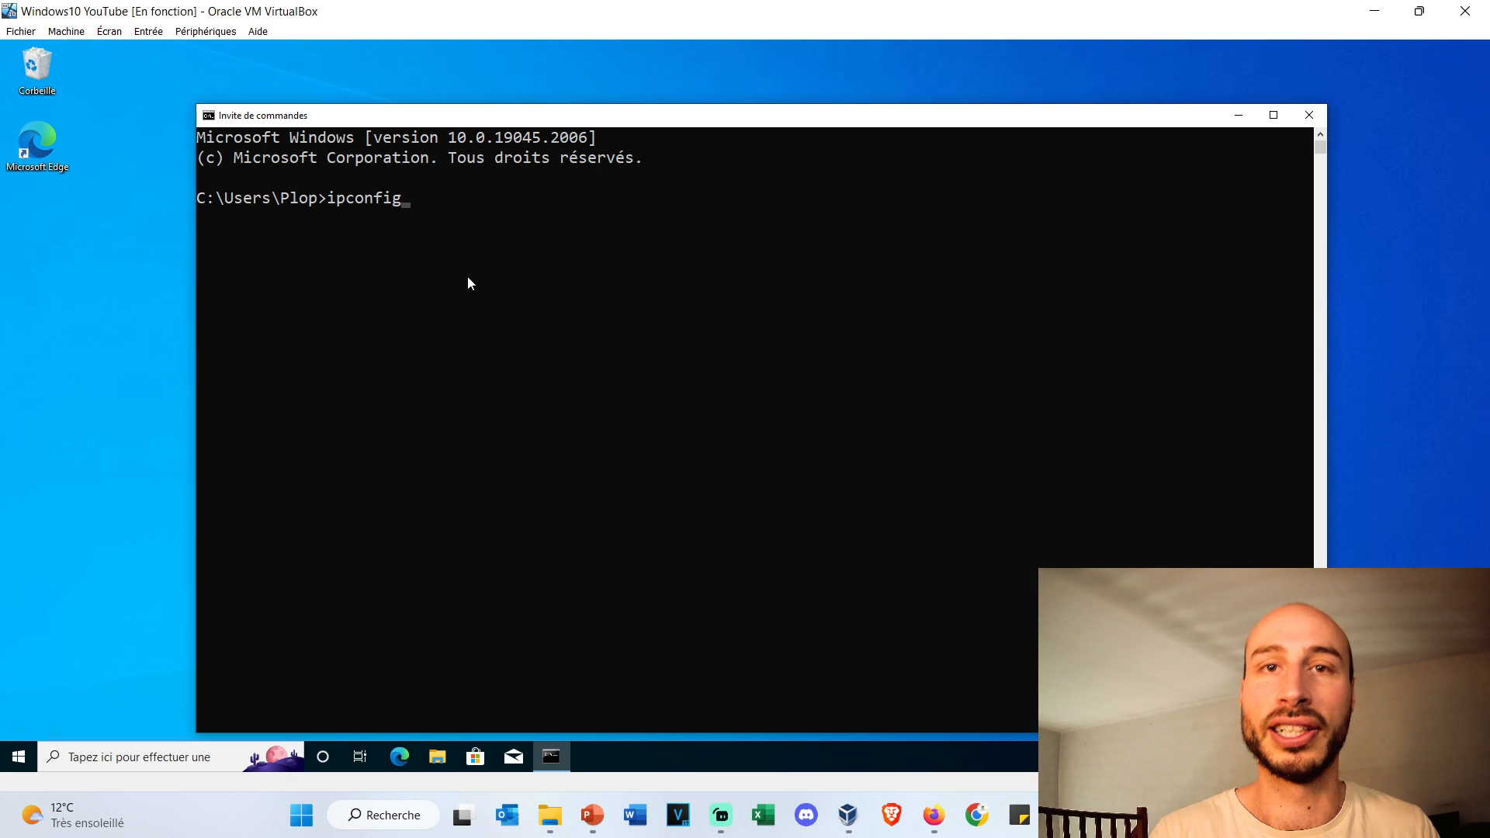
key("Return")
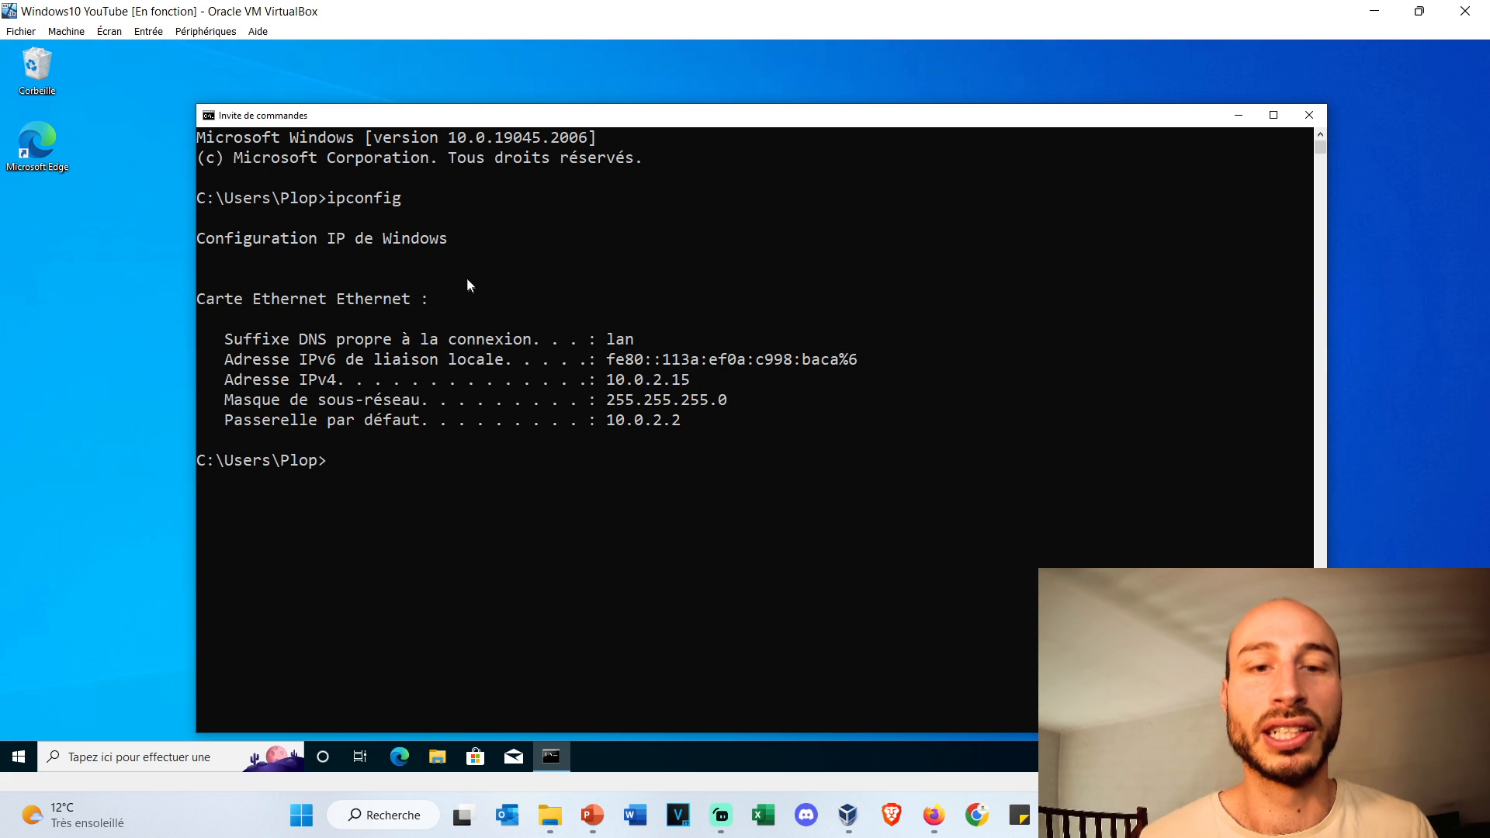
double_click(680, 382)
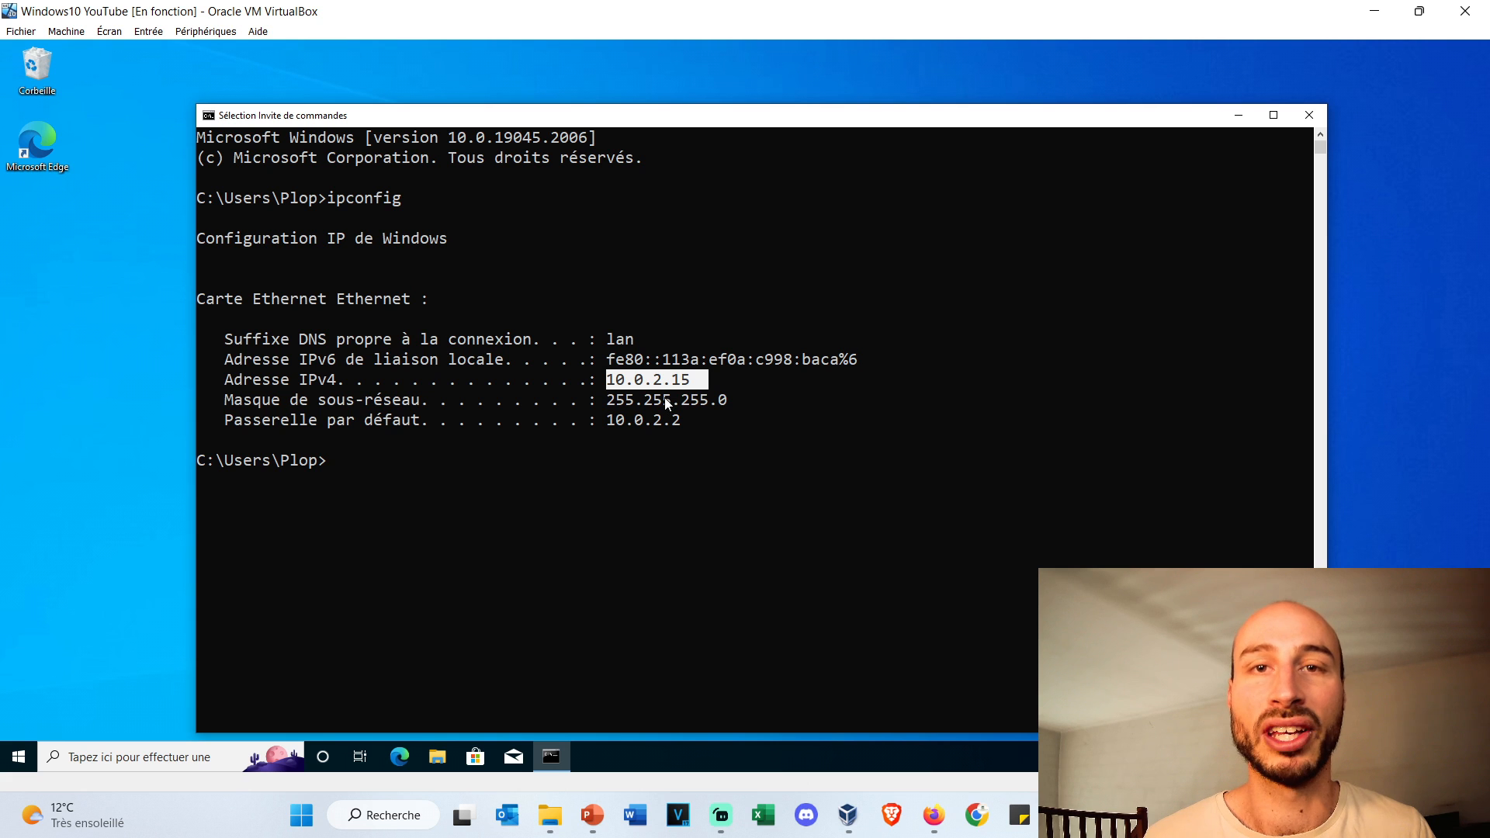
Run ipconfig in a host command prompt, highlight the Wi-Fi adapter's IPv4 address, and return to the virtual machine.
left_click(388, 815)
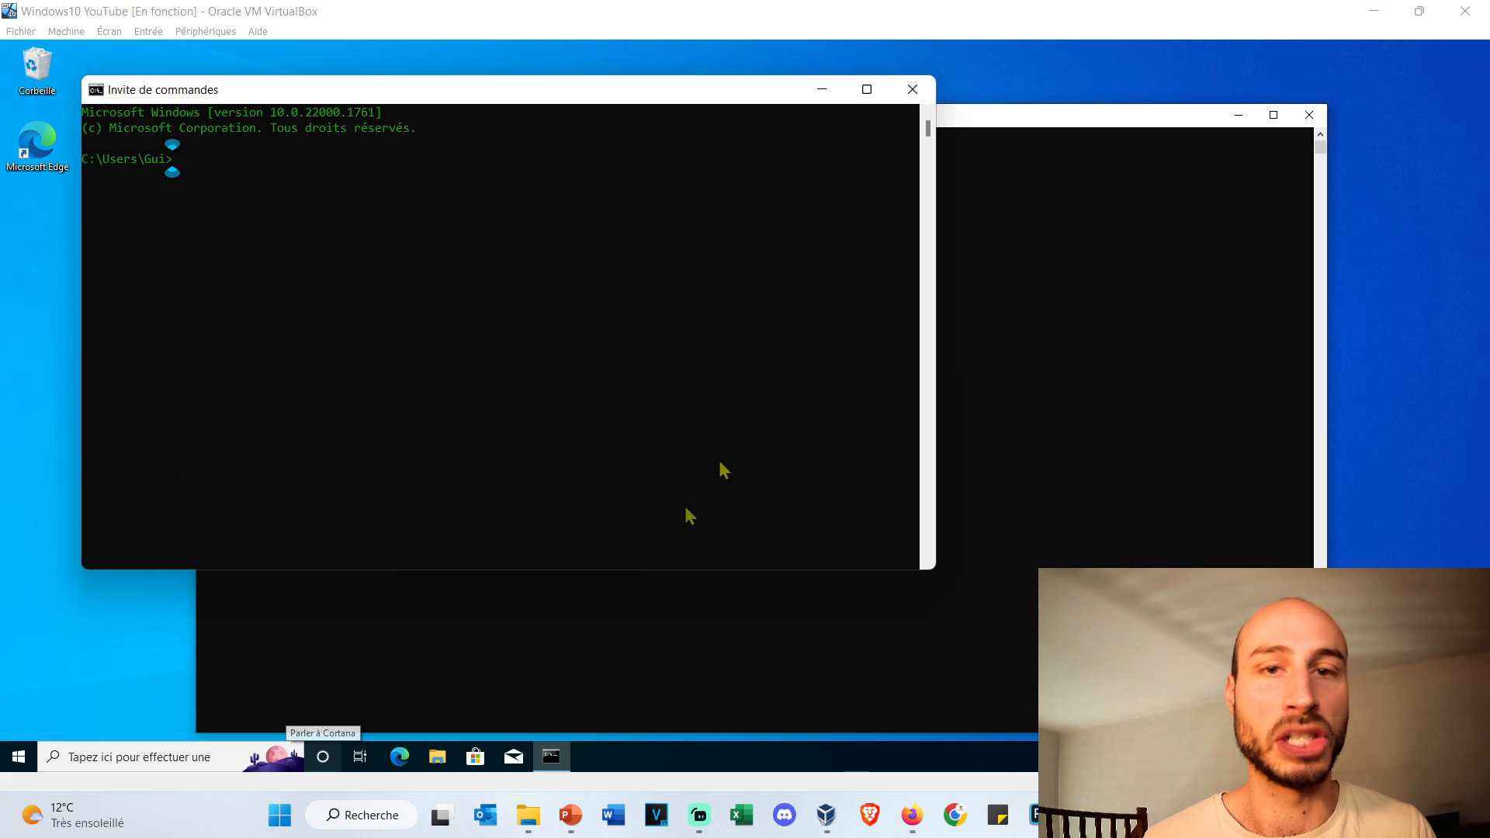
scroll(427, 342, "up", 3)
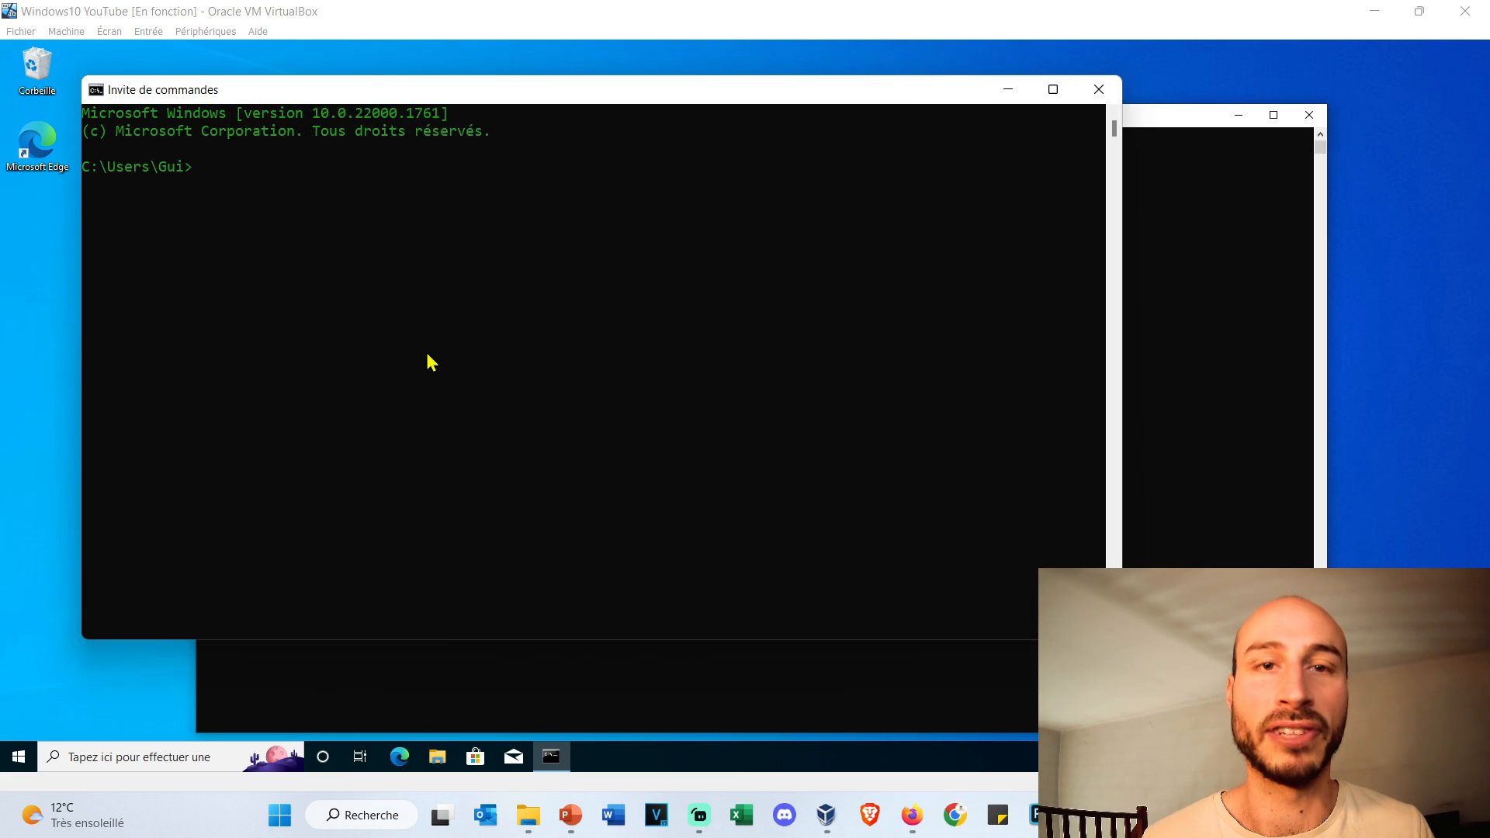
type("ipconfig")
key("Return")
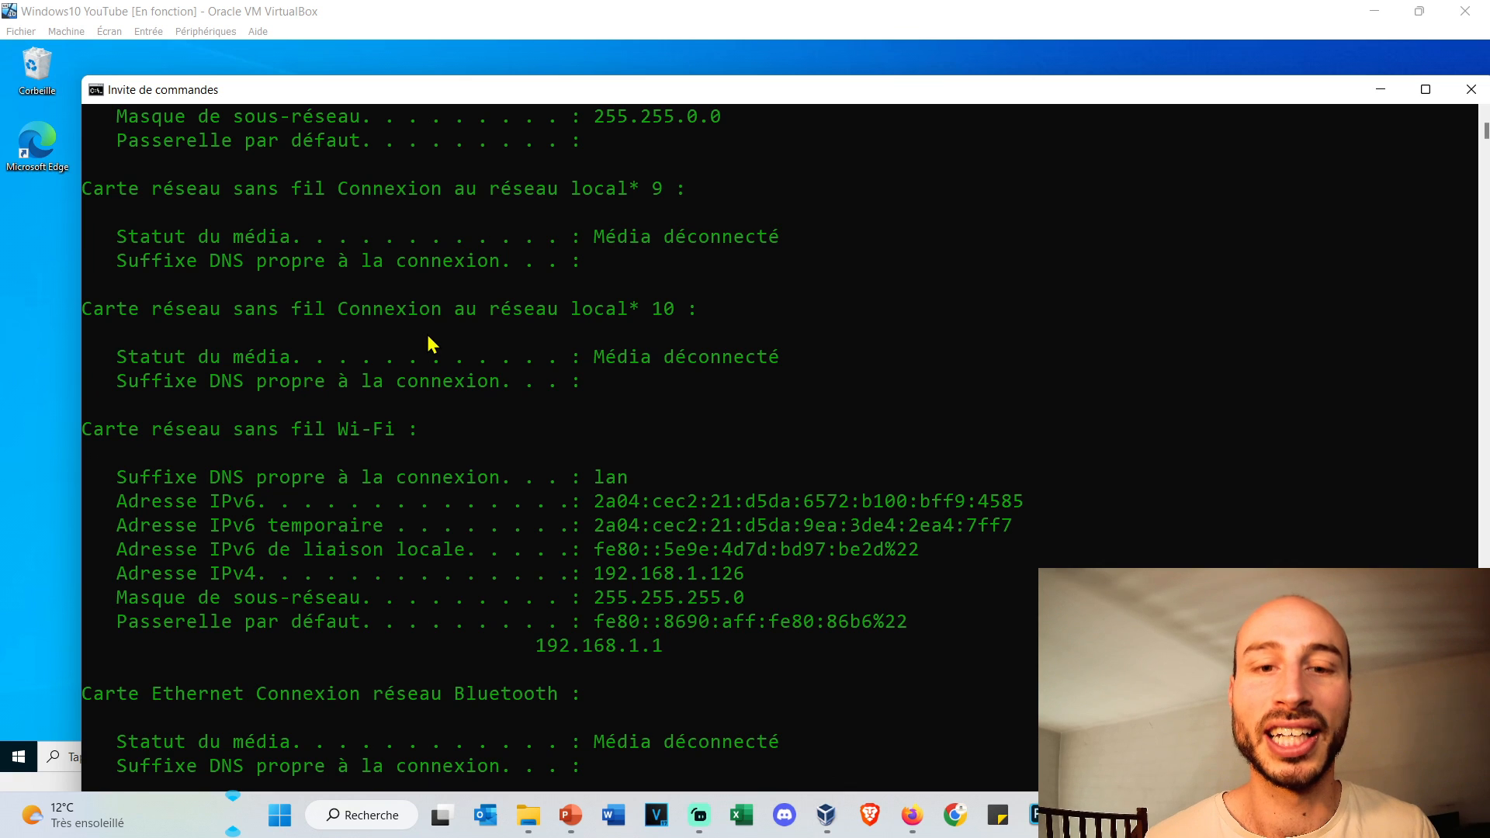
left_click_drag(745, 574, 596, 587)
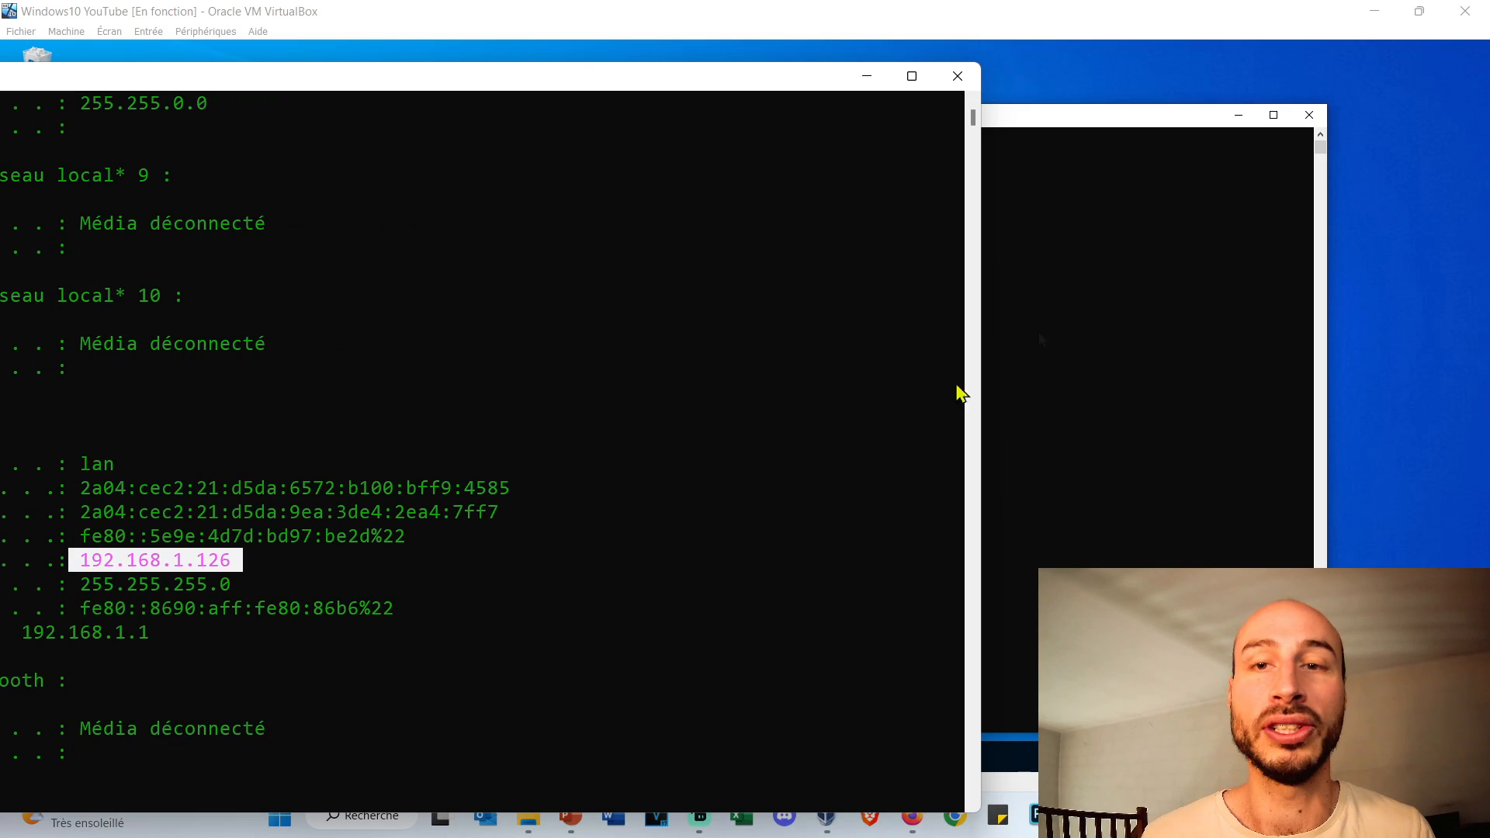
left_click(1123, 217)
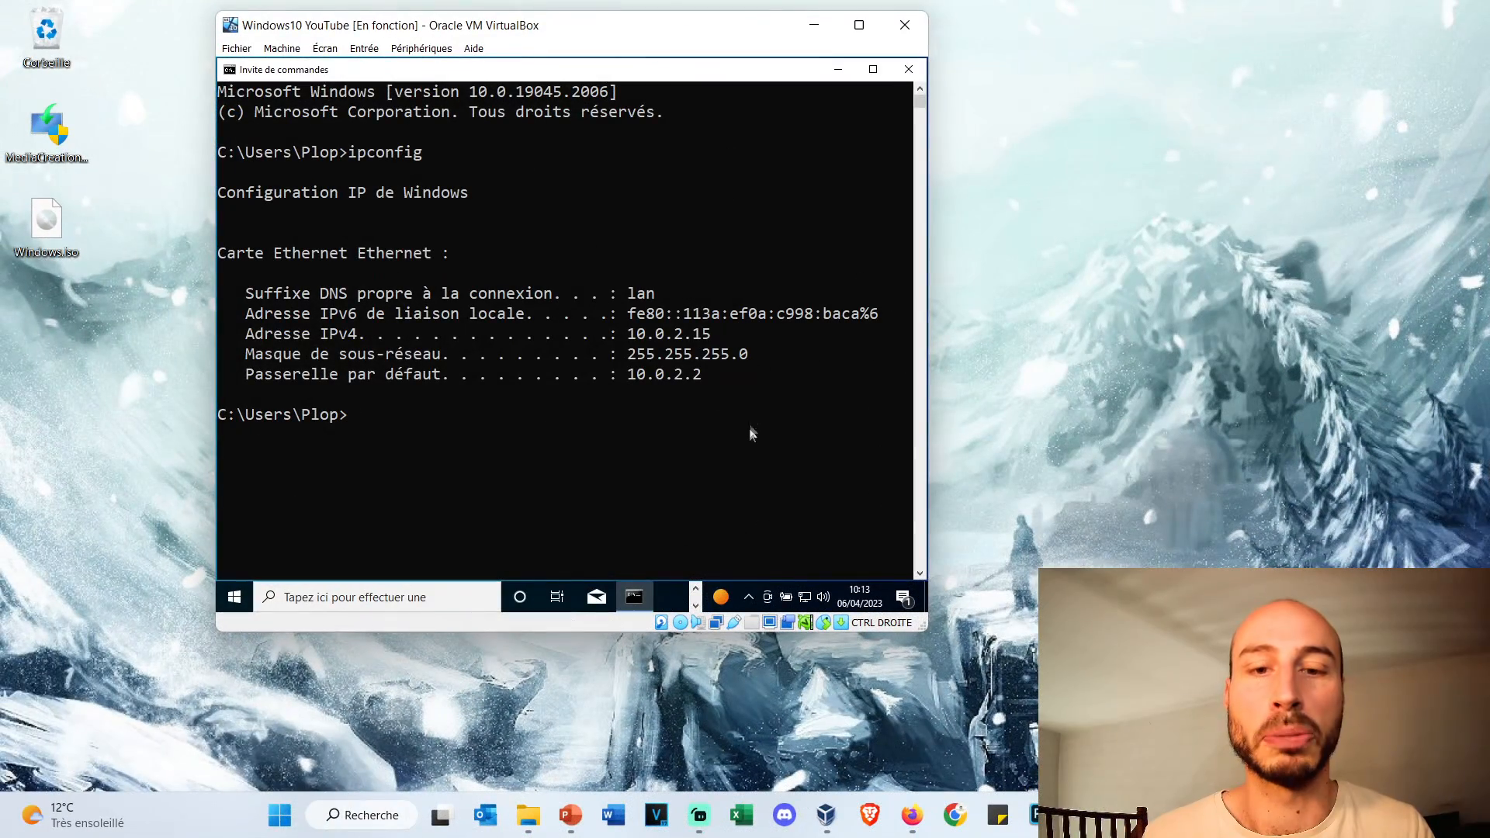
Close the guest command prompt and set the virtual machine's Adapter 1 network access mode to bridged (Accès par pont).
left_click(909, 69)
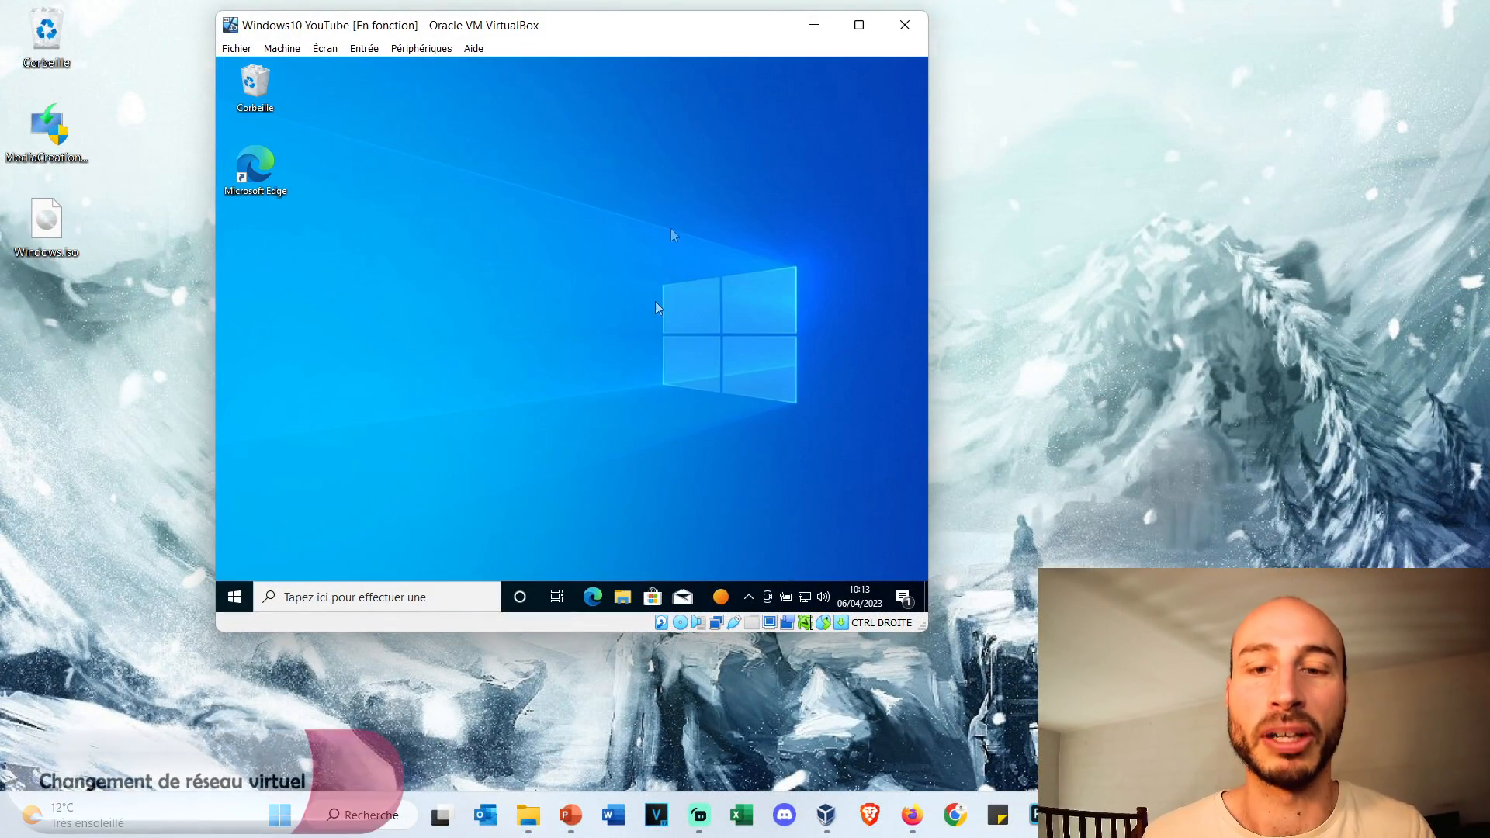
mouse_move(720, 627)
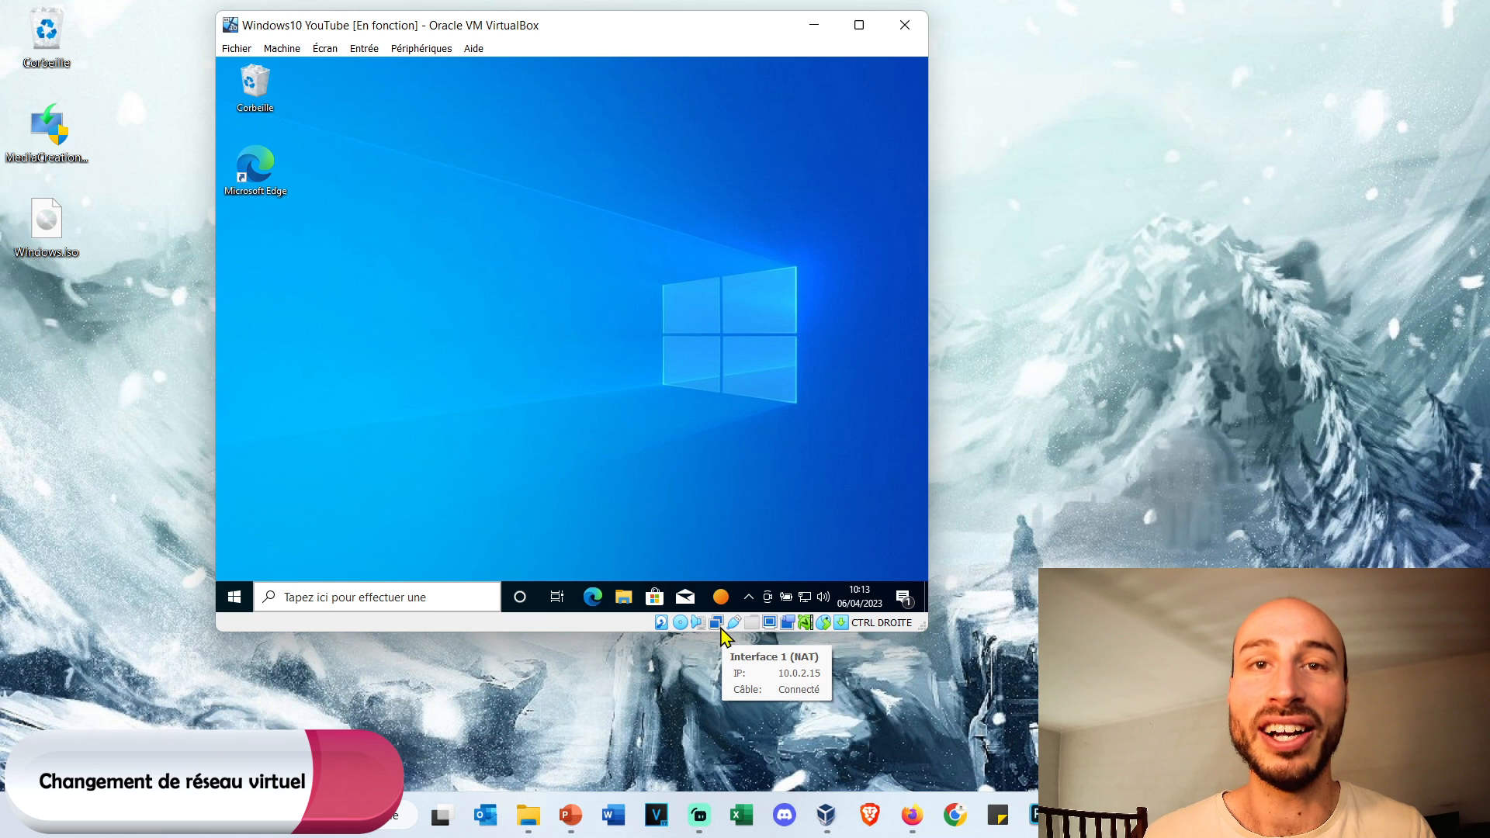
right_click(720, 627)
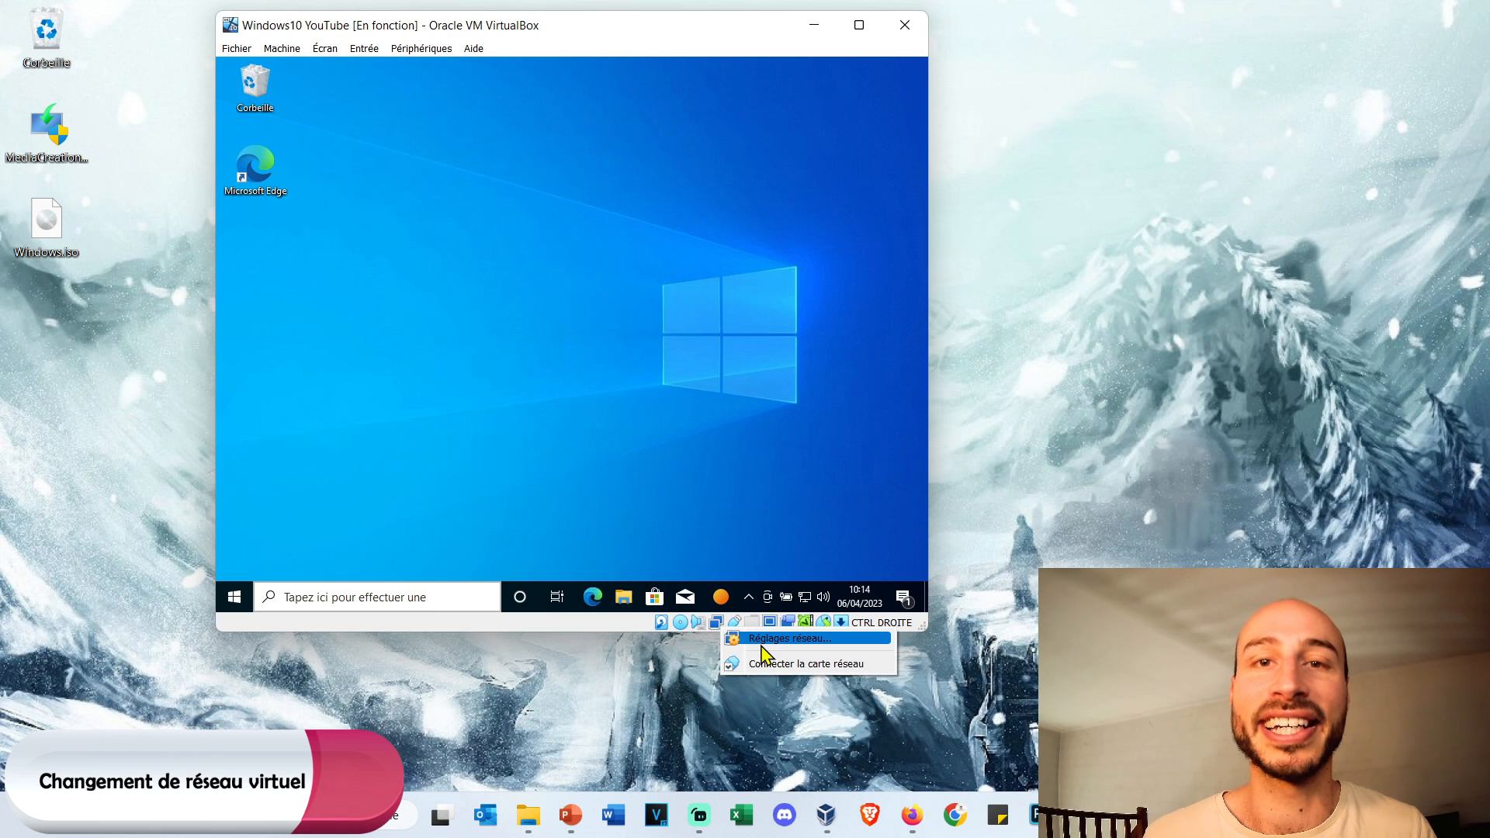
left_click(756, 639)
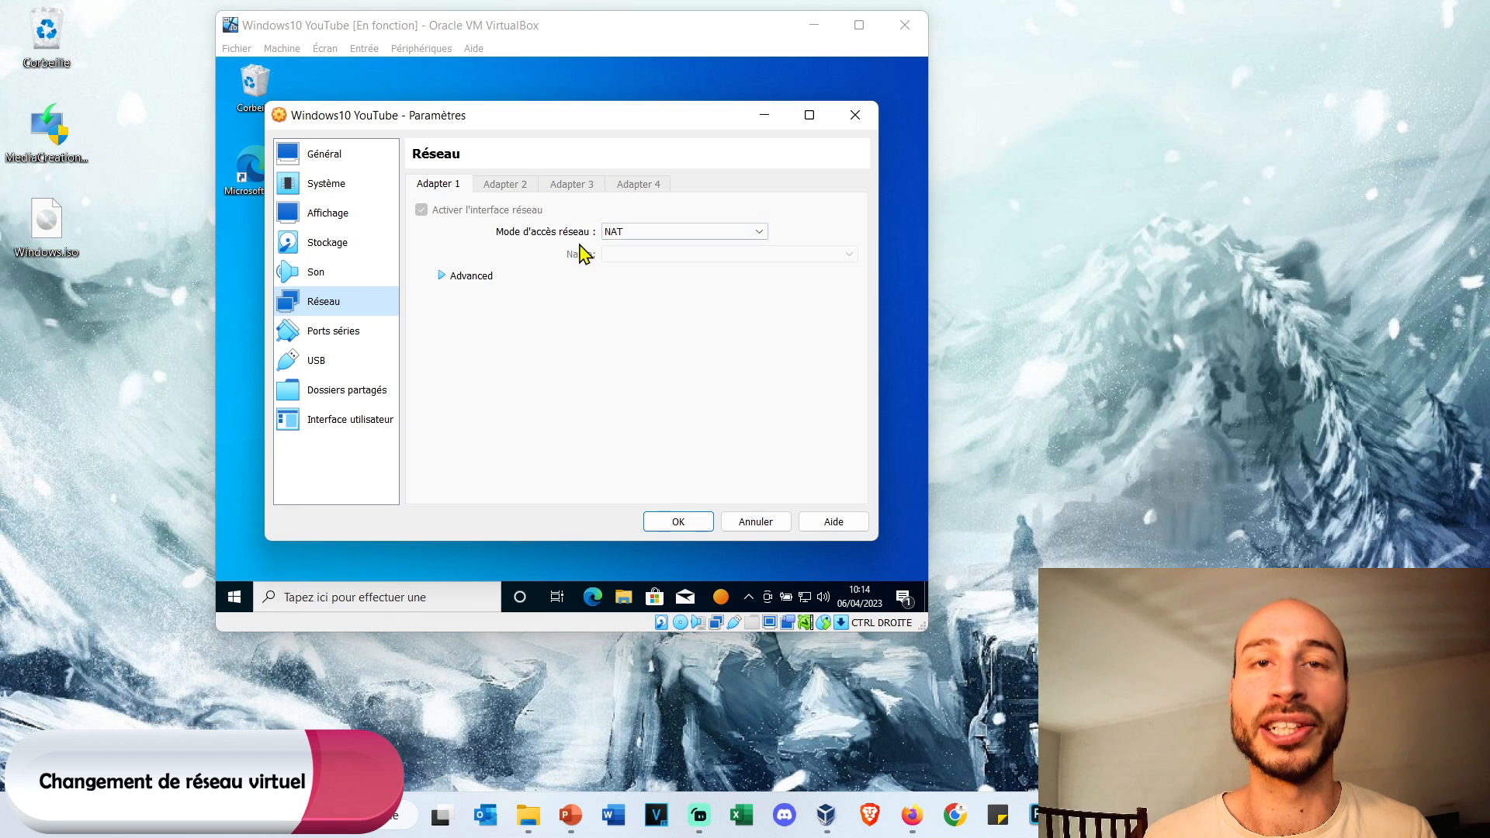
left_click(750, 231)
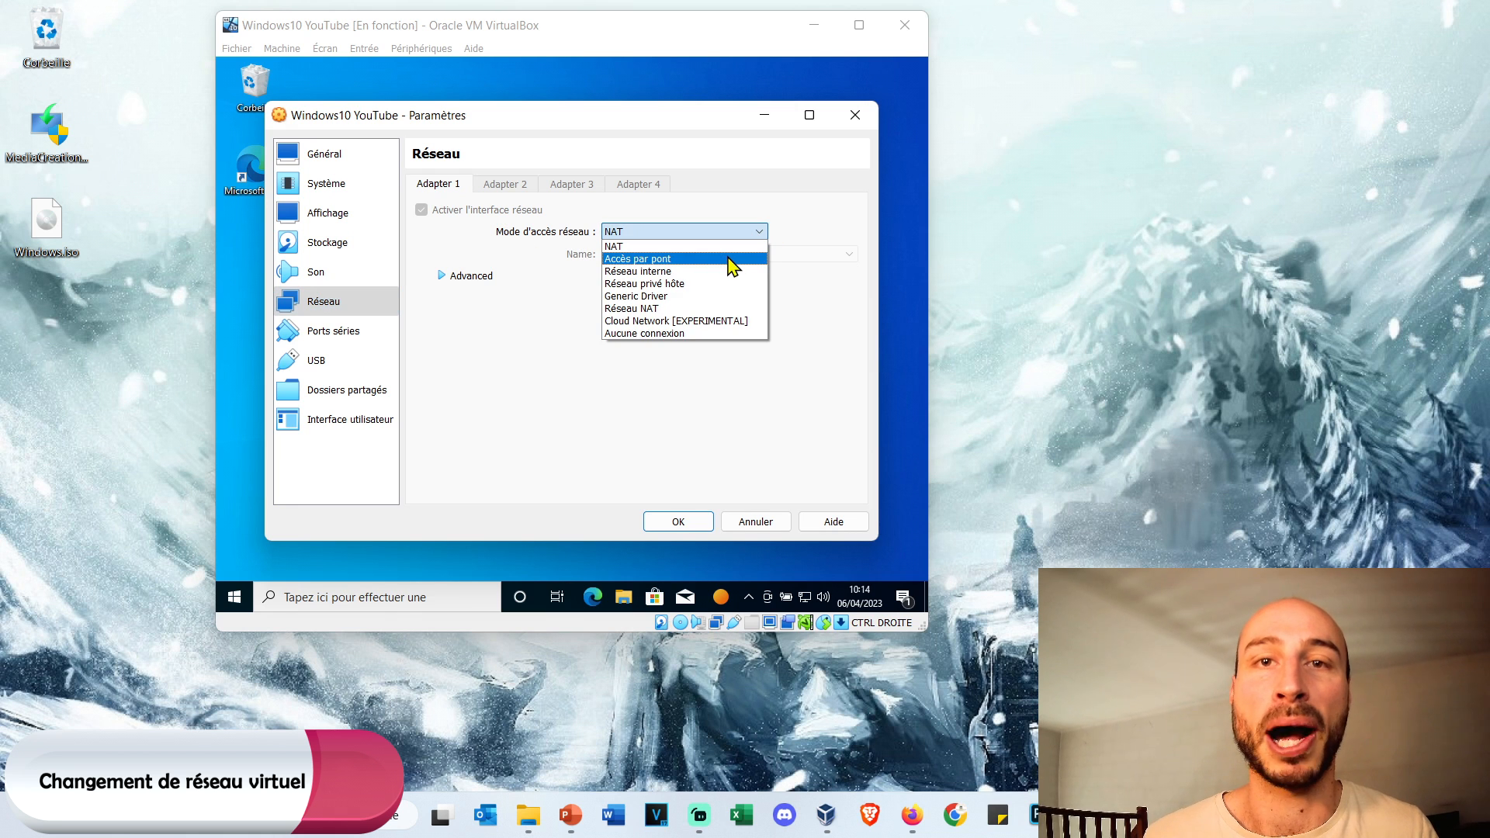
left_click(729, 259)
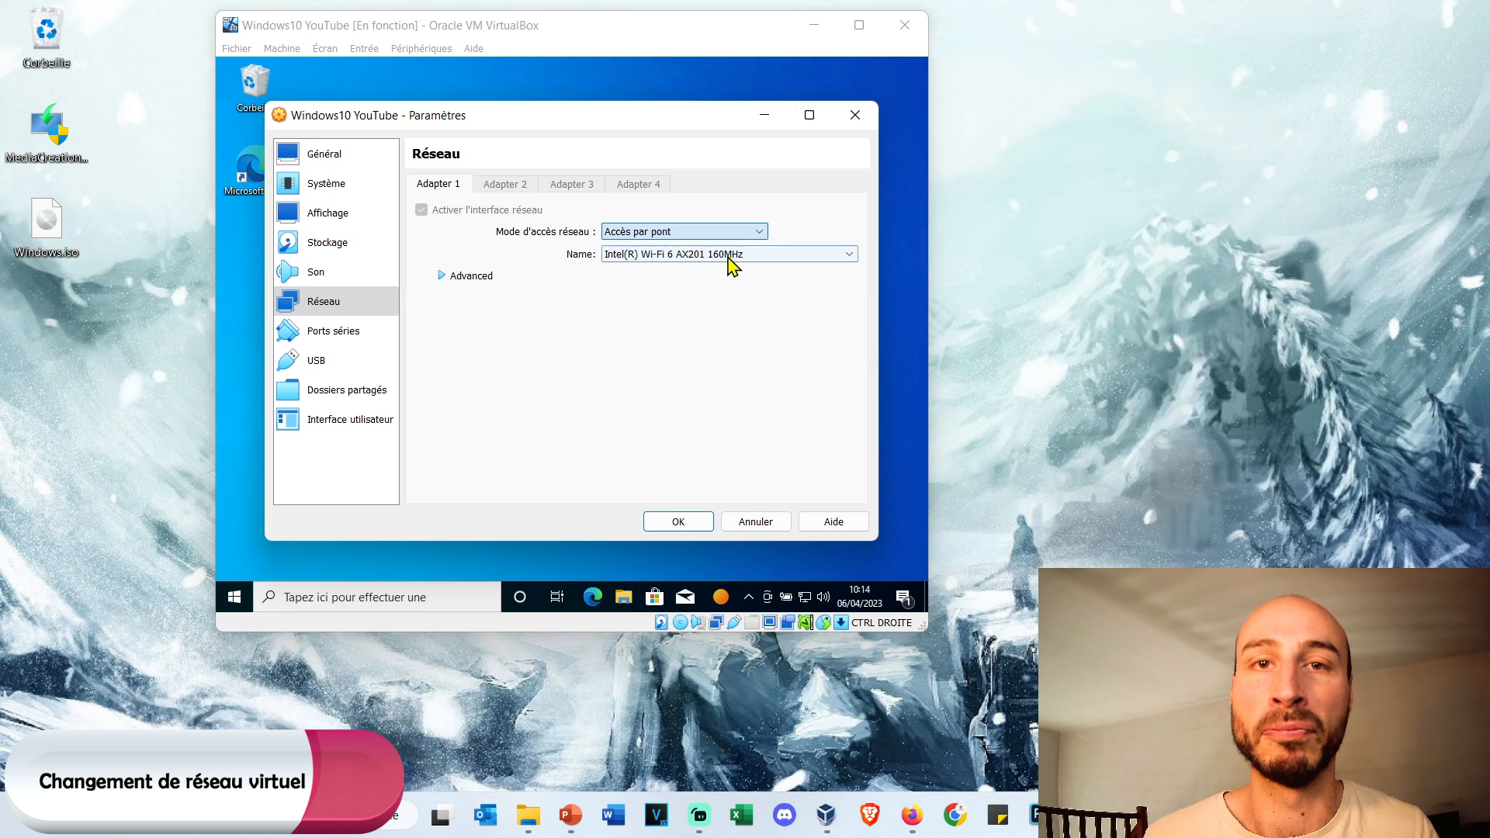
left_click(667, 522)
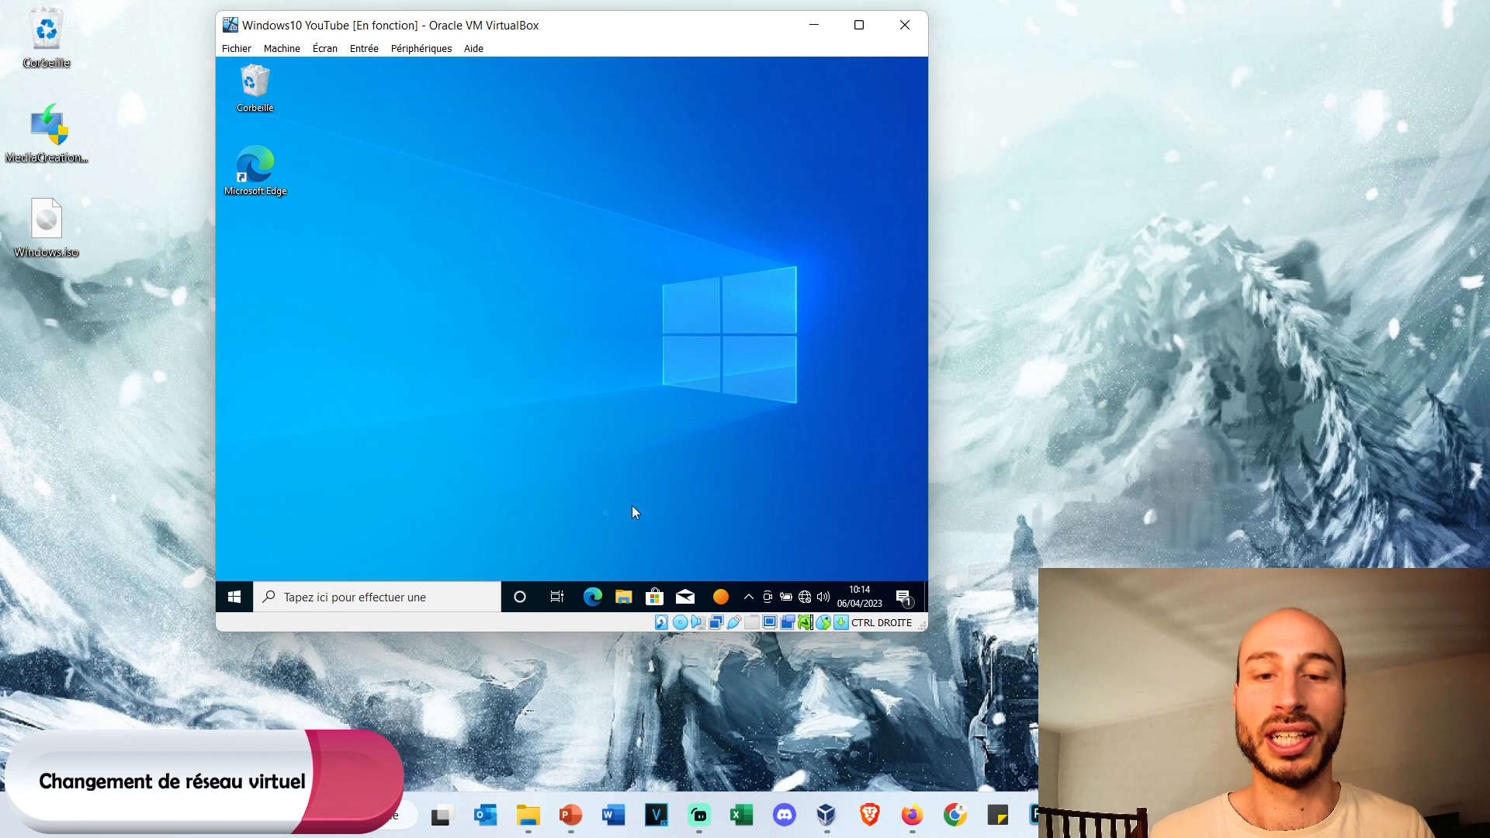
Run ipconfig in a new guest command prompt and highlight the IPv4 address.
left_click(392, 596)
type("cmd")
key("Return")
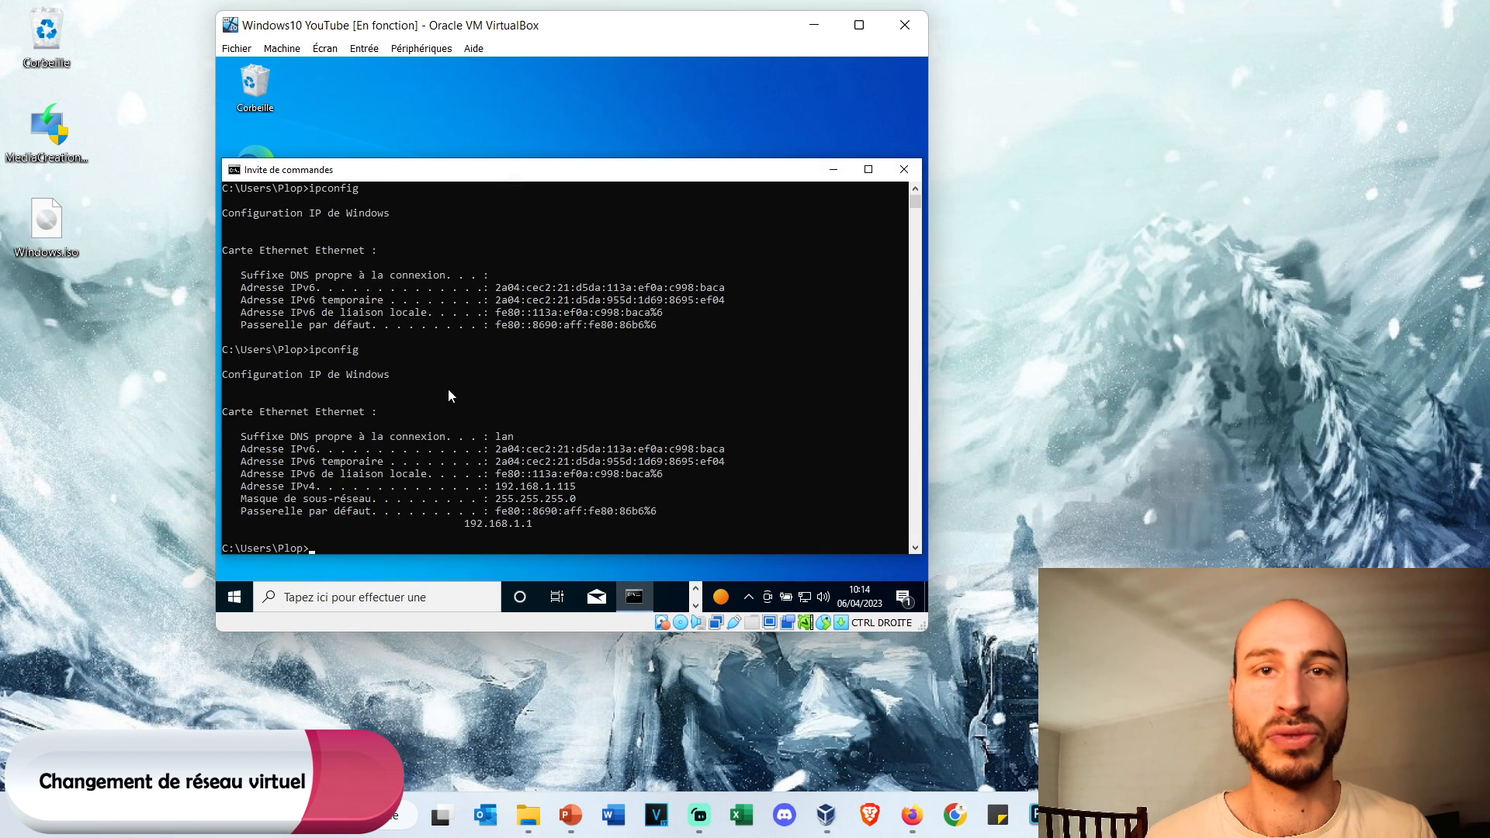
left_click_drag(661, 178, 655, 96)
left_click_drag(579, 404, 486, 420)
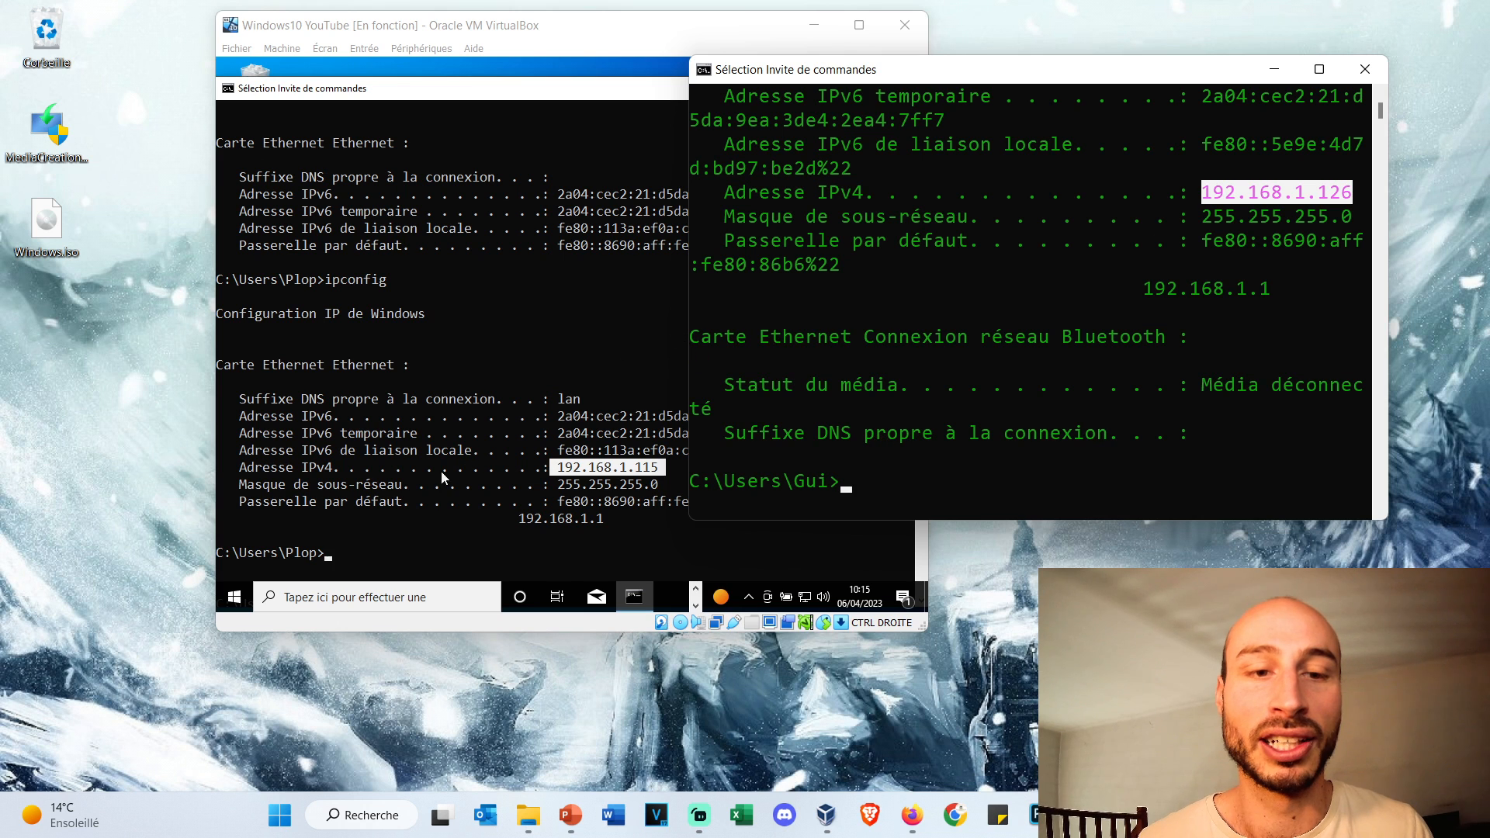
Ping the host address 192.168.1.126 from the guest command prompt with enlarged text.
left_click(416, 551)
left_click(326, 555)
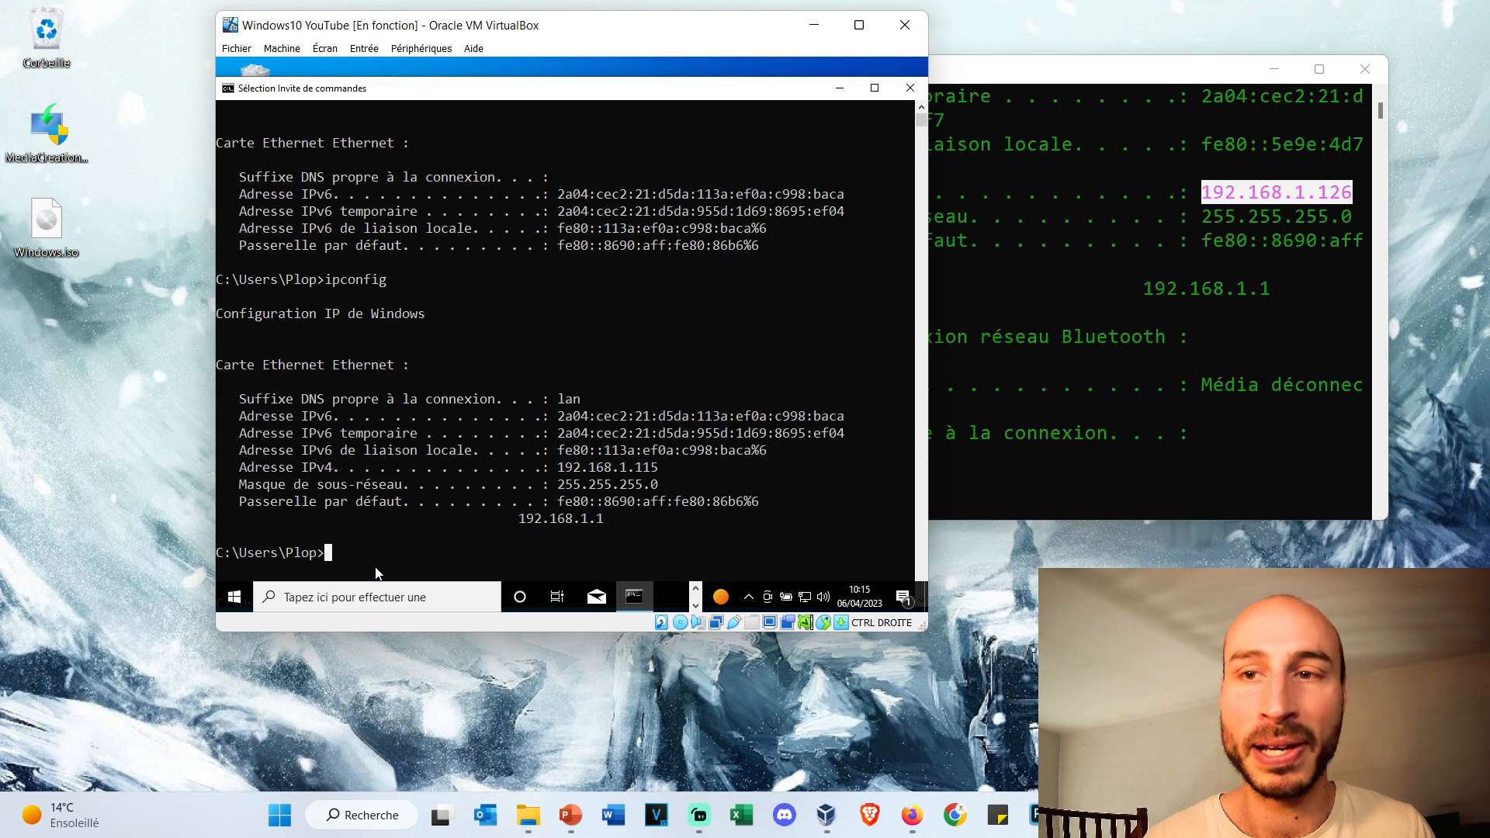
type("ping")
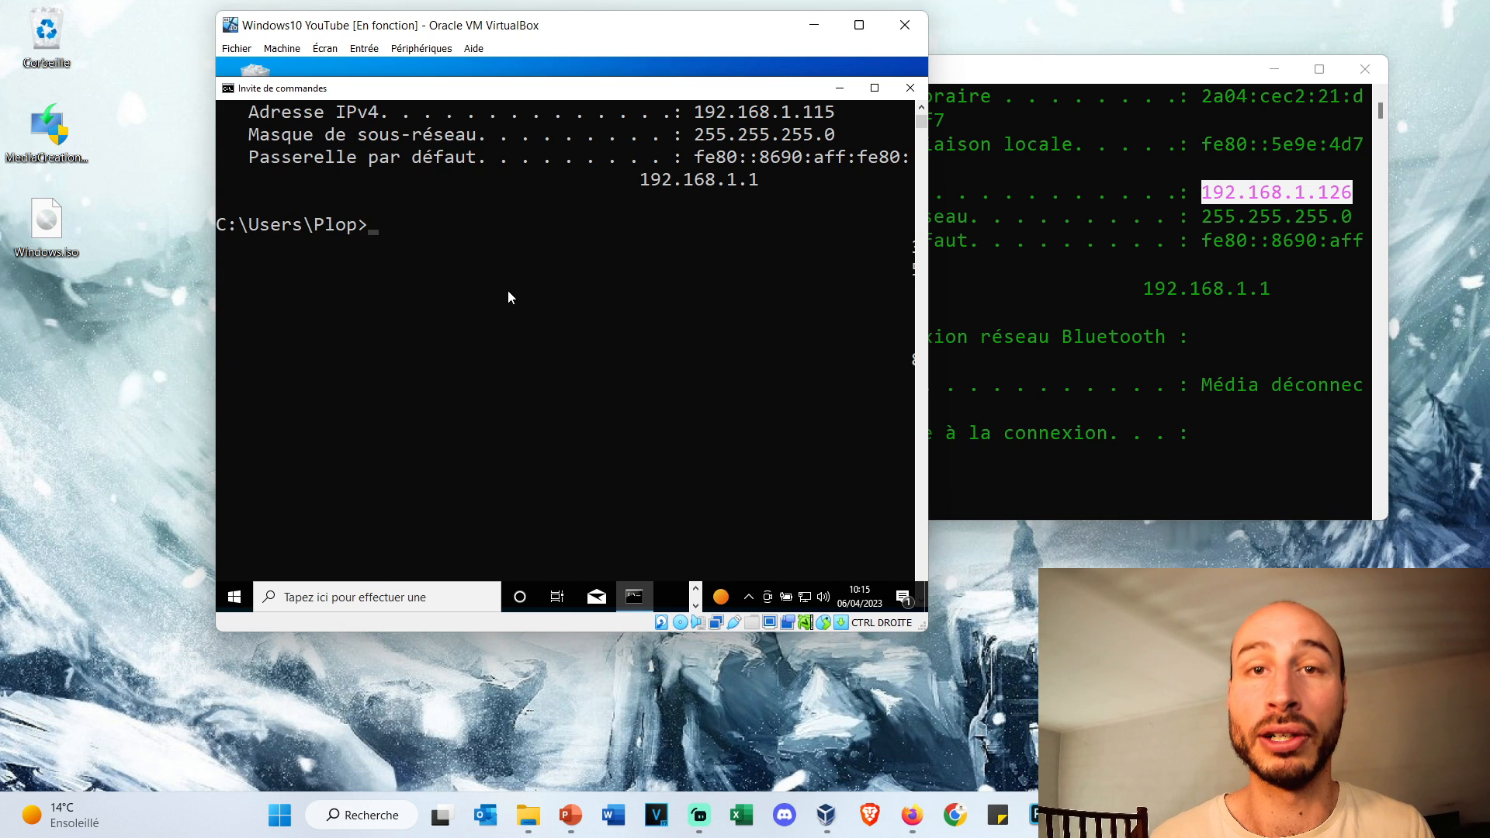
type("ping ")
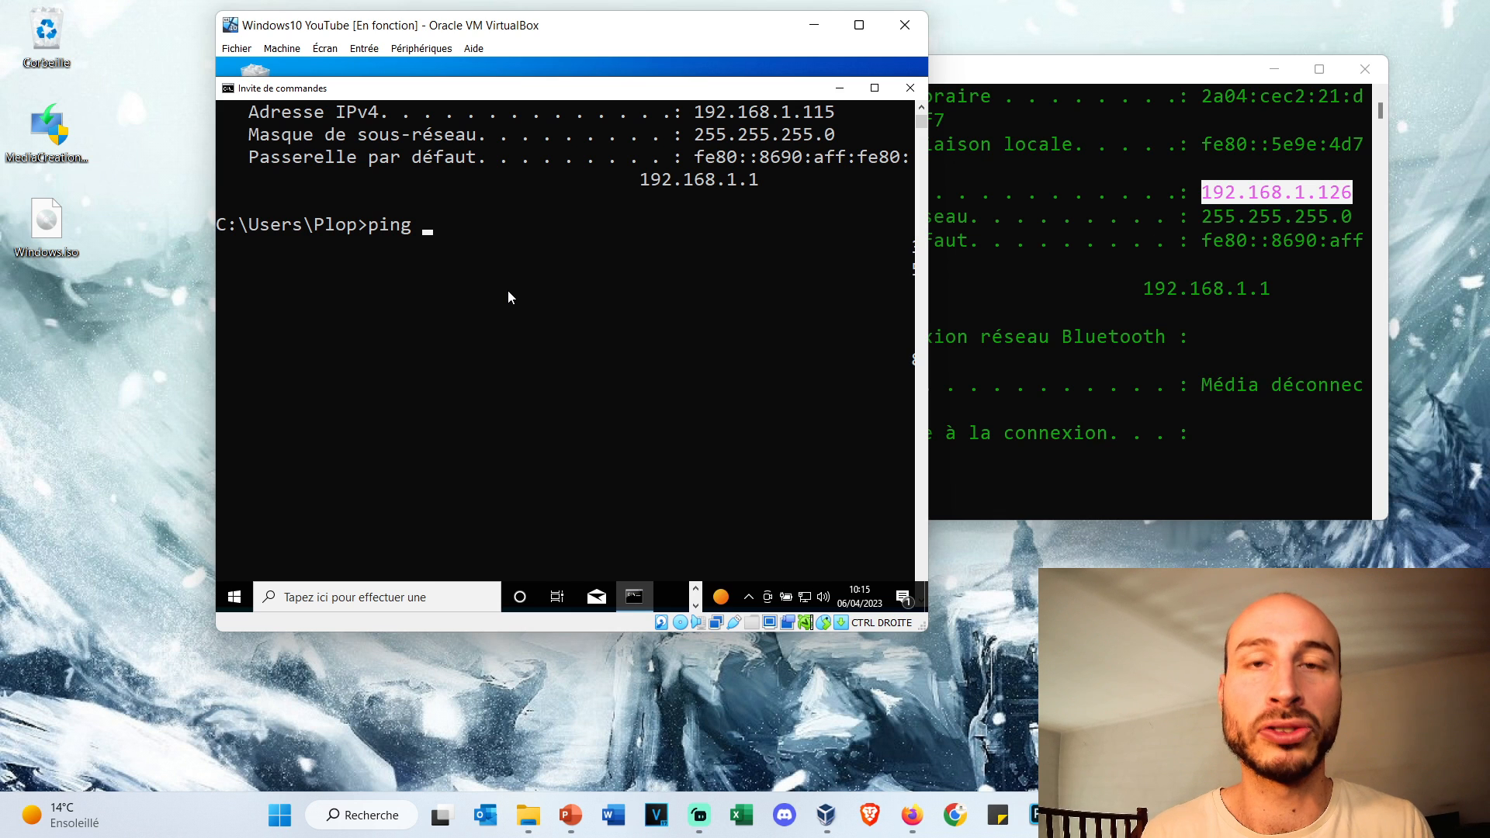
type("192")
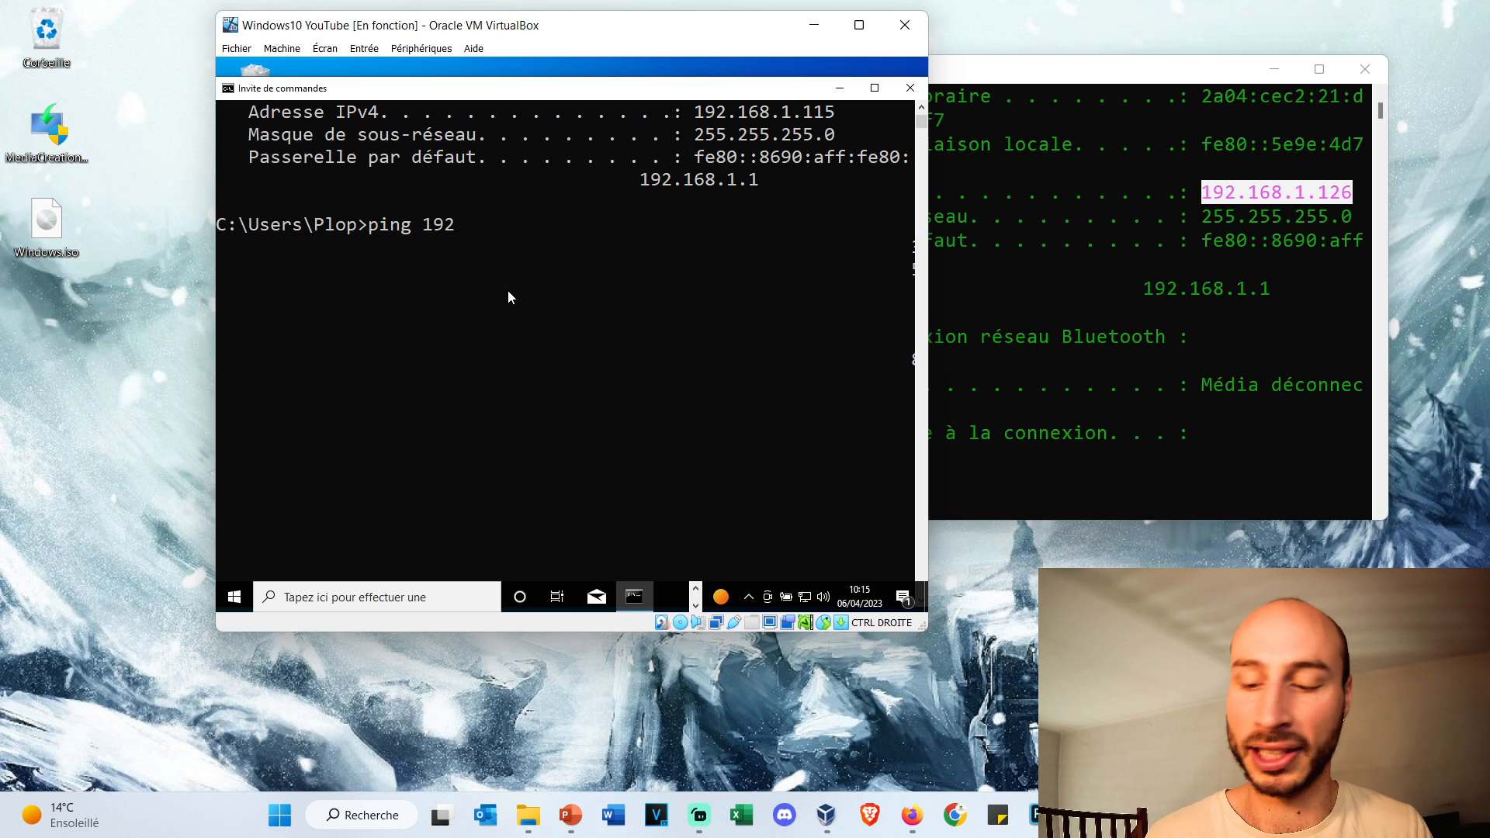
type(".168.1.")
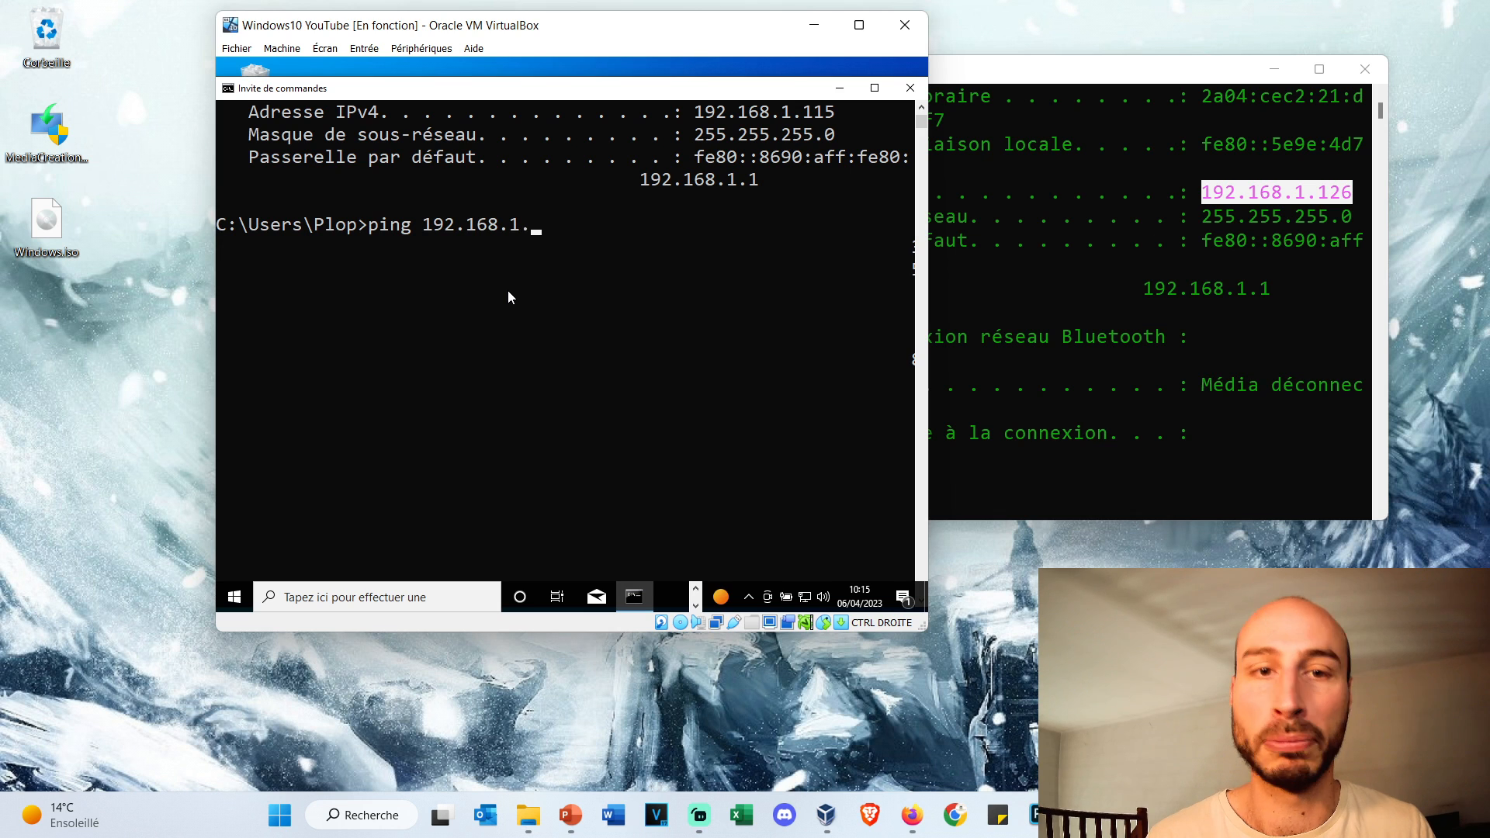
type("126")
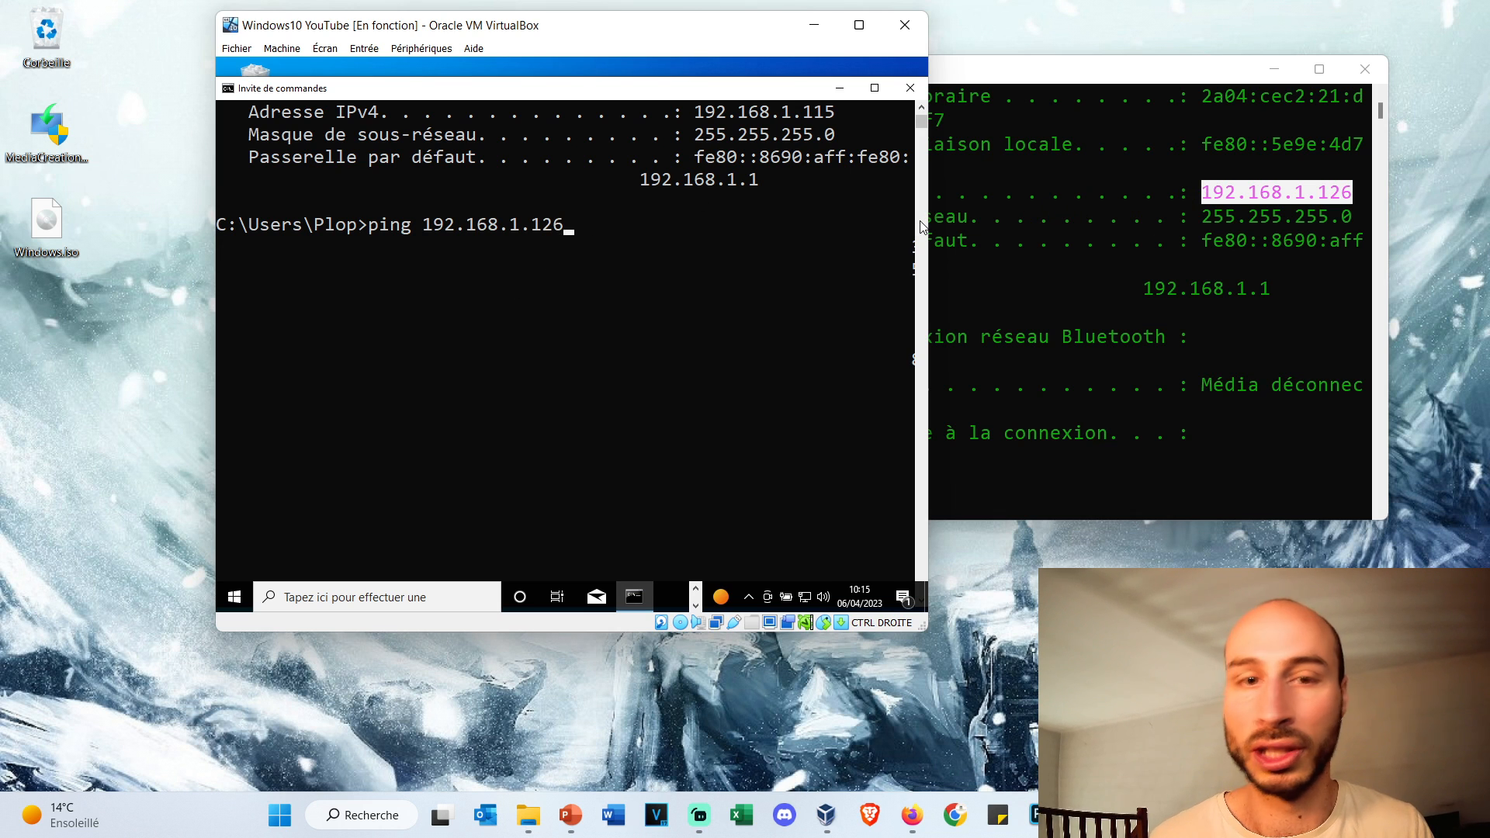
key("Return")
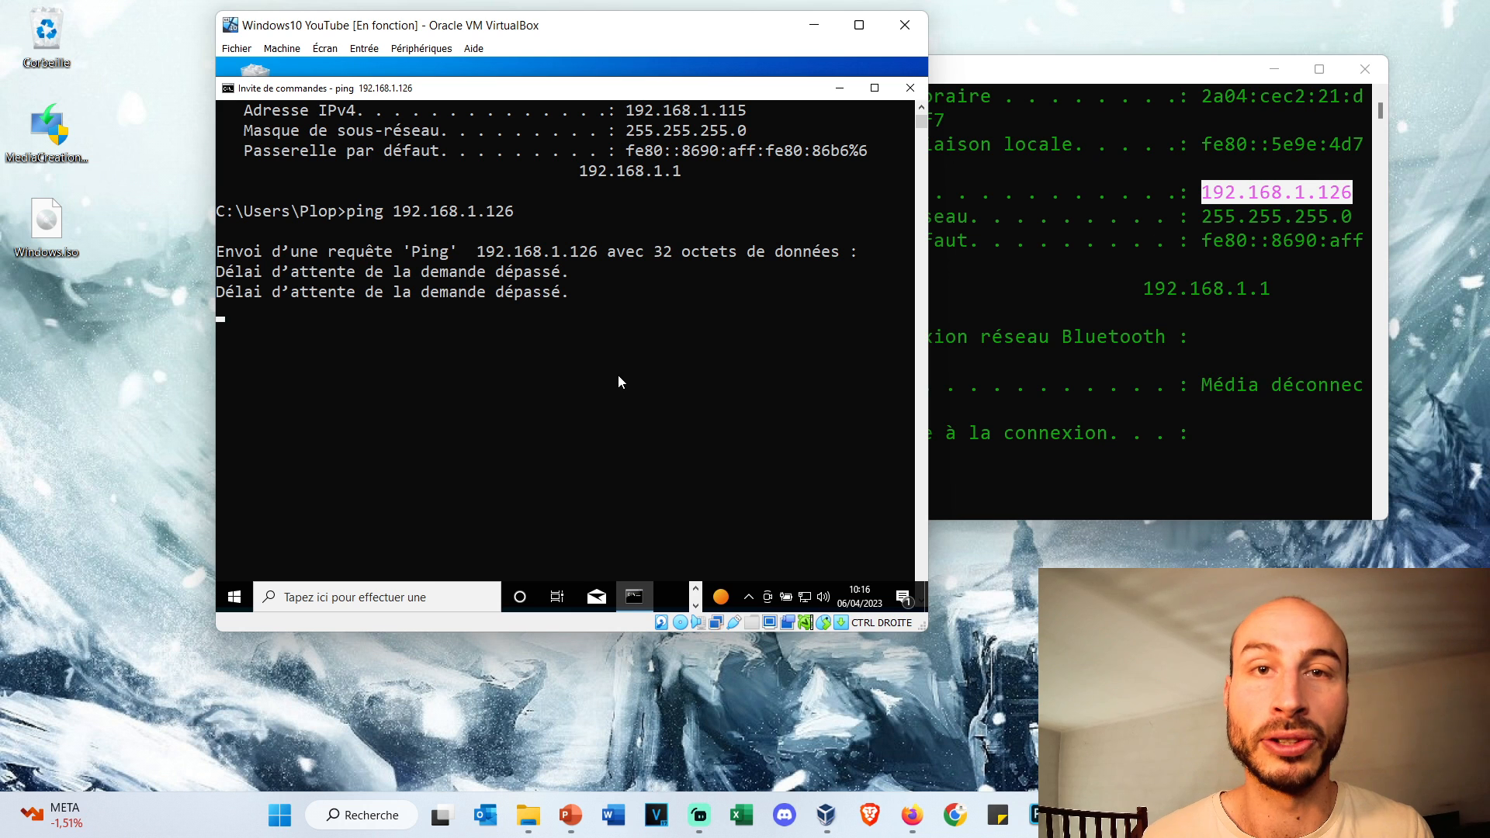
Turn off the guest's Windows Defender firewall for both private and public networks and close its window.
left_click(339, 595)
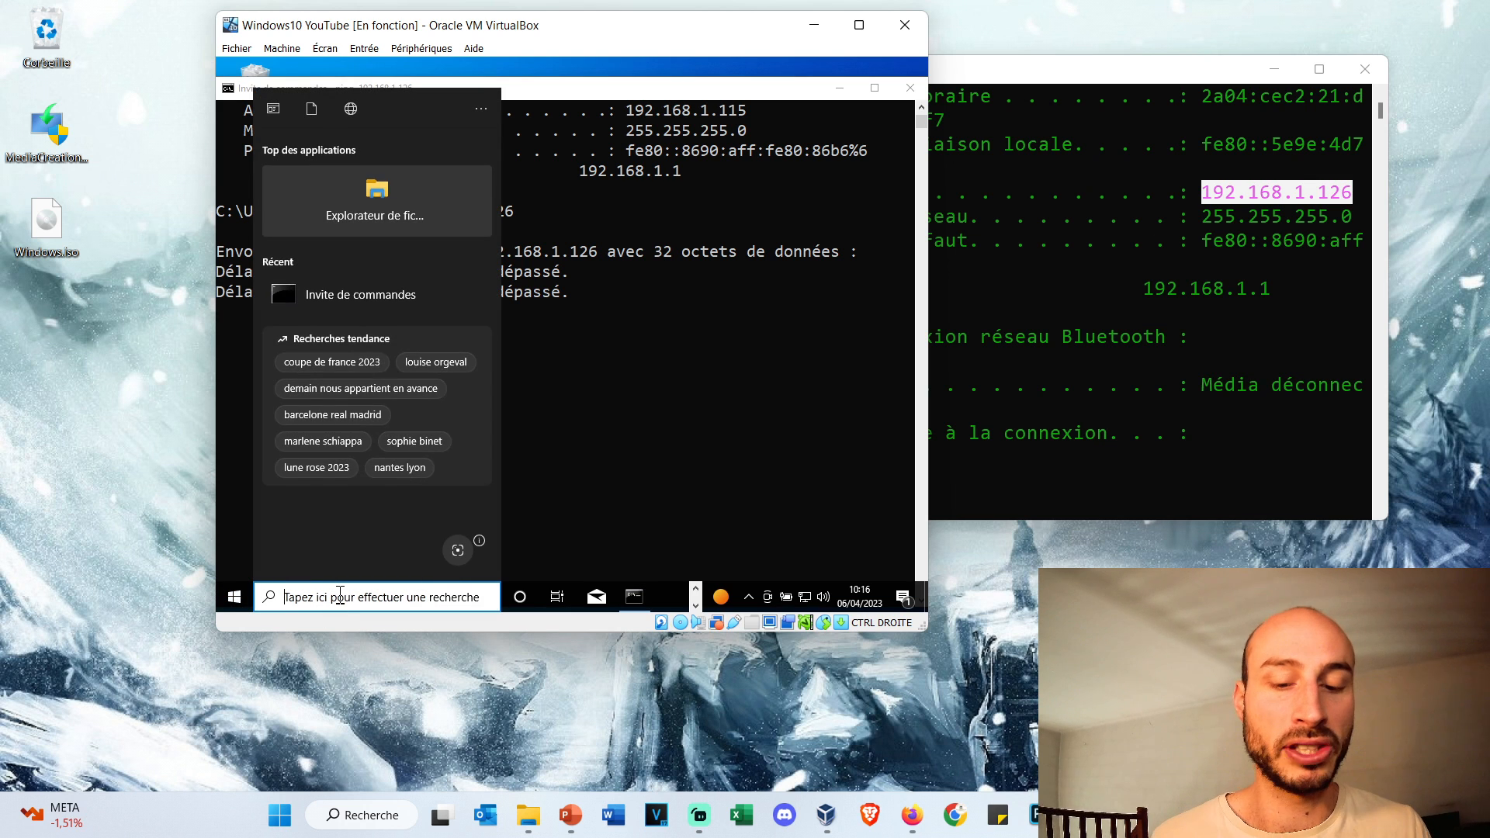
type("pare")
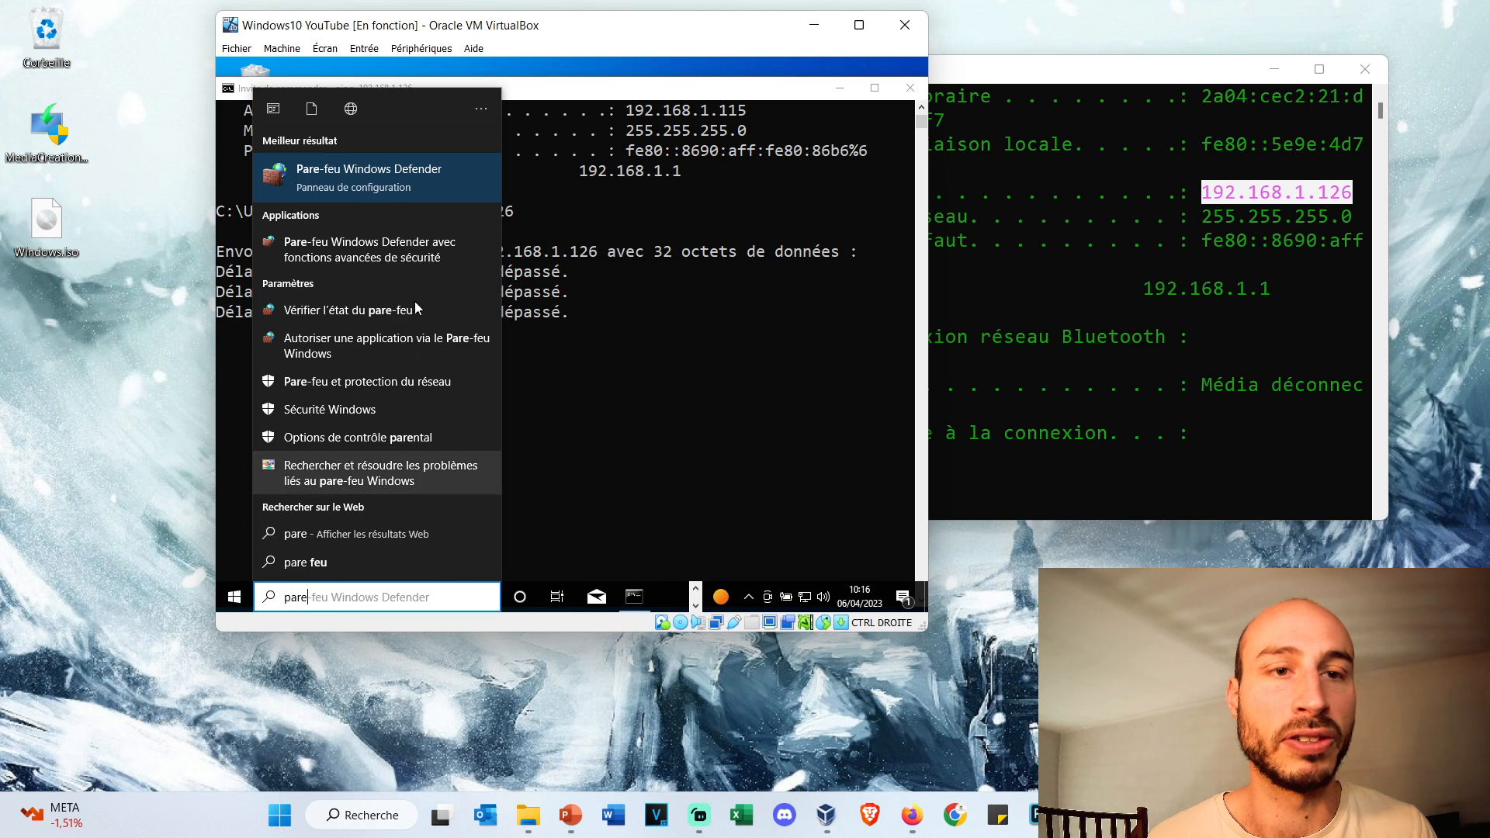
left_click(380, 186)
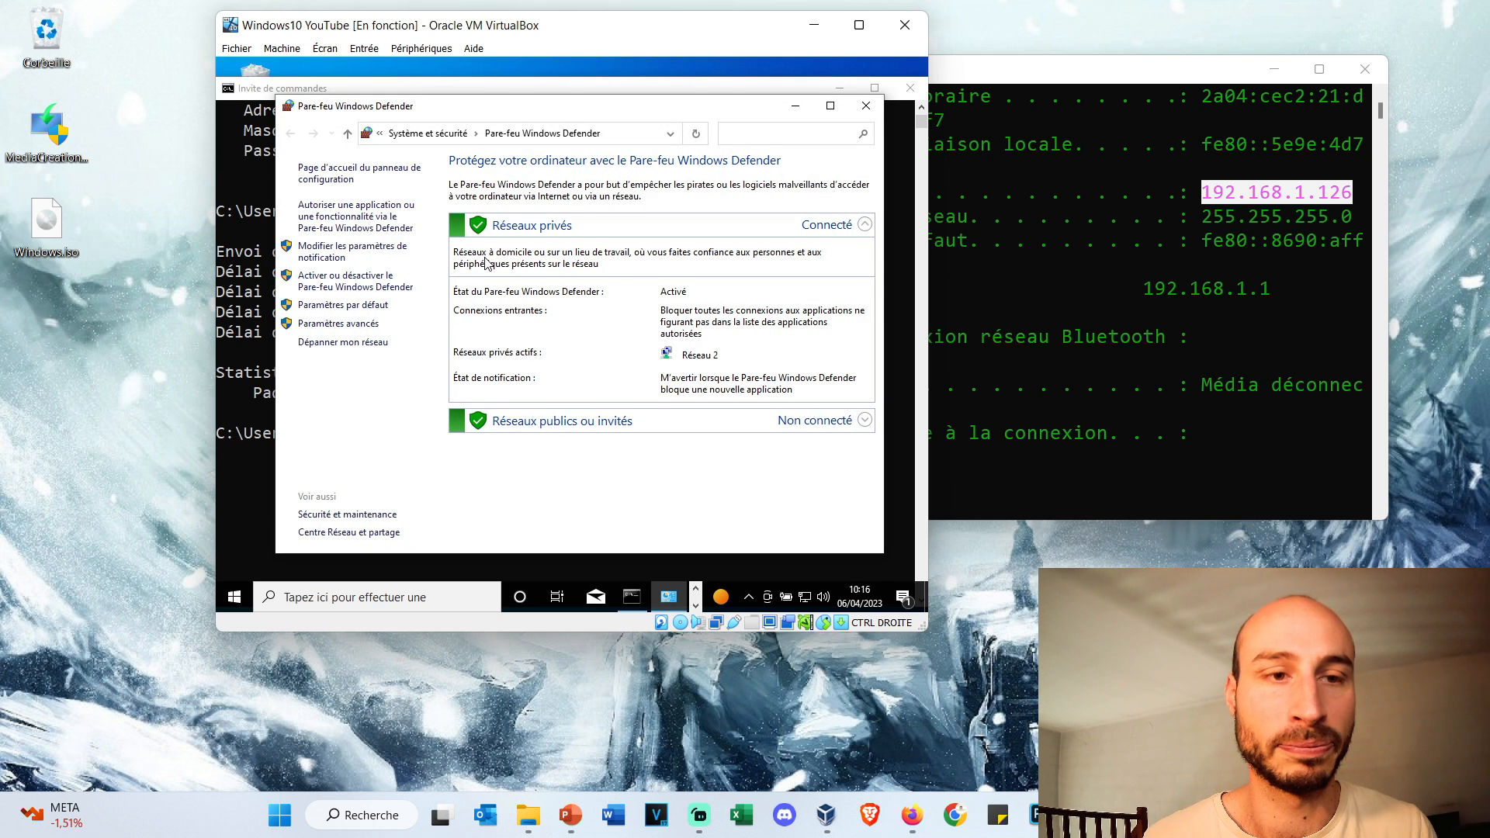
left_click(379, 284)
left_click(402, 292)
left_click(402, 397)
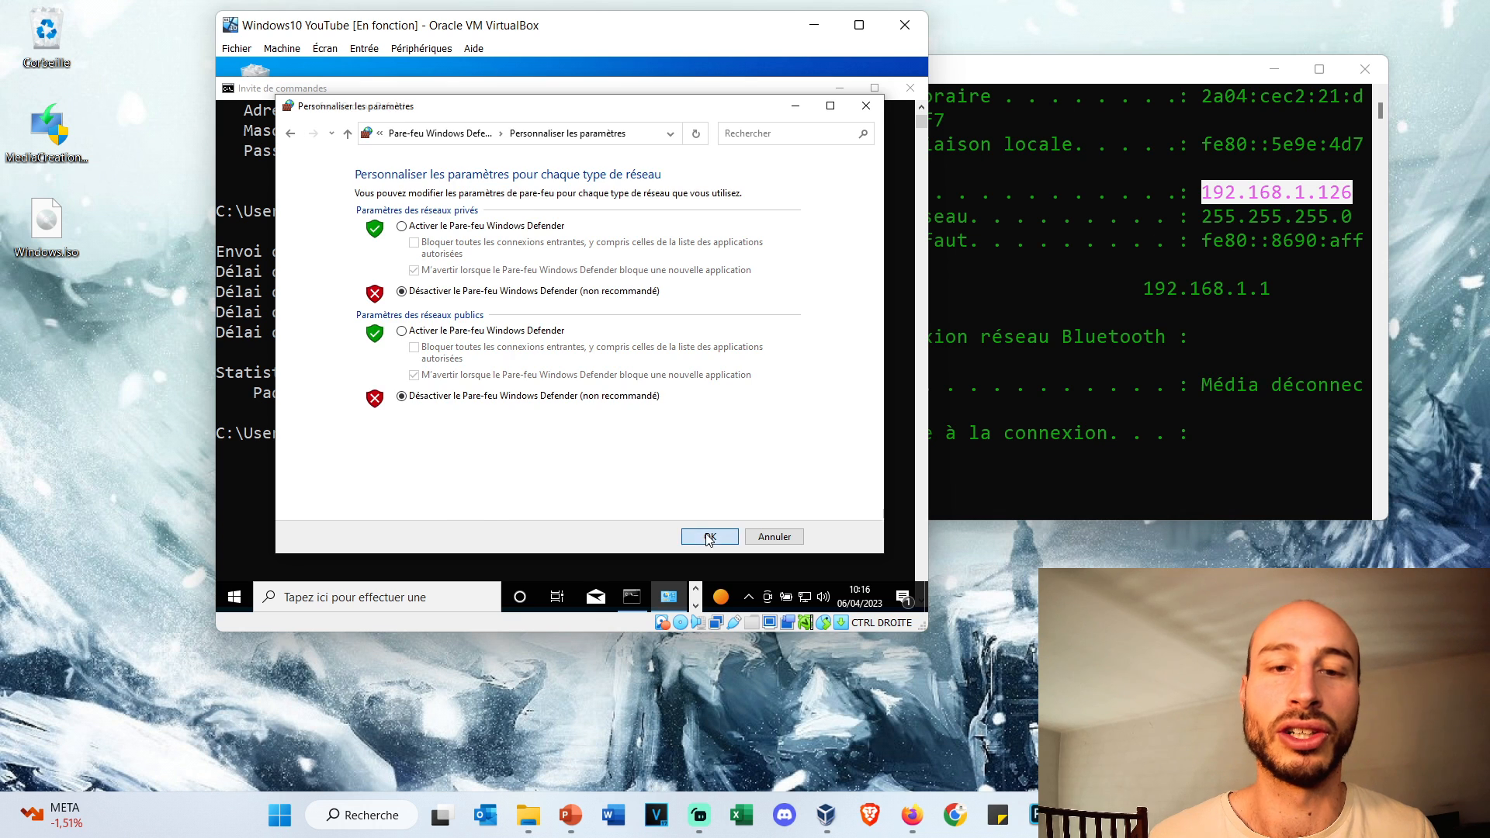
left_click(709, 536)
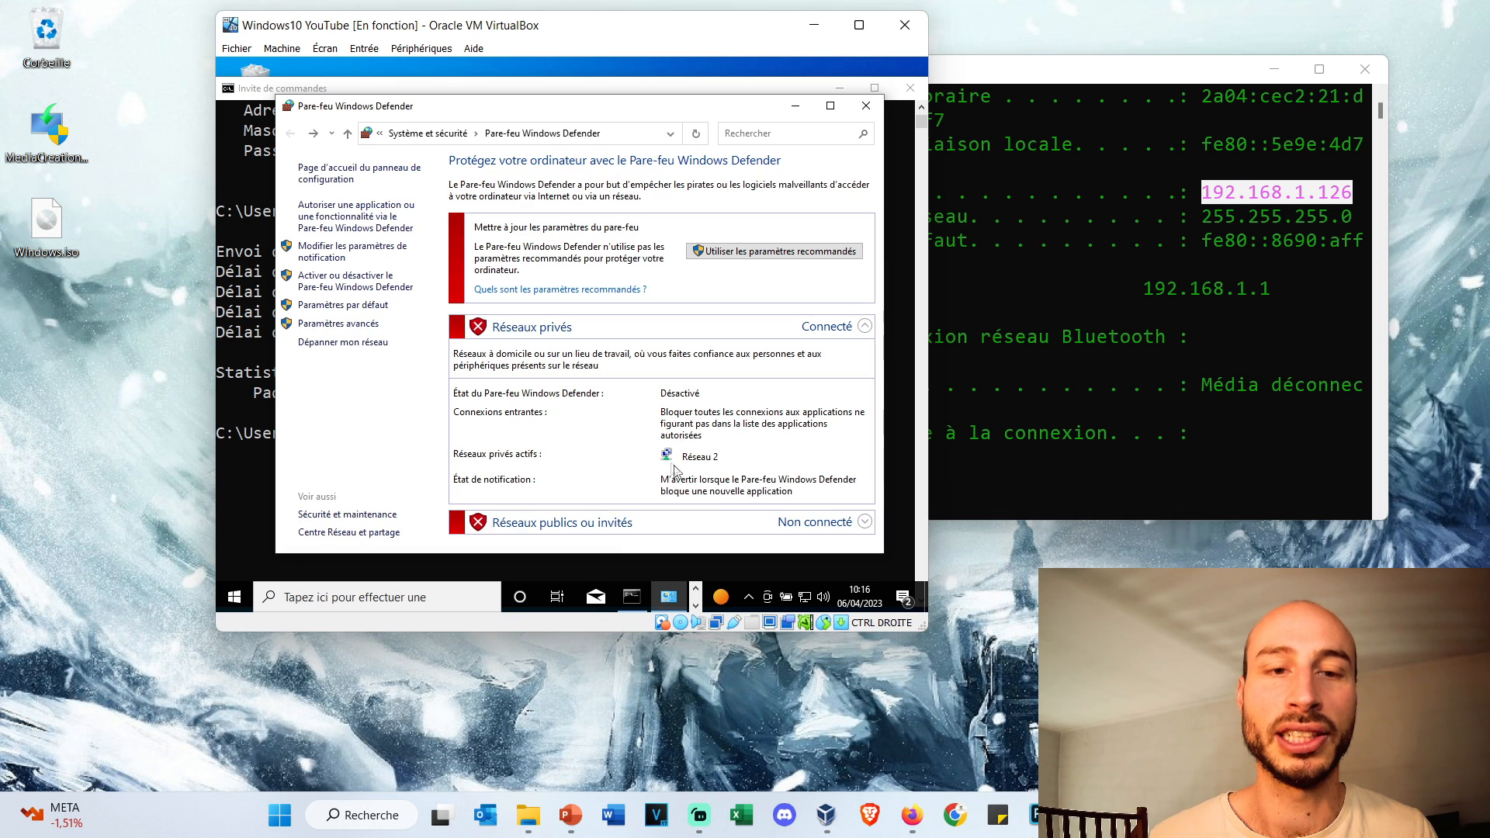
left_click(866, 105)
Repeat the ping to 192.168.1.126 in the guest command prompt.
left_click(351, 436)
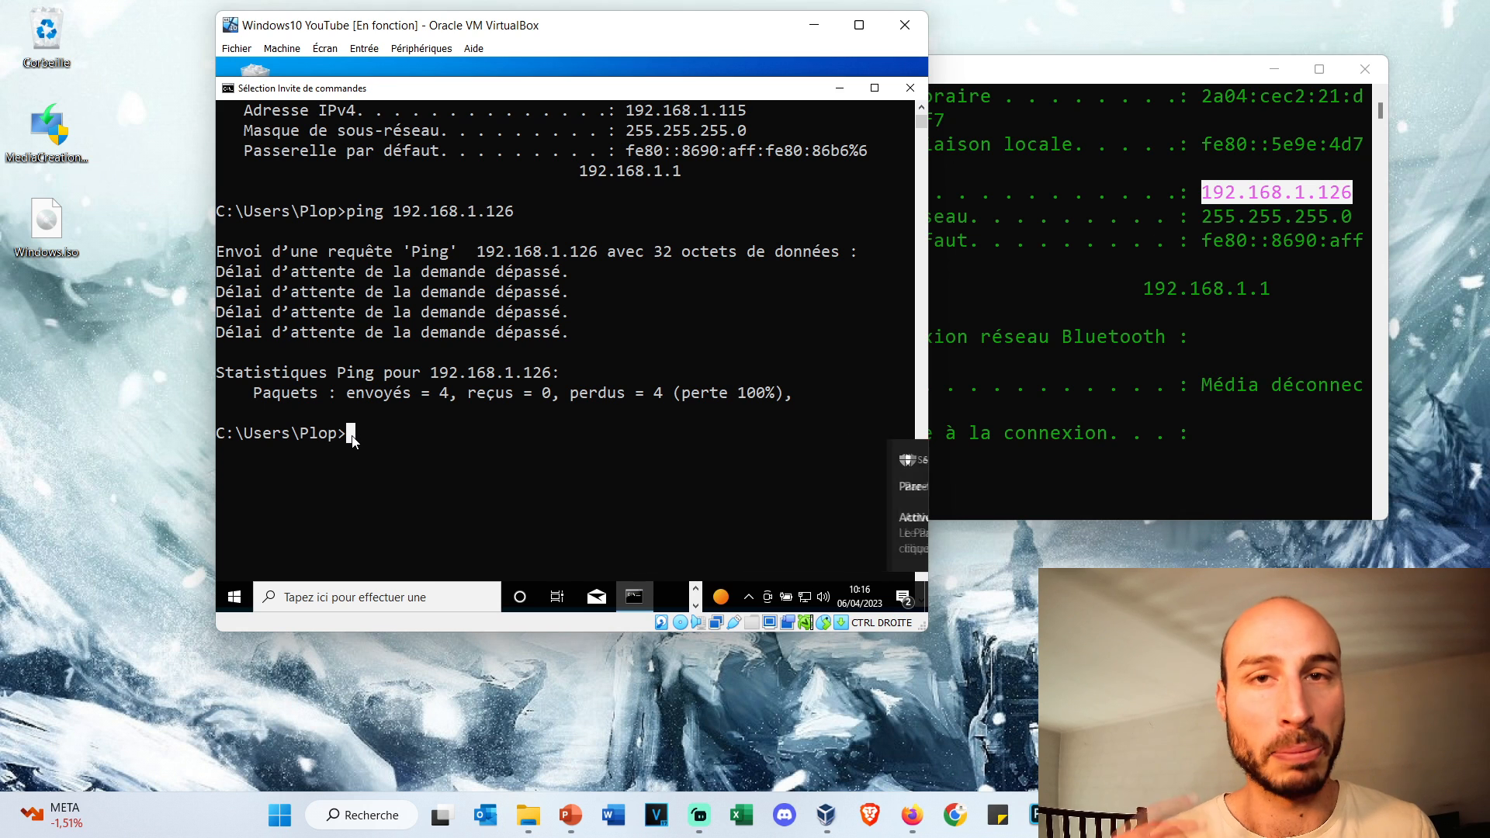
key("Up")
key("Return")
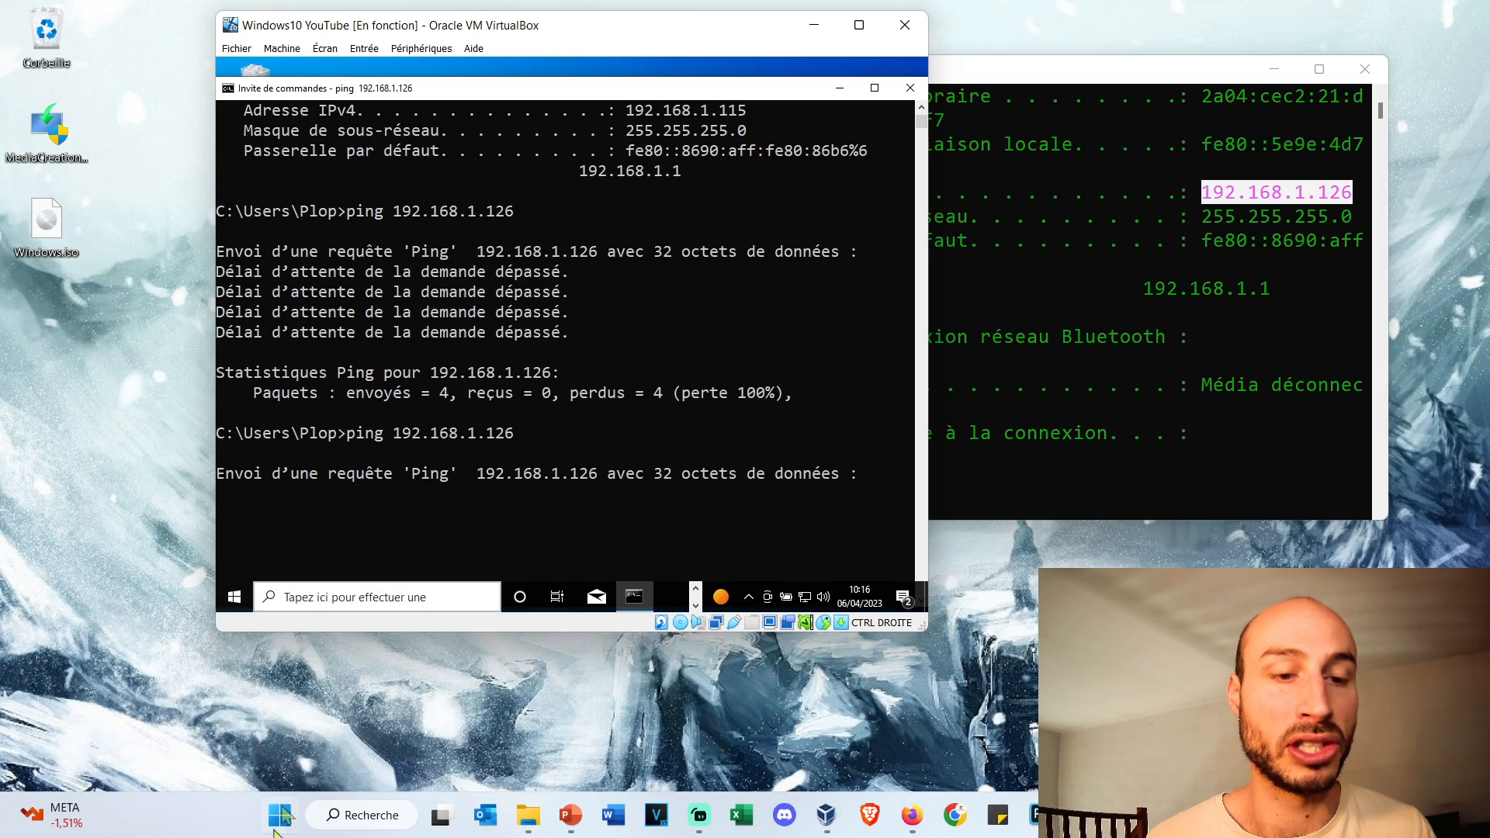
Turn off the host's Windows Defender firewall for both private and public networks.
left_click(373, 815)
type("pare")
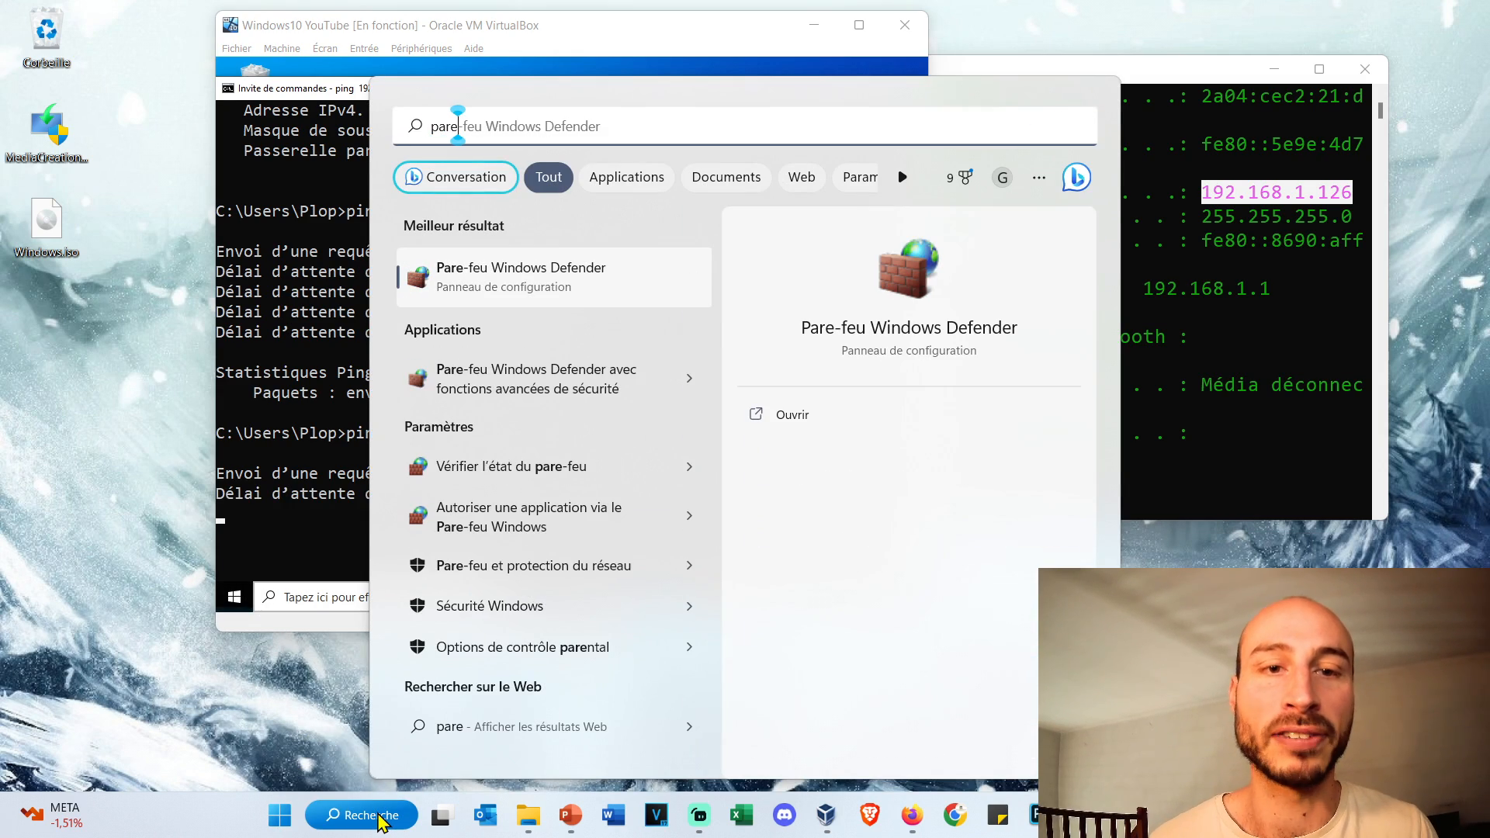
left_click(644, 295)
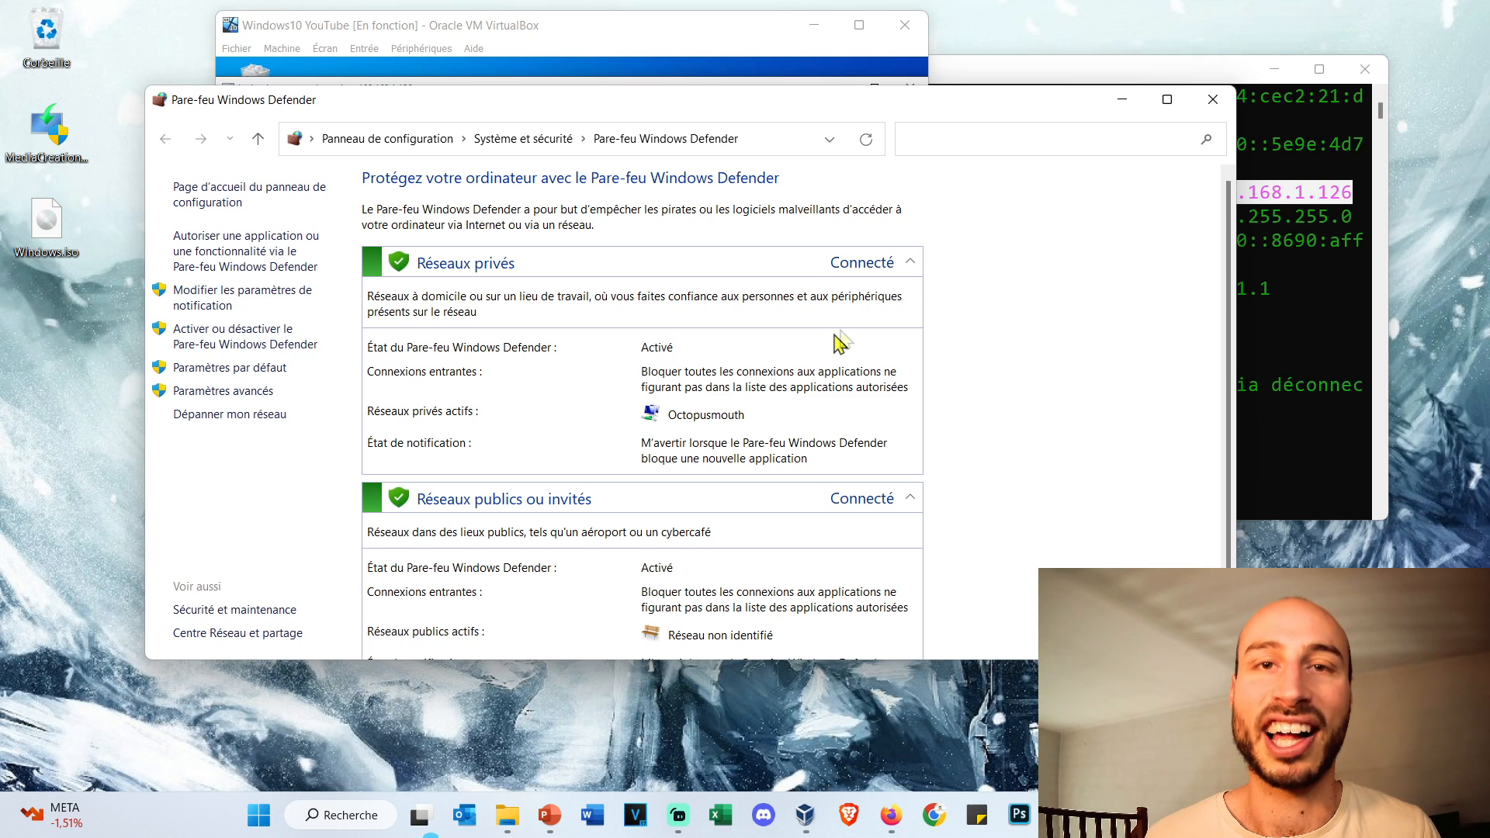
scroll(660, 341, "down", 2)
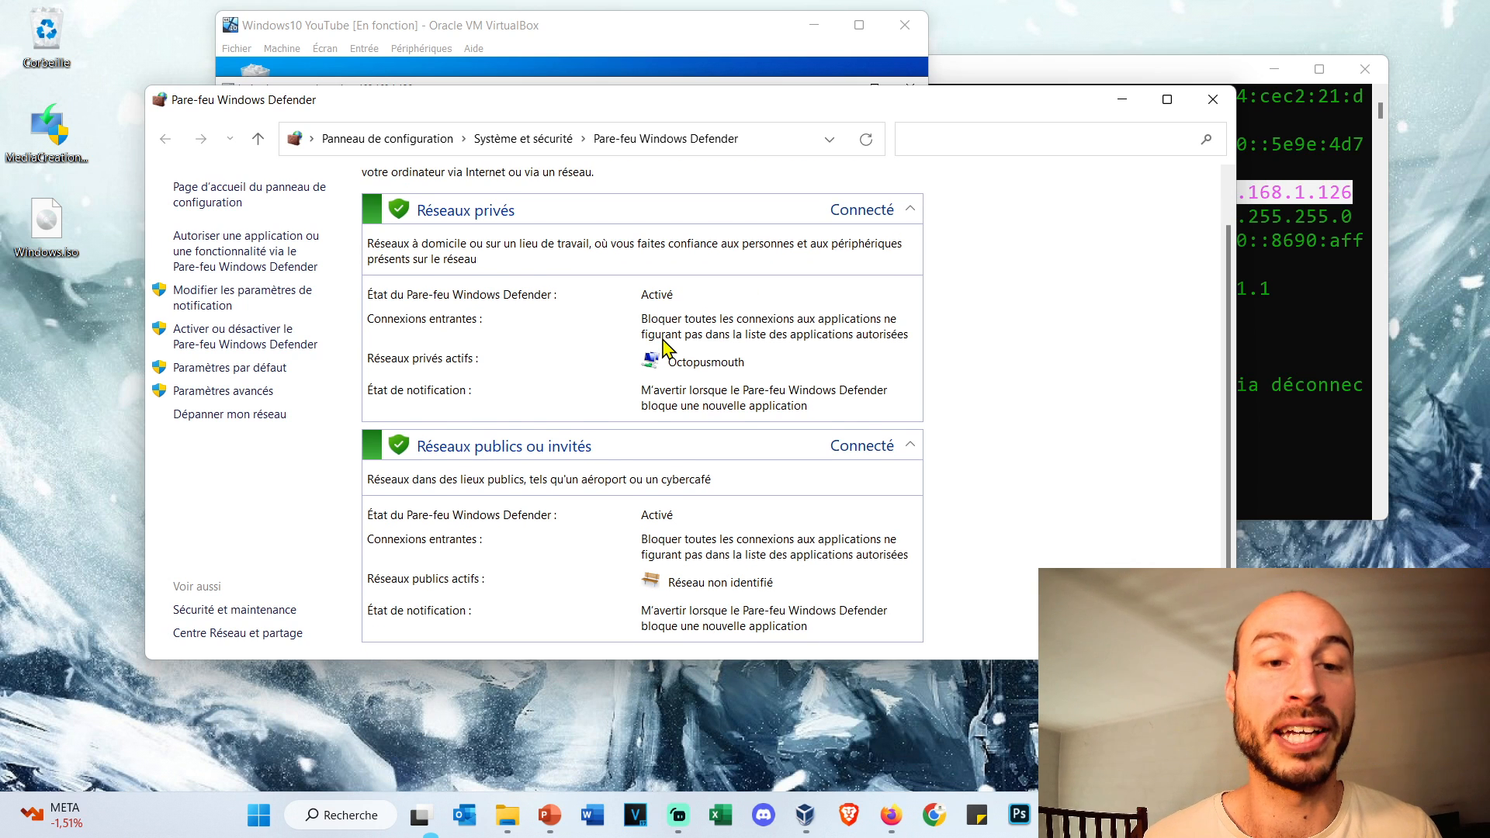
left_click(299, 341)
left_click(469, 348)
left_click(468, 483)
left_click(854, 638)
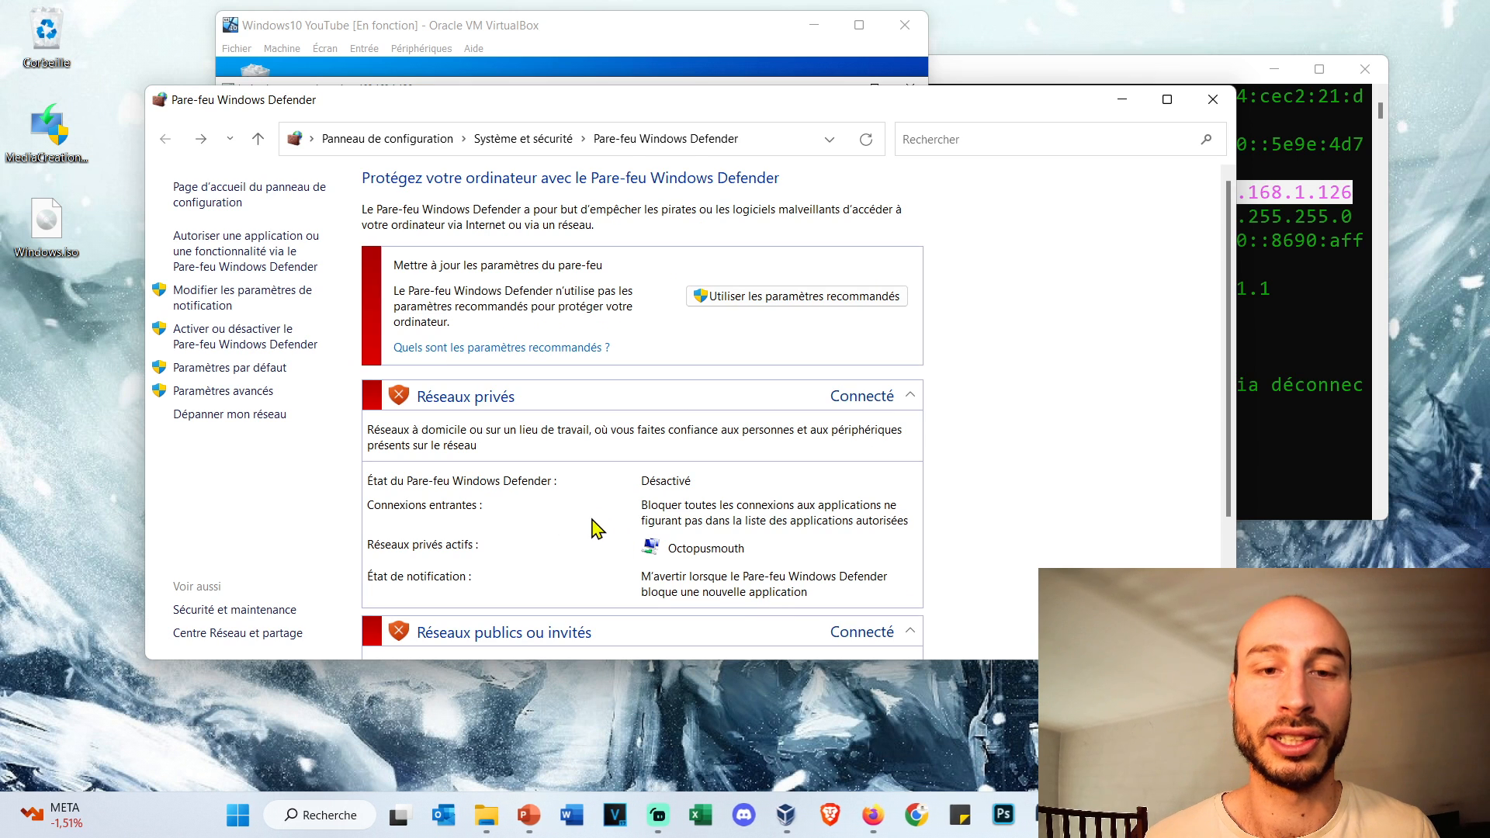
Return to the virtual machine and ping the host at 192.168.1.126 once more.
left_click(549, 37)
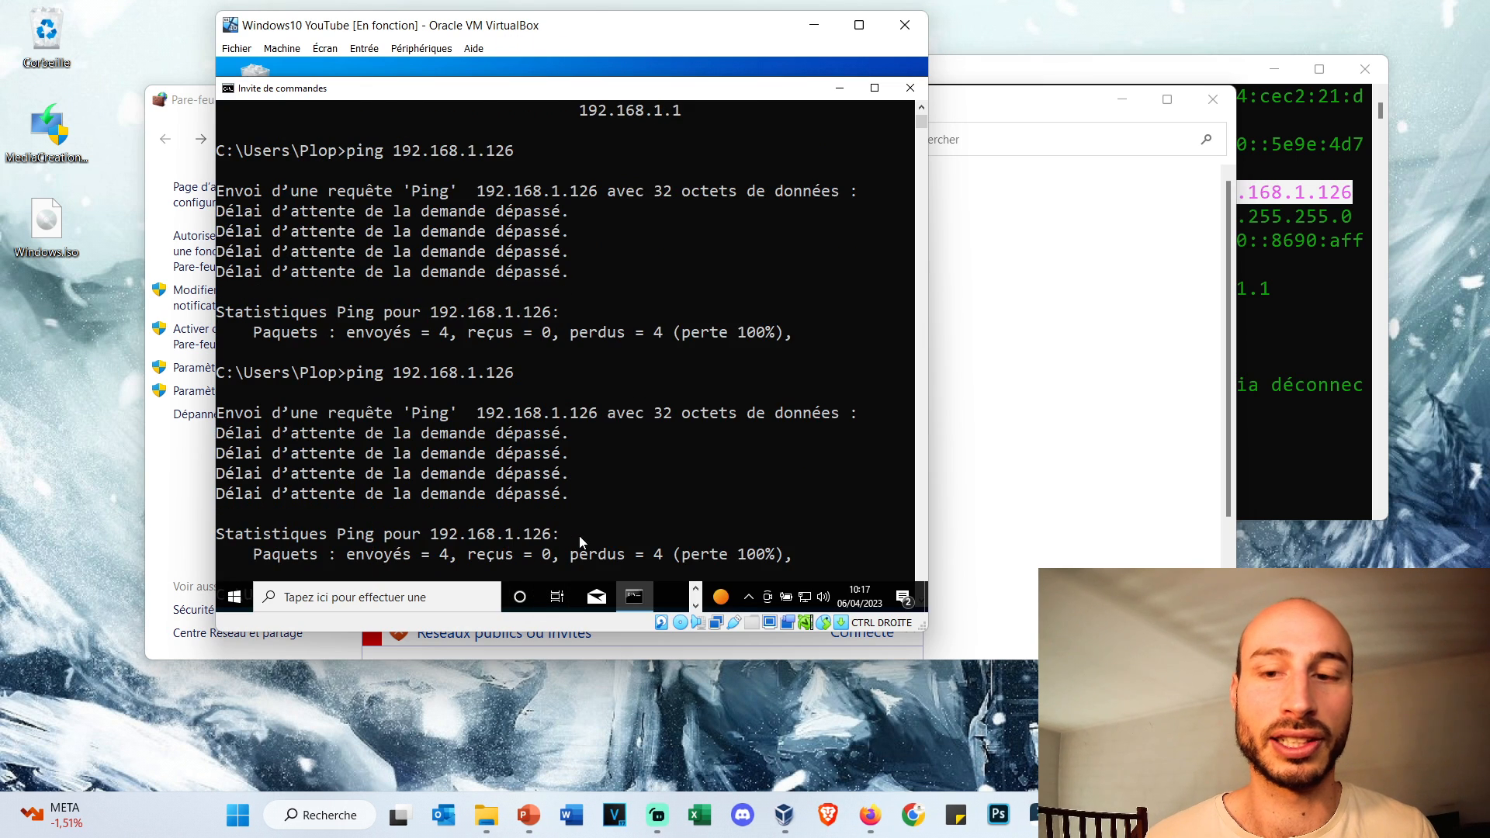
key("Up")
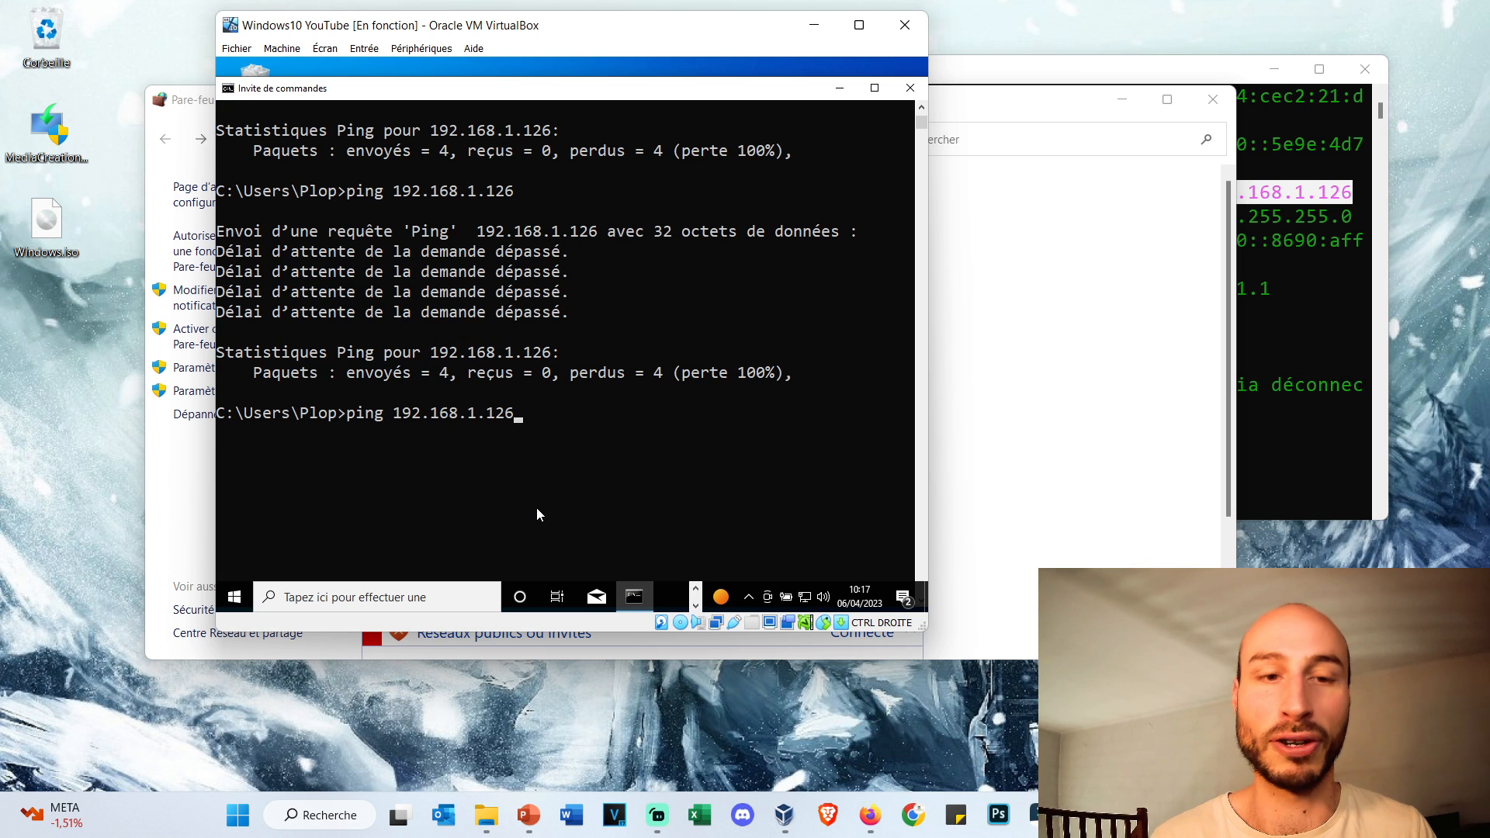
key("Return")
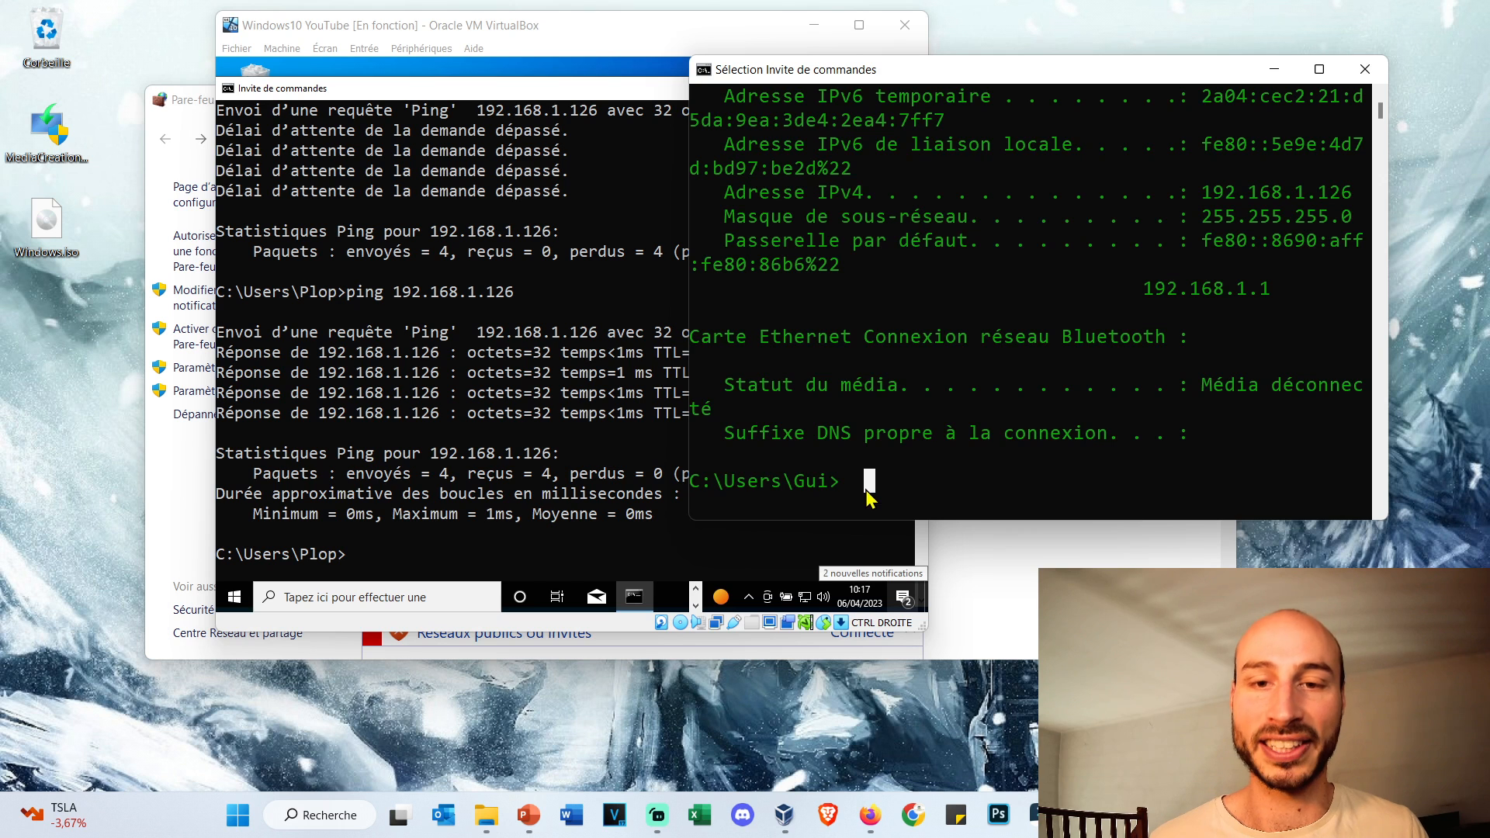
Ping the guest address 192.168.1.115 from the host command prompt, and close the host's command prompt and firewall windows.
left_click(849, 485)
type("pin")
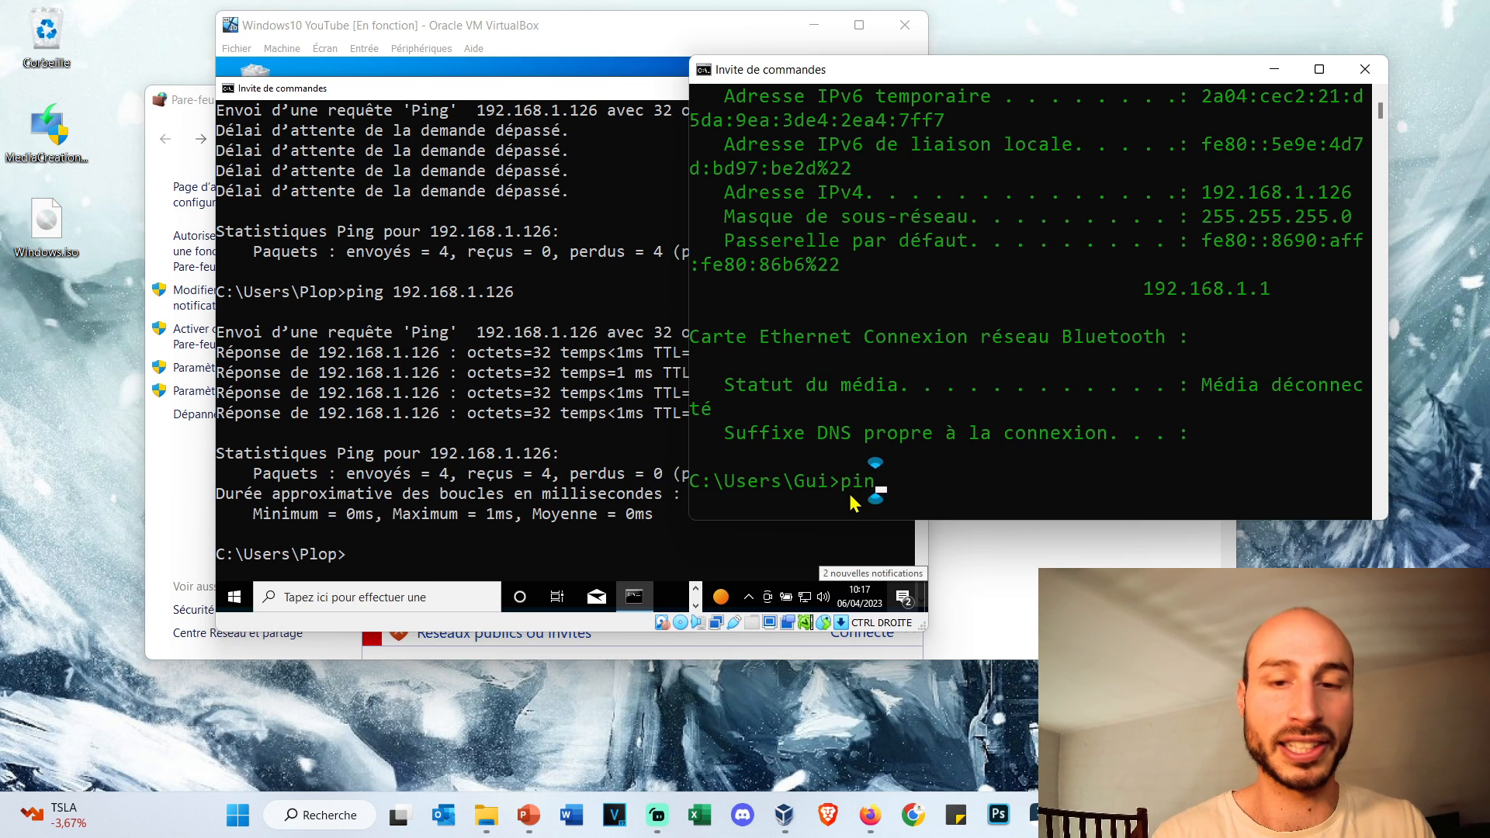
type("g 19")
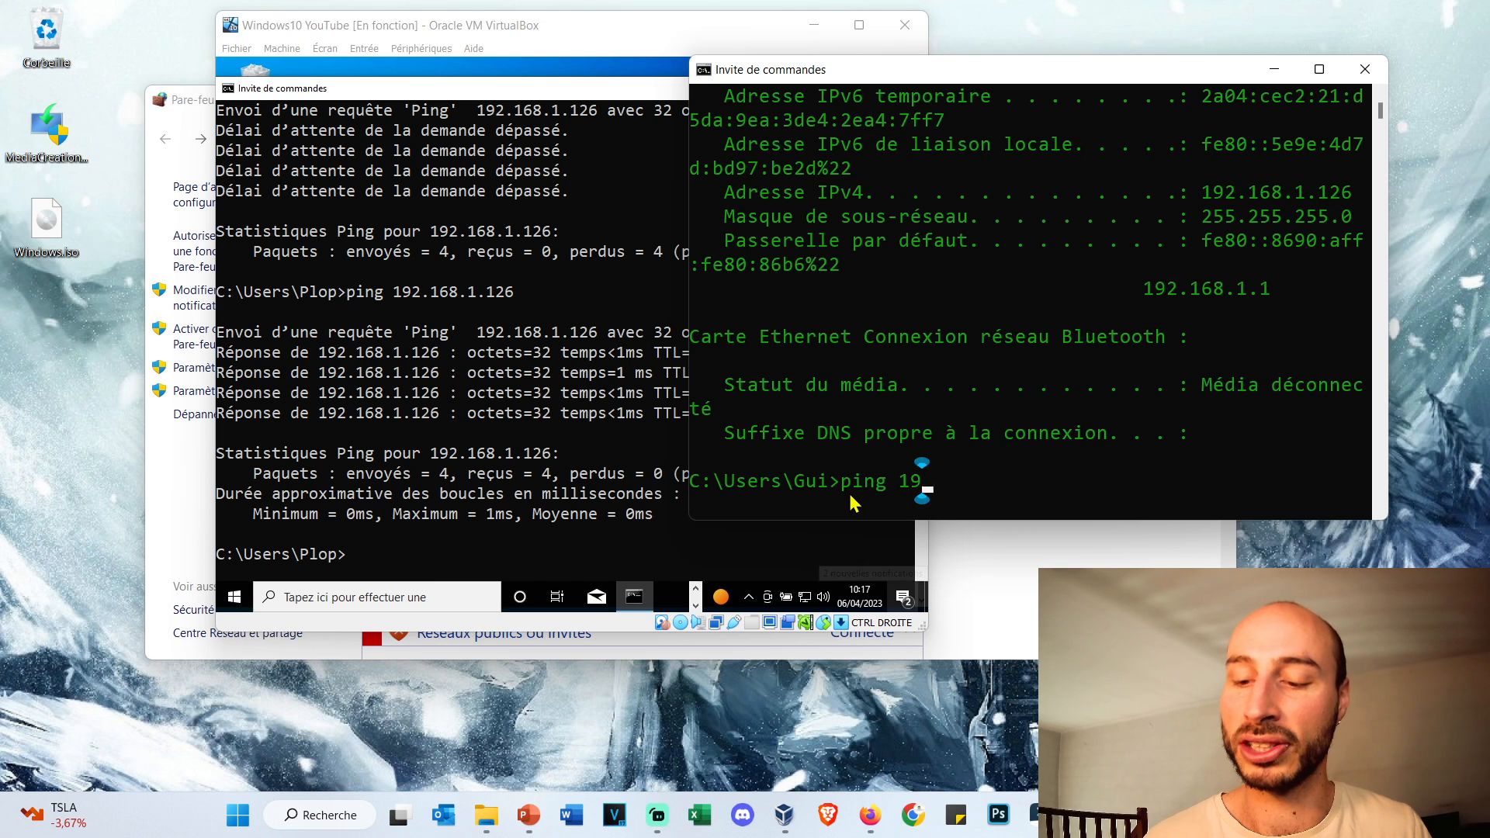
type("2.168.1.115")
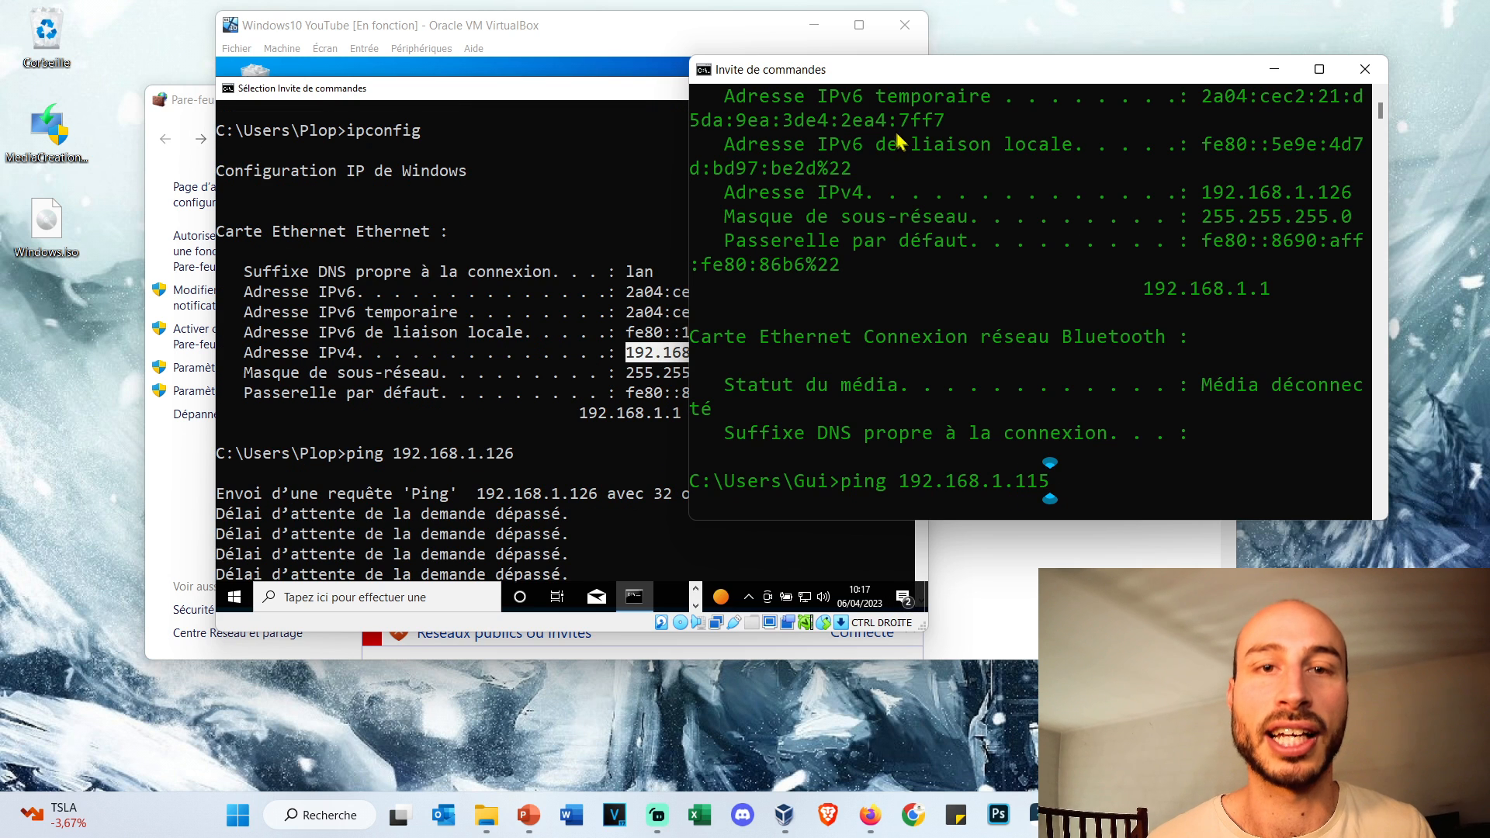
left_click(665, 37)
left_click(970, 89)
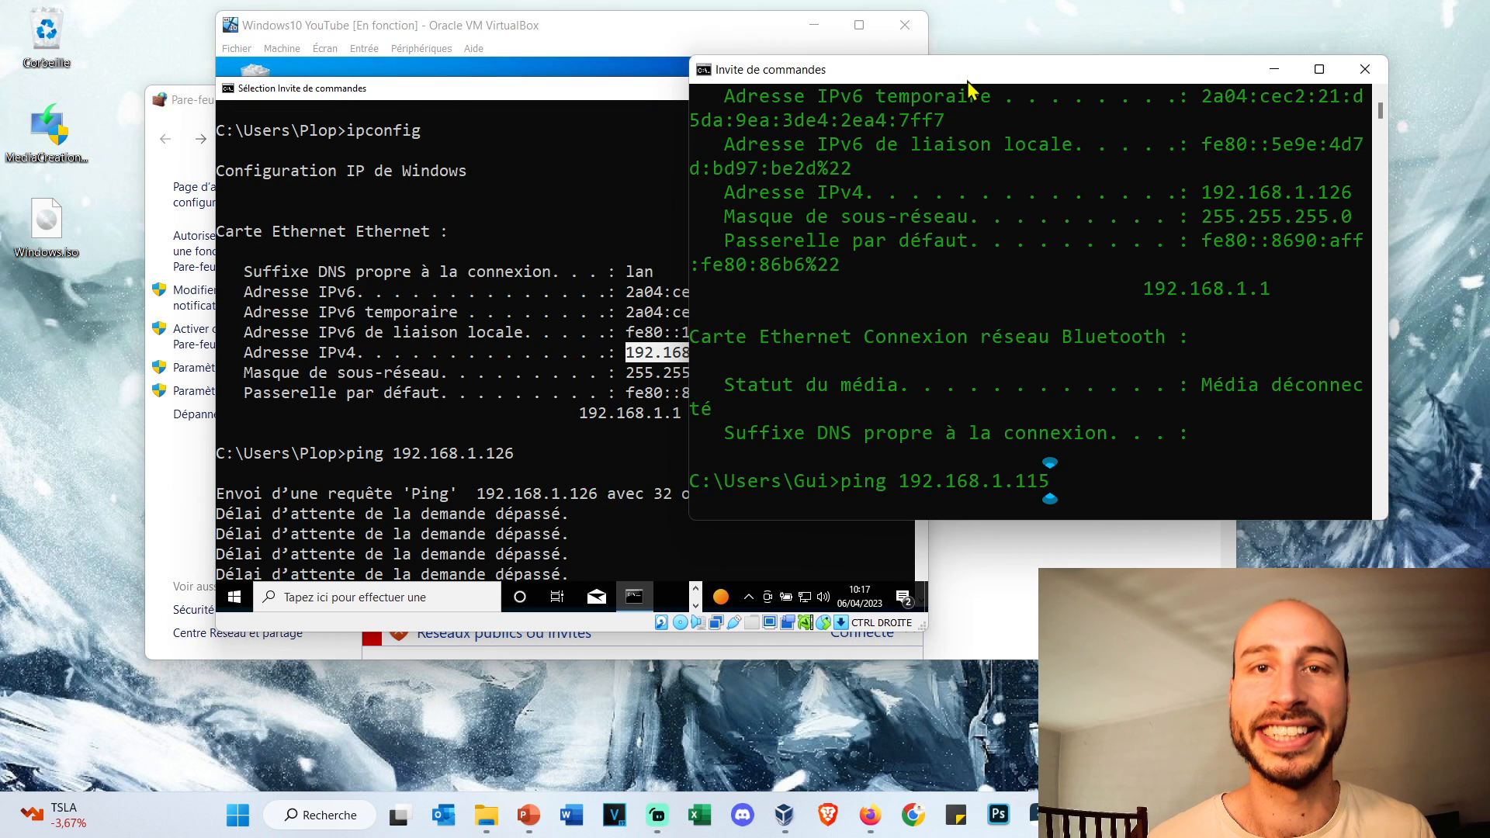
key("Return")
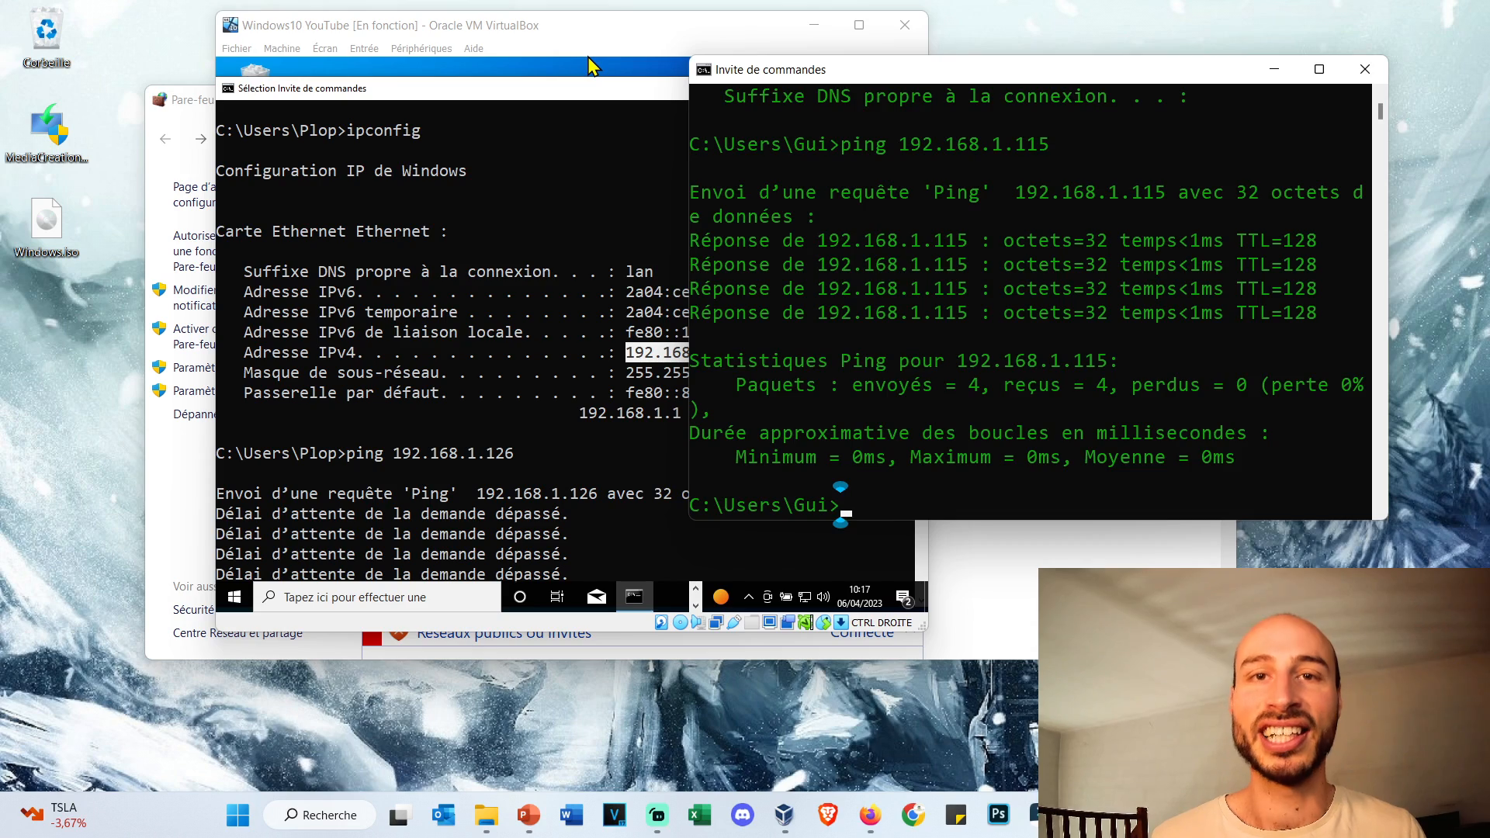
left_click(1364, 69)
left_click(1212, 102)
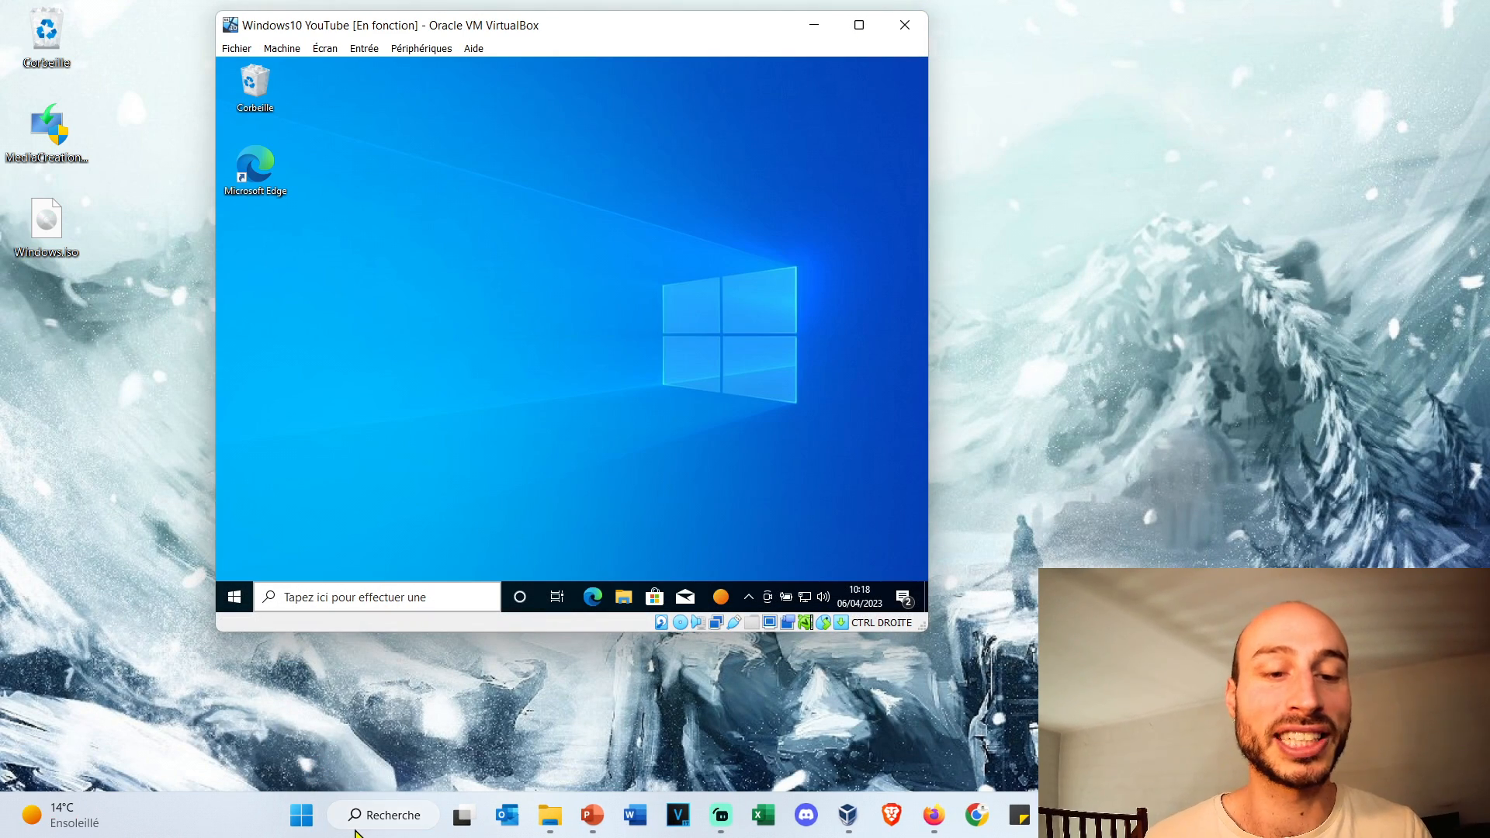
Turn the host's Windows Defender firewall back on for private and public networks and close its window.
left_click(355, 827)
type("pare")
key("Return")
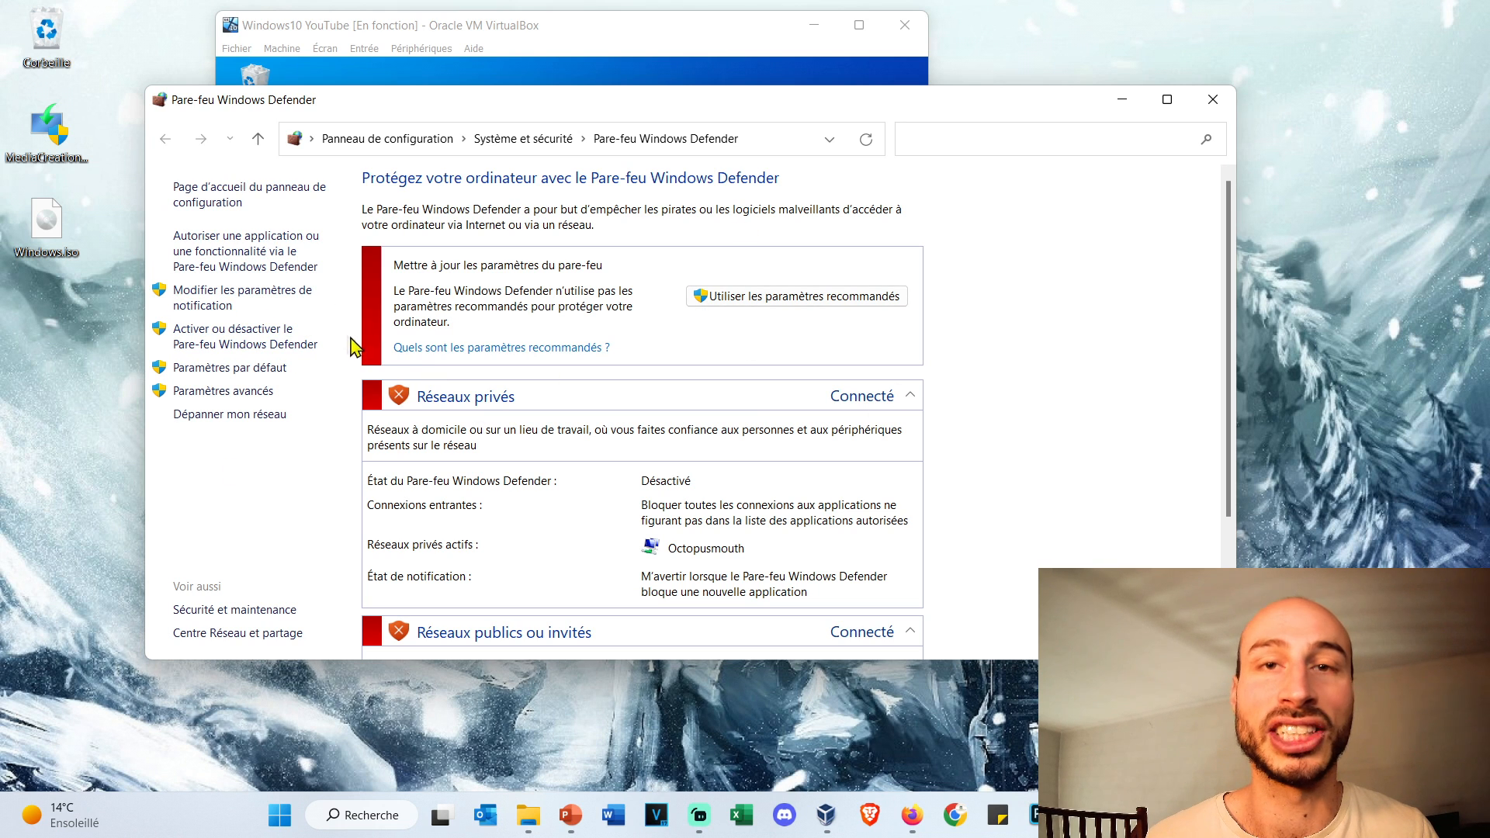
left_click(315, 342)
left_click(543, 264)
left_click(547, 399)
left_click(870, 639)
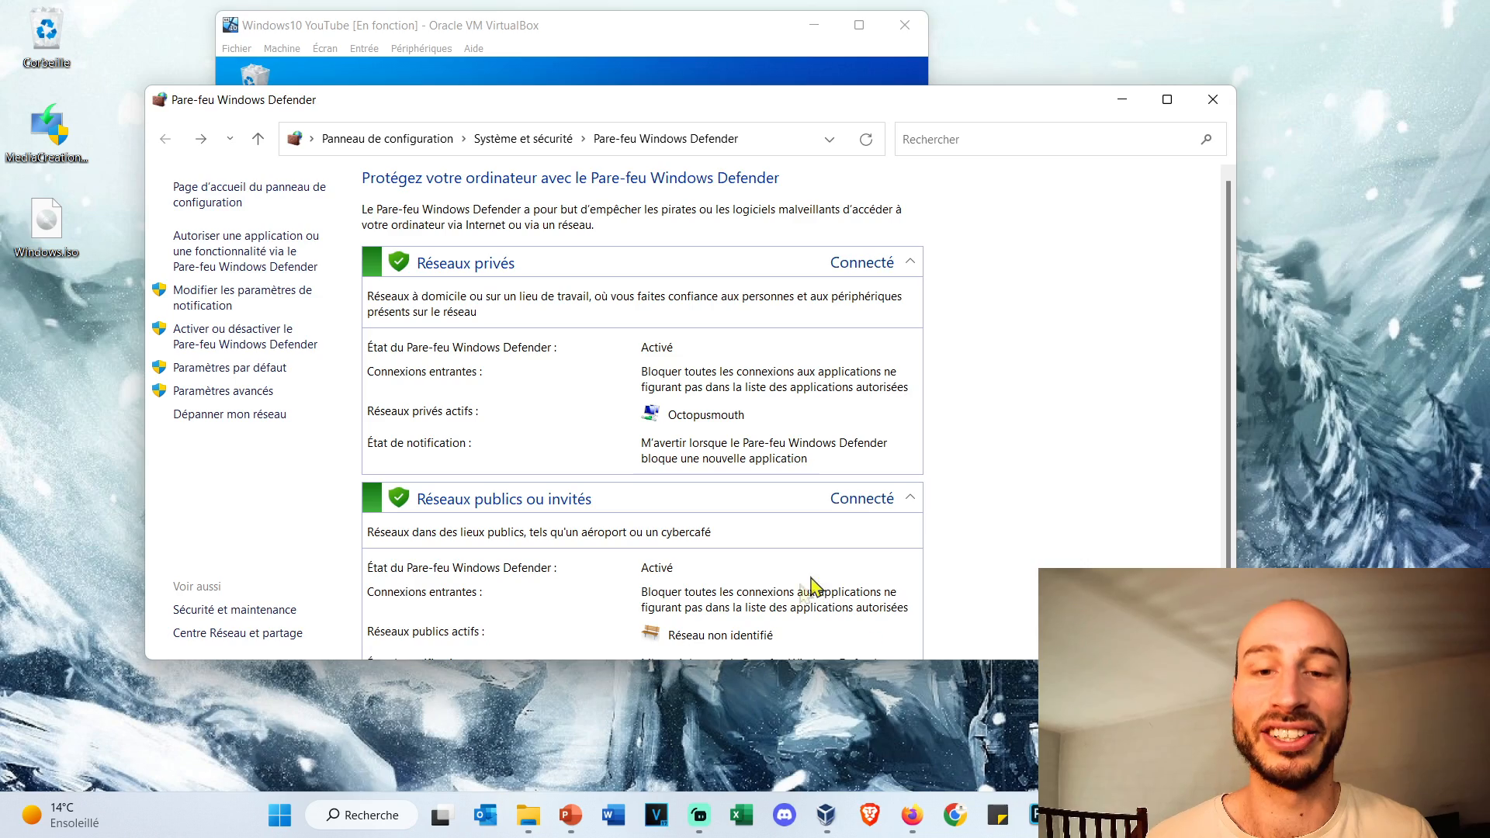
left_click(1213, 100)
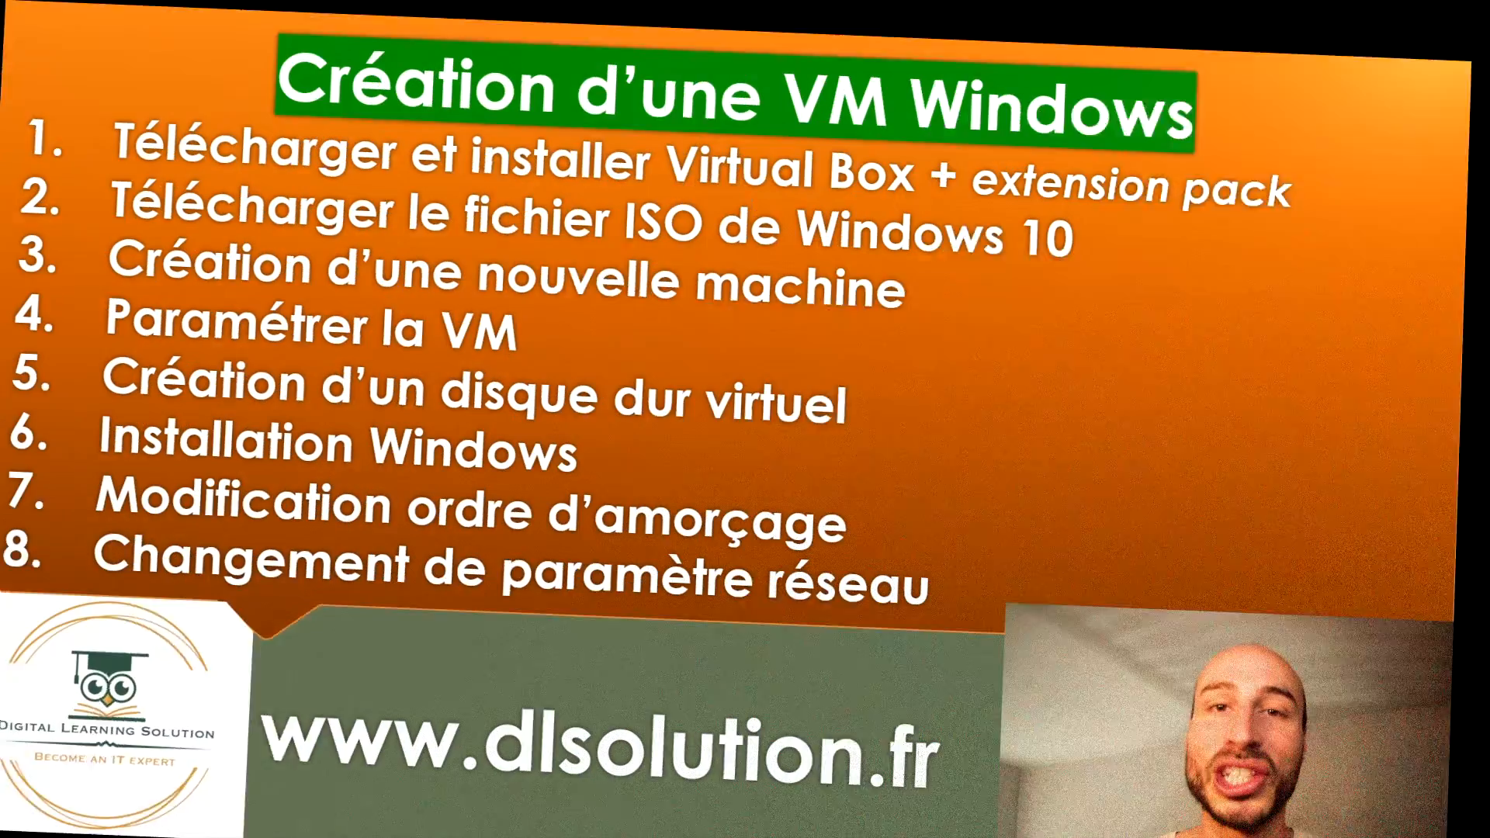